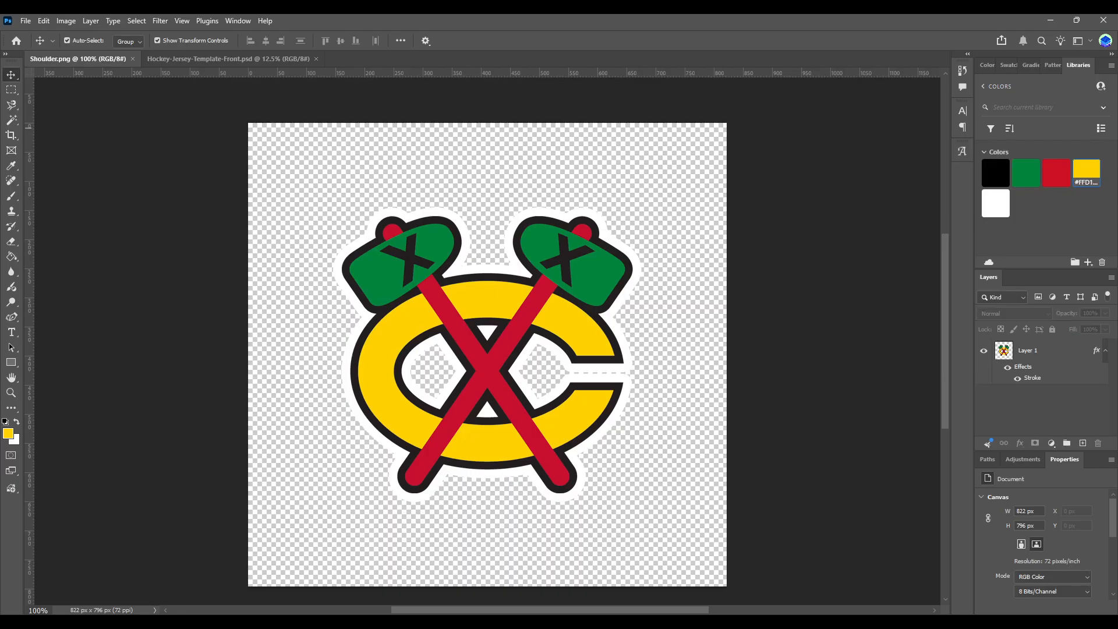
- Open the Base Shirt design smart object inside the Embossed Logo/Graphics group of Hockey-Jersey-Template-Front.psd
left_click(204, 59)
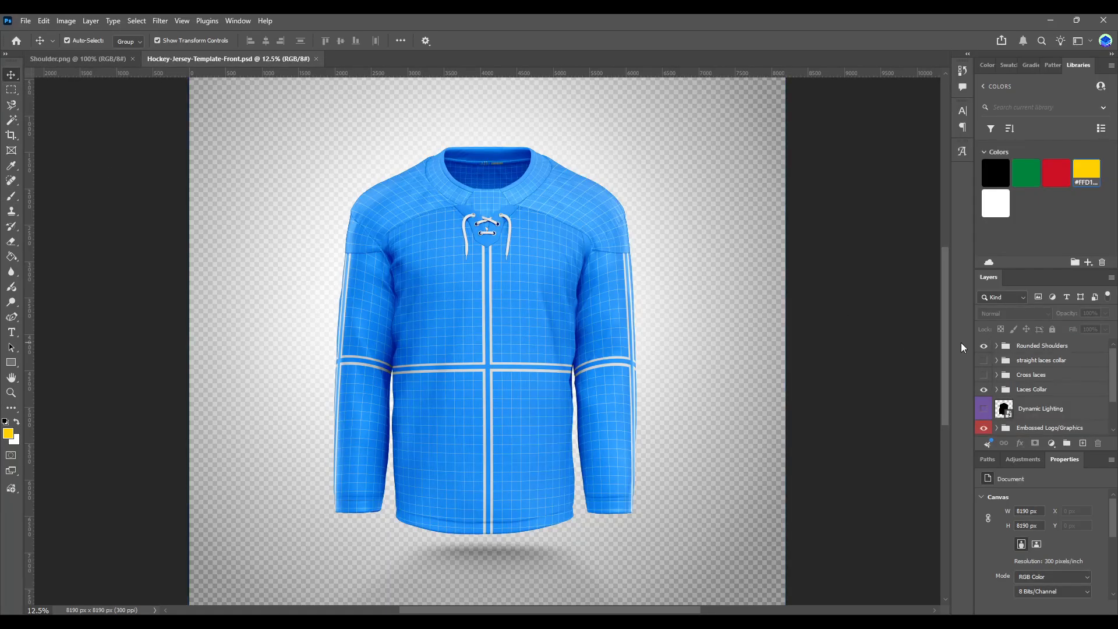
scroll(1036, 390, "down", 1)
left_click(1042, 399)
left_click(996, 398)
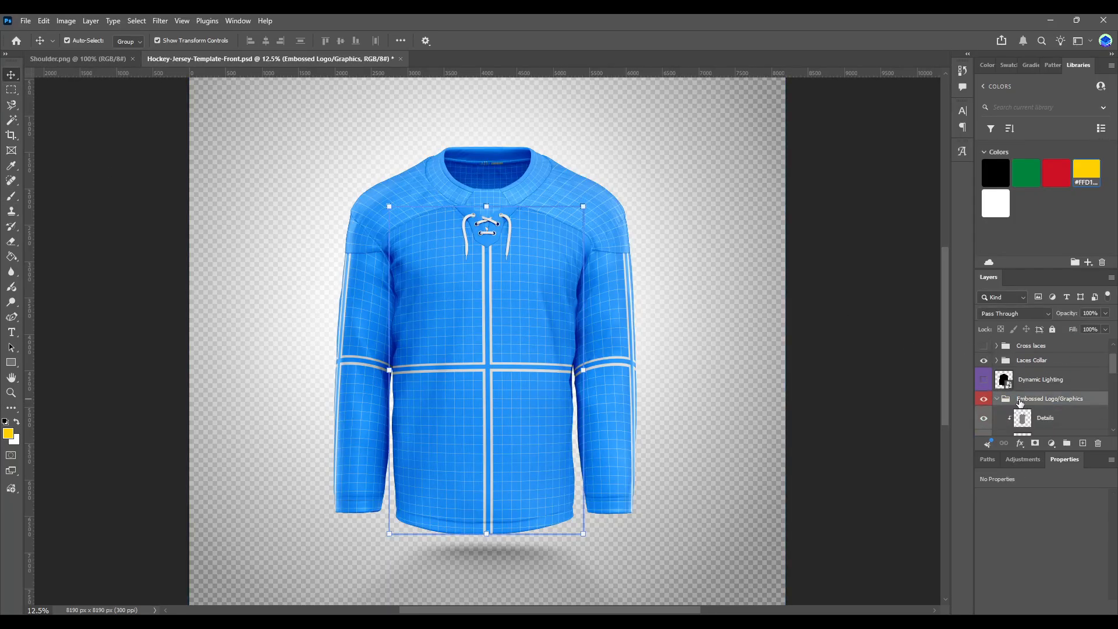
scroll(1019, 403, "down", 5)
left_click(1010, 399)
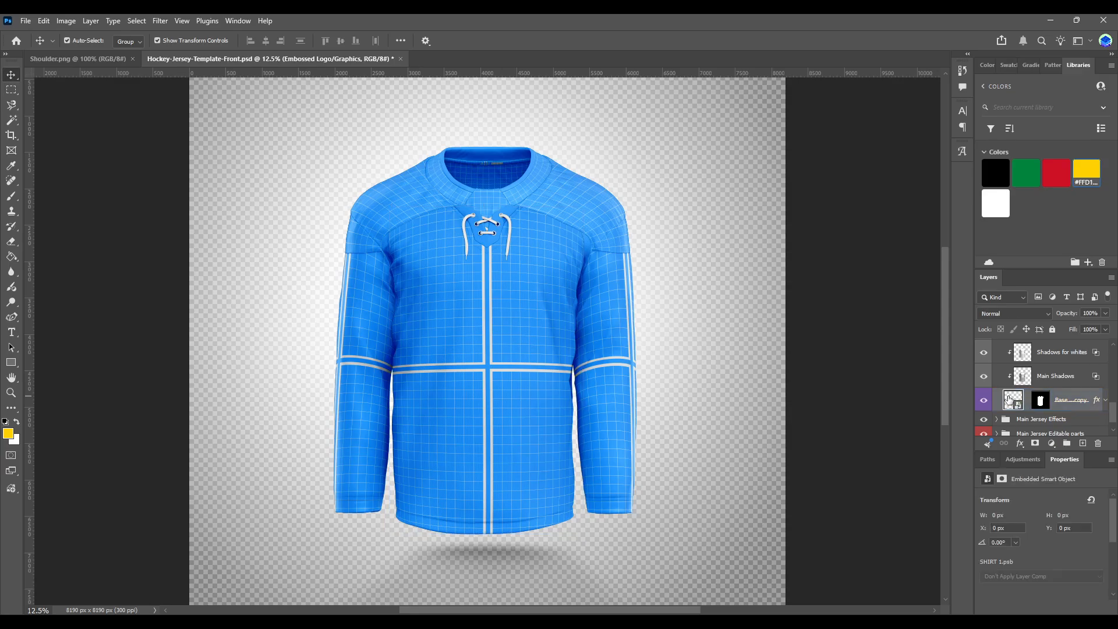
double_click(1010, 399)
- Copy the crossed-tomahawk C logo layer from Shoulder.png into the SHIRT 1.psb canvas
left_click(292, 59)
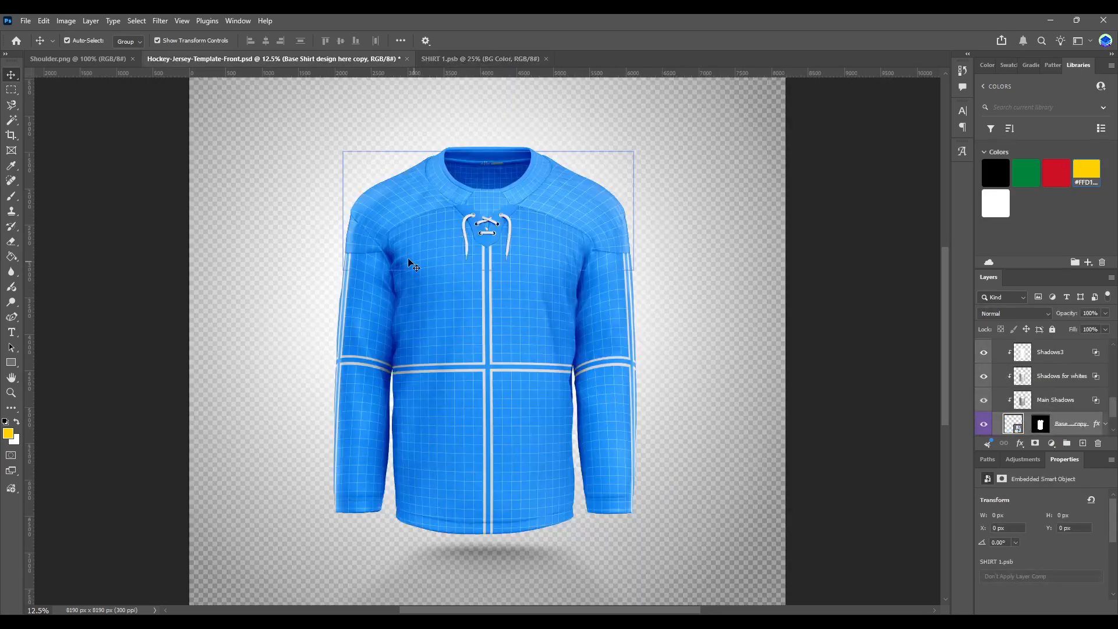
left_click(93, 59)
left_click_drag(441, 314, 489, 326)
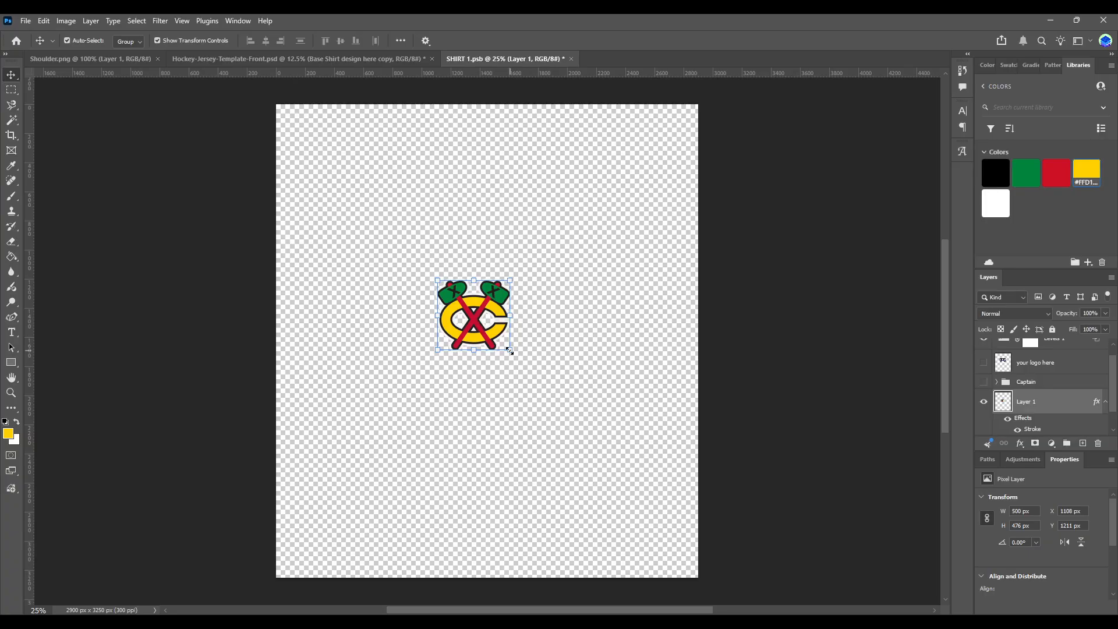
- Enlarge the logo to about 1097 by 1044 px, place it in the canvas's upper middle, save, and view the jersey
key("ctrl+t")
left_click_drag(543, 368, 602, 426)
key("Return")
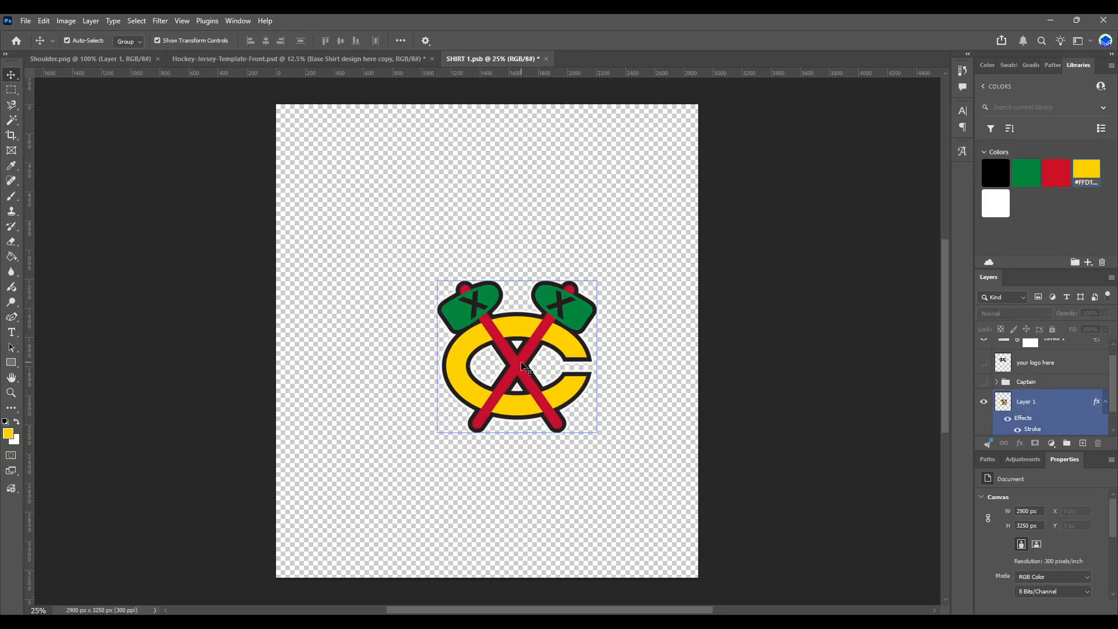
left_click_drag(519, 360, 478, 300)
key("ctrl+s")
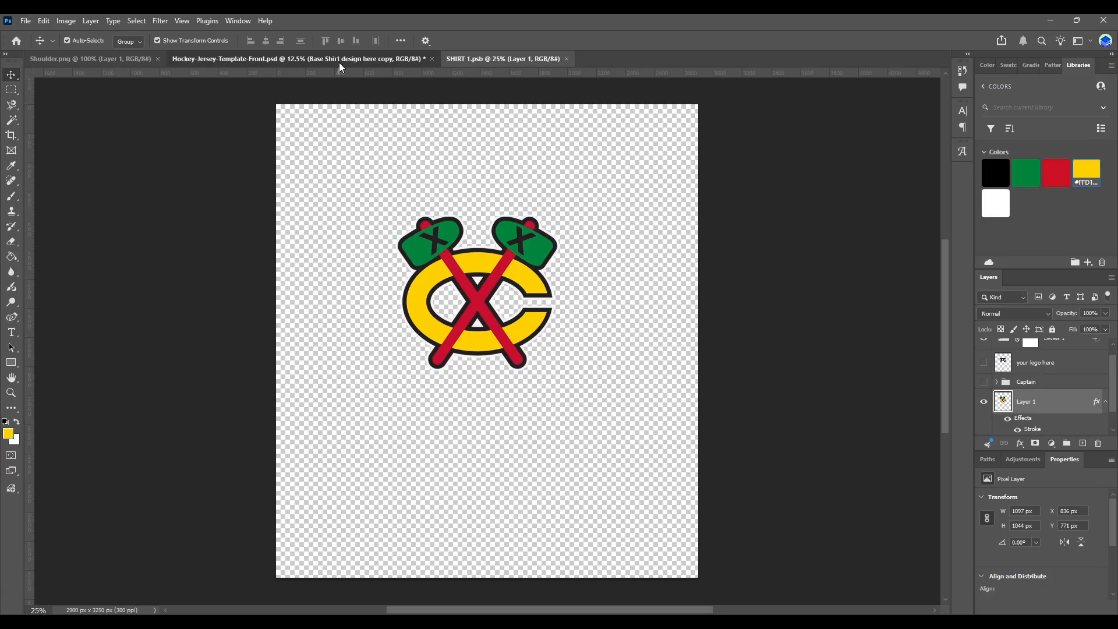
left_click(339, 62)
- Shift the logo slightly right in SHIRT 1.psb to about X 902 px, save, and check it on the jersey
left_click(500, 58)
left_click_drag(488, 281, 496, 278)
key("ctrl+s")
left_click(365, 57)
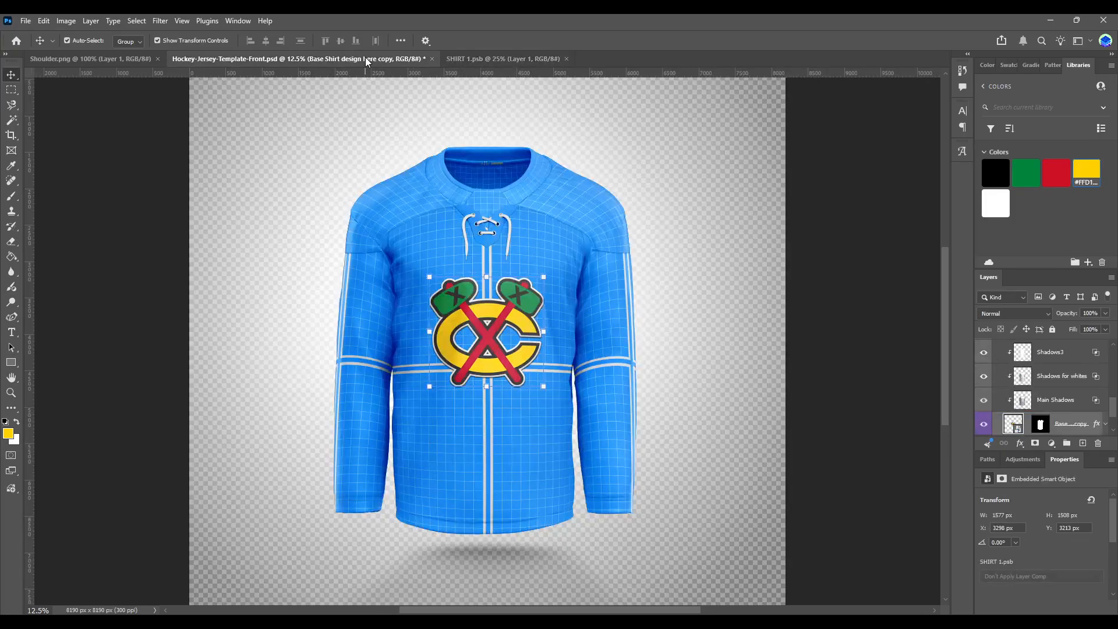
- Recenter the logo horizontally, scale it up to about 103.4%, save SHIRT 1.psb, and check the jersey
left_click(492, 58)
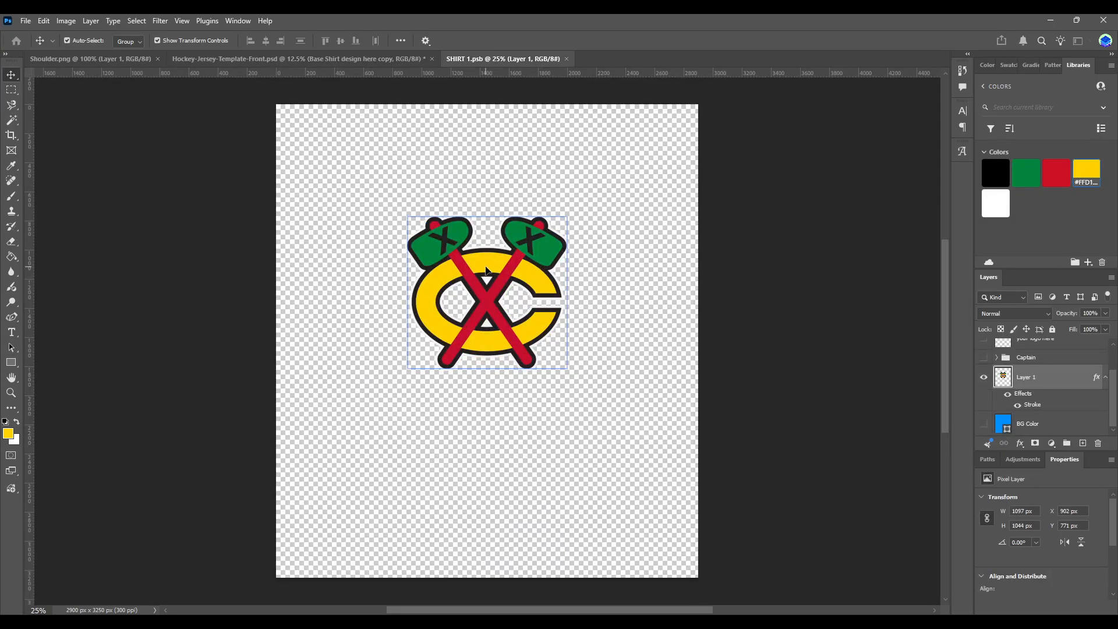
left_click_drag(482, 267, 484, 267)
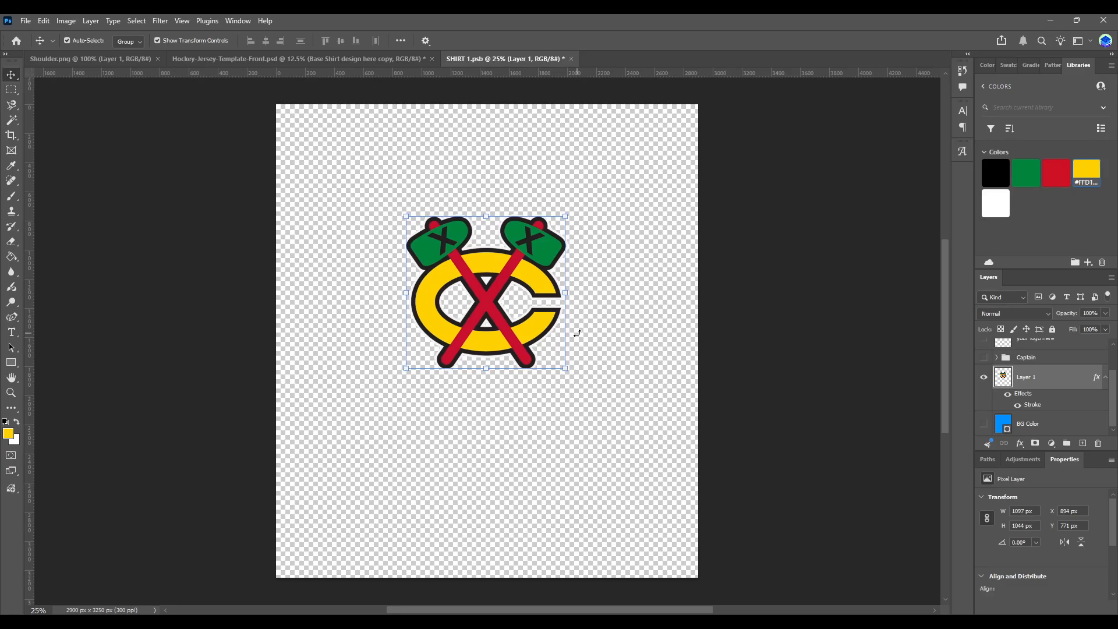
left_click_drag(563, 374, 570, 372)
left_click_drag(502, 333, 504, 335)
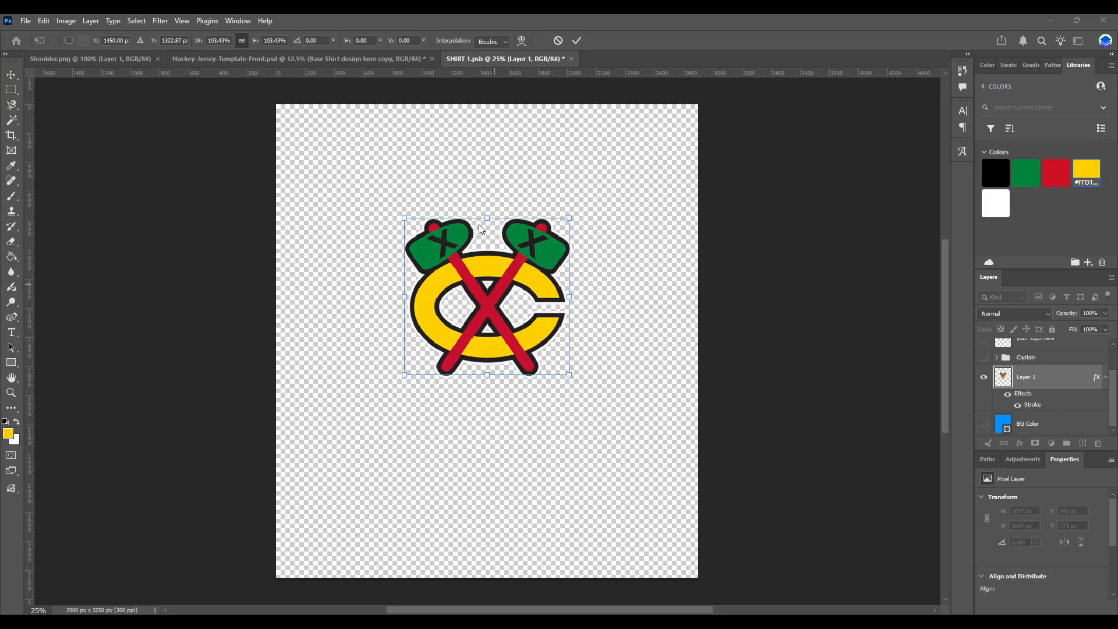
key("Return")
key("ctrl+s")
left_click(378, 60)
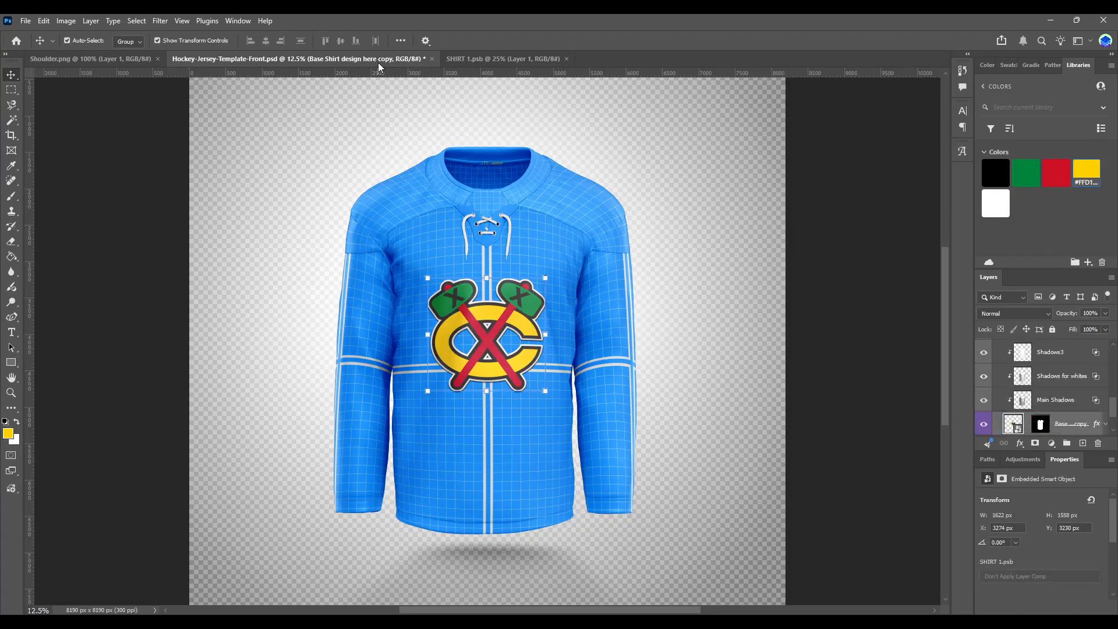
- Add a text box across the upper part of the SHIRT 1.psb canvas containing the letter A
left_click(502, 58)
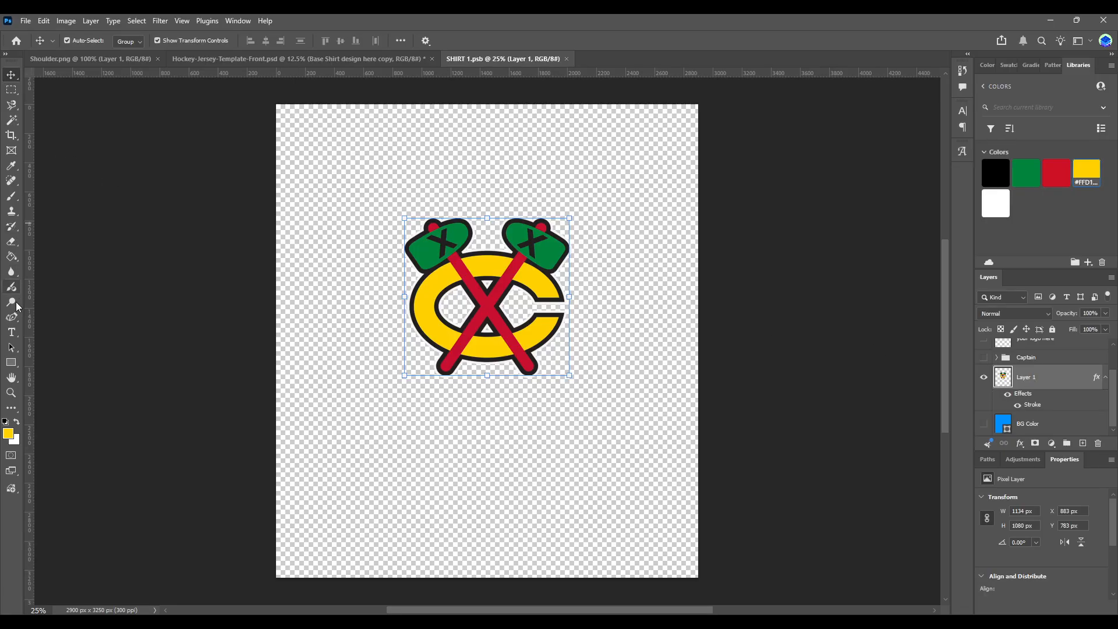
left_click(13, 333)
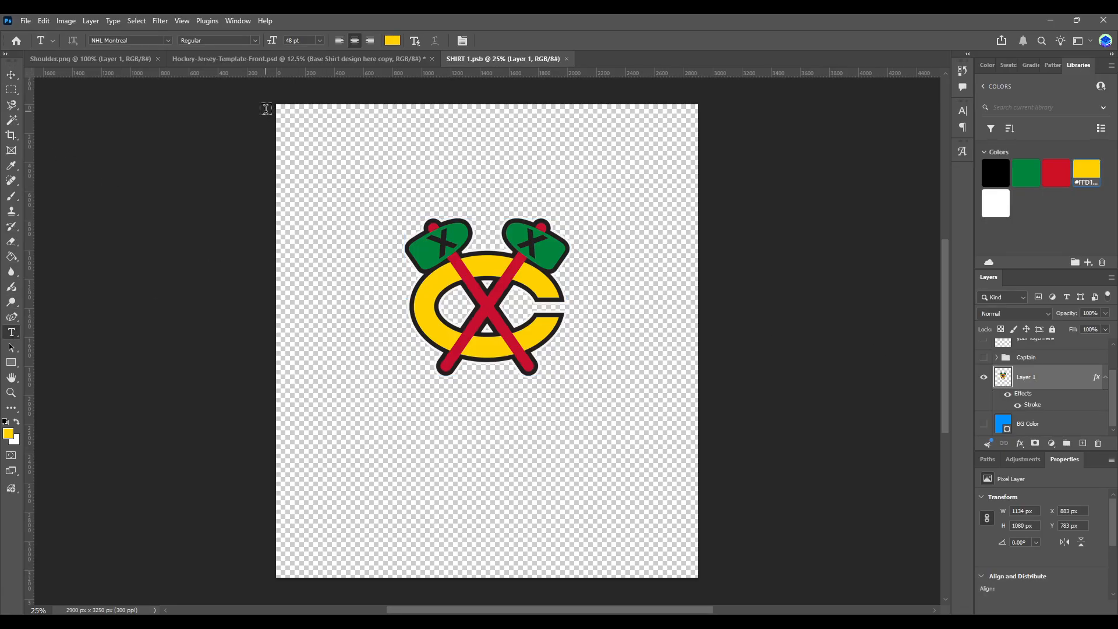
left_click_drag(265, 110, 847, 235)
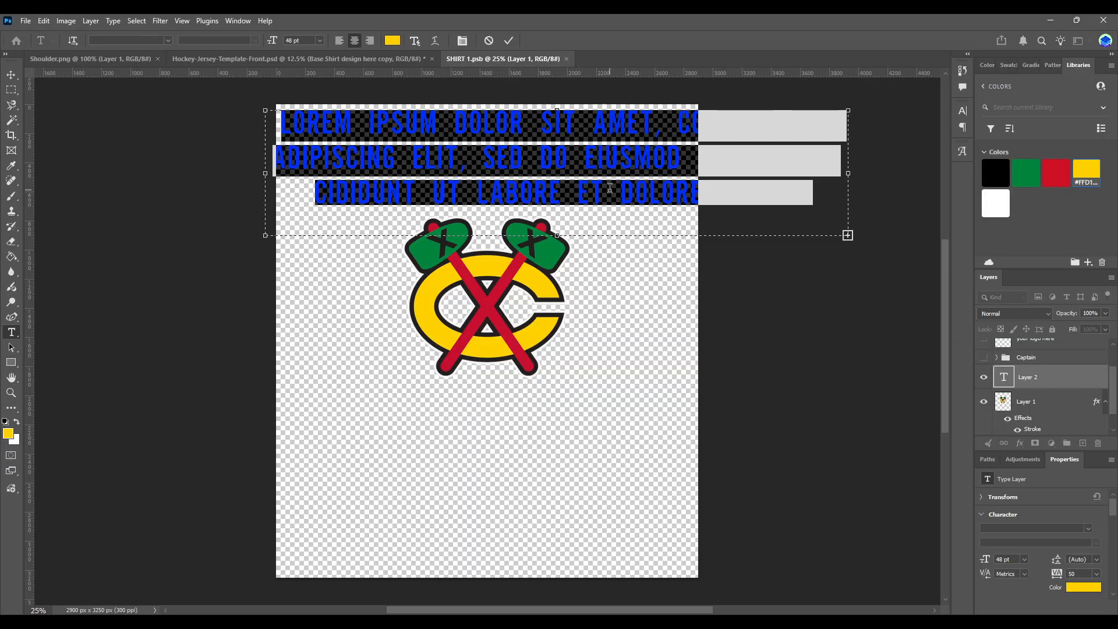
type("A")
key("ctrl+a")
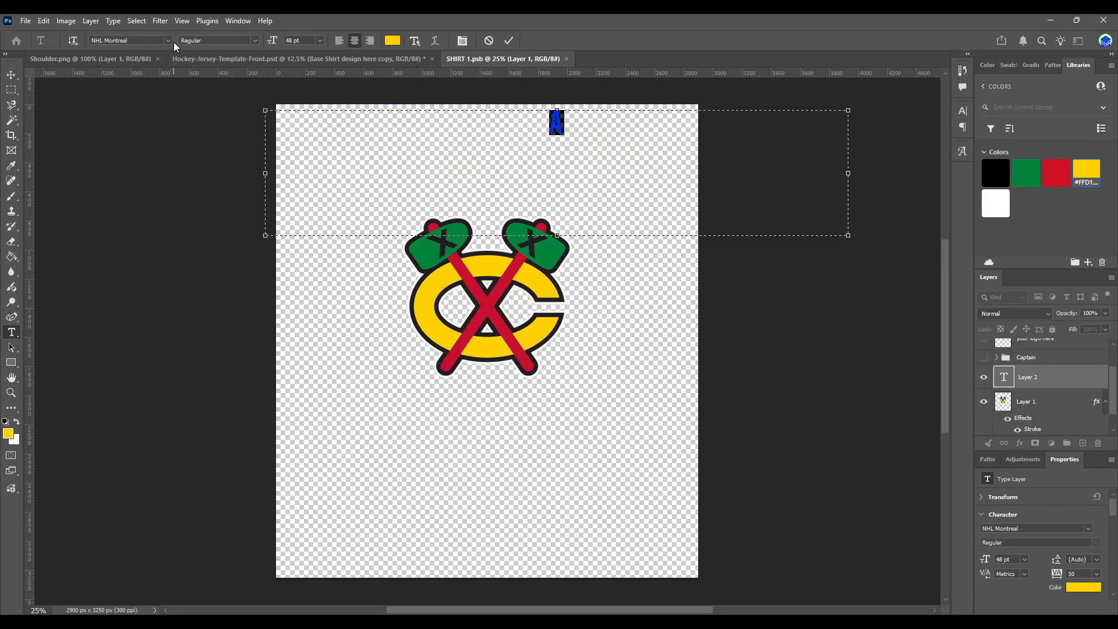
- Set the letter A to the NHL Chicago font at 125 pt and commit the text
left_click(168, 38)
left_click(277, 321)
type("125")
key("Return")
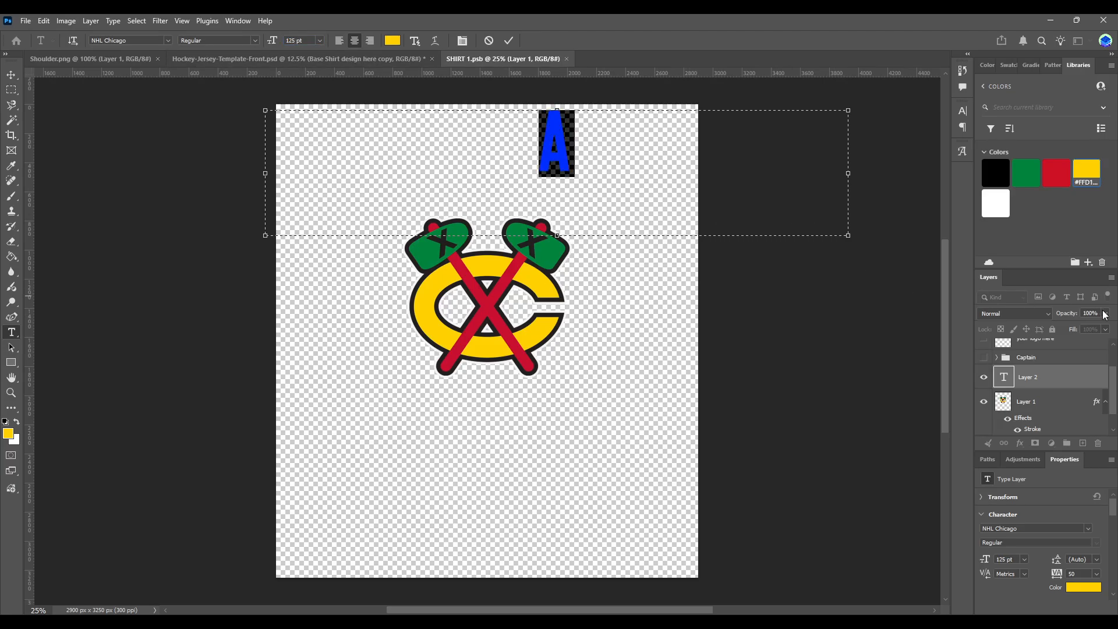
left_click(11, 75)
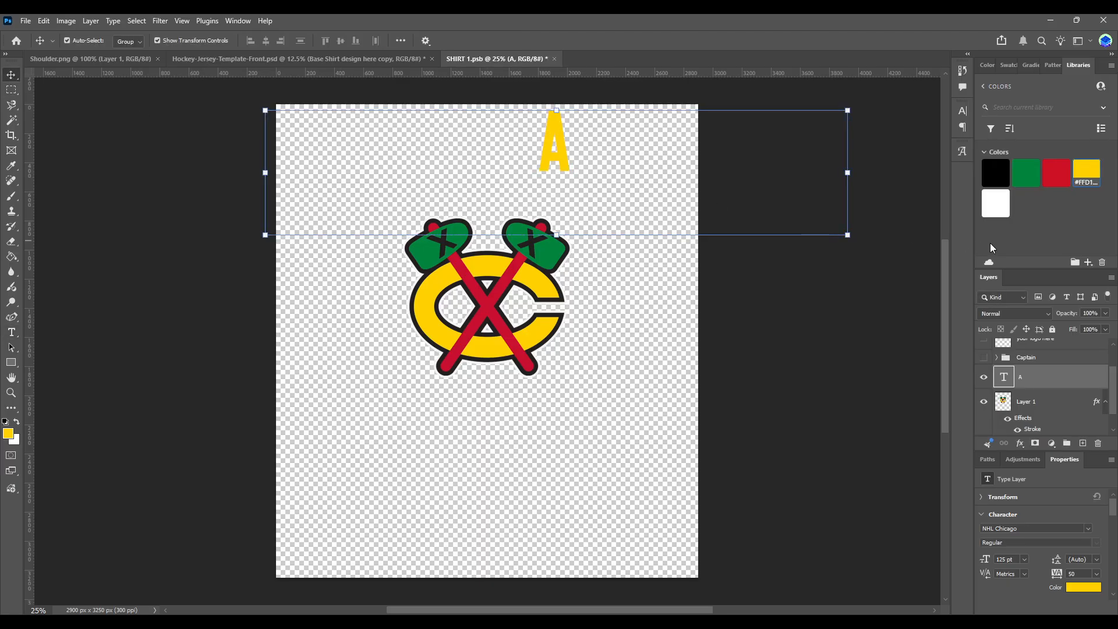
- Color the letter A white (#FFFFFF), move it slightly down and right, save, and view the jersey
left_click(1002, 202)
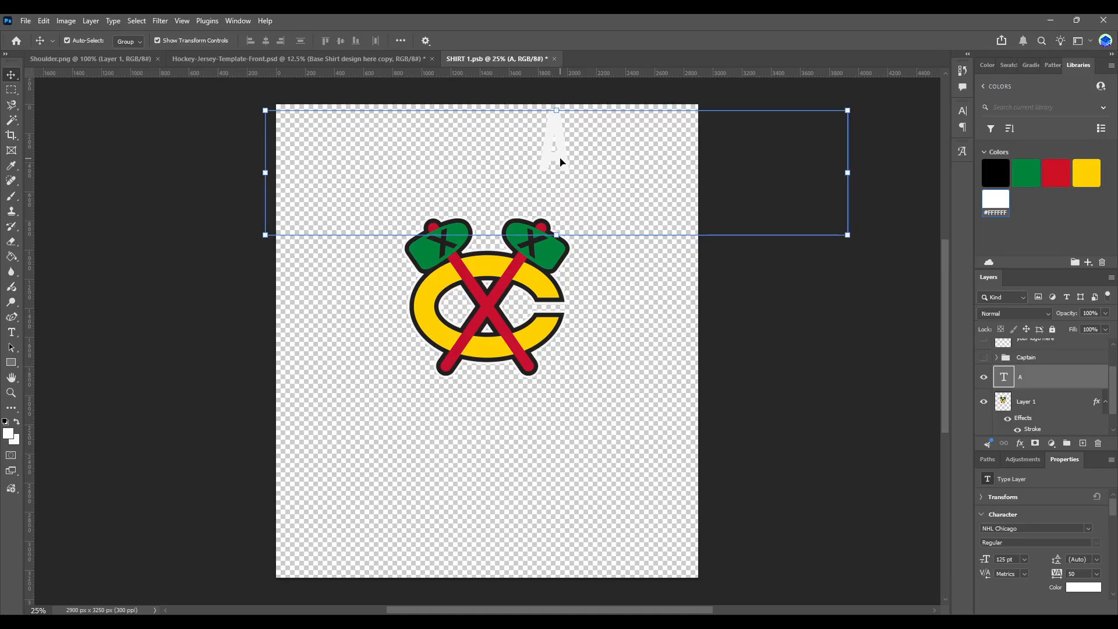
left_click_drag(560, 161, 575, 176)
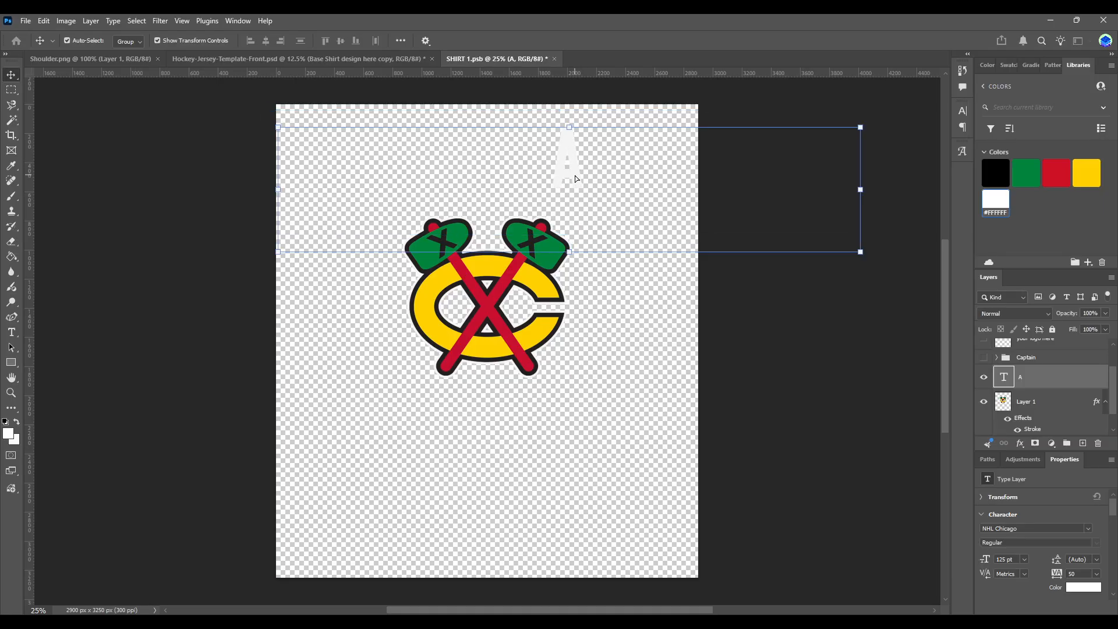
key("ctrl+s")
left_click(277, 61)
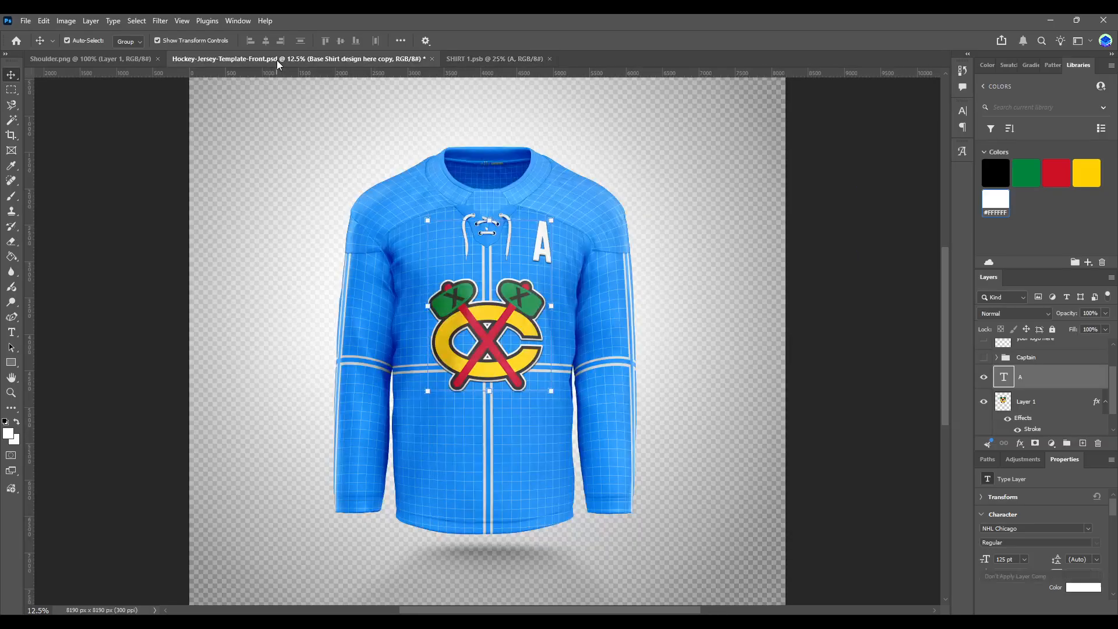
- Move the letter A further right and slightly lower, save SHIRT 1.psb, and check the jersey's chest
left_click(490, 56)
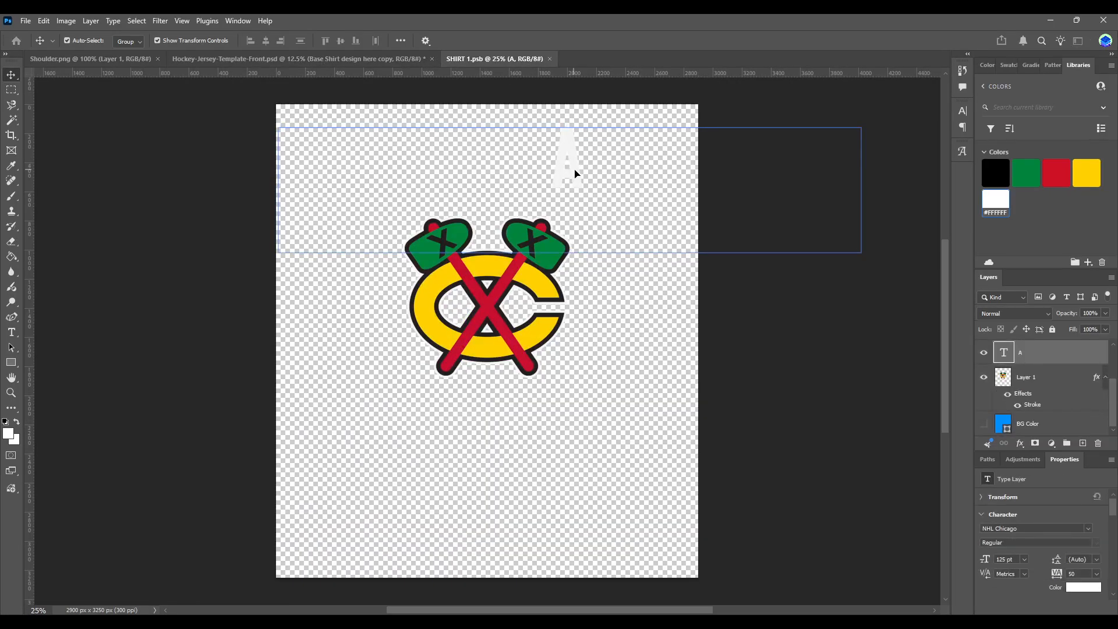
left_click_drag(574, 171, 586, 177)
key("ctrl+s")
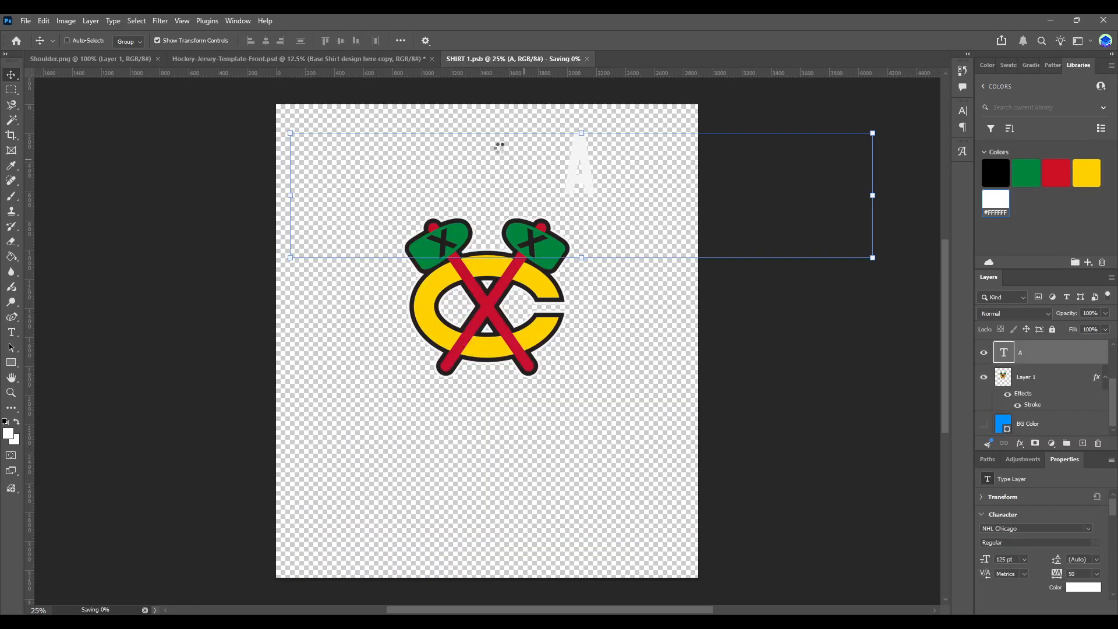
left_click(301, 59)
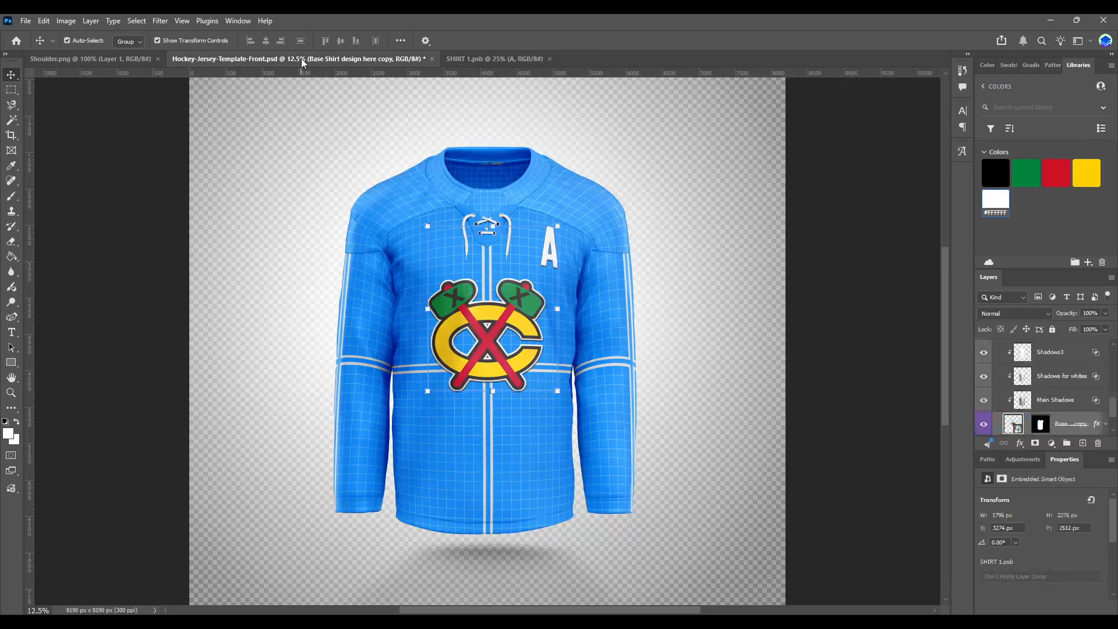
- Fine-tune the letter A's position with small shifts right and back left, saving and checking the jersey after each
left_click(511, 59)
left_click_drag(591, 189, 595, 190)
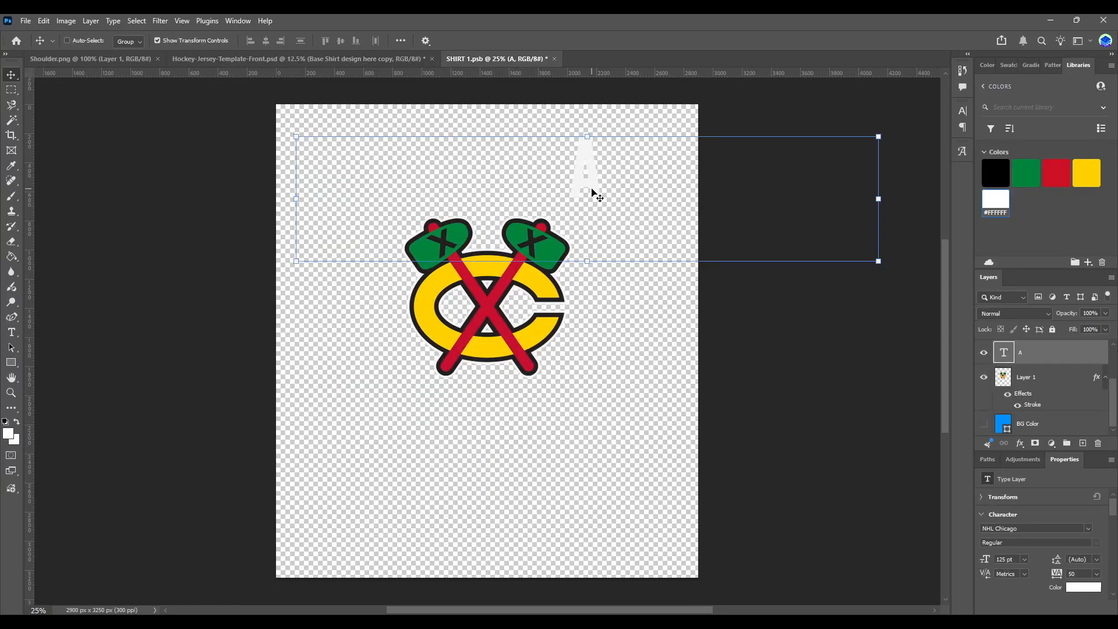
key("ctrl+s")
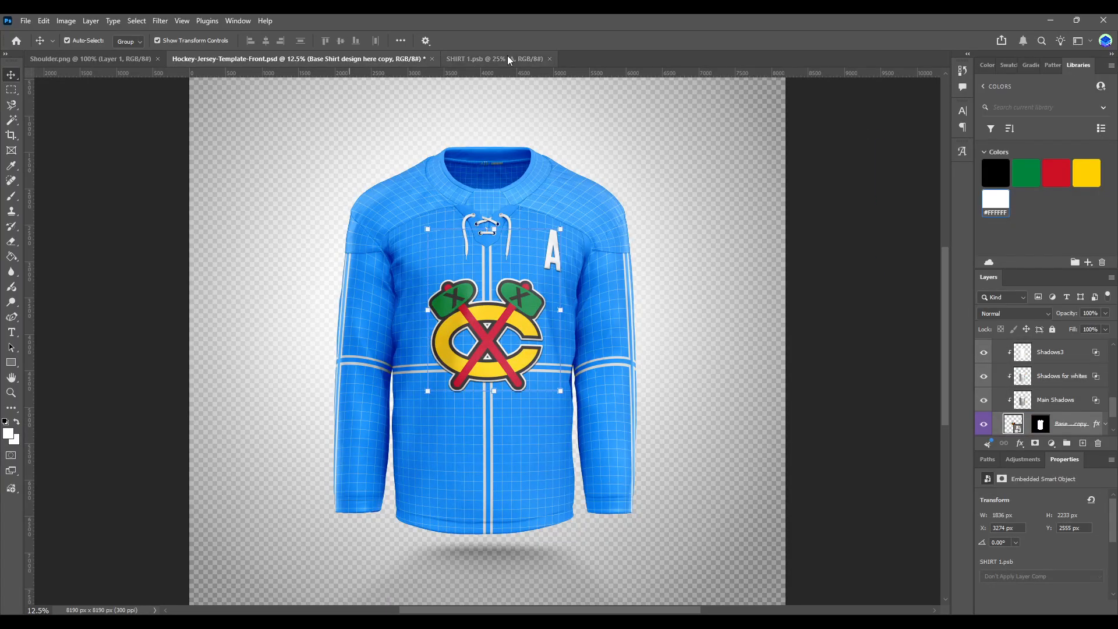
left_click(508, 59)
left_click_drag(579, 188, 572, 182)
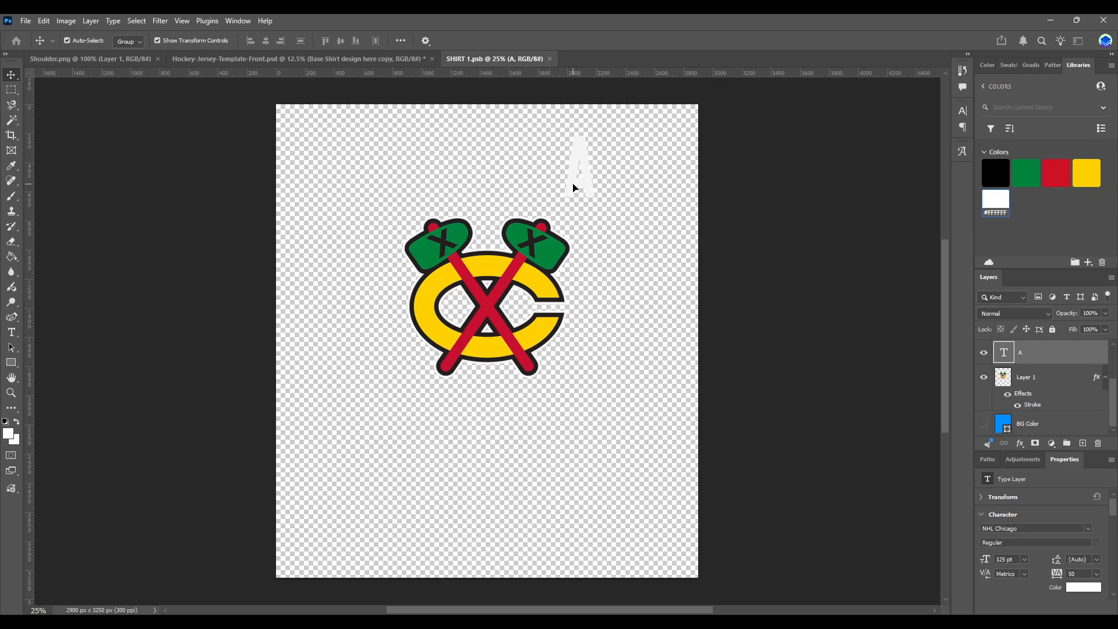
key("ctrl+s")
left_click(368, 60)
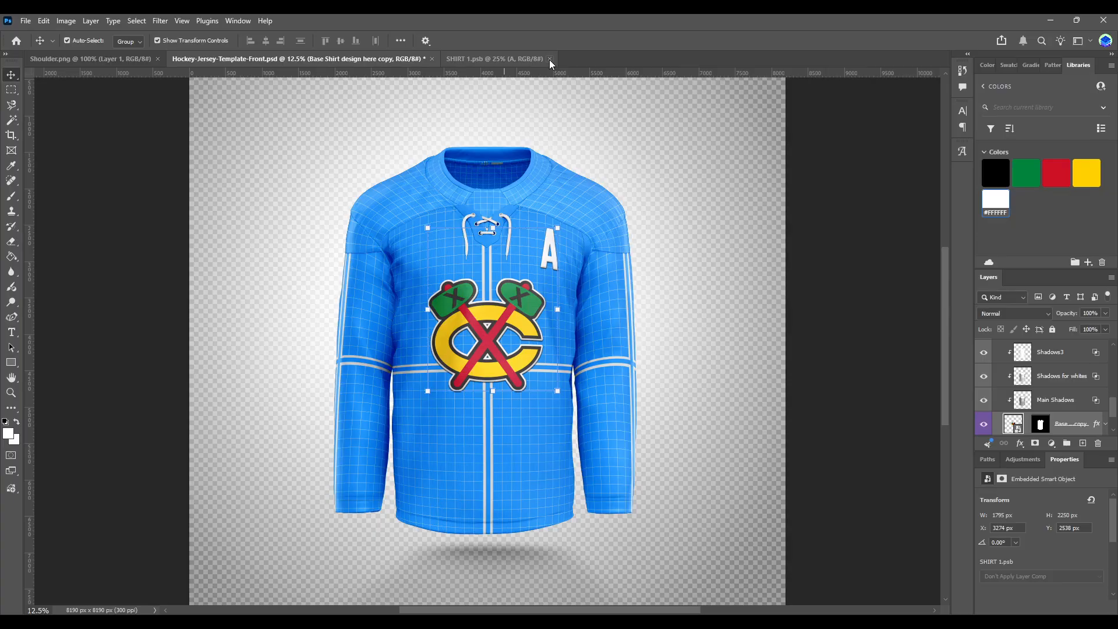
- Lower the logo to about Y 855 px in SHIRT 1.psb, then save and close the document
left_click(511, 61)
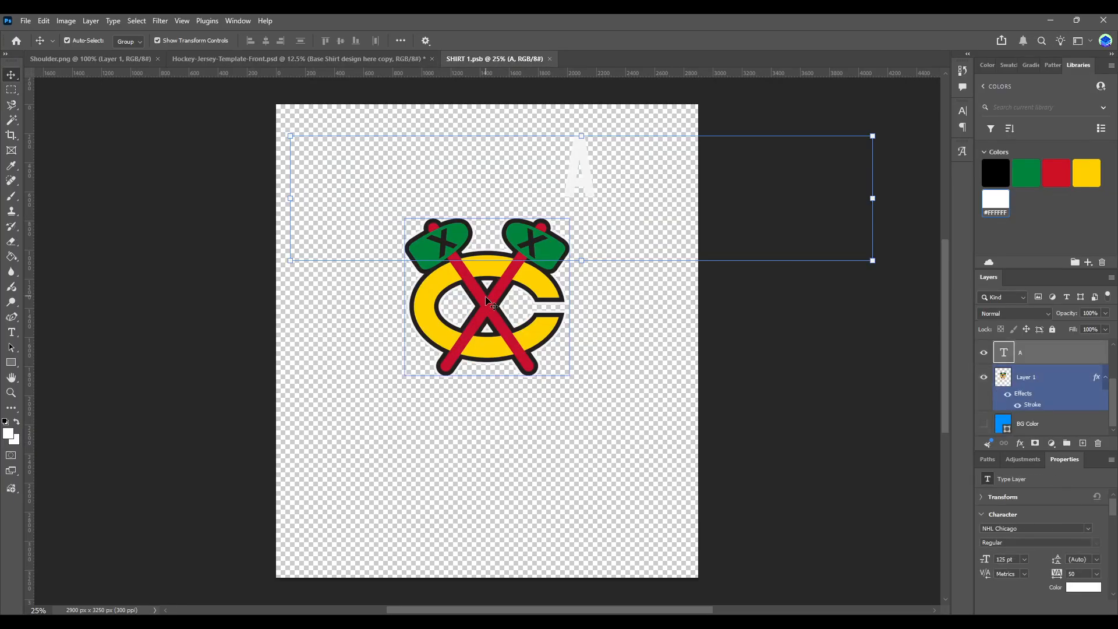
left_click_drag(489, 303, 487, 313)
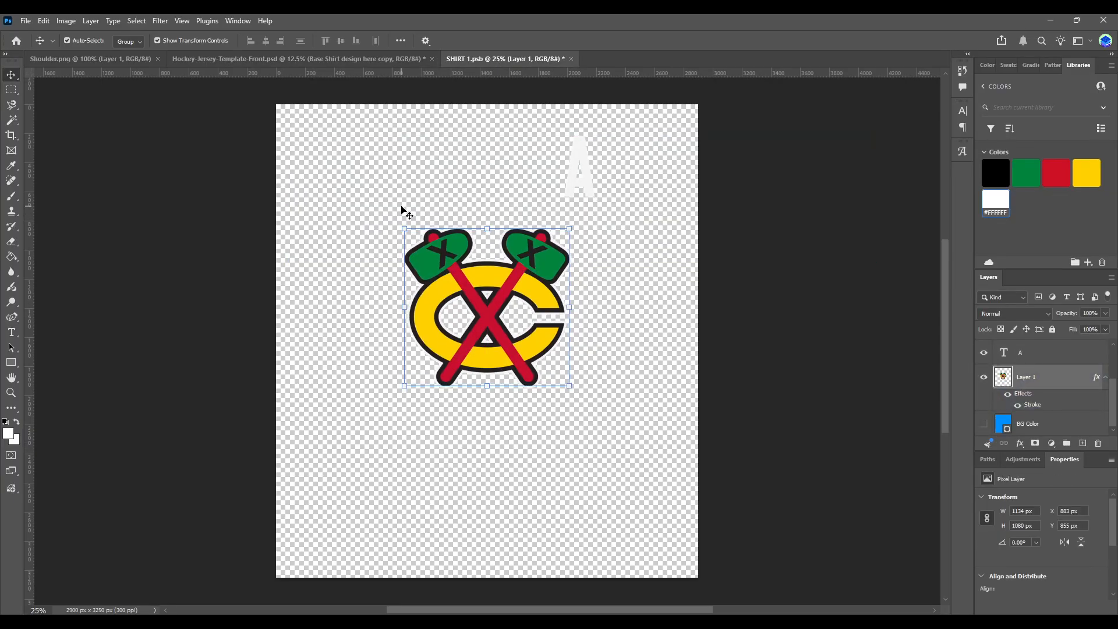
key("ctrl+s")
key("ctrl+w")
- Collapse the Embossed Logo/Graphics group, select Main Jersey Editable parts, and hide the Rounded Shoulders group
scroll(1042, 390, "up", 5)
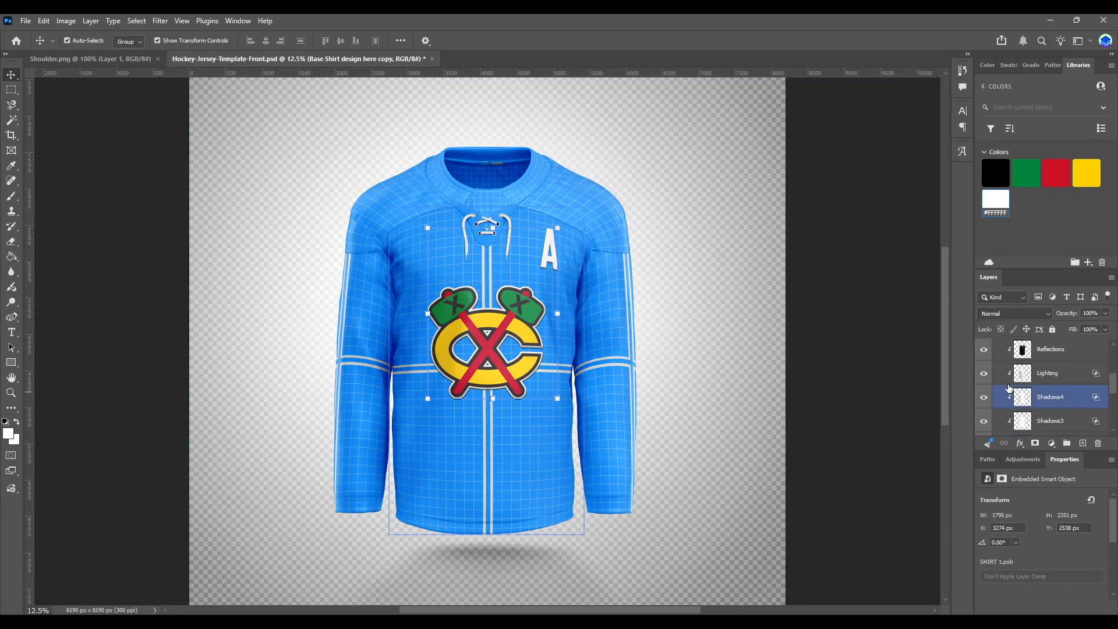
left_click(997, 409)
left_click(996, 408)
left_click(998, 415)
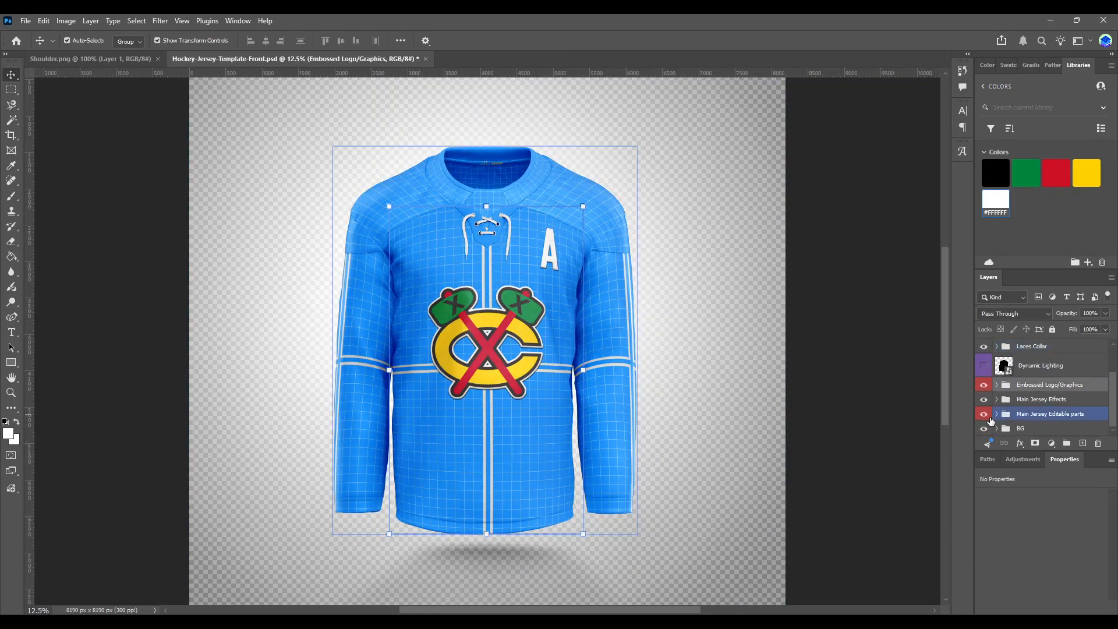
scroll(998, 407, "up", 3)
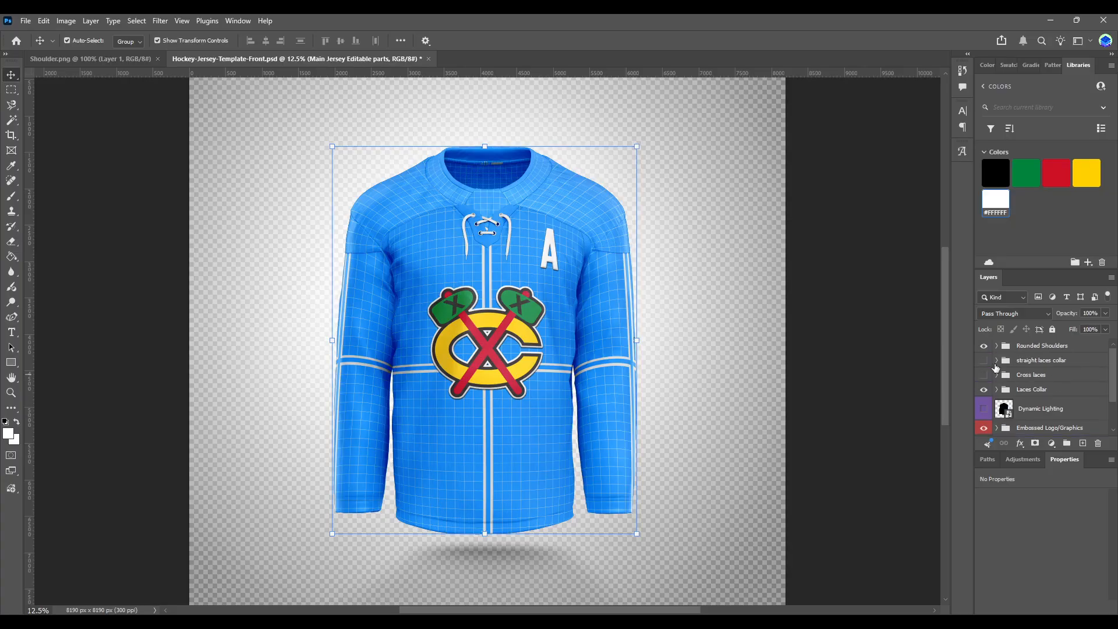
left_click(985, 346)
- Expand Main Jersey Editable parts and its Torso group, and open the Base Shirt design smart object for editing
scroll(1048, 368, "down", 3)
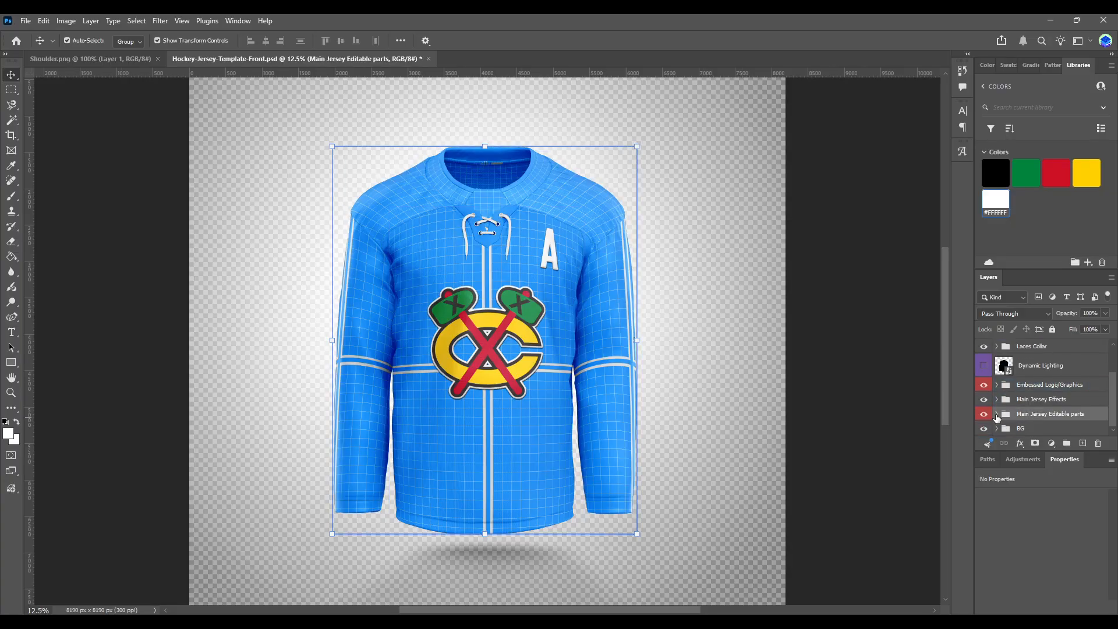
left_click(997, 413)
left_click(1016, 400)
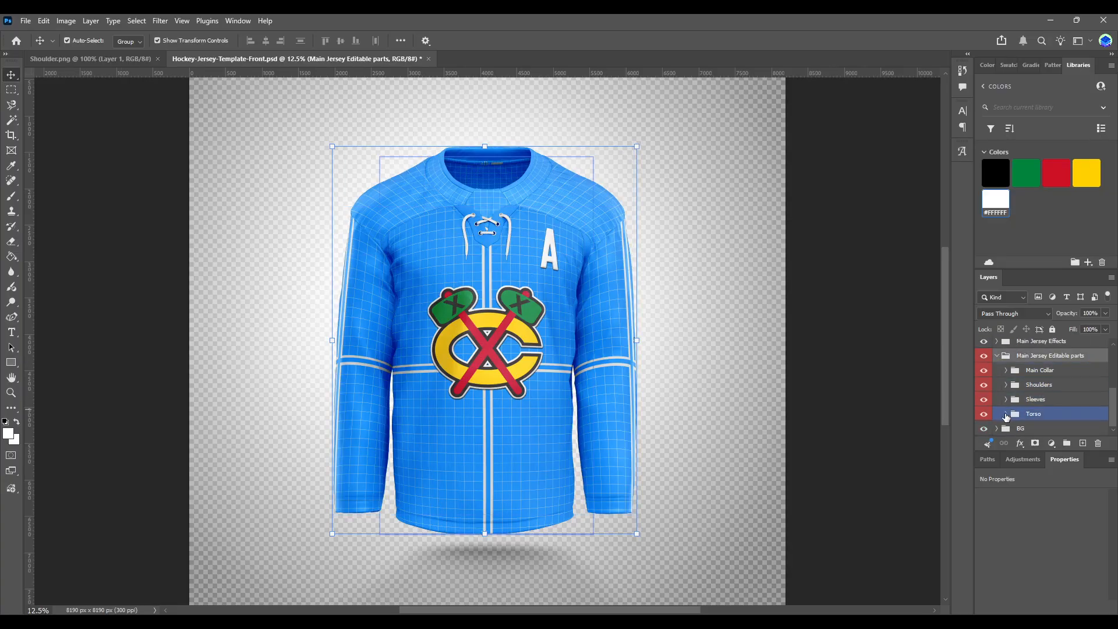
left_click(1005, 413)
scroll(1025, 384, "down", 3)
left_click(1032, 348)
double_click(1032, 348)
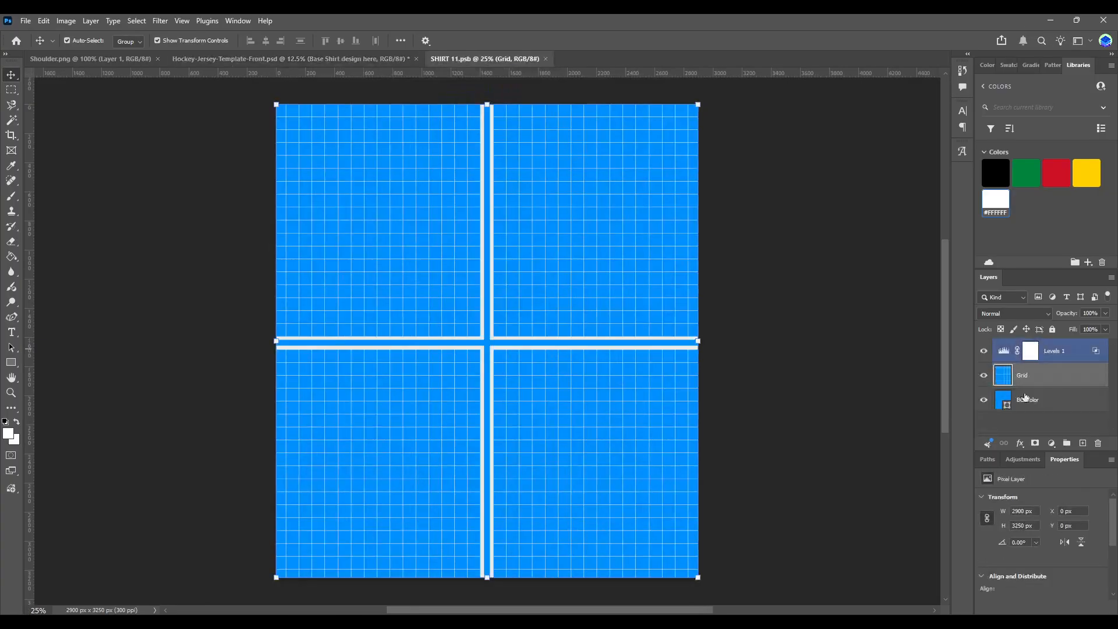
- Hide the Grid layer in SHIRT 11.psb and recolor the BG Color layer with the black library swatch
left_click(1042, 375)
left_click(984, 375)
left_click(1048, 399)
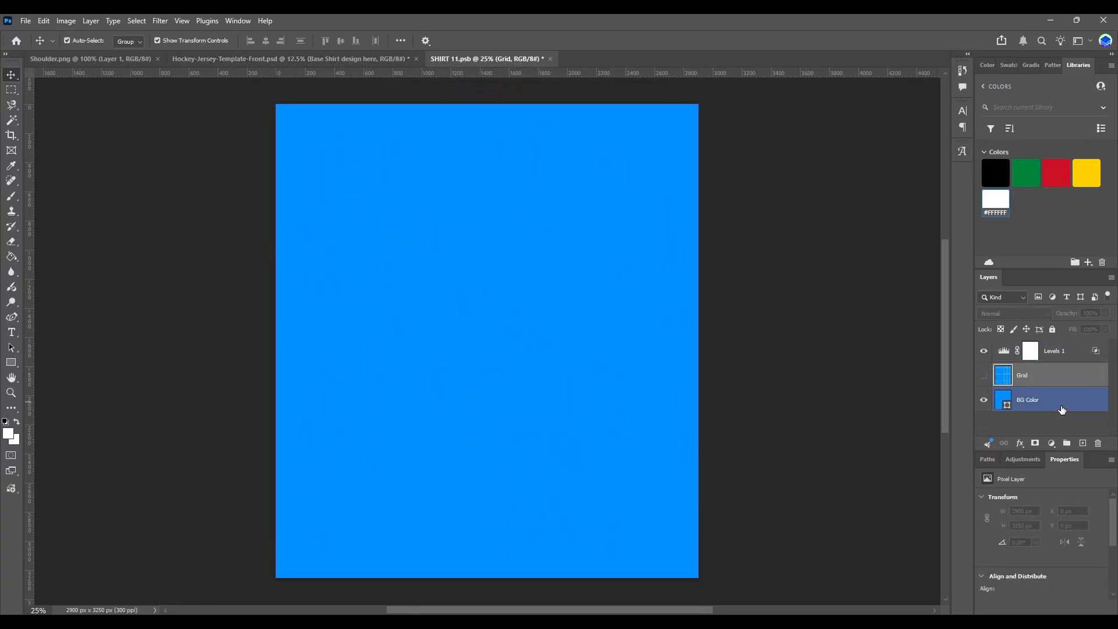
left_click(995, 173)
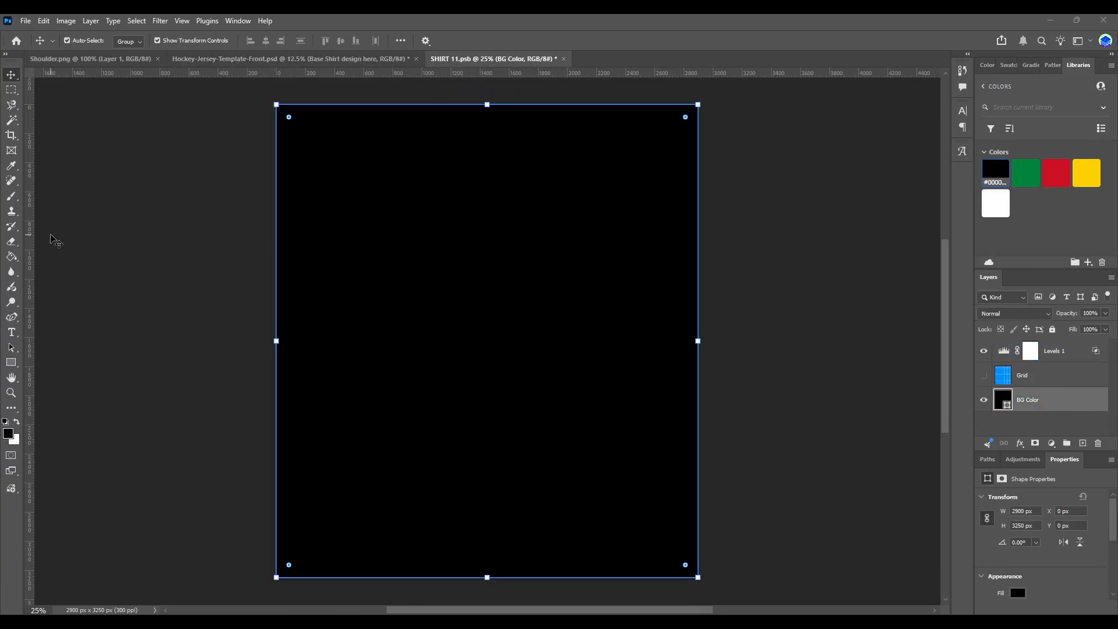
- Draw a red rectangle band about 3522 x 451 px across the lower part of the shirt, at about Y 2512 px
left_click(11, 362)
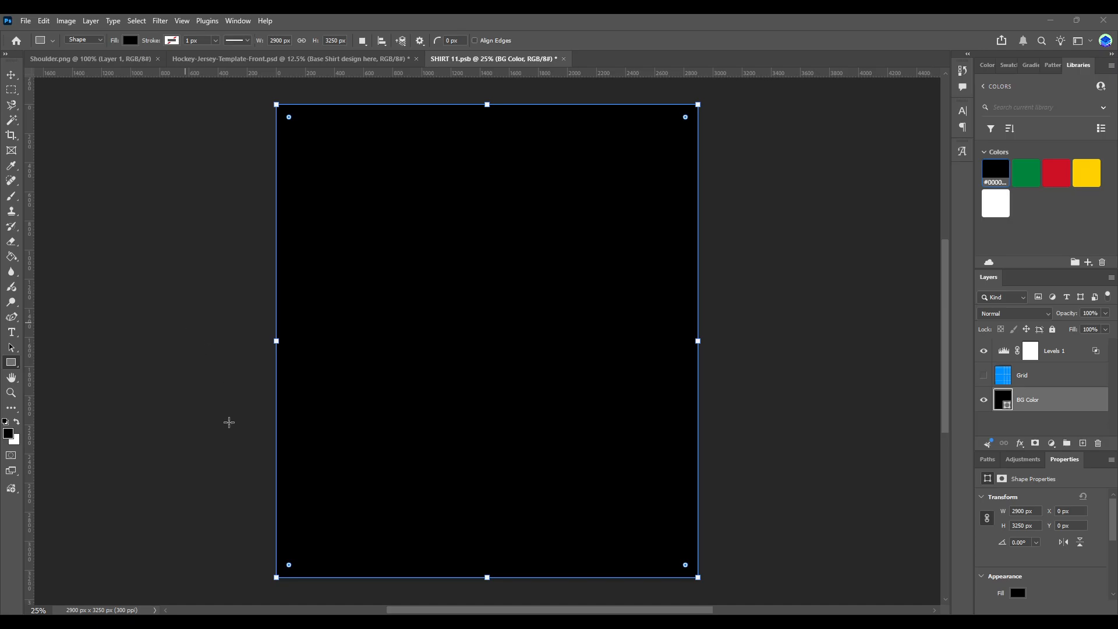
left_click_drag(249, 470, 762, 535)
left_click(1059, 173)
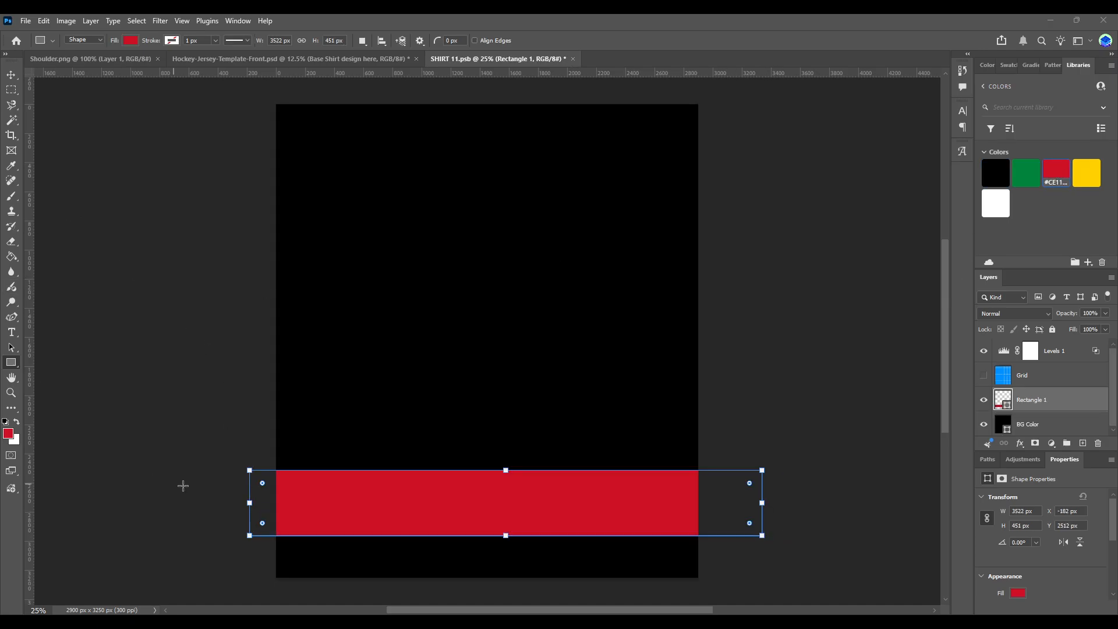
- Draw a white #FFFFFF stripe about 3114 x 207 px over the red band and center it vertically at about Y 2634 px
left_click_drag(269, 489, 722, 520)
left_click(985, 203)
left_click(11, 77)
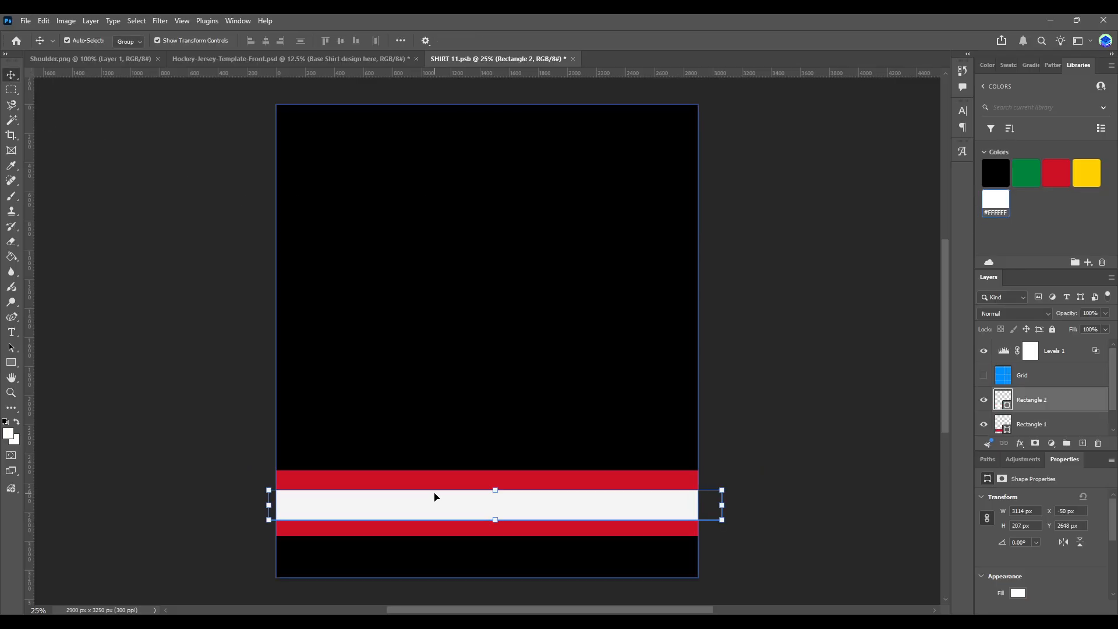
left_click_drag(434, 498, 439, 496)
left_click(369, 478, "shift")
left_click(112, 283)
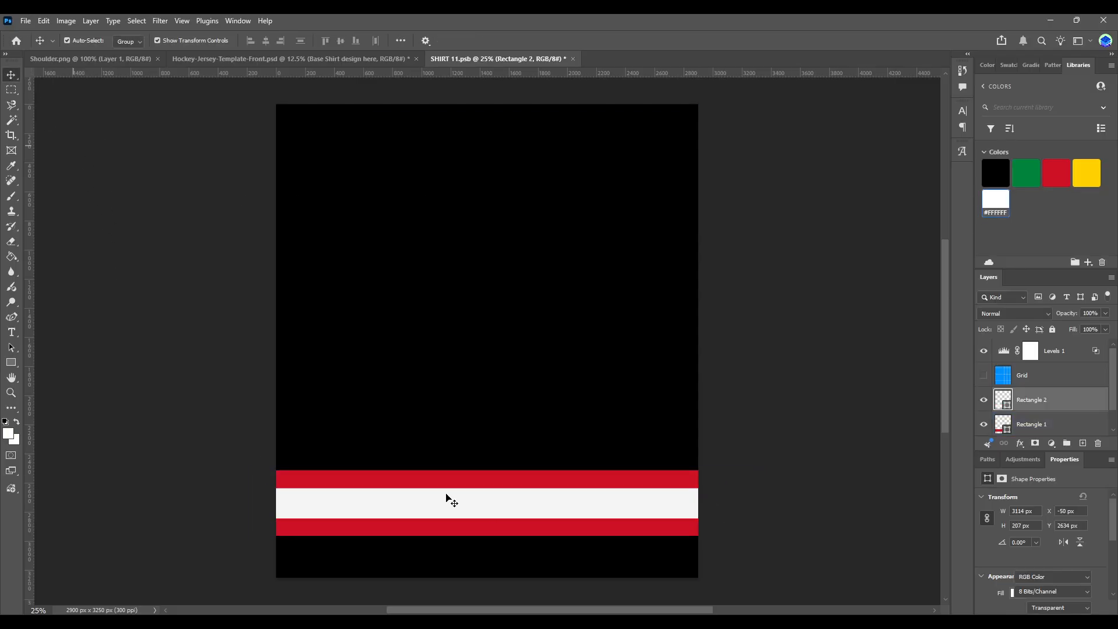
- Select the white stripe and red band together and shift both up slightly, placing the red band at about Y 2506 px
left_click(1046, 403)
left_click(1071, 428, "shift")
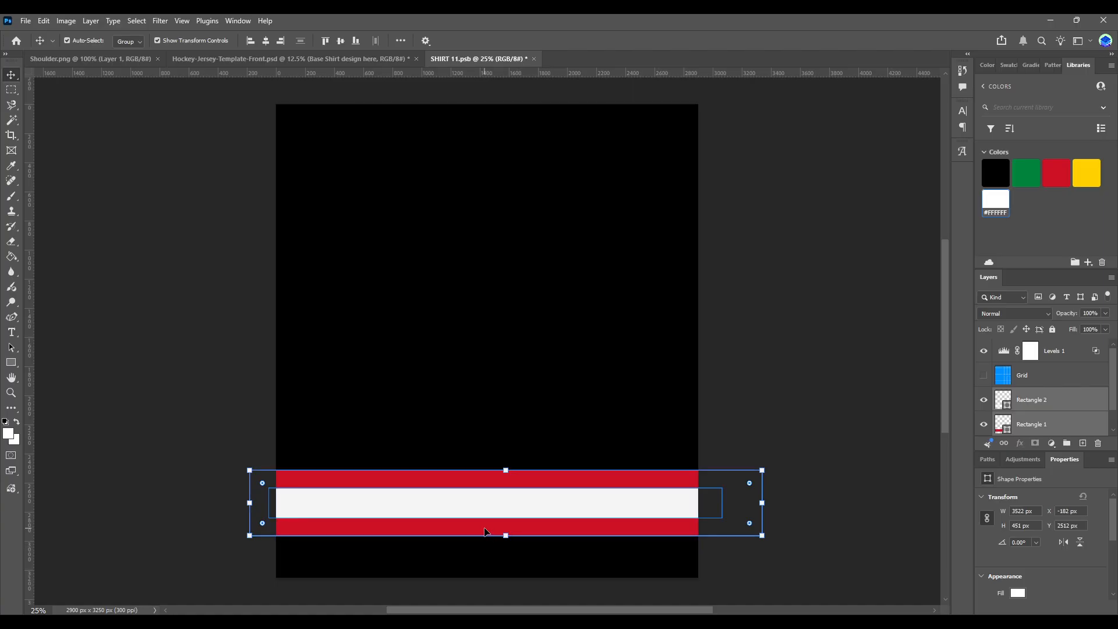
mouse_move(486, 531)
left_mouse_down()
mouse_move(474, 542)
mouse_move(473, 526)
left_mouse_up()
left_click(182, 287)
- Draw a yellow stripe about 3130 x 131 px just below the red band, at about Y 2992 px
left_click(11, 362)
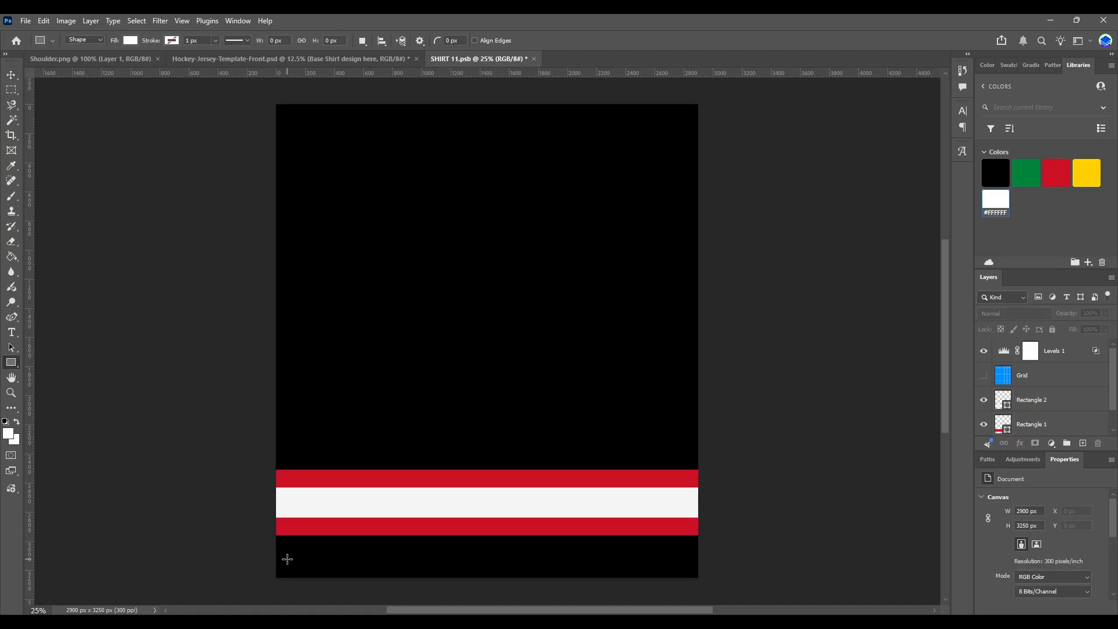
left_click_drag(259, 540, 714, 559)
left_click(1086, 172)
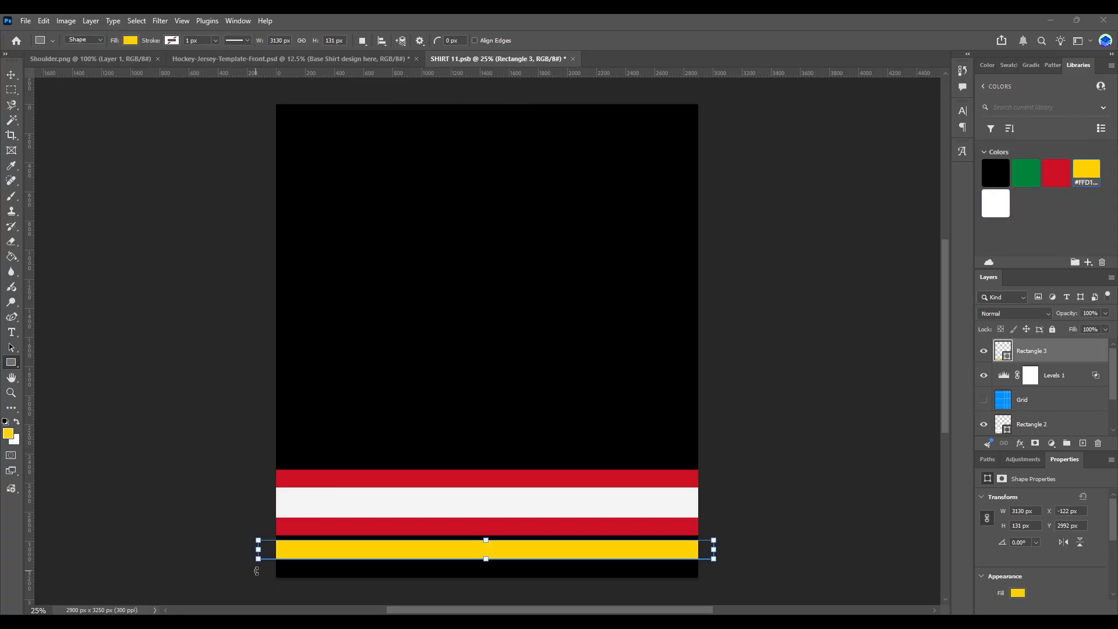
- Draw a green stripe about 2950 x 67 px over the yellow stripe and center it at about Y 3024 px
left_click_drag(277, 543, 704, 553)
left_click(1026, 173)
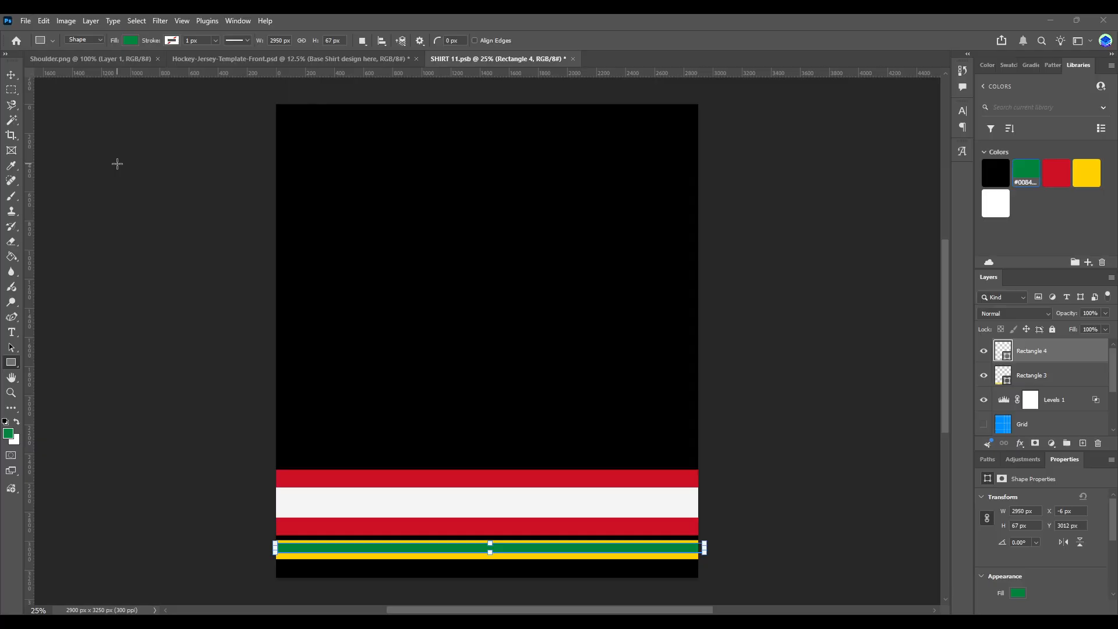
left_click(11, 74)
left_click_drag(424, 548, 420, 553)
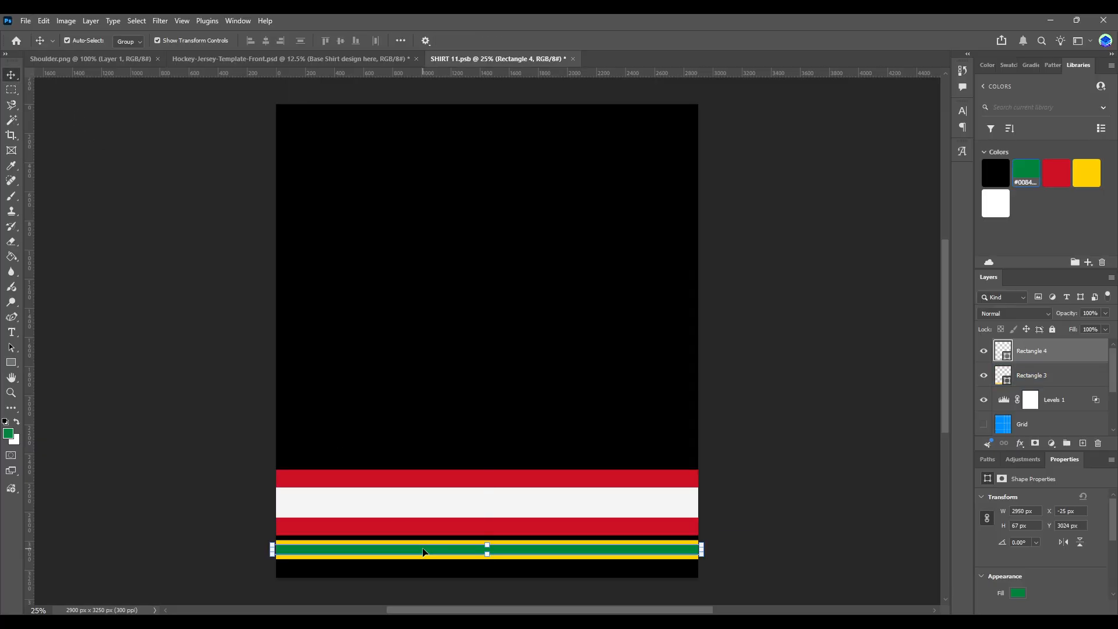
- Duplicate the yellow and green stripes together and place the copy just above the red band, at about Y 2344 px
left_click(1072, 376)
left_click(1081, 354, "shift")
key("ctrl+c")
key("ctrl+v")
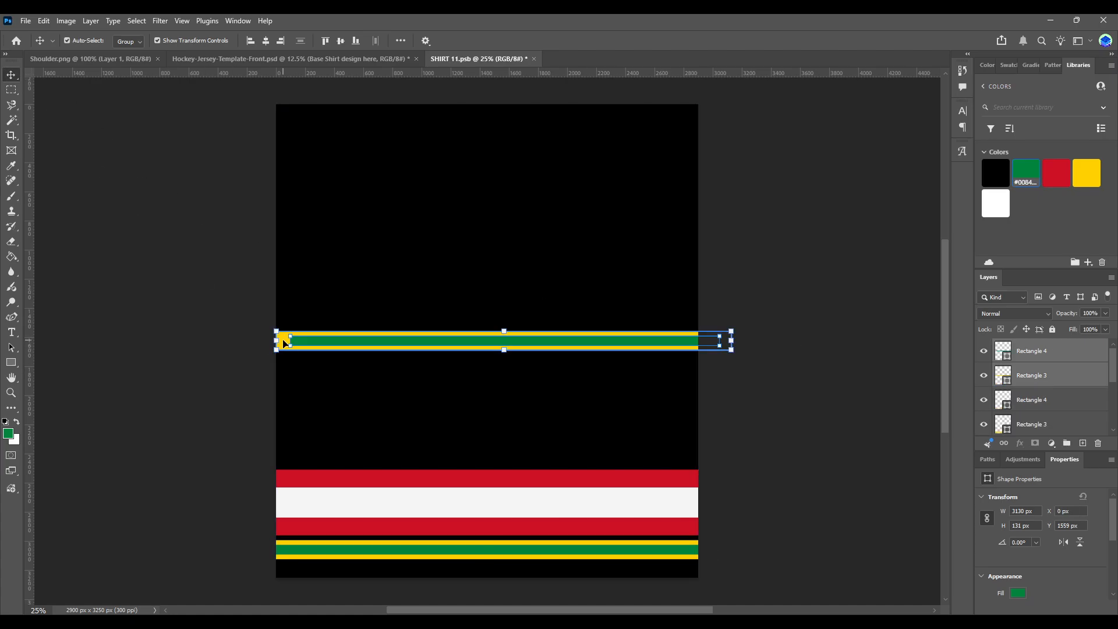
left_click_drag(282, 338, 300, 457)
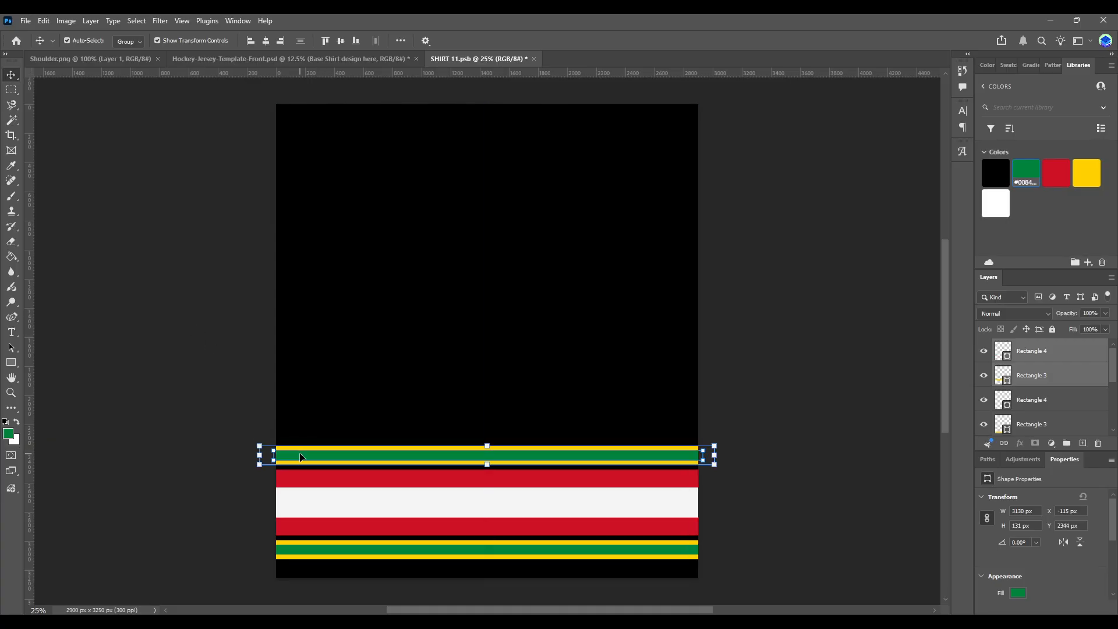
- Save SHIRT 11.psb, check the torso design on the jersey mockup, and return to the shirt document
key("ctrl+s")
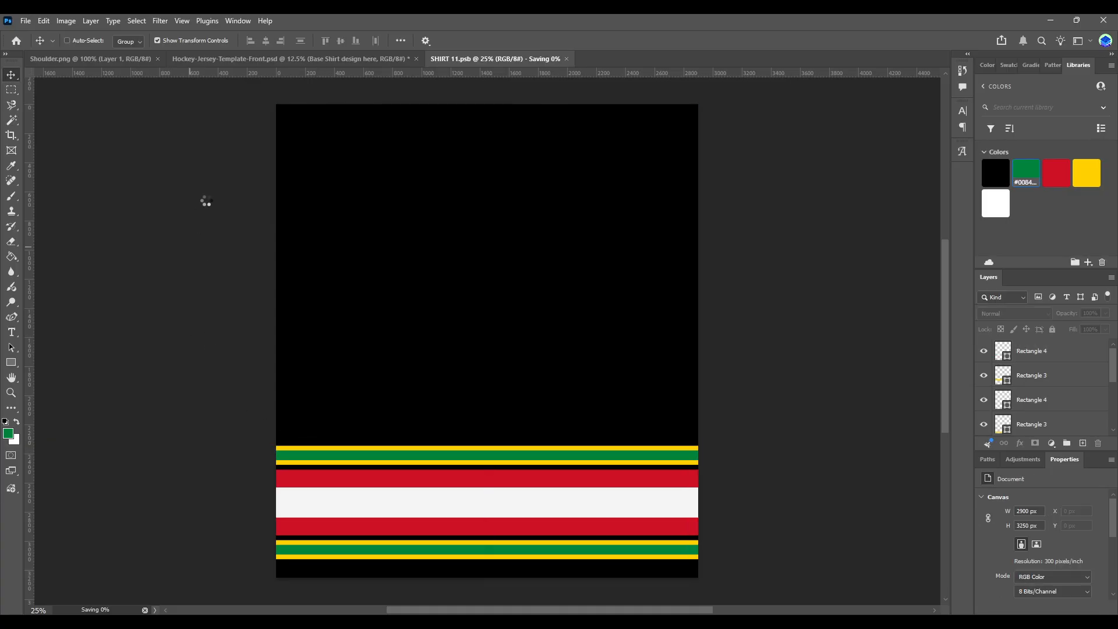
left_click(312, 62)
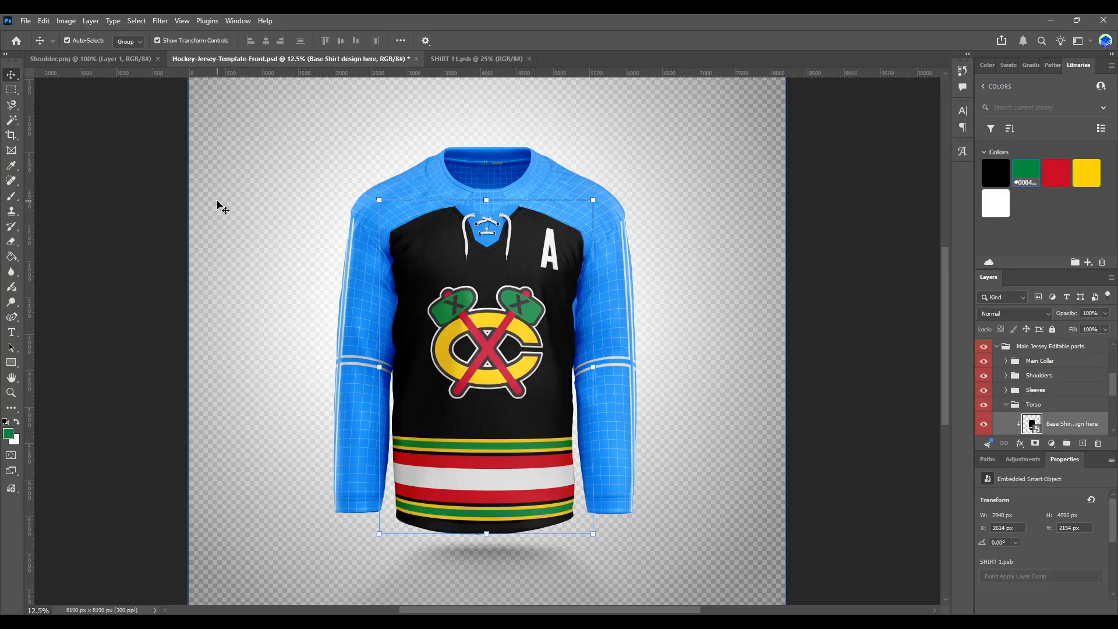
left_click(476, 59)
left_click(404, 505)
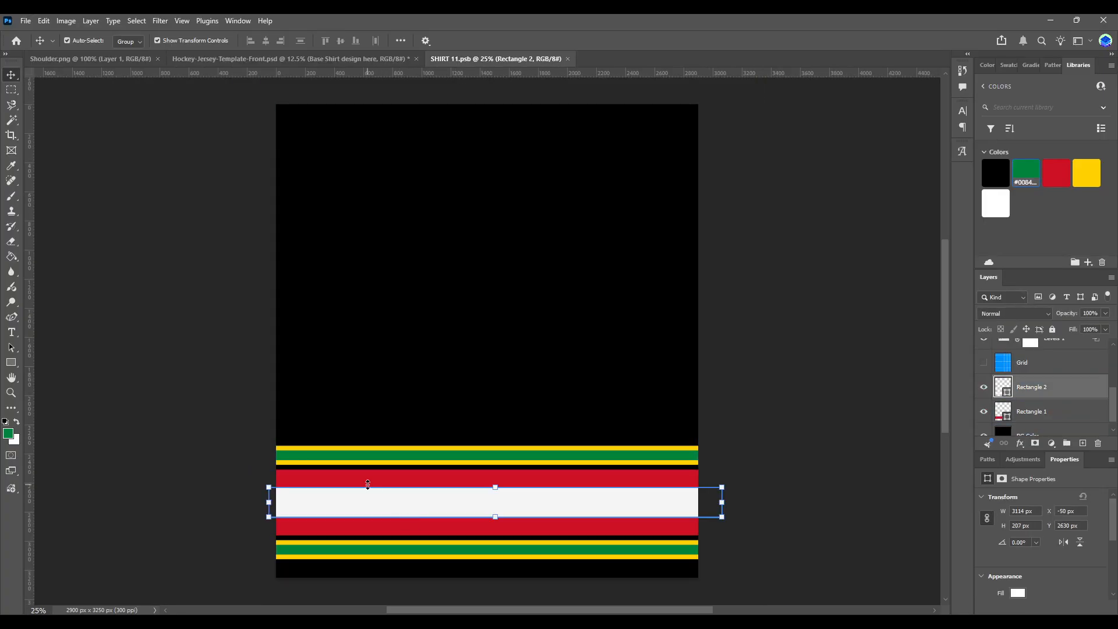
left_click(158, 382)
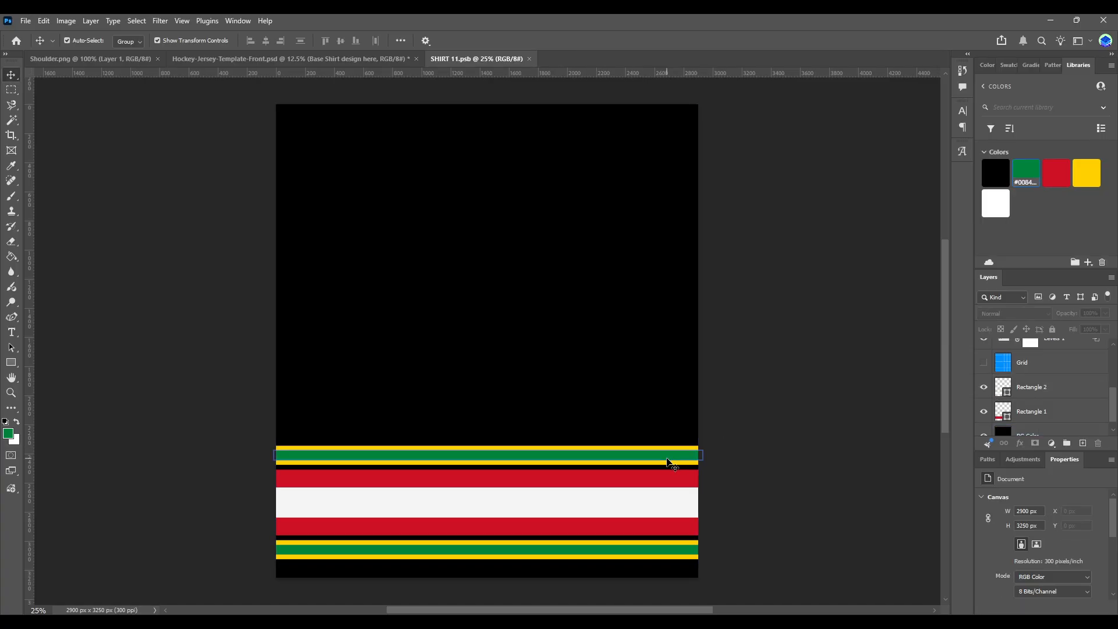
- Delete both pairs of green and yellow stripes above and below the red band
left_click(666, 458)
key("Delete")
key("Delete")
key("Delete")
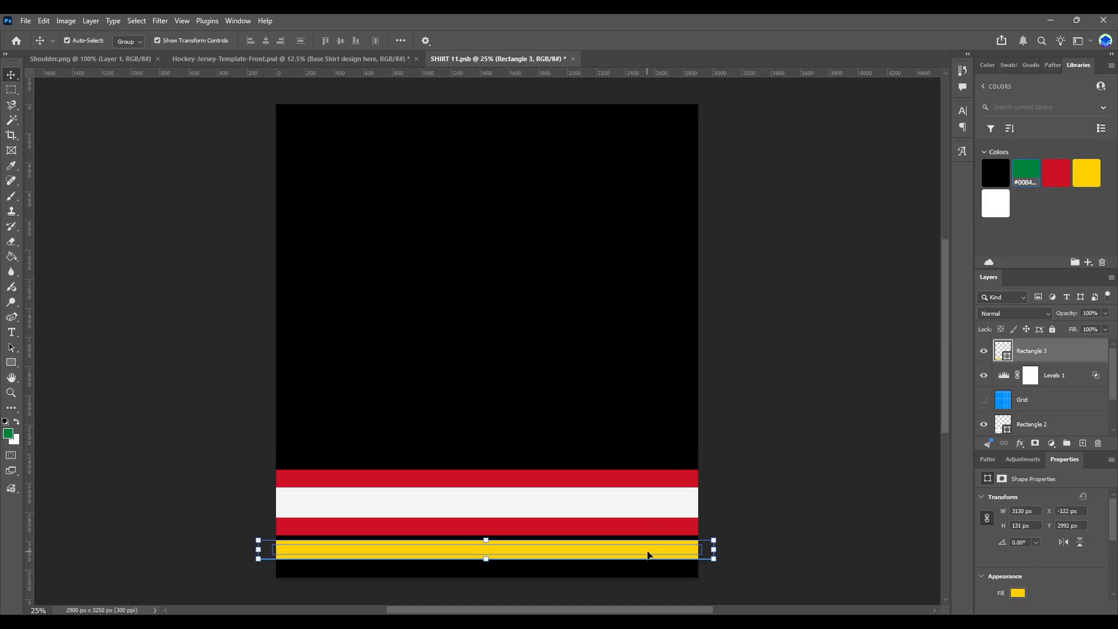
key("Delete")
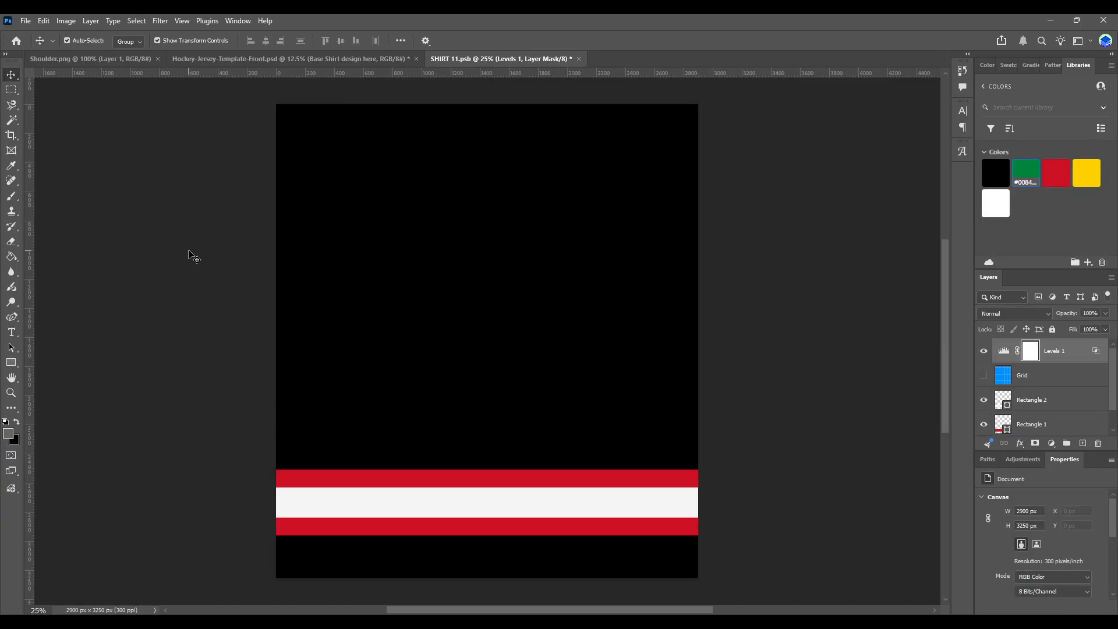
left_click(188, 251)
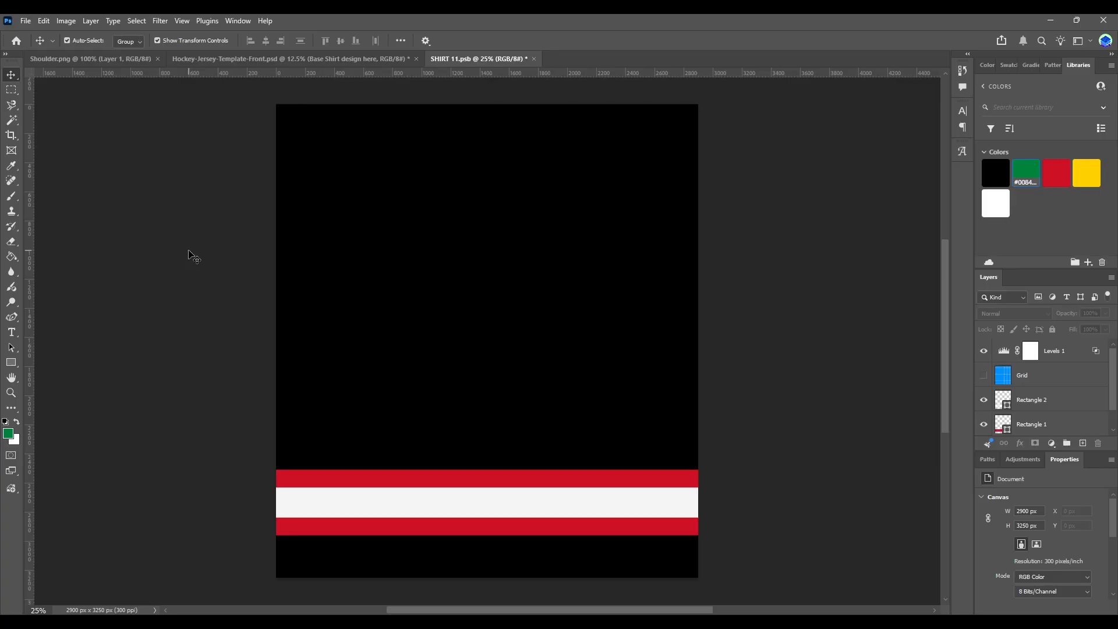
- Delete the white stripe from the middle of the red band
left_click(332, 483)
left_click(345, 502)
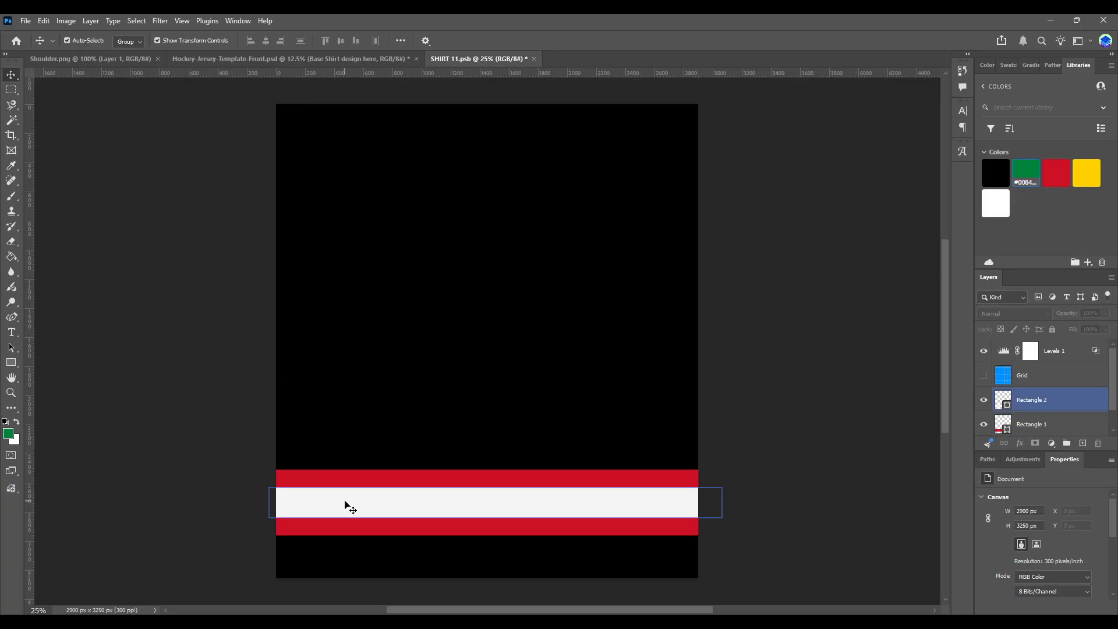
left_click(339, 486)
left_click(347, 511)
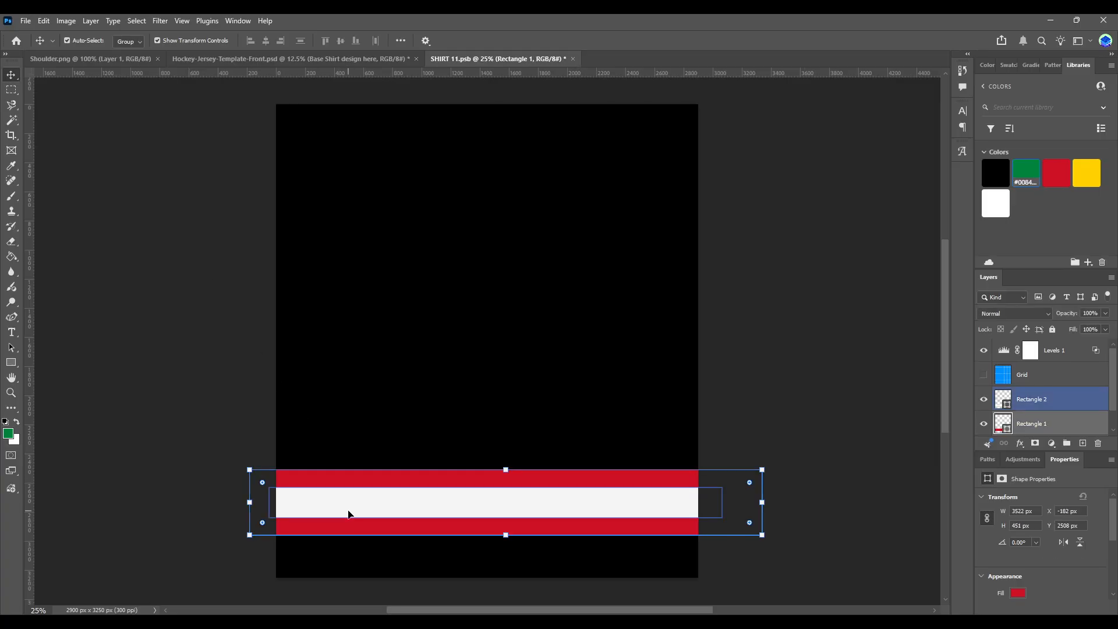
key("Delete")
- Shrink the red band from its upper edge to a height of about 226 px
left_click(12, 363)
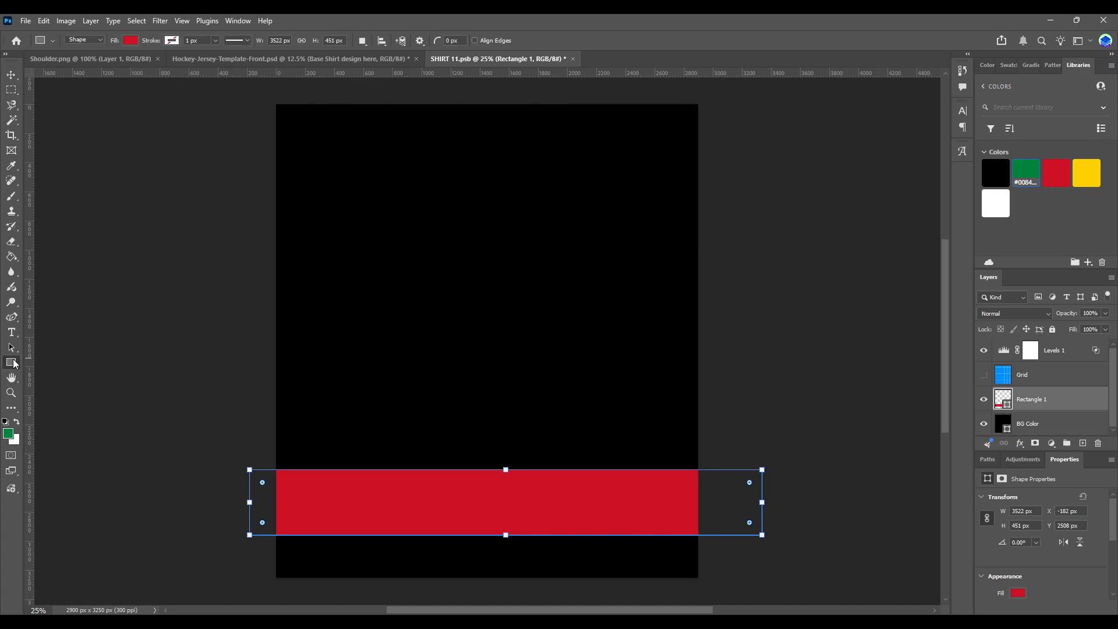
left_click_drag(506, 470, 506, 484)
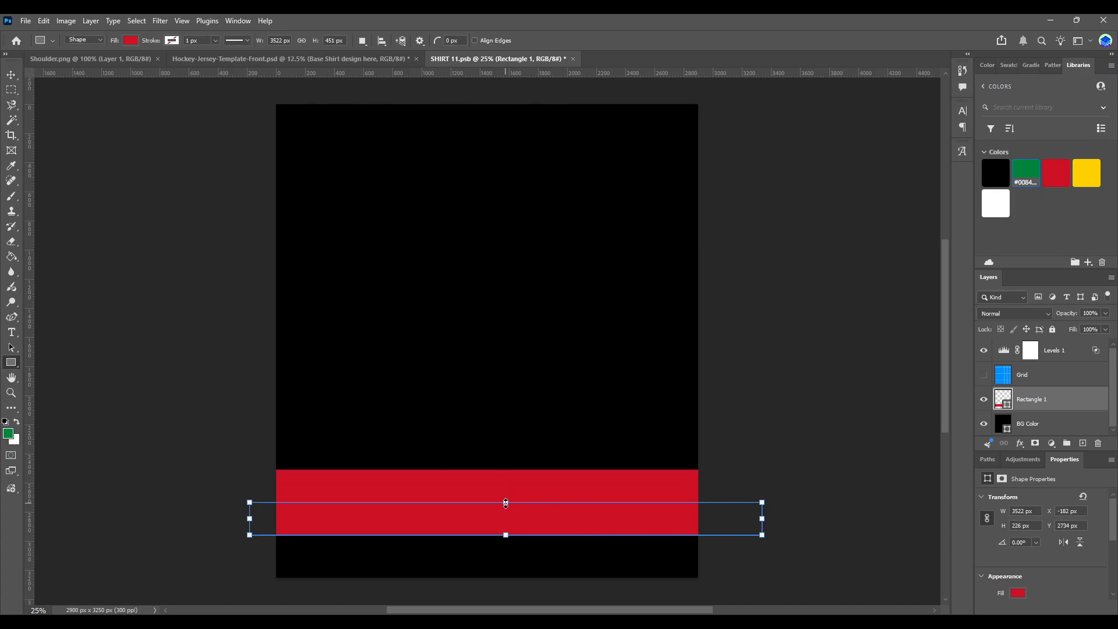
left_click_drag(505, 503, 505, 502)
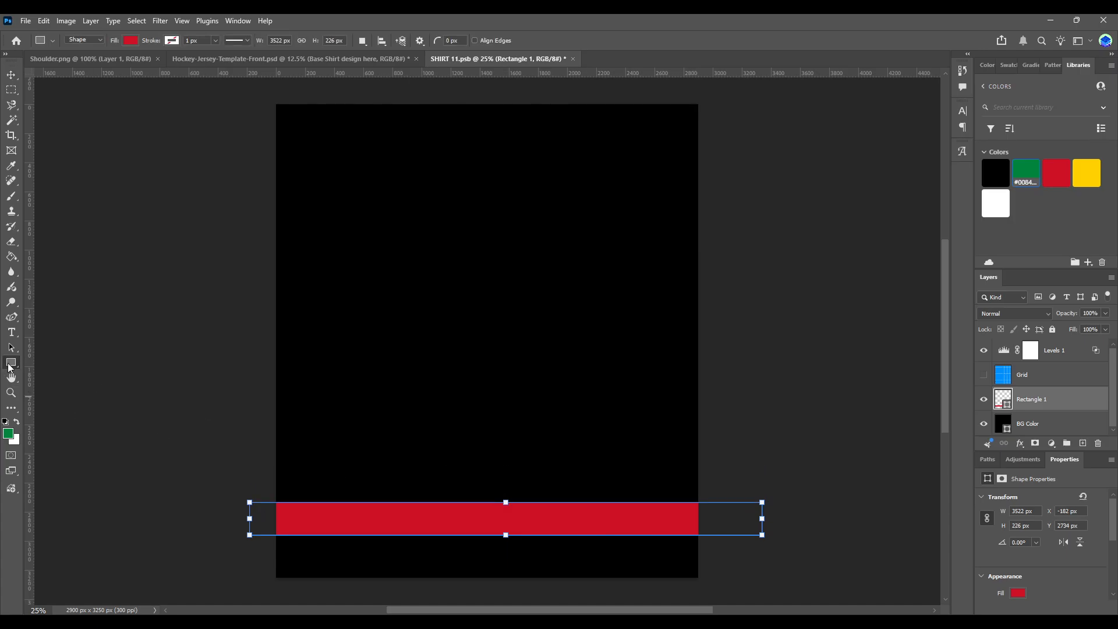
- Draw a white #FFFFFF stripe about 3142 x 100 px inside the red band and center it at about Y 2797 px
key("ctrl+plus")
scroll(258, 524, "down", 3)
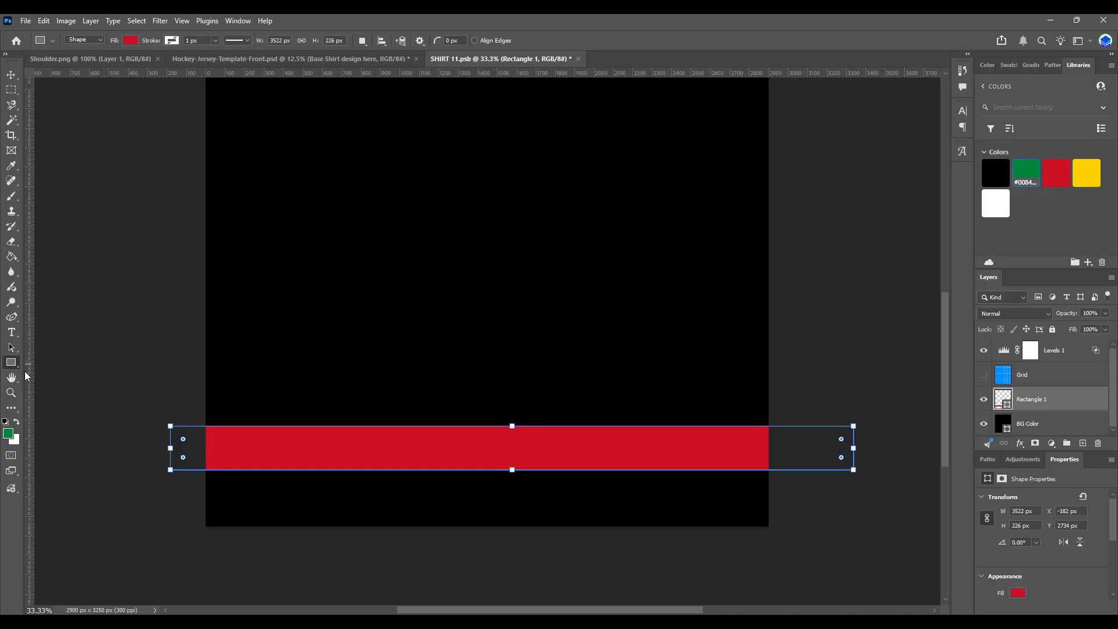
left_click_drag(198, 437, 807, 457)
left_click(996, 203)
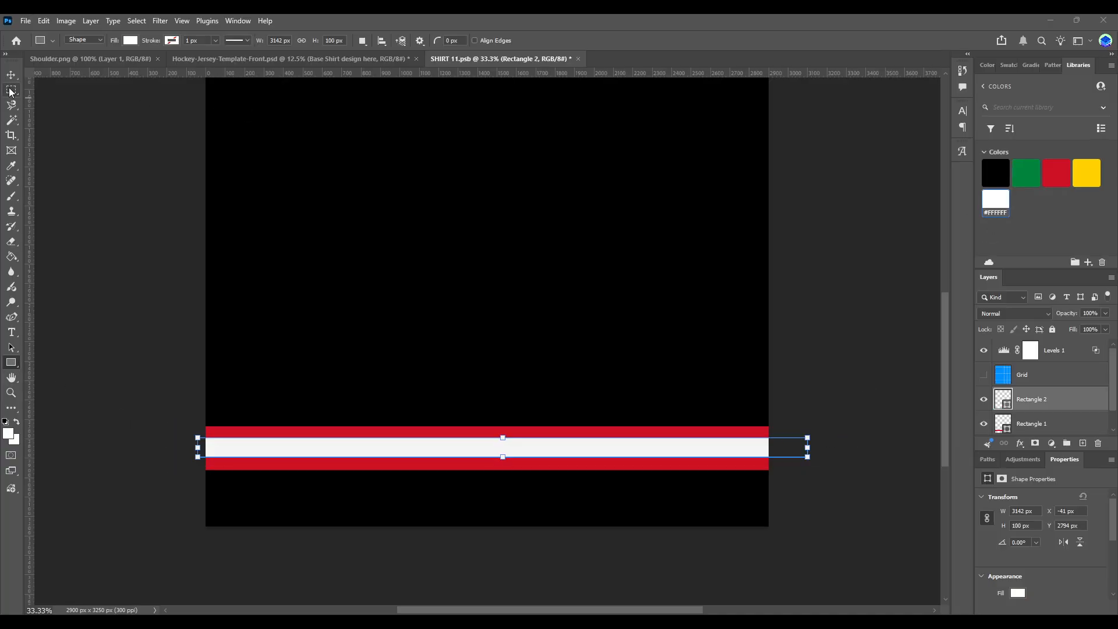
key("v")
left_click_drag(369, 452, 370, 451)
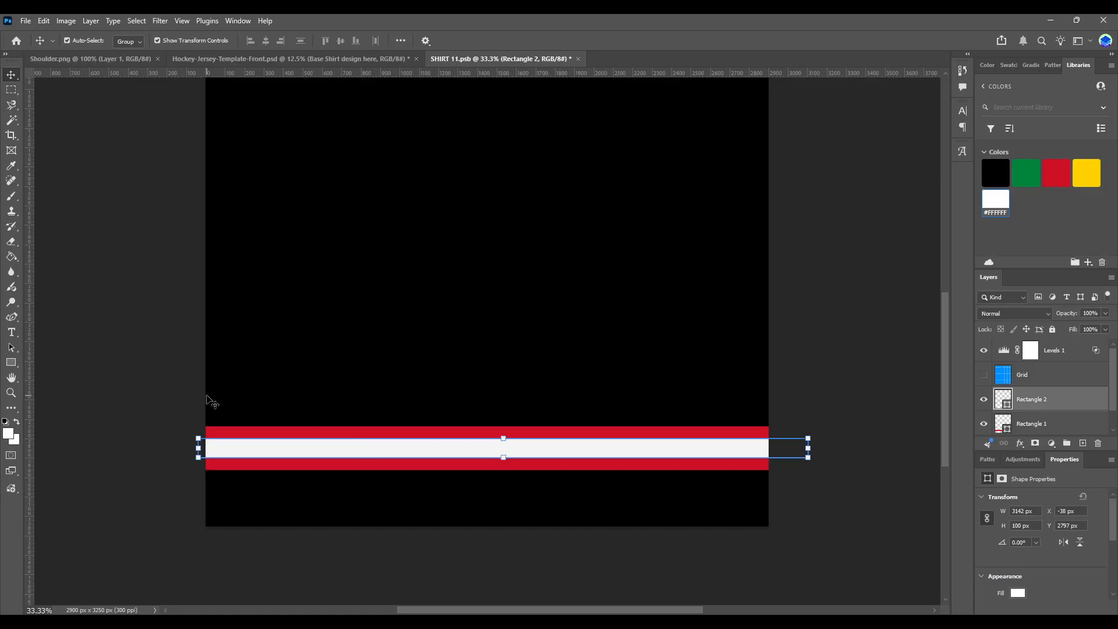
- Draw a yellow stripe about 3280 x 88 px and place it directly against the red band's upper edge, at about Y 2646 px
key("u")
left_click_drag(189, 402, 825, 419)
left_click(1084, 173)
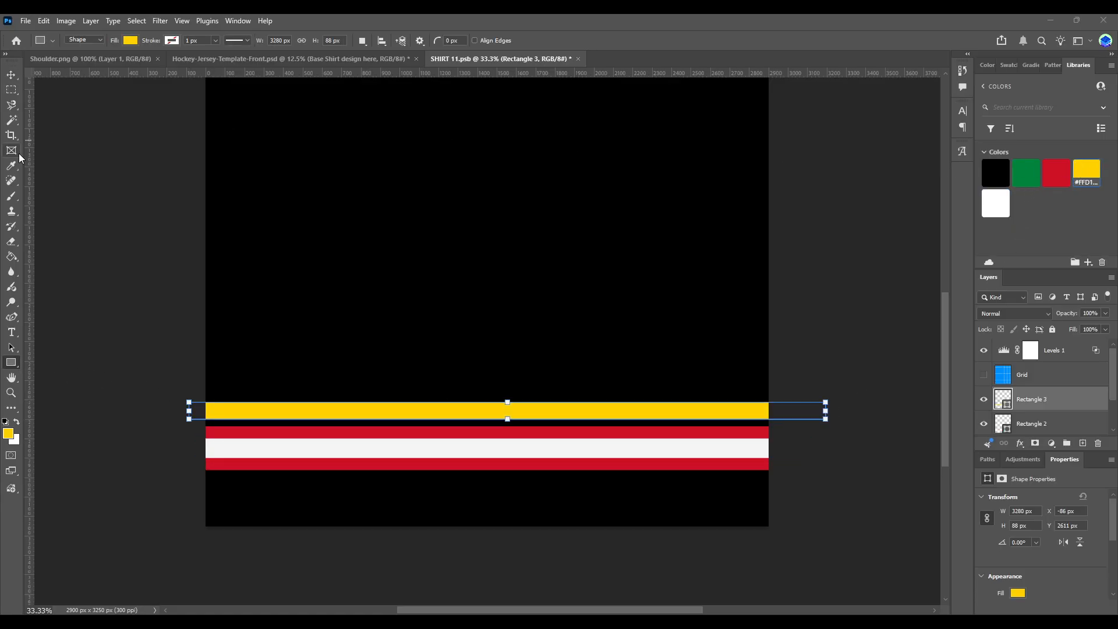
left_click(11, 76)
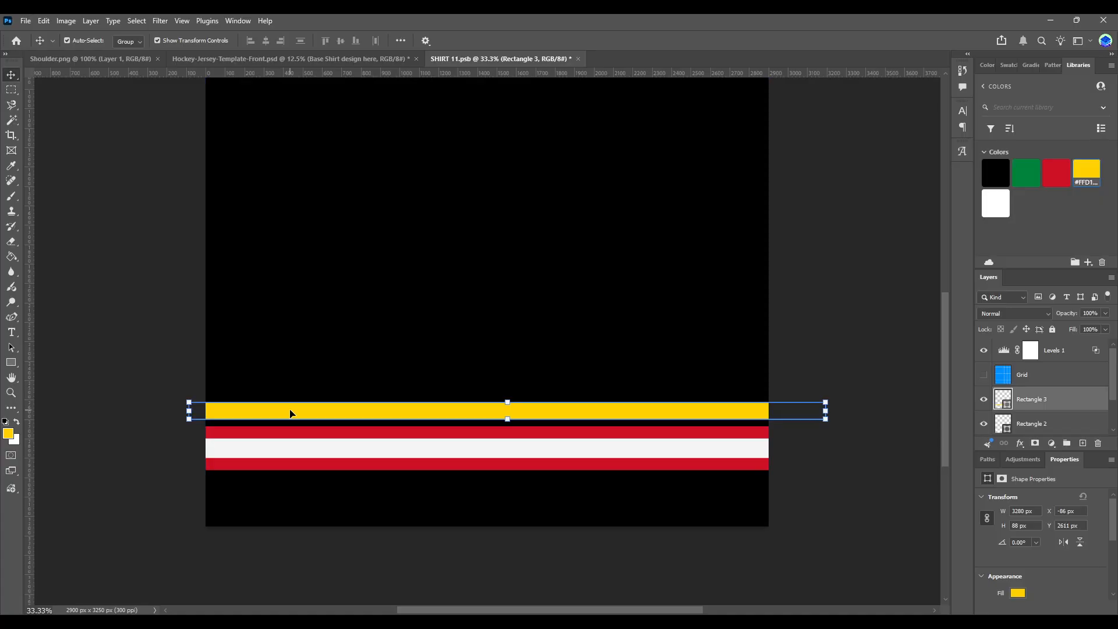
left_click_drag(294, 412, 290, 419)
- Draw a stripe about 3172 x 34 px inside the yellow stripe, at about Y 2671 px, and fill it with the green swatch
left_click(11, 362)
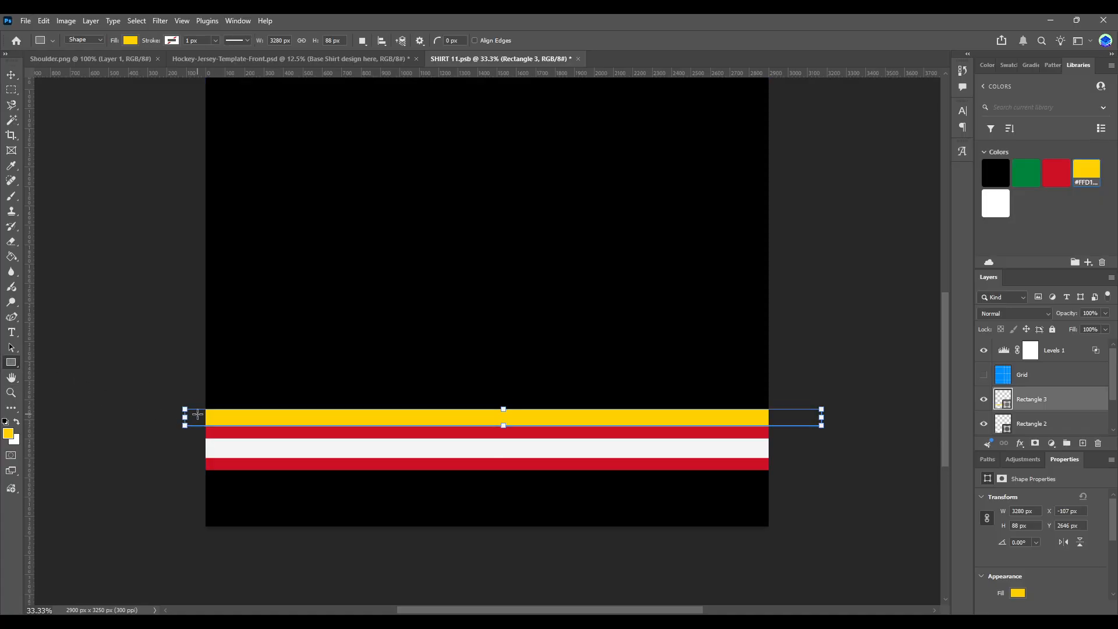
left_click_drag(197, 414, 814, 418)
left_click(1025, 173)
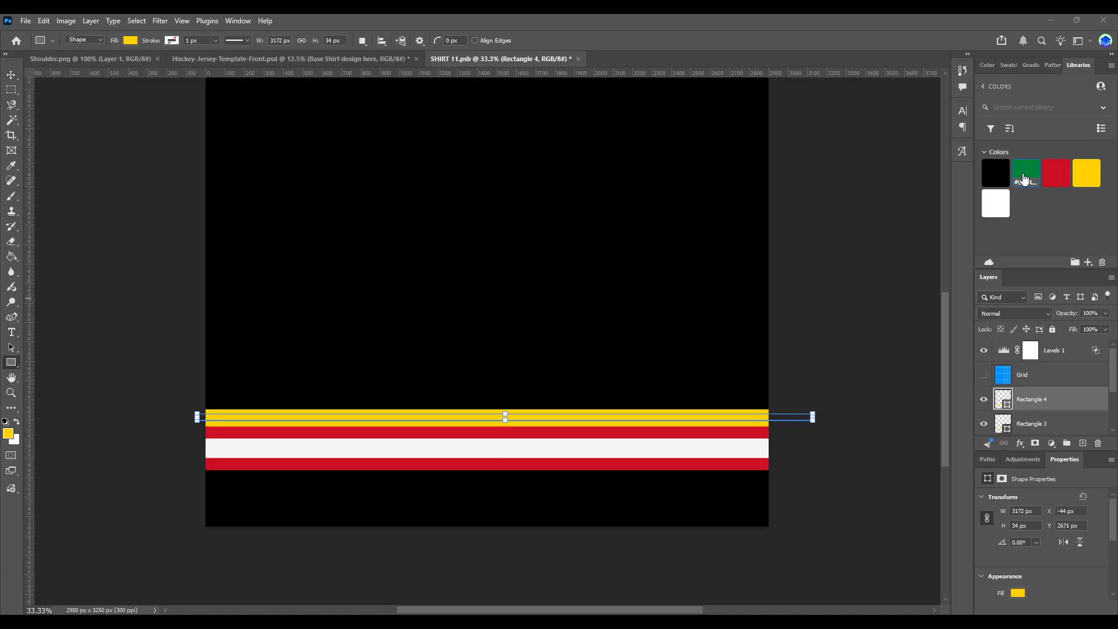
- Duplicate the red band with its white stripe, place the copy against the yellow stripe's upper edge, and save to check it on the jersey mockup
left_click(11, 75)
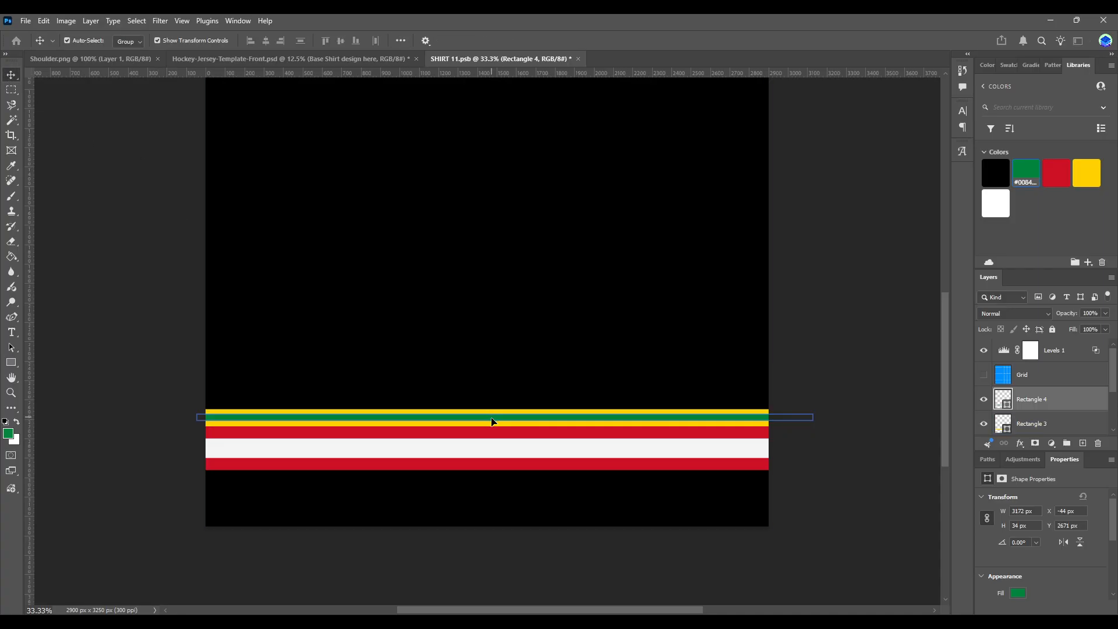
left_click(492, 420)
left_click(294, 448)
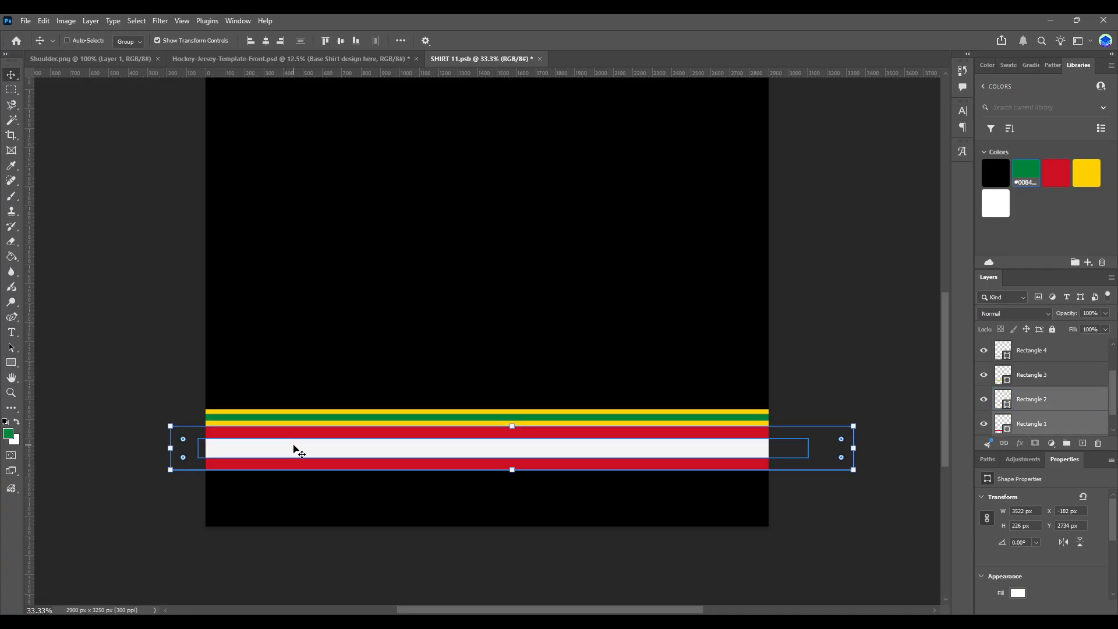
key("ctrl+c")
key("ctrl+v")
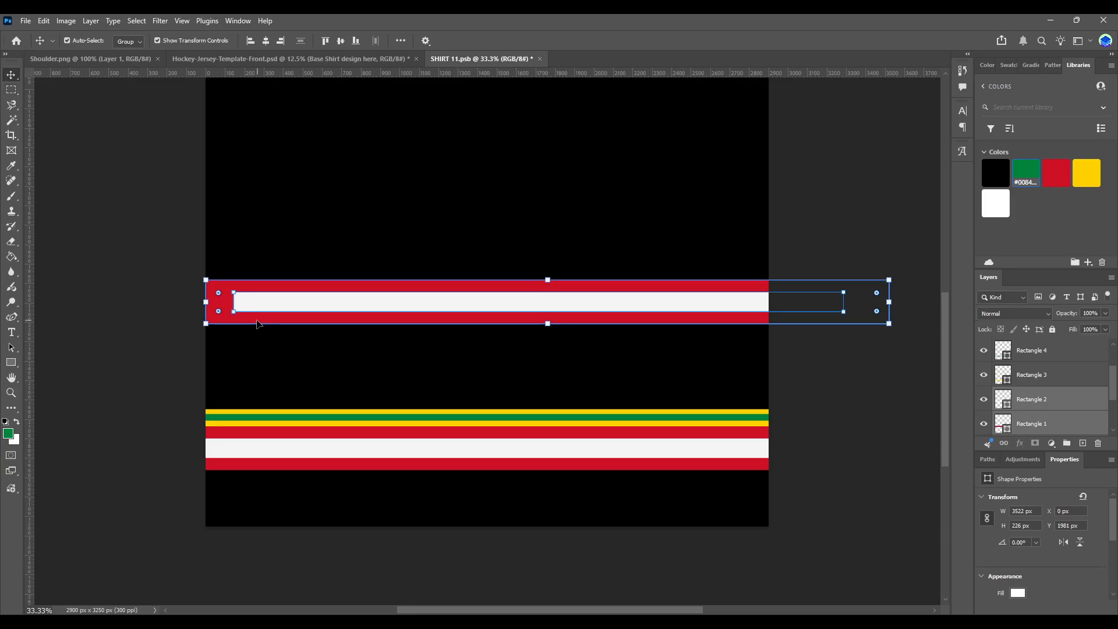
left_click_drag(220, 288, 216, 370)
left_click(111, 259)
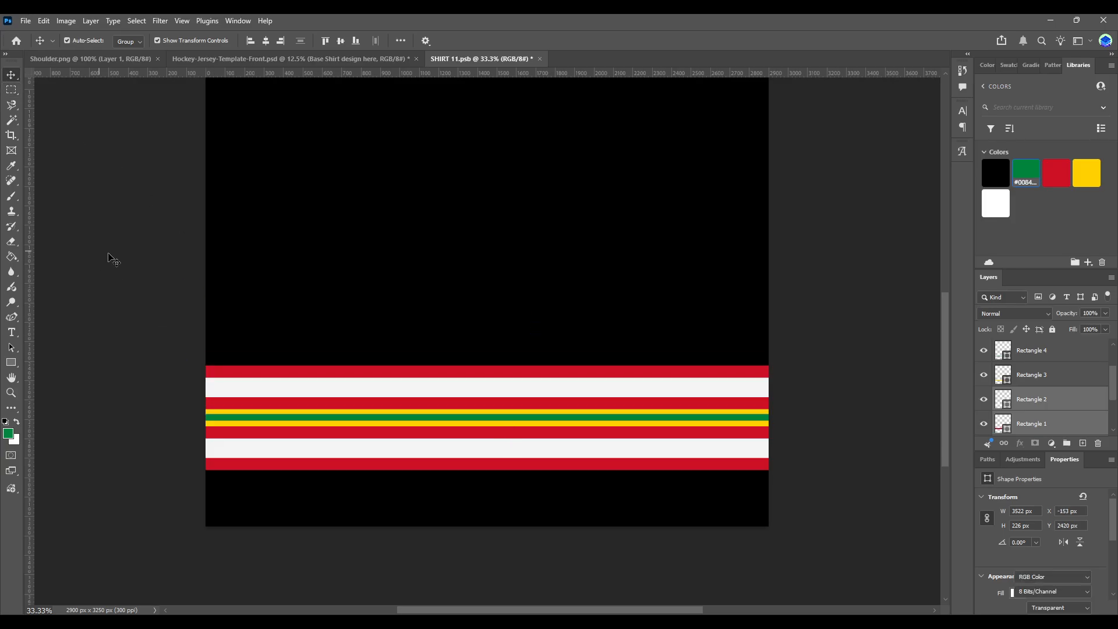
key("ctrl+s")
left_click(321, 58)
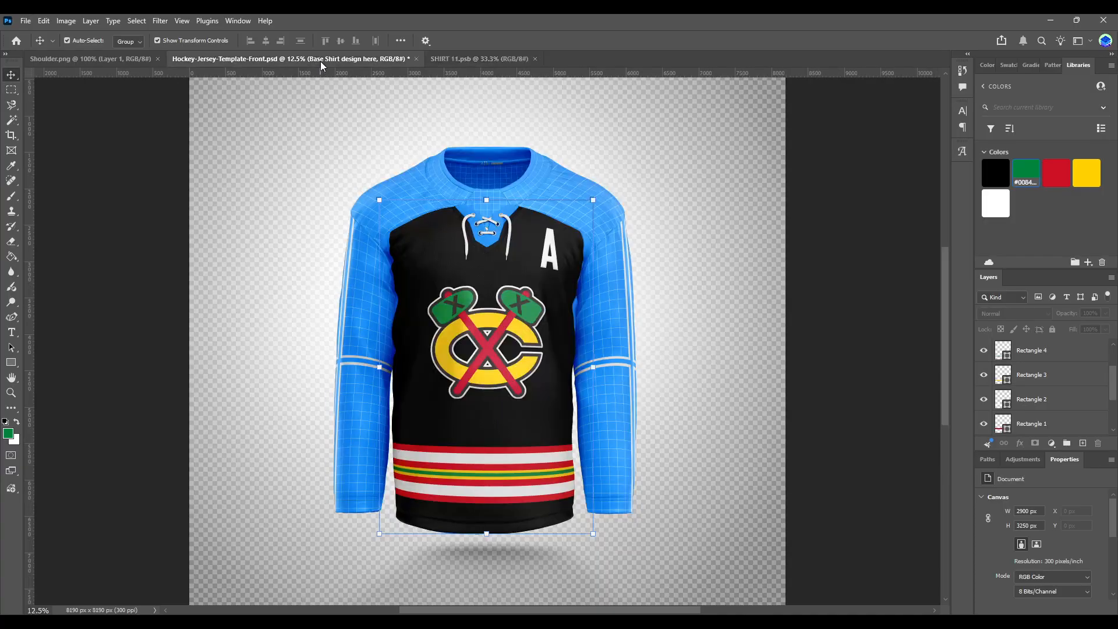
- Delete the duplicated white stripe and red band above the yellow and green stripes in SHIRT 11.psb
left_click(463, 58)
left_click(342, 467)
key("Delete")
key("Delete")
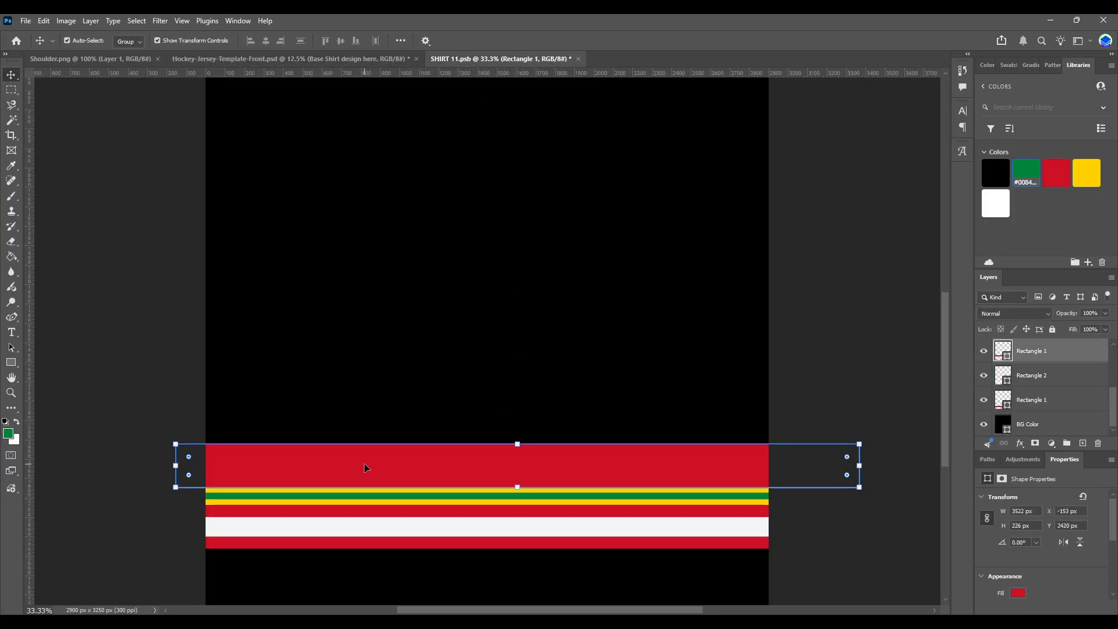
- Move the yellow and green stripes together up off the red band, to about Y 2439 px
left_click(400, 496)
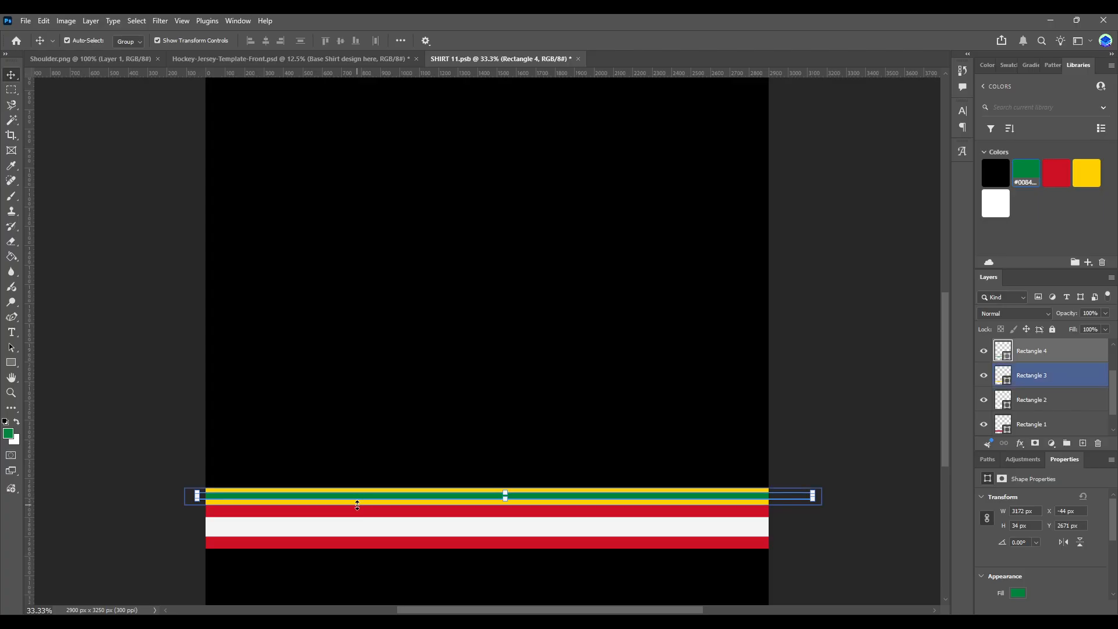
left_click(800, 408)
left_click(755, 497)
left_click(1048, 375, "shift")
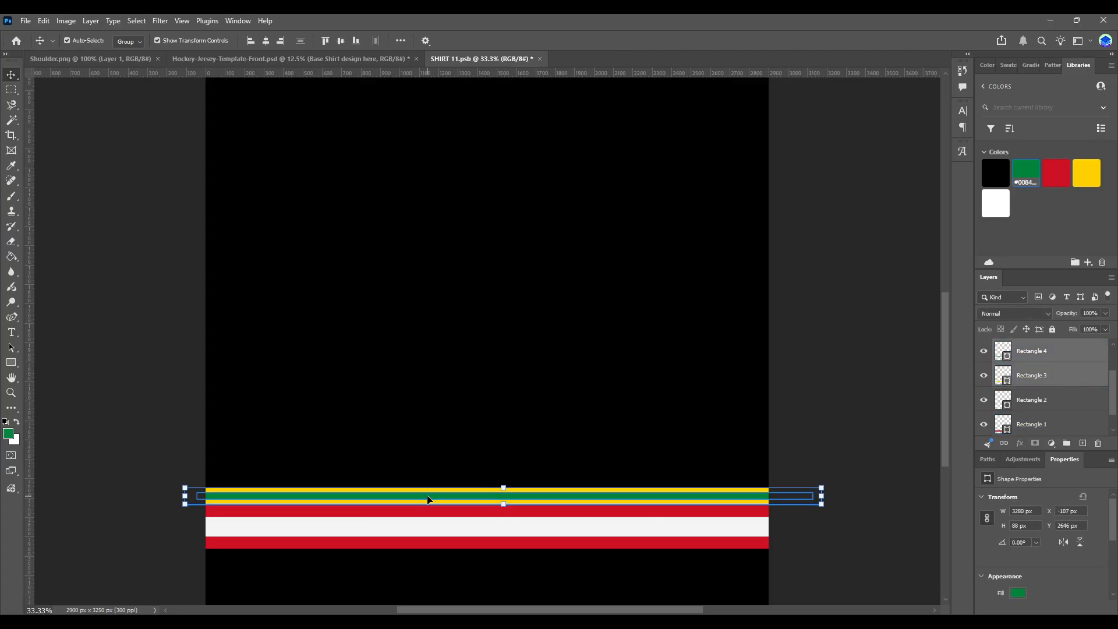
left_click_drag(428, 497, 422, 460)
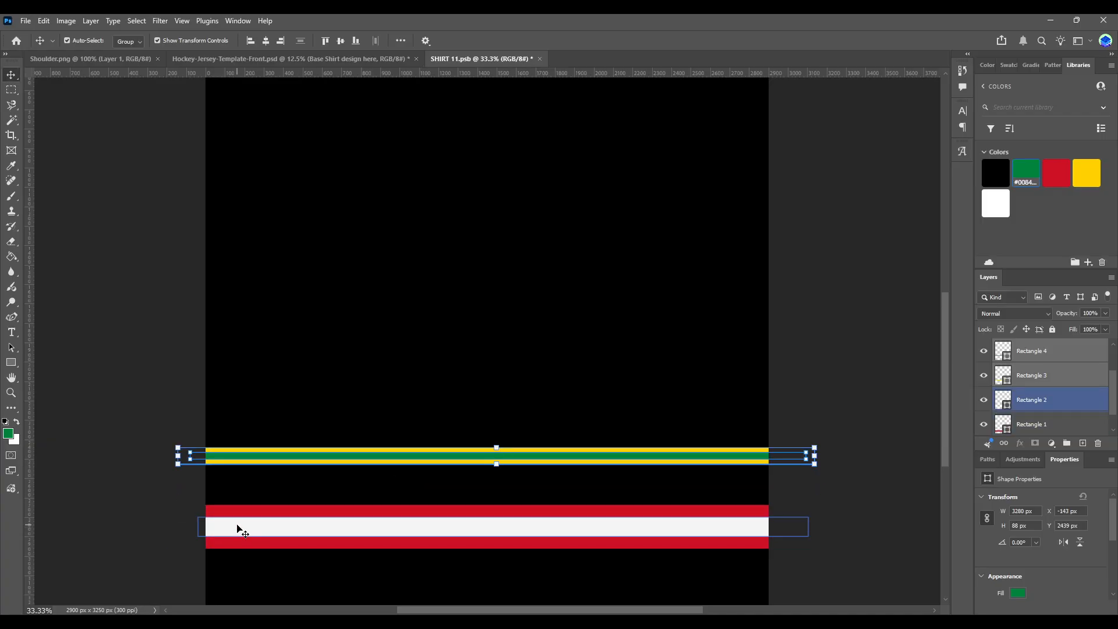
- Extend the red band from its upper edge to a height of about 265 px
left_click(264, 522)
left_click(13, 363)
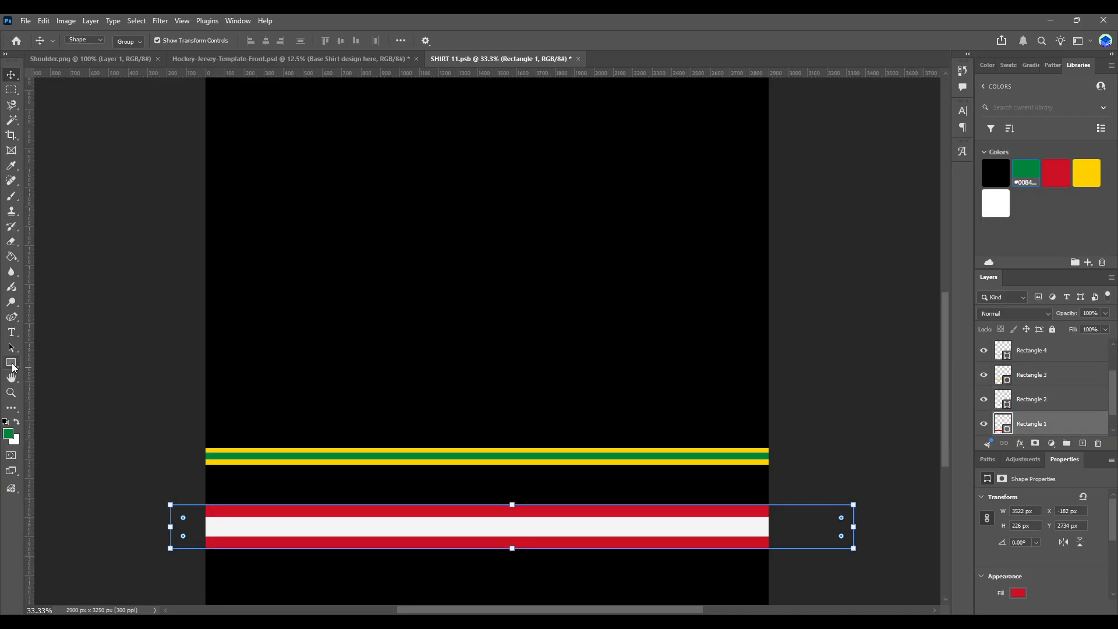
left_click_drag(513, 506, 513, 498)
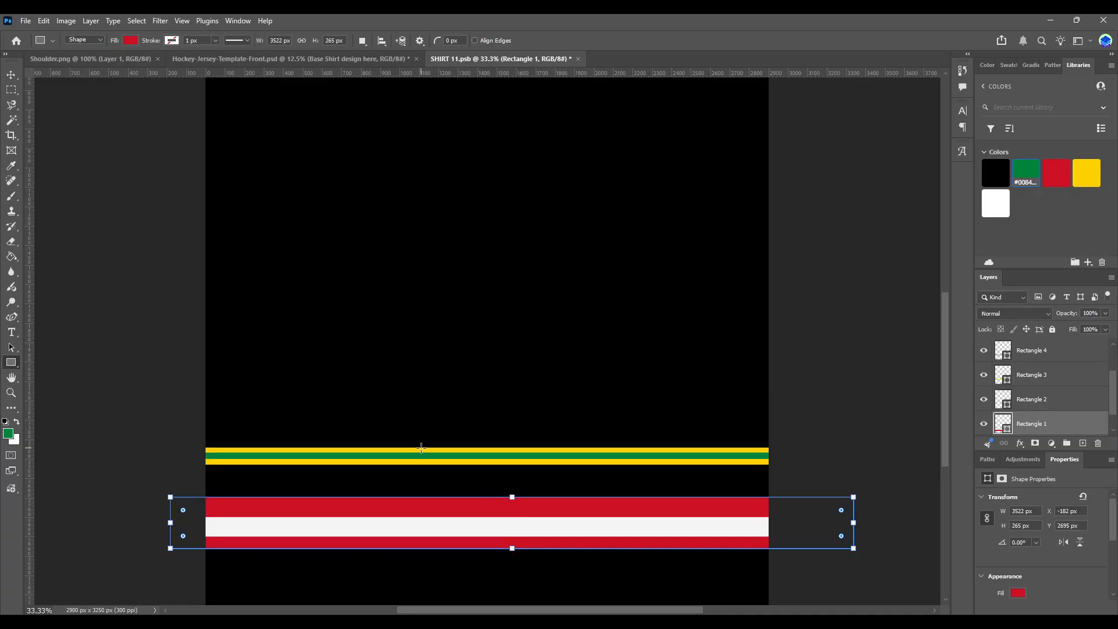
- Enlarge the white stripe to a height of about 163 px and center it vertically in the red band at about Y 2746 px
left_click(8, 75)
left_click(498, 527)
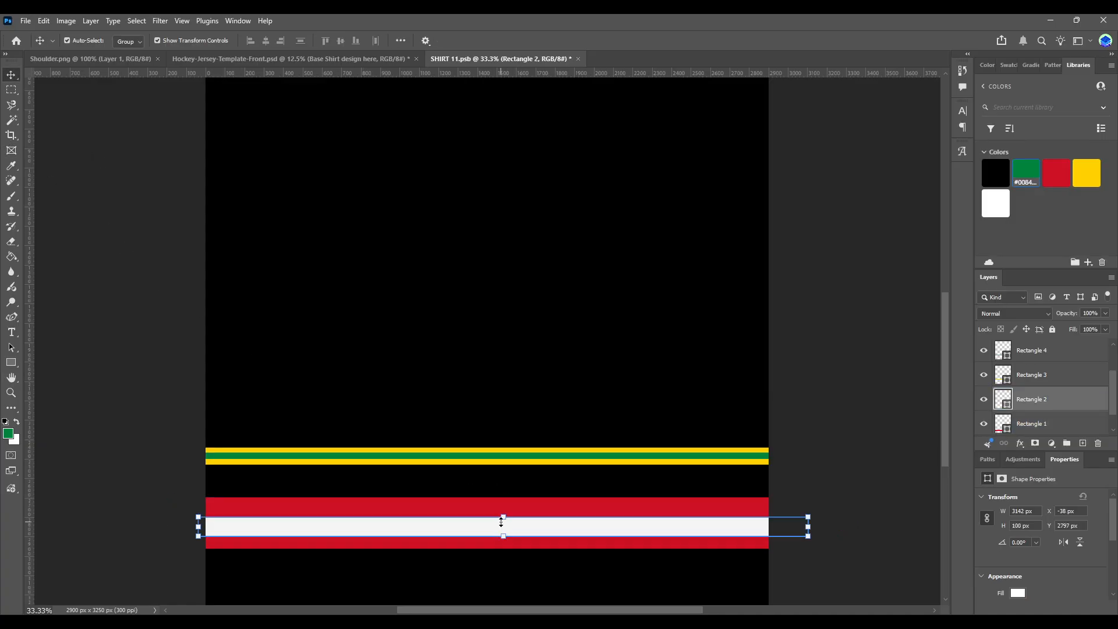
left_click(11, 363)
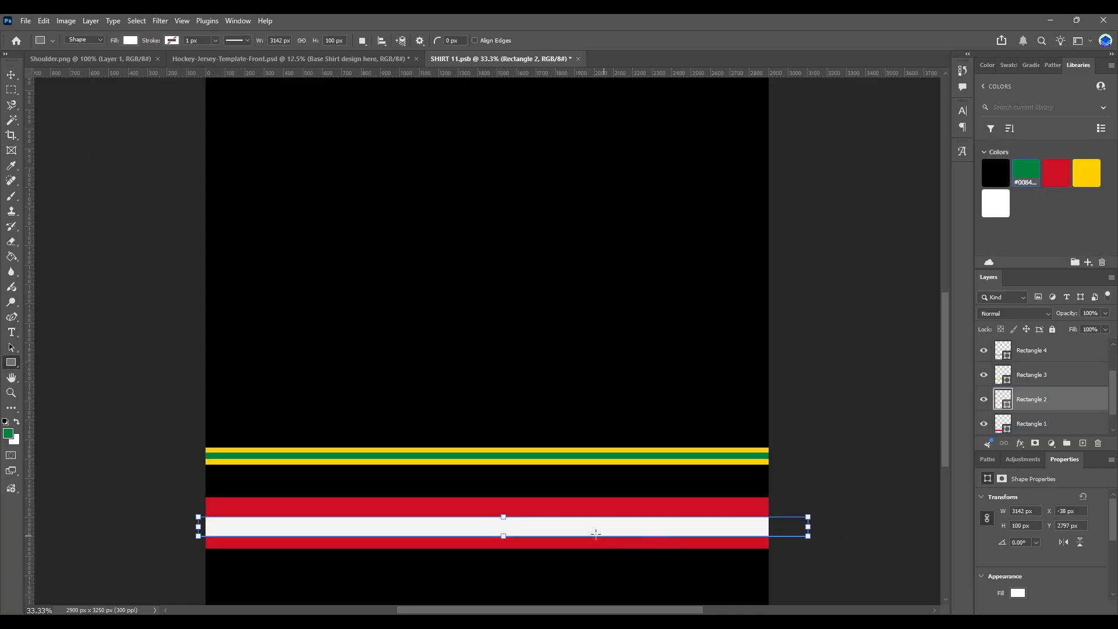
mouse_move(504, 518)
left_mouse_down()
mouse_move(503, 504)
mouse_move(522, 523)
left_mouse_up()
left_click(11, 75)
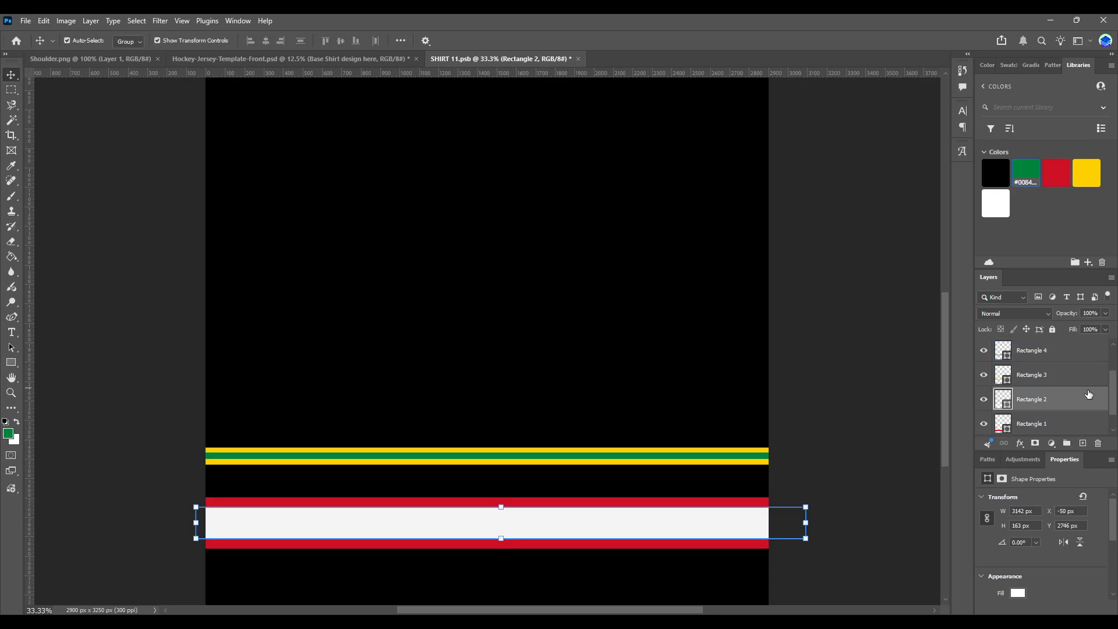
- Move the yellow and green stripes together onto the vertical center of the white stripe
left_click(1045, 375)
left_click(1062, 345, "shift")
left_click_drag(391, 458, 389, 523)
- Save the torso design, check the hem stripes on the jersey mockup, and close SHIRT 11.psb
key("ctrl+s")
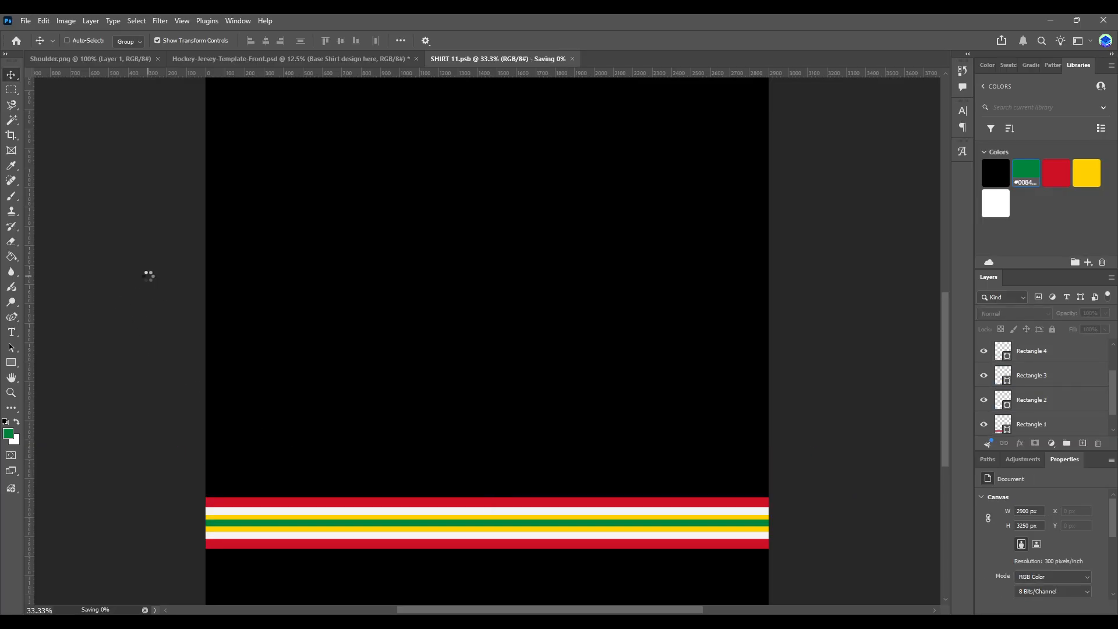
left_click(255, 58)
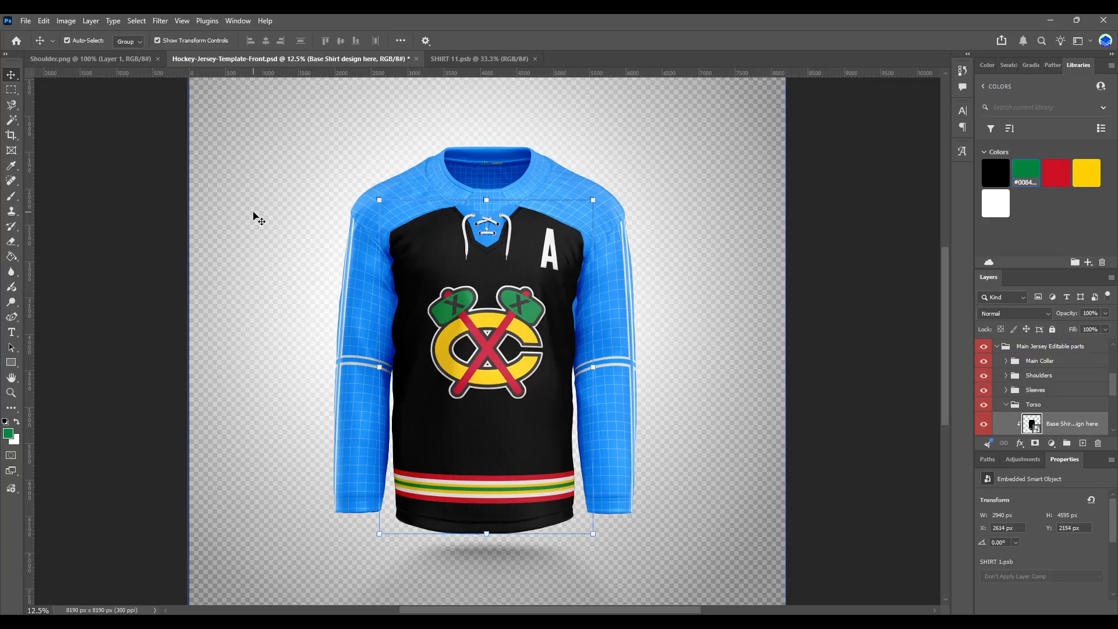
left_click(494, 58)
scroll(1046, 399, "up", 3)
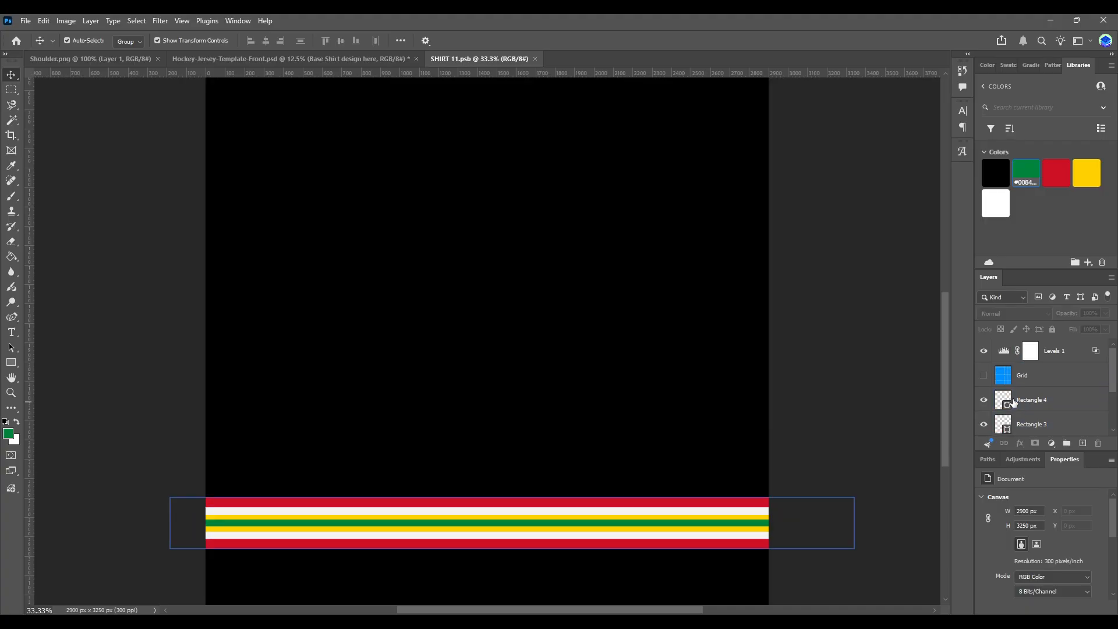
left_click(1046, 399)
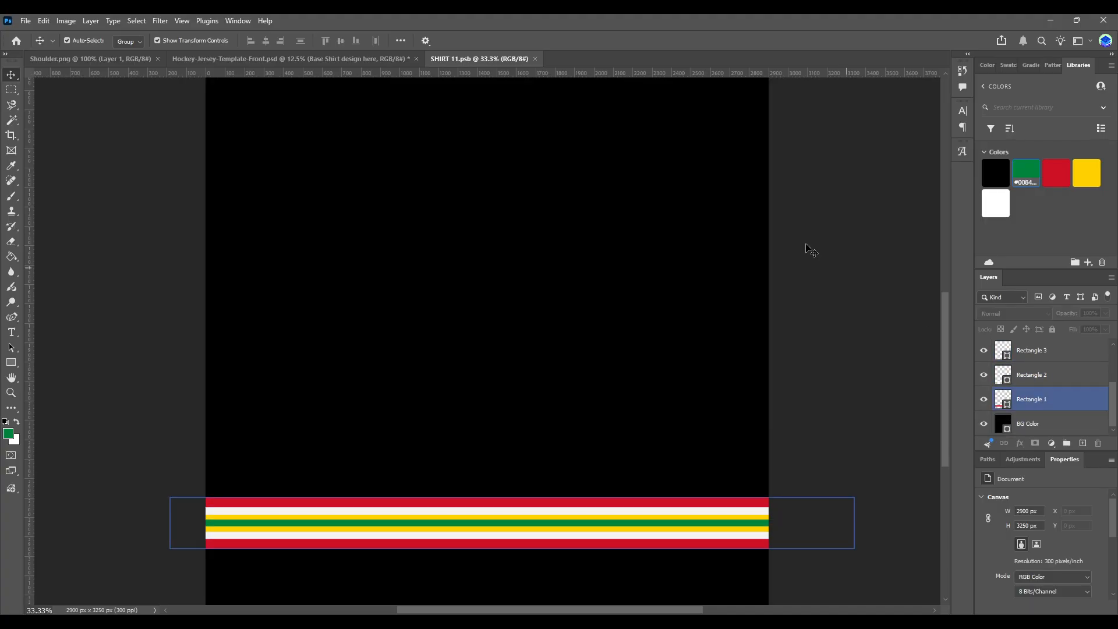
left_click(534, 58)
- Fill the Left side part color and Right side part color layers of the torso with the black swatch
scroll(1065, 408, "down", 3)
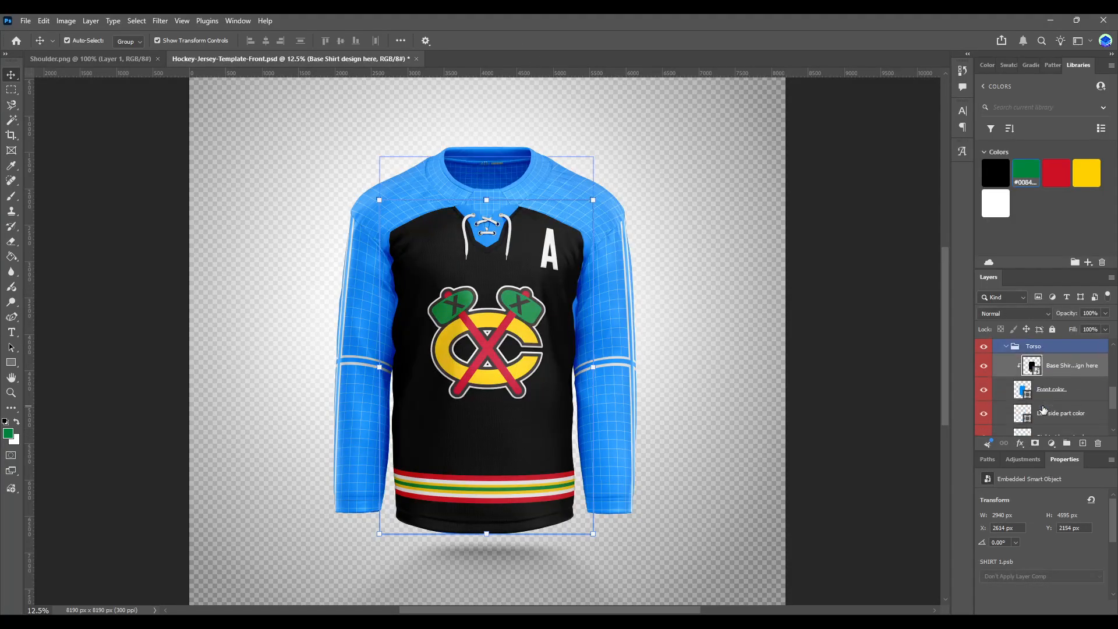
left_click(1060, 412)
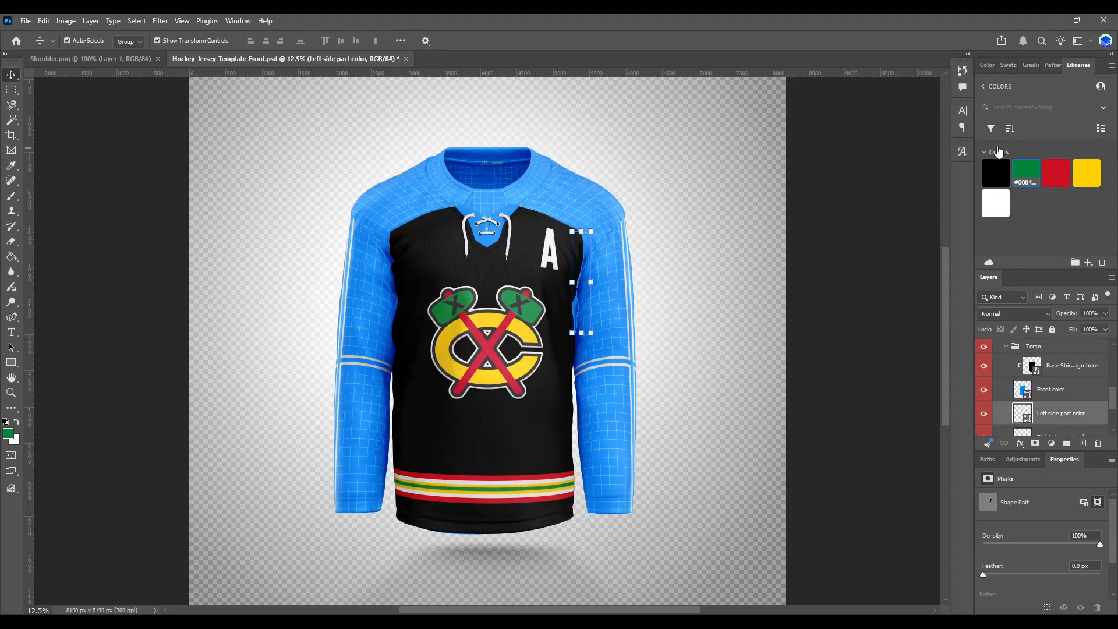
scroll(1023, 394, "down", 2)
left_click(1024, 393)
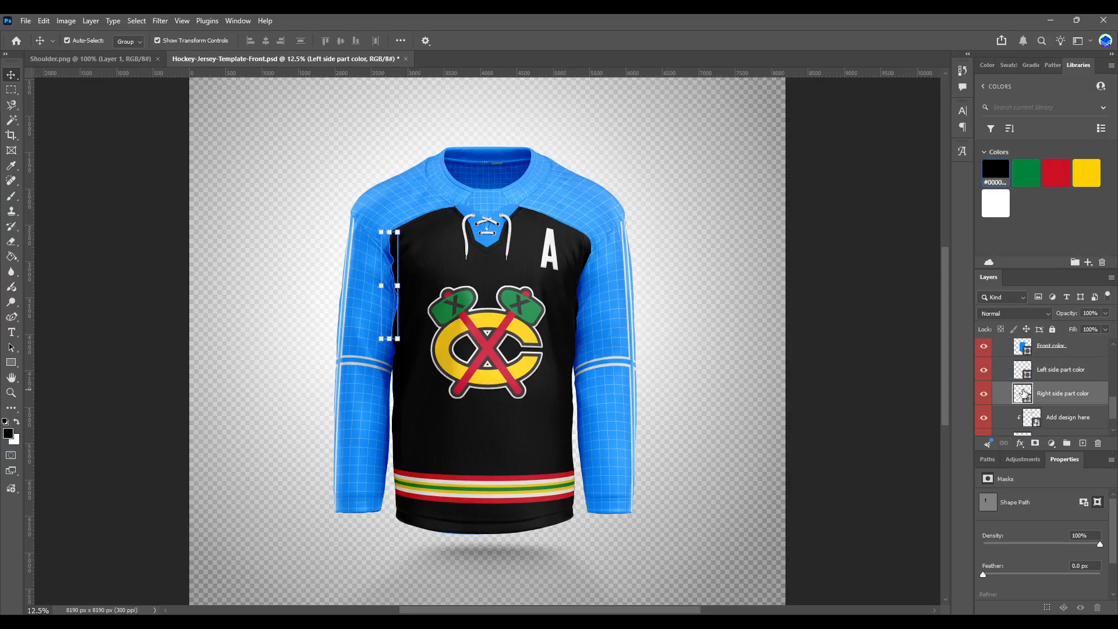
left_click(994, 177)
- In the torso's Shirt back.psb design, hide the Grid layer and fill BG Color with black, saving and closing the file
scroll(1028, 376, "down", 2)
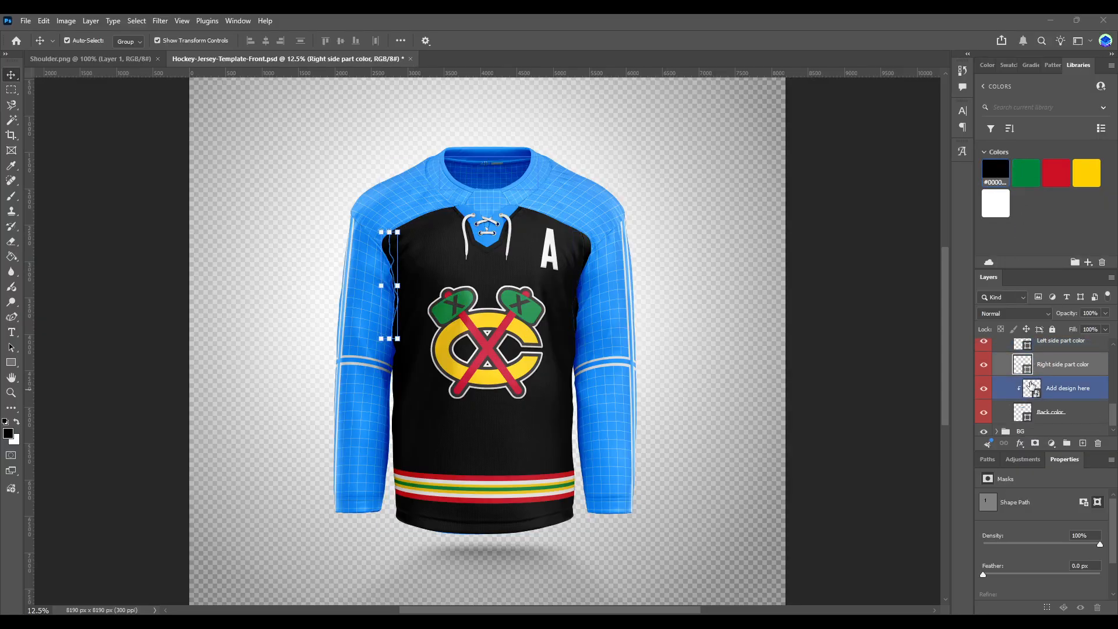
double_click(1031, 390)
left_click(983, 359)
left_click(1029, 372)
left_click(995, 172)
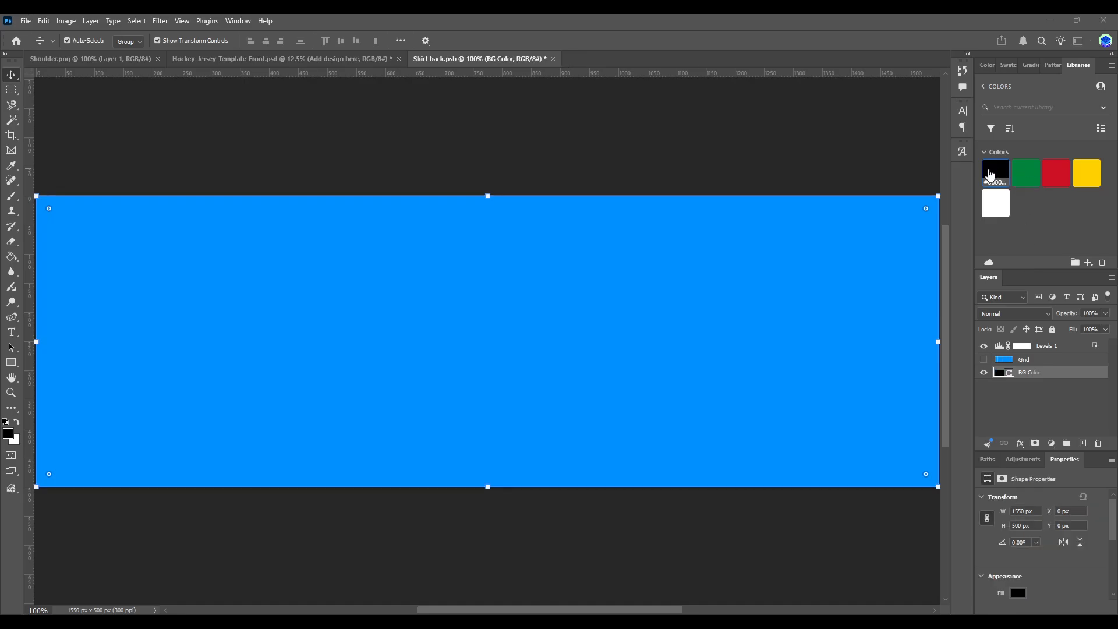
left_click(504, 242)
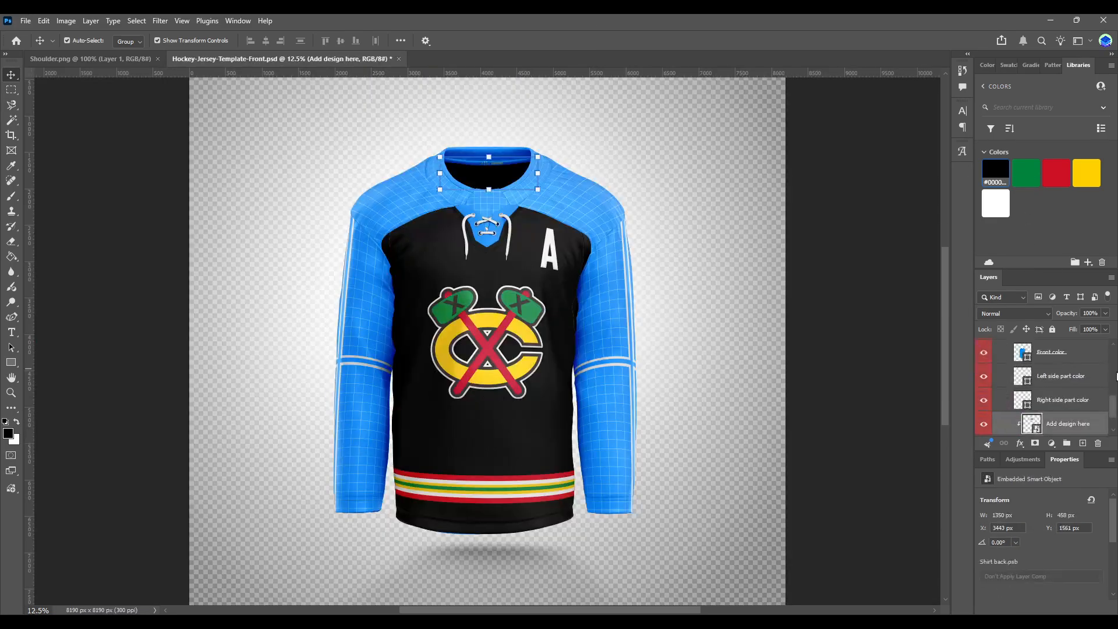
- Collapse the Torso group, expand Sleeves, and open the right sleeve's design smart object SLEEVE 1.psb
scroll(1010, 393, "down", 2)
scroll(1009, 394, "up", 5)
left_click(1006, 401)
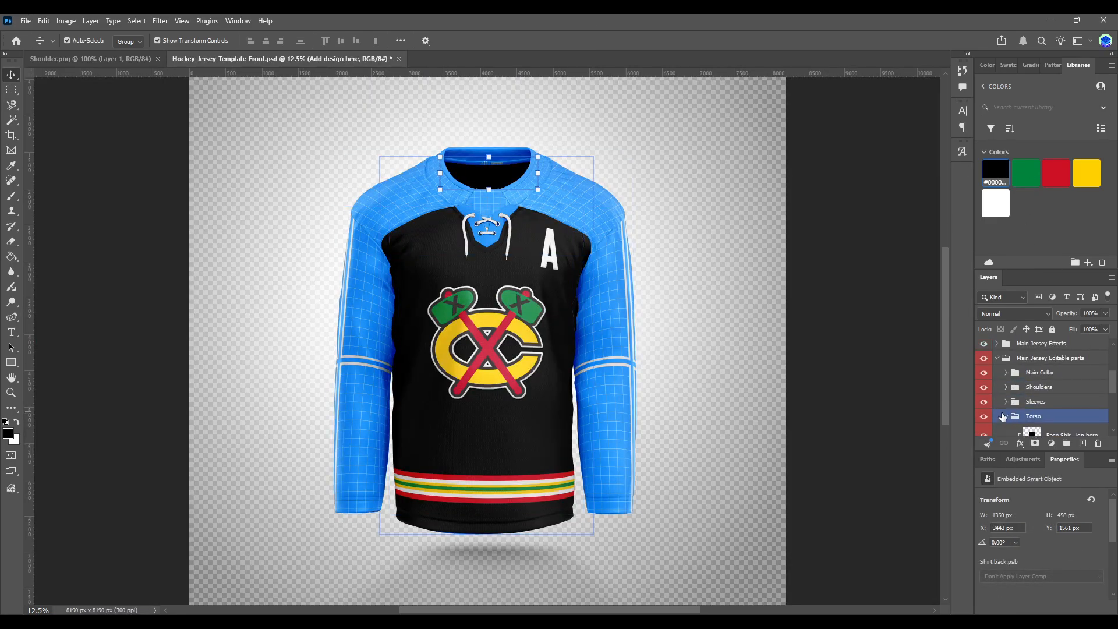
left_click(1006, 417)
left_click(1007, 403)
scroll(1027, 398, "down", 3)
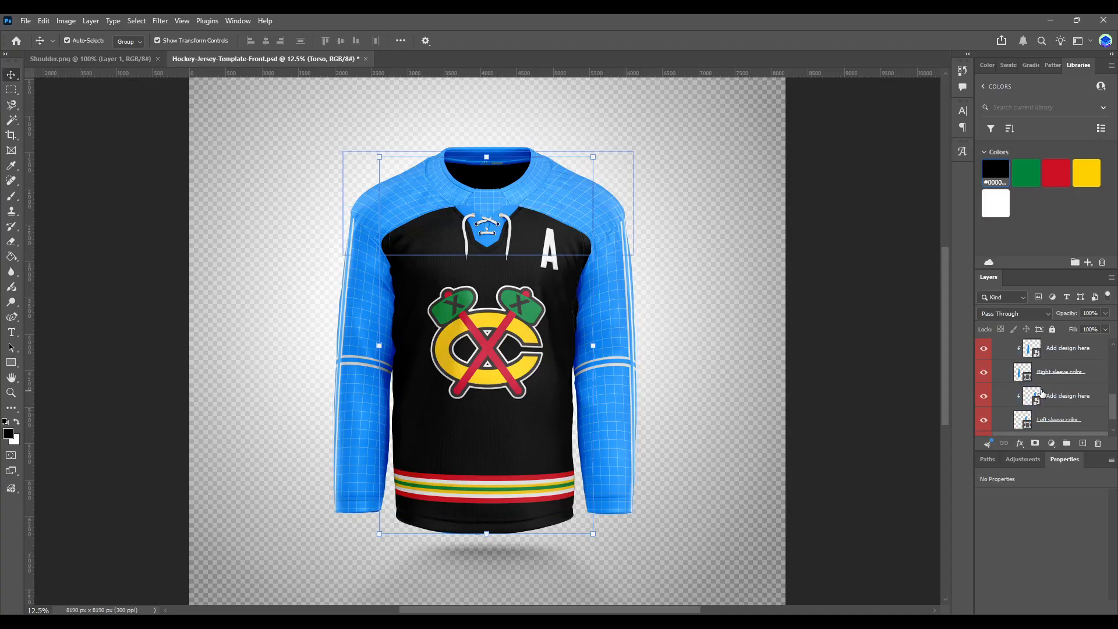
double_click(1030, 350)
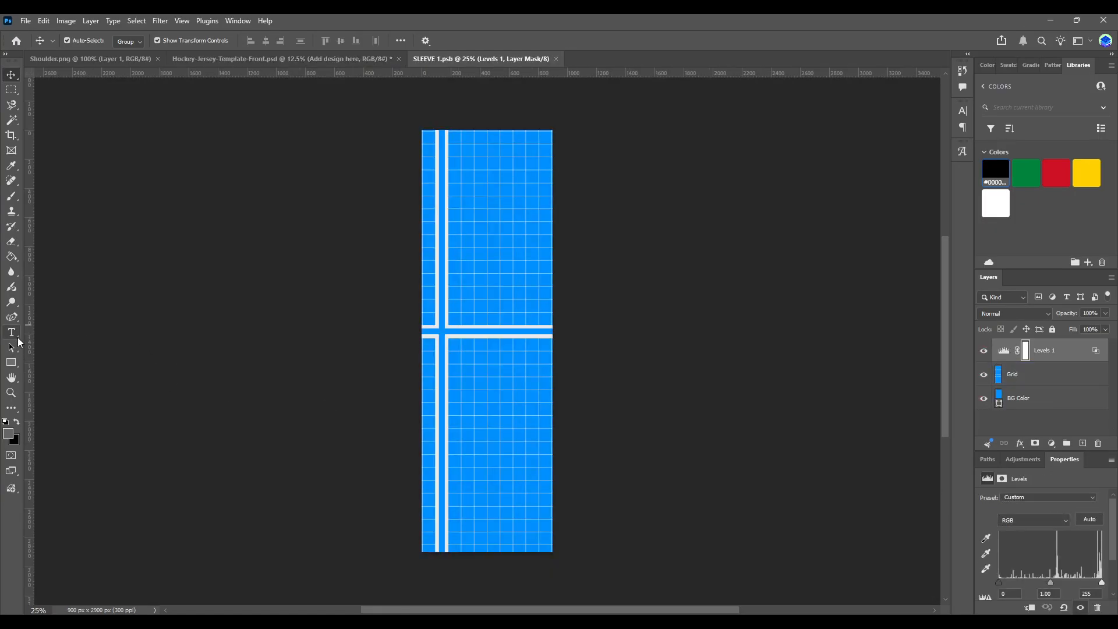
- Hide the sleeve's Grid layer and fill its BG Color layer with the black swatch
key("alt+bracketleft")
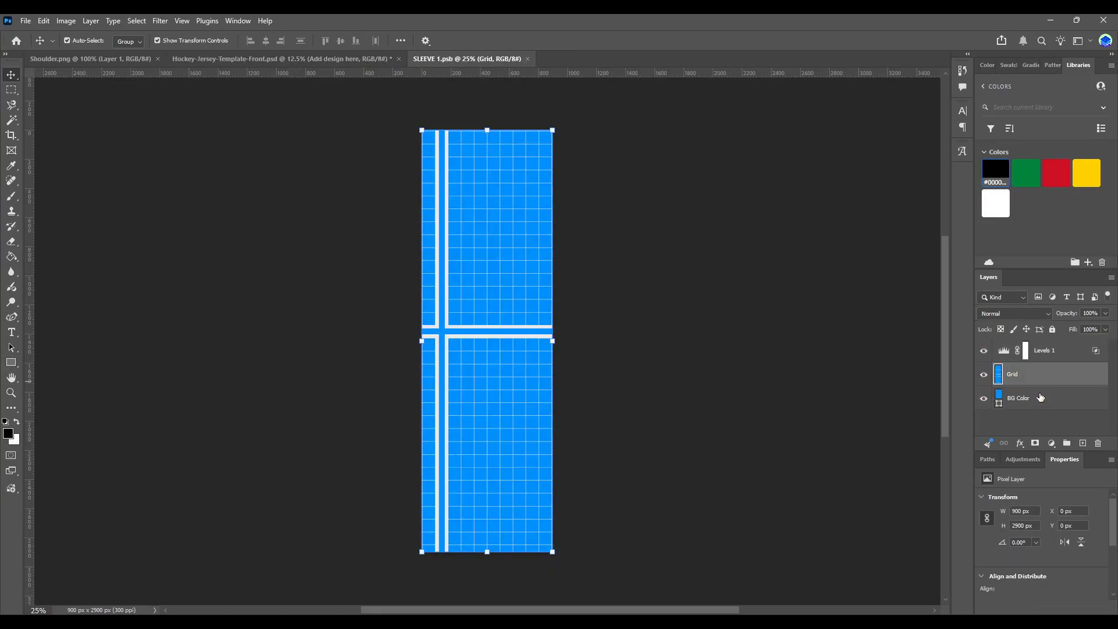
left_click(984, 375)
left_click(1034, 398)
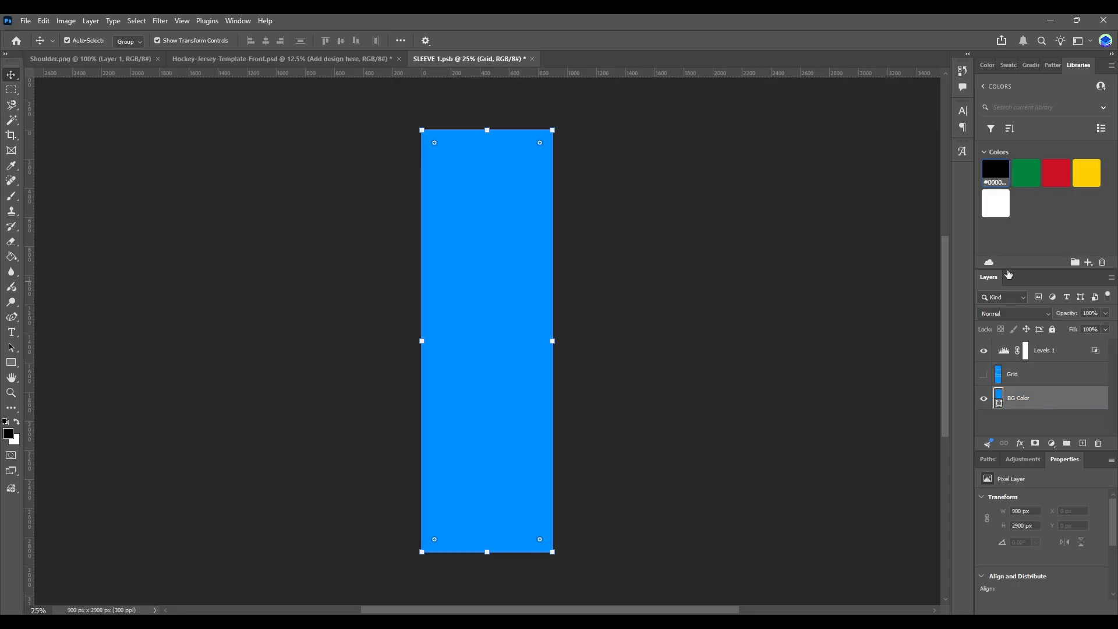
left_click(991, 176)
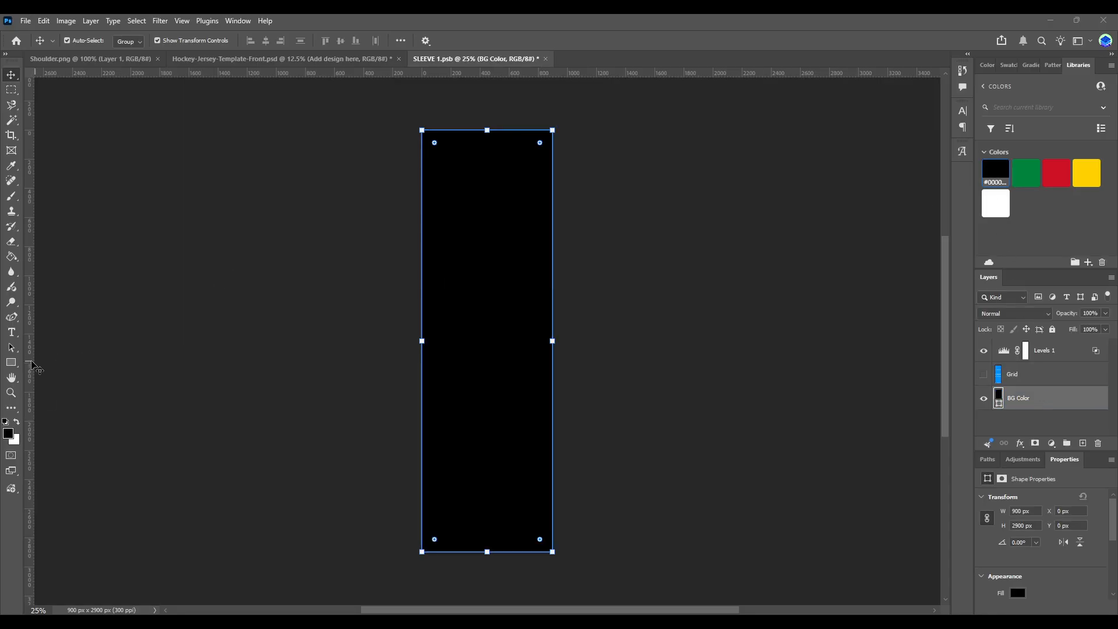
- Draw a red band about 1826 x 370 px across the sleeve and center it horizontally at about Y 1706 px
left_click(11, 362)
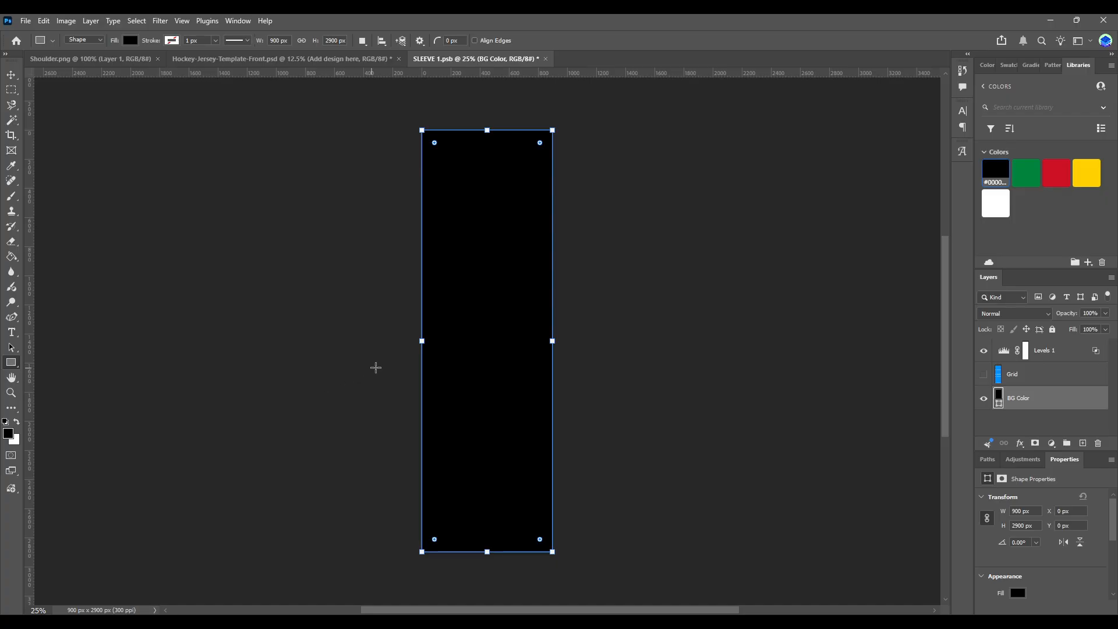
left_click_drag(365, 315, 630, 369)
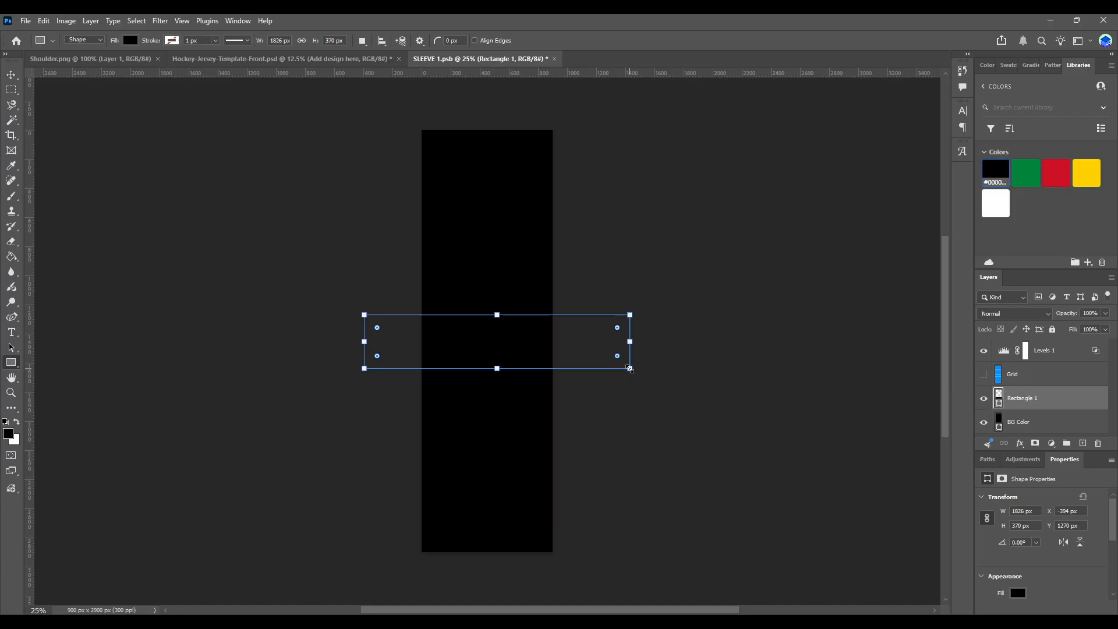
left_click(1055, 175)
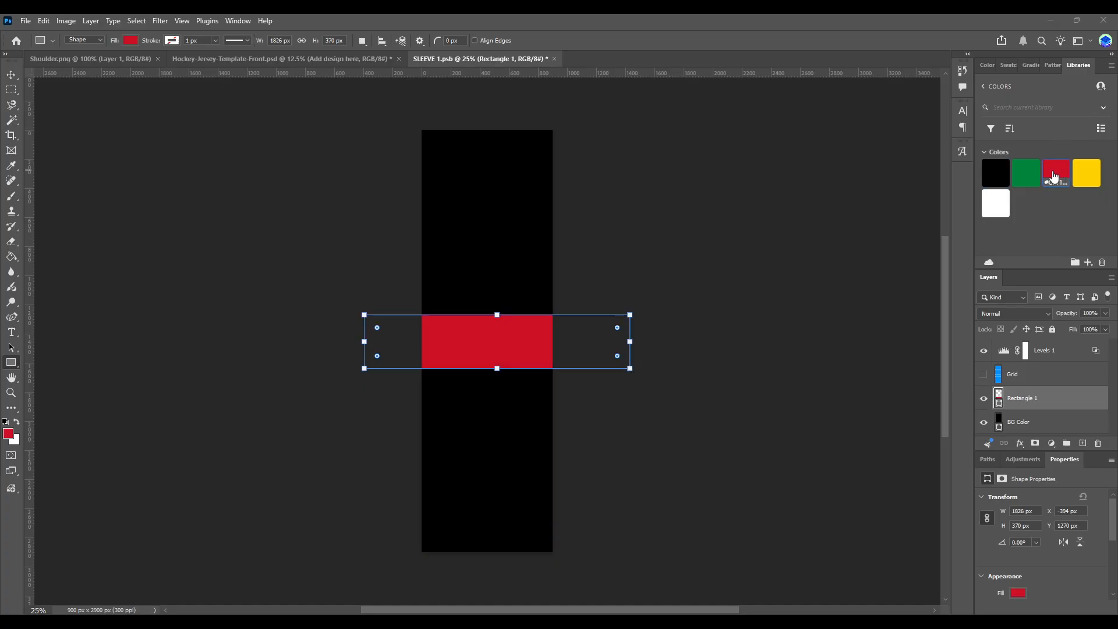
left_click(11, 74)
left_click_drag(515, 356, 505, 417)
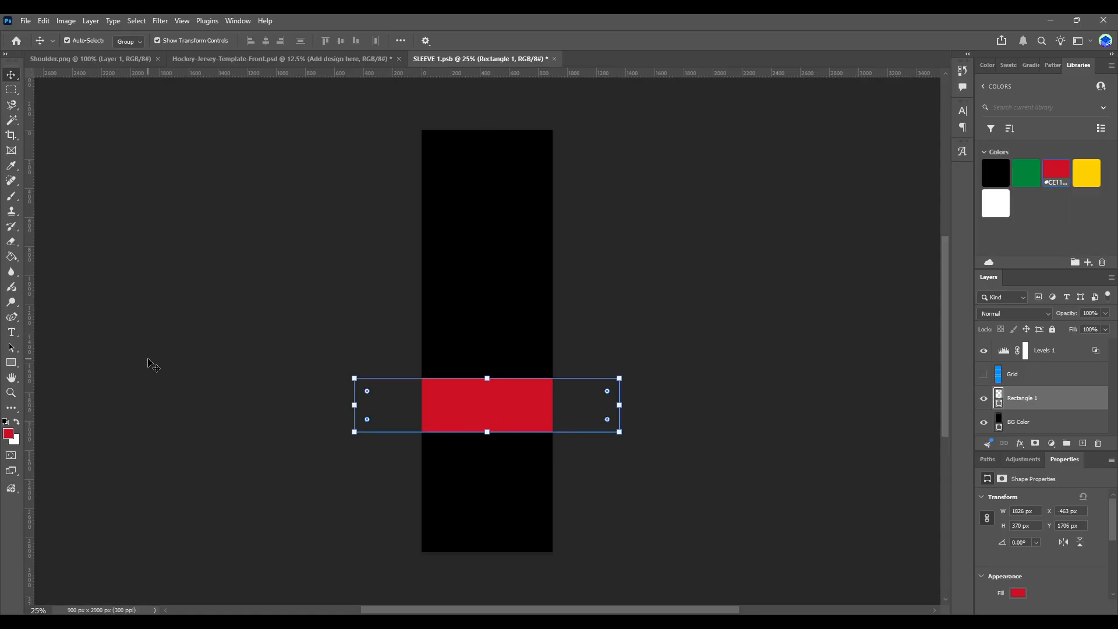
- Draw a white stripe about 1142 x 142 px across the sleeve and center it on the red band
left_click(11, 363)
left_click_drag(405, 392, 571, 412)
left_click(995, 203)
left_click(11, 74)
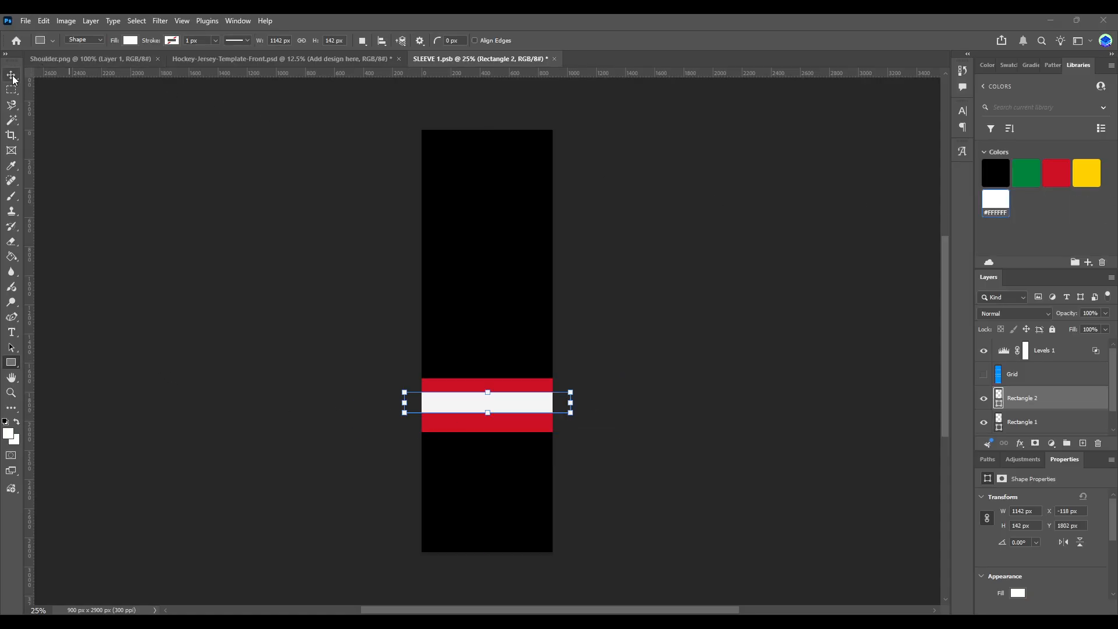
left_click_drag(507, 403, 505, 406)
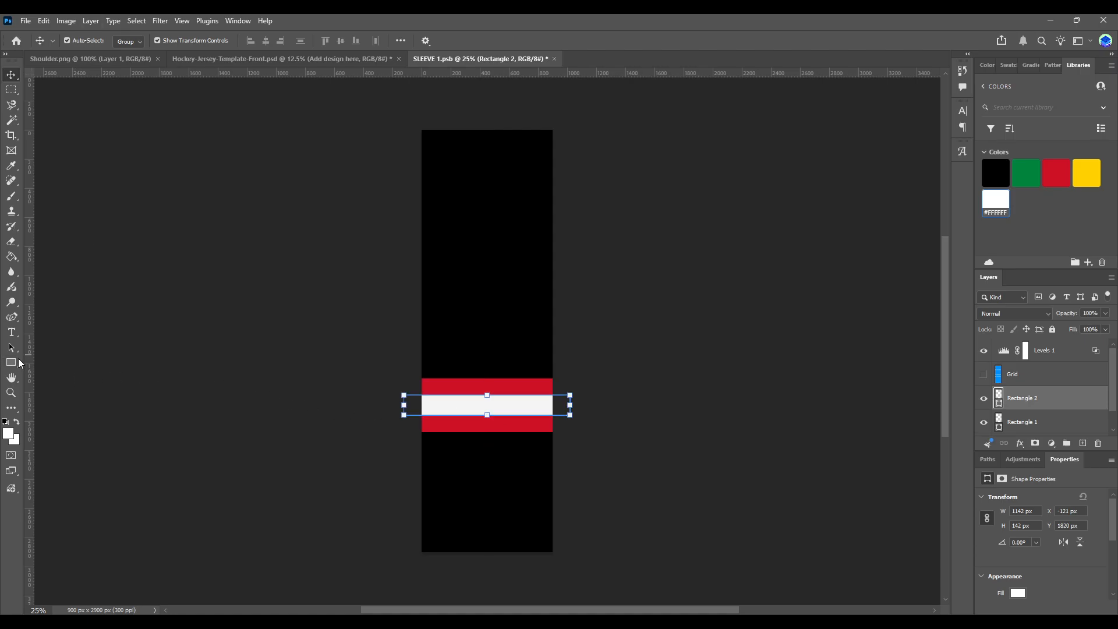
- Draw a green stripe about 1022 x 54 px across the sleeve and center it on the white stripe
left_click(17, 362)
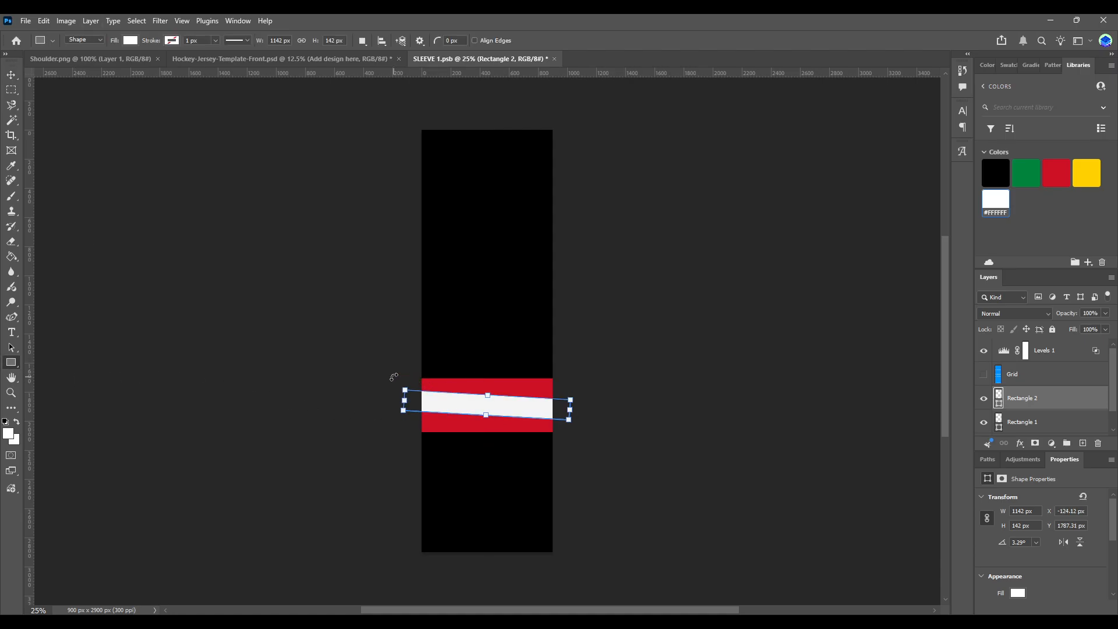
left_click_drag(415, 401, 564, 409)
left_click(1031, 178)
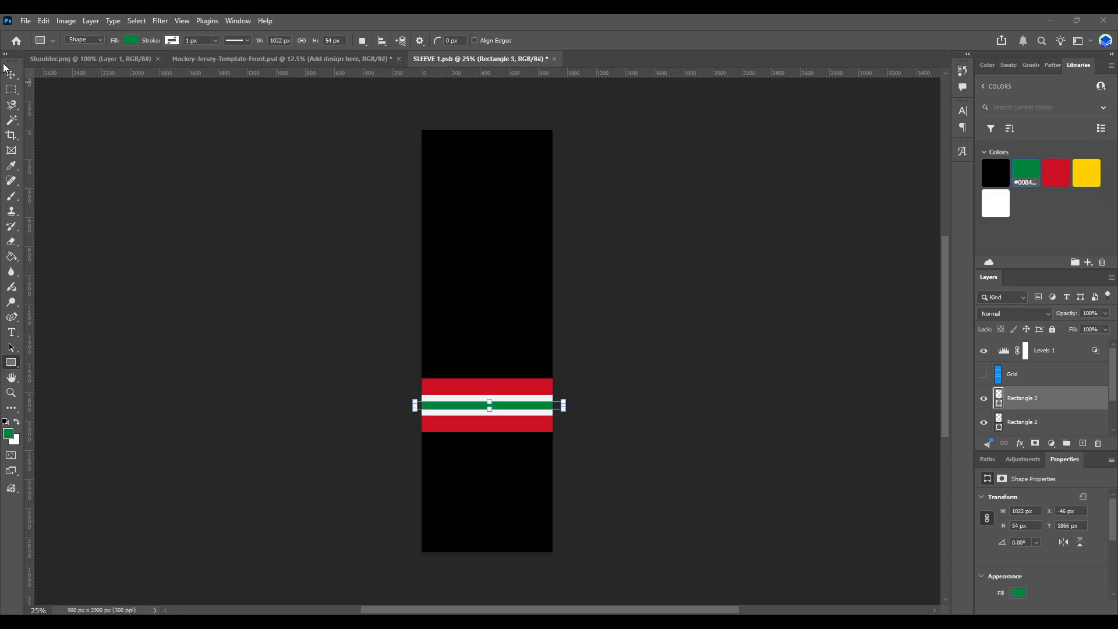
left_click(11, 75)
left_click_drag(519, 406, 520, 404)
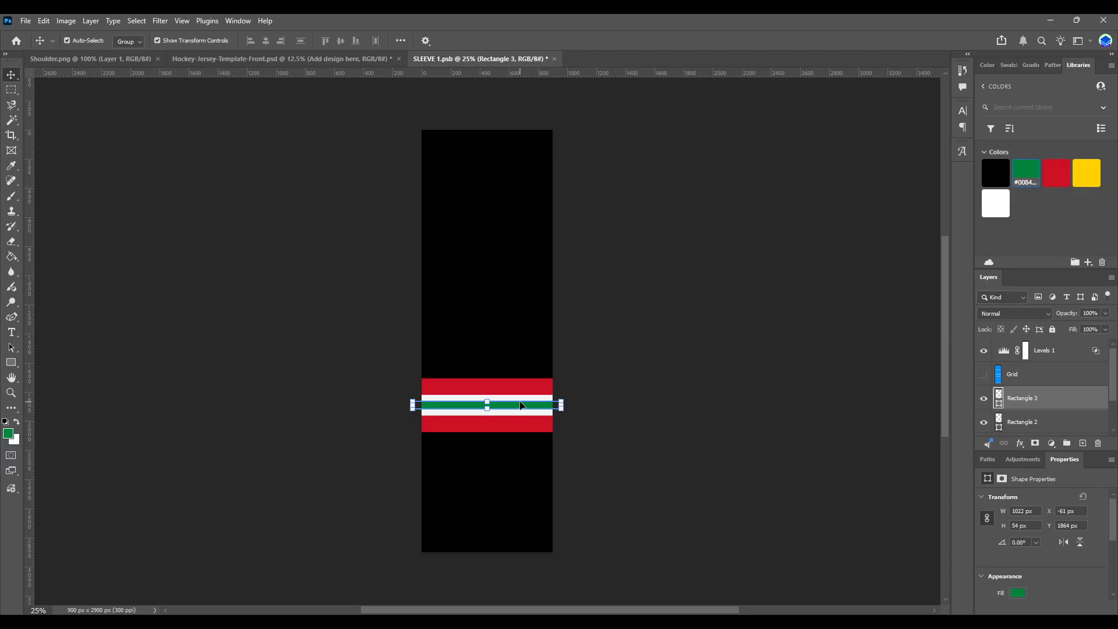
- Duplicate the green stripe, fill the copy with the yellow swatch, and place it along the red band's upper edge
left_click(12, 364)
key("ctrl+v")
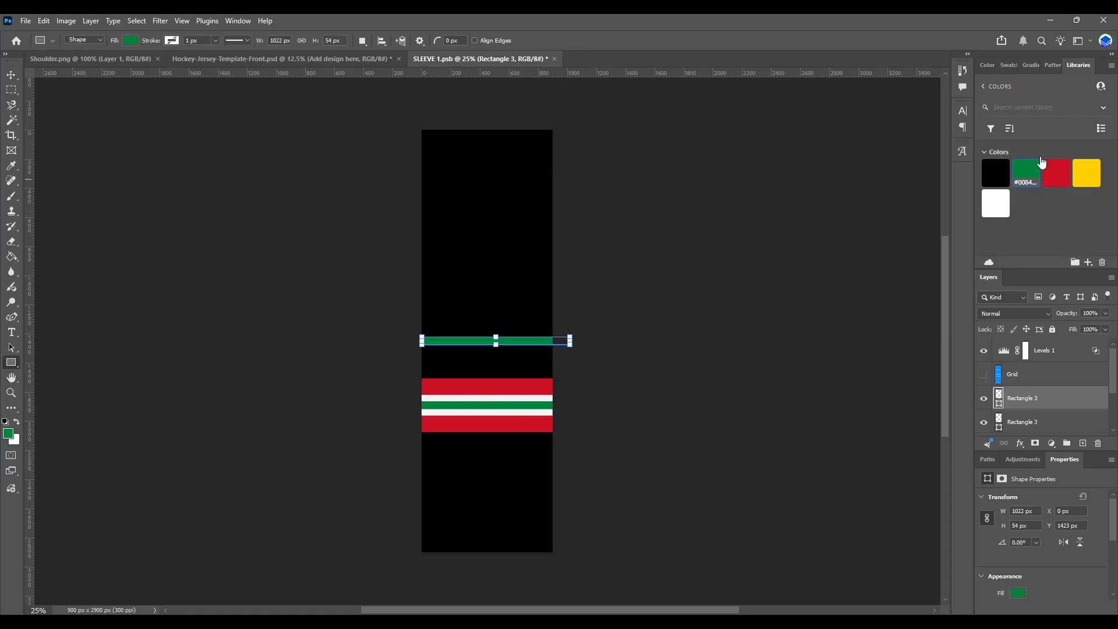
left_click(1086, 173)
left_click(13, 78)
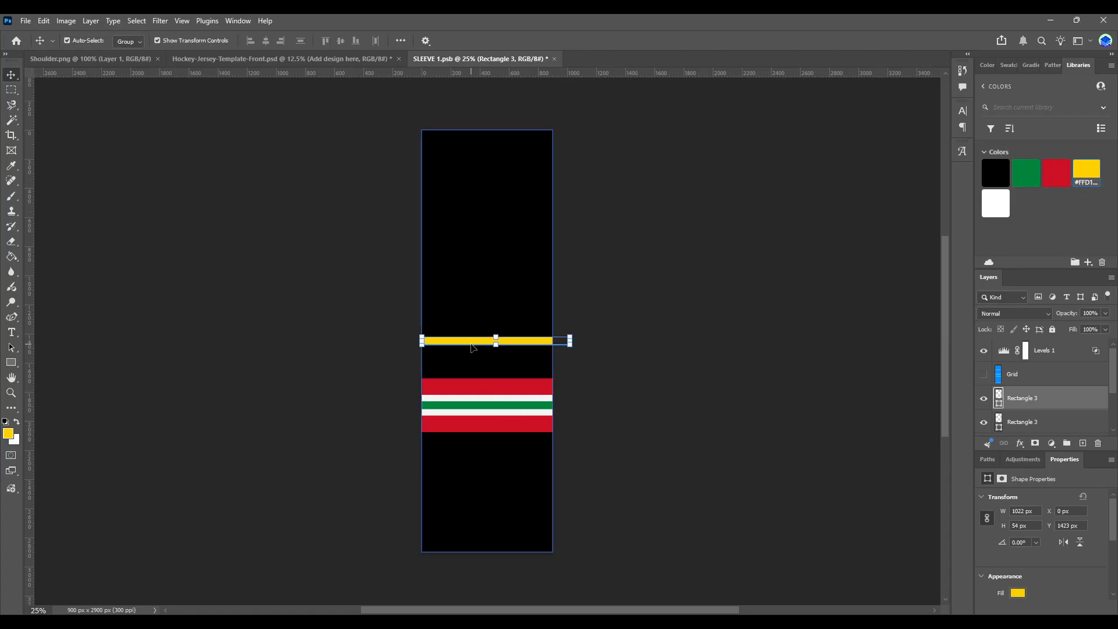
left_click_drag(469, 343, 468, 376)
- Place a second yellow copy of the stripe along the red band's lower edge, then save and check the jersey mockup
key("ctrl+v")
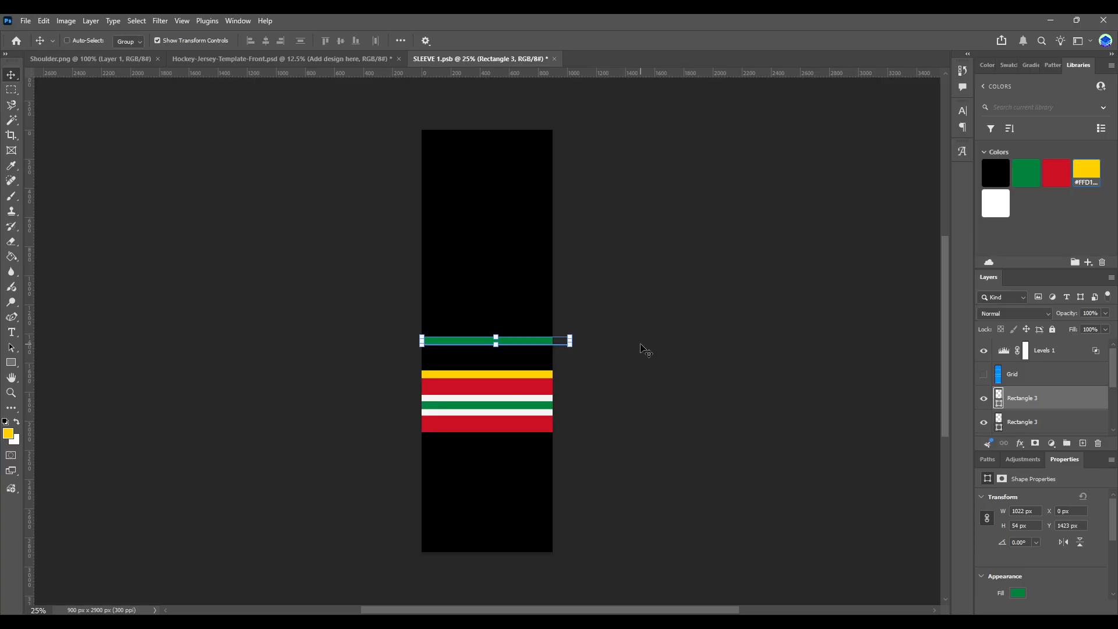
left_click(1087, 173)
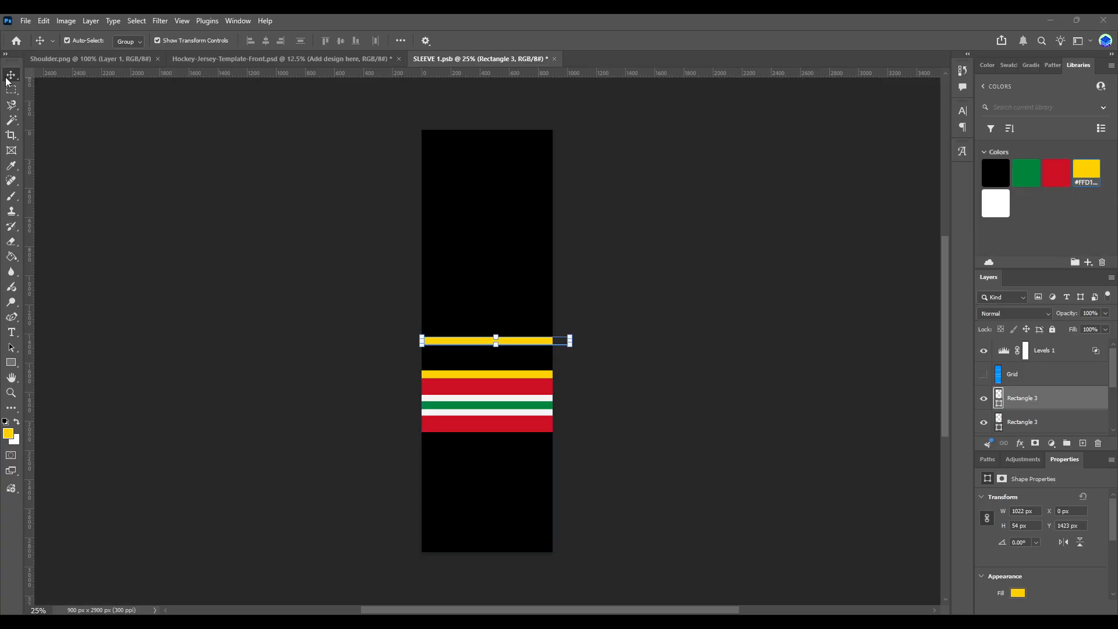
left_click_drag(450, 341, 442, 436)
left_click(336, 330)
key("ctrl+s")
left_click(301, 58)
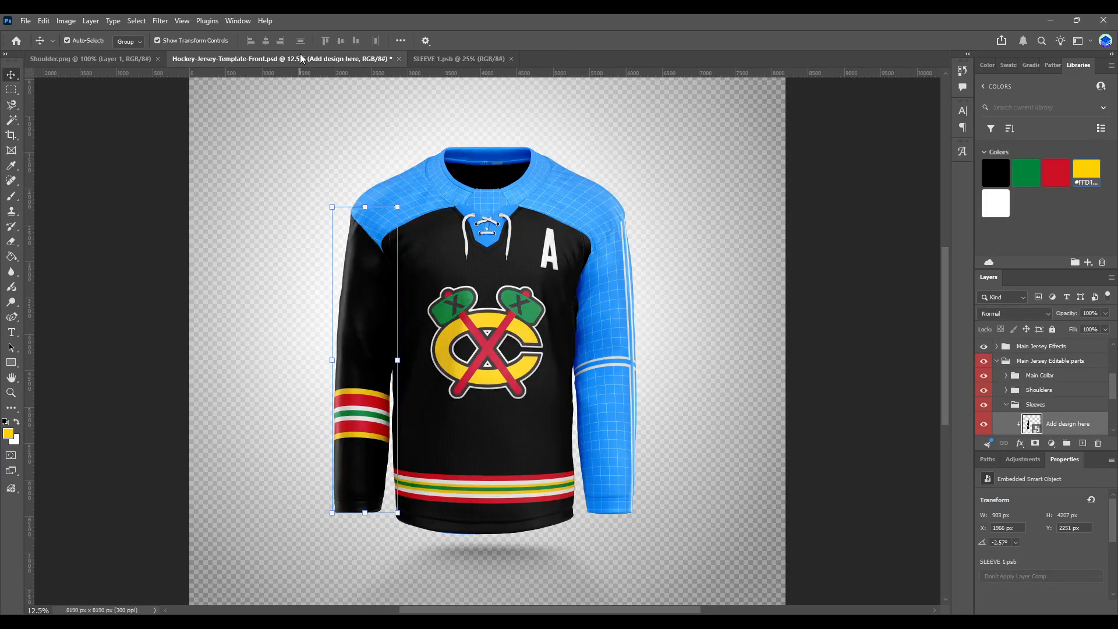
- In SLEEVE 1.psb, recolor the two outer yellow stripes with the green swatch
left_click(448, 59)
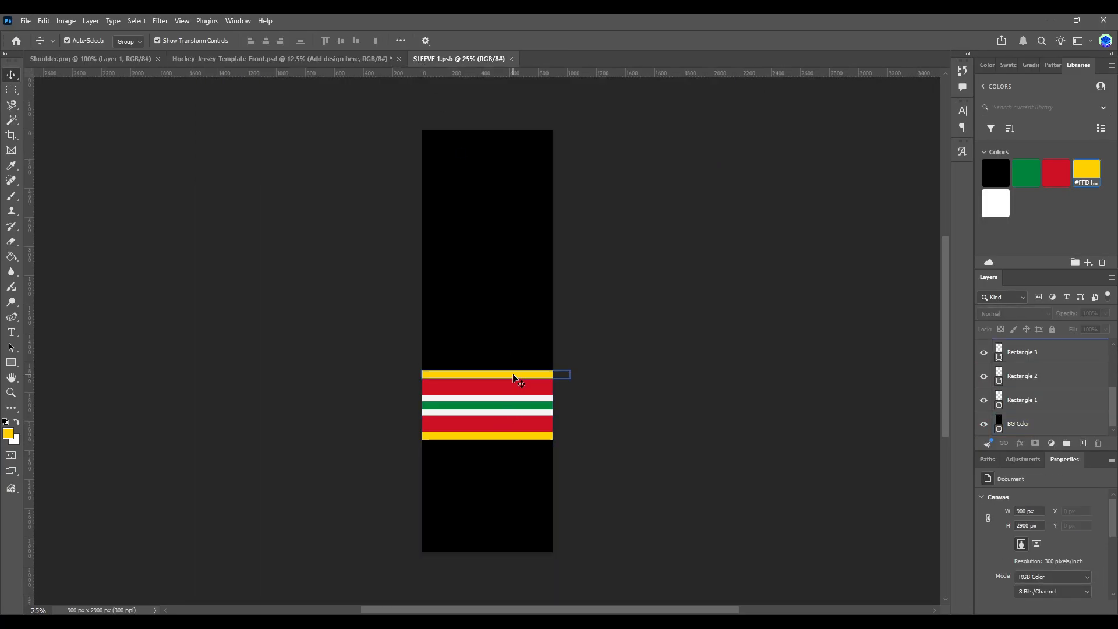
left_click(519, 377)
key("ctrl+j")
left_click(1036, 173)
left_click(531, 437)
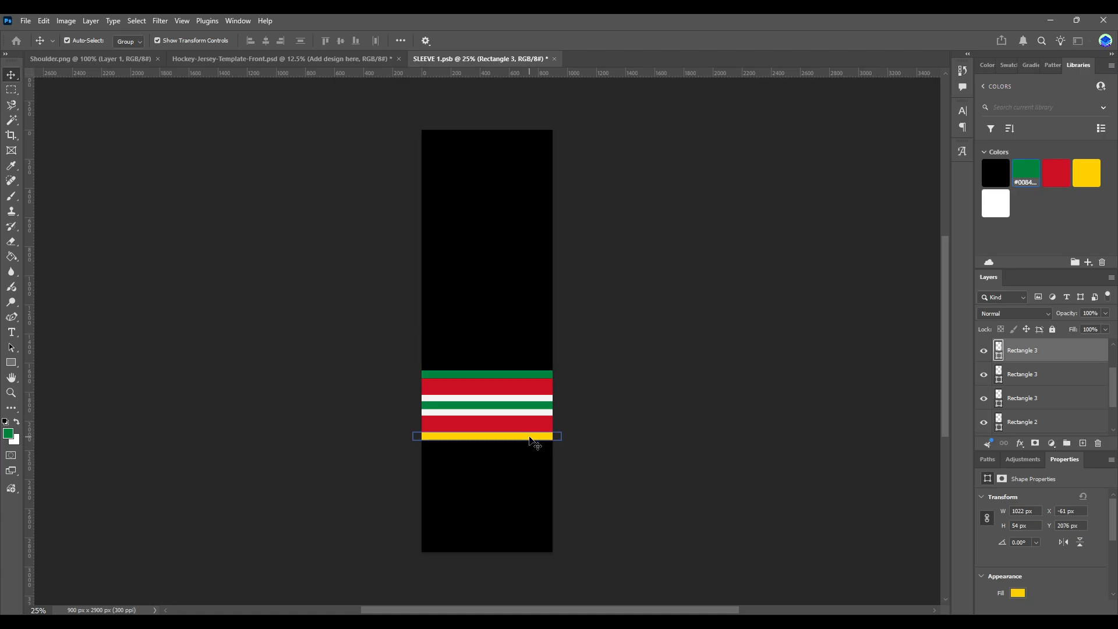
left_click(1030, 181)
- Recolor the center green stripe with the yellow swatch, save the sleeve design, and check it on the jersey mockup
left_click(516, 406)
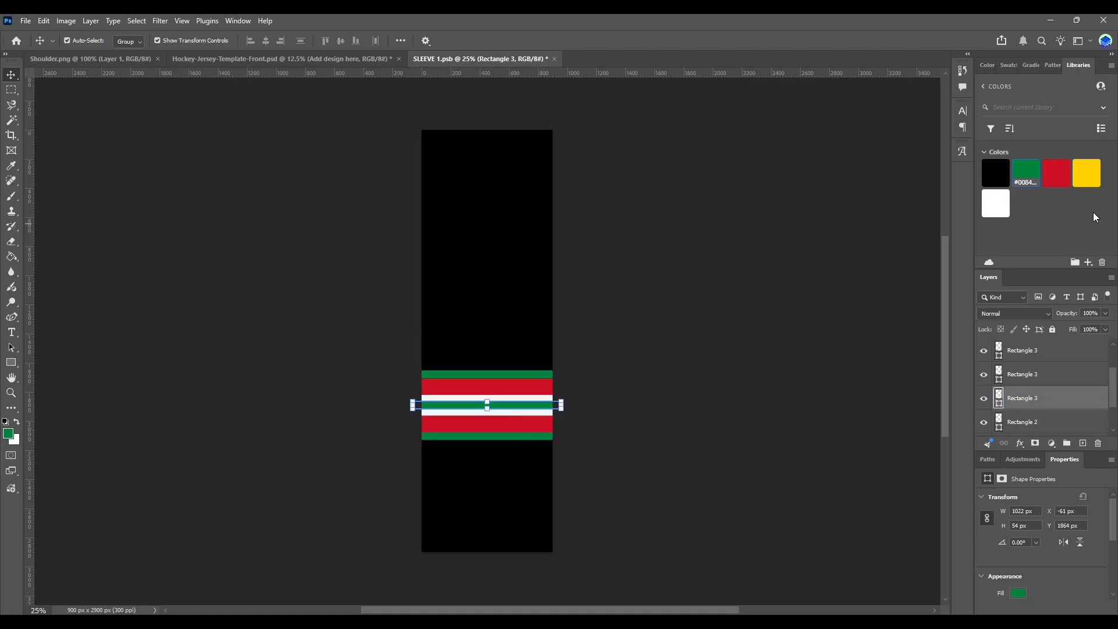
left_click(251, 227)
left_click(1086, 173)
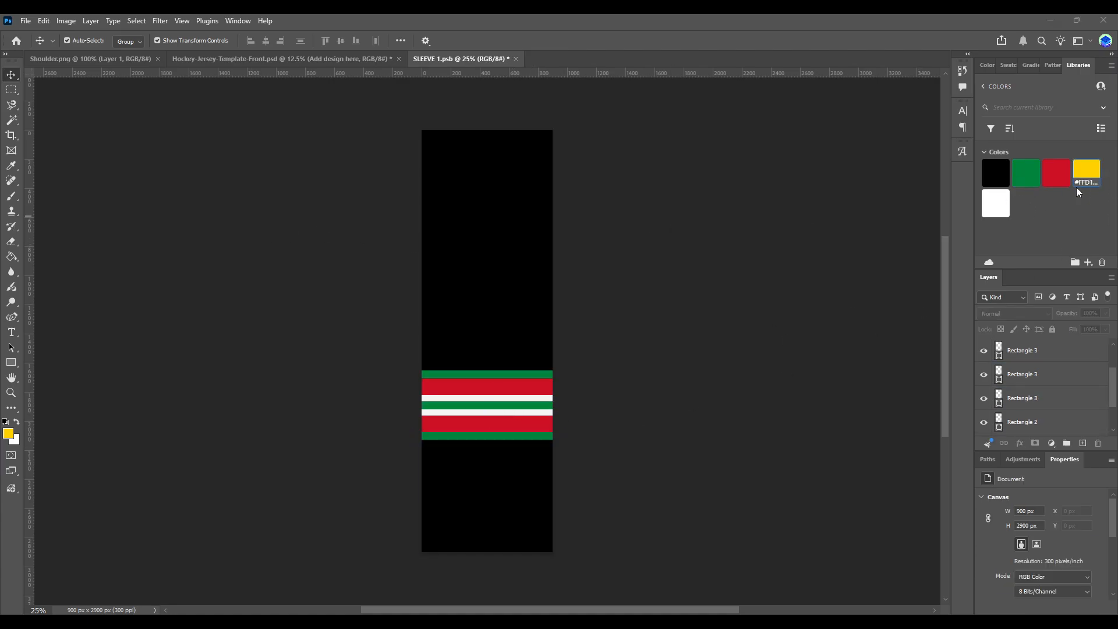
left_click(511, 407)
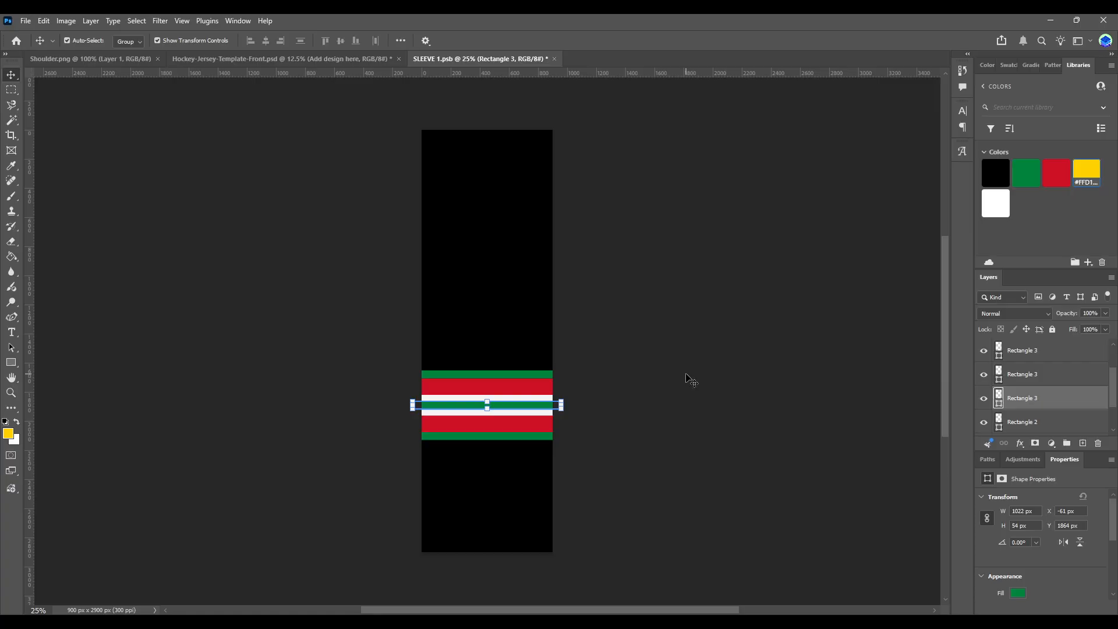
left_click(1086, 173)
left_click(308, 263)
key("ctrl+s")
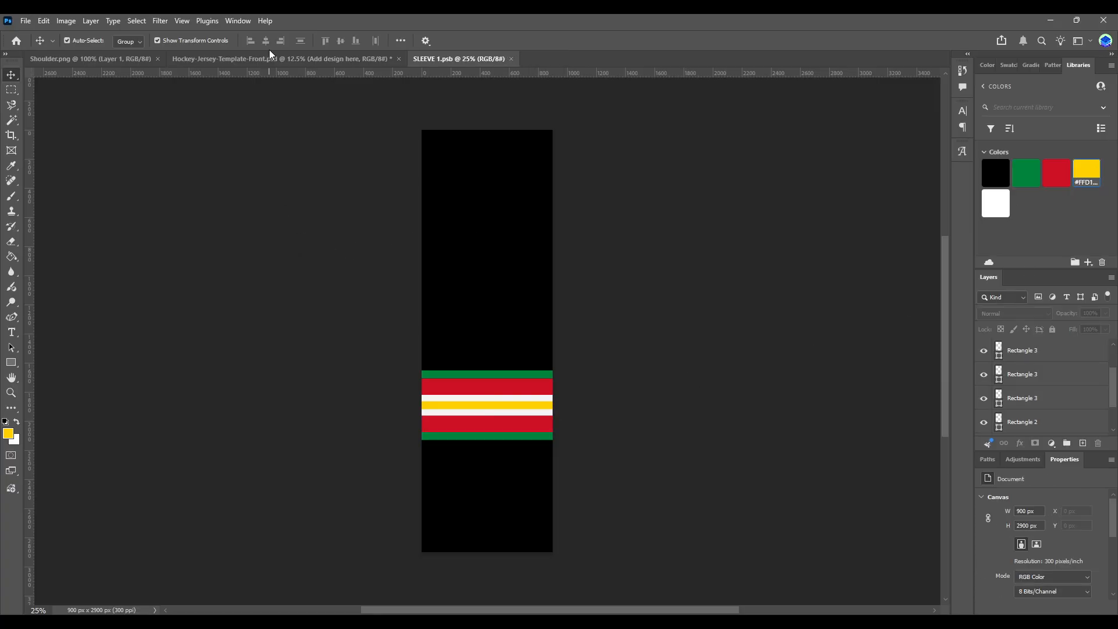
left_click(273, 58)
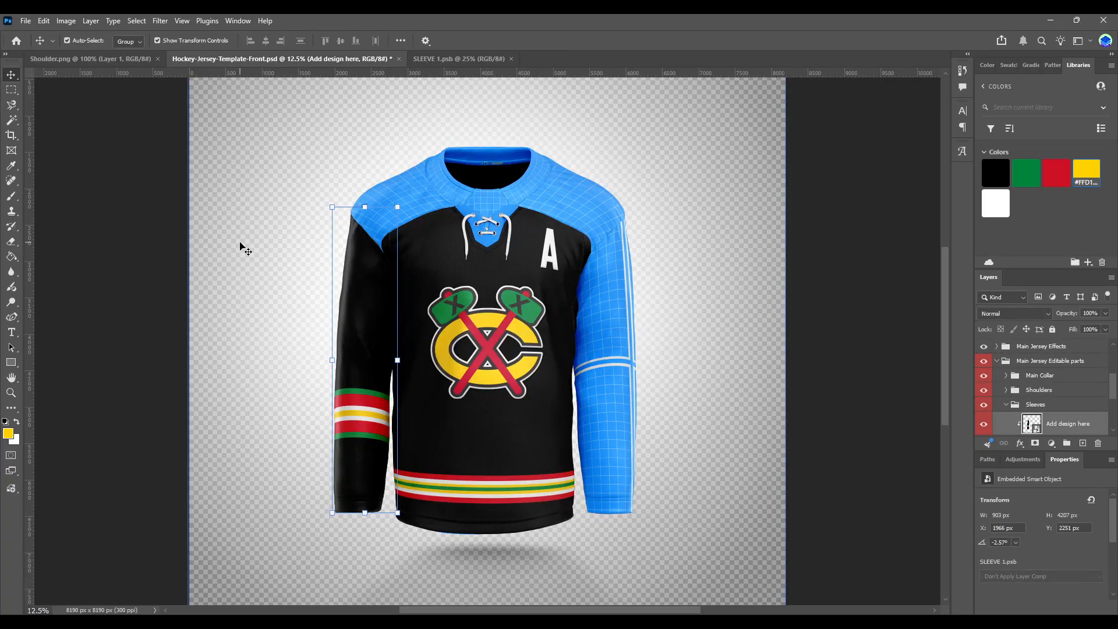
- Return to SLEEVE 1.psb and undo the stripe recoloring
left_click(454, 59)
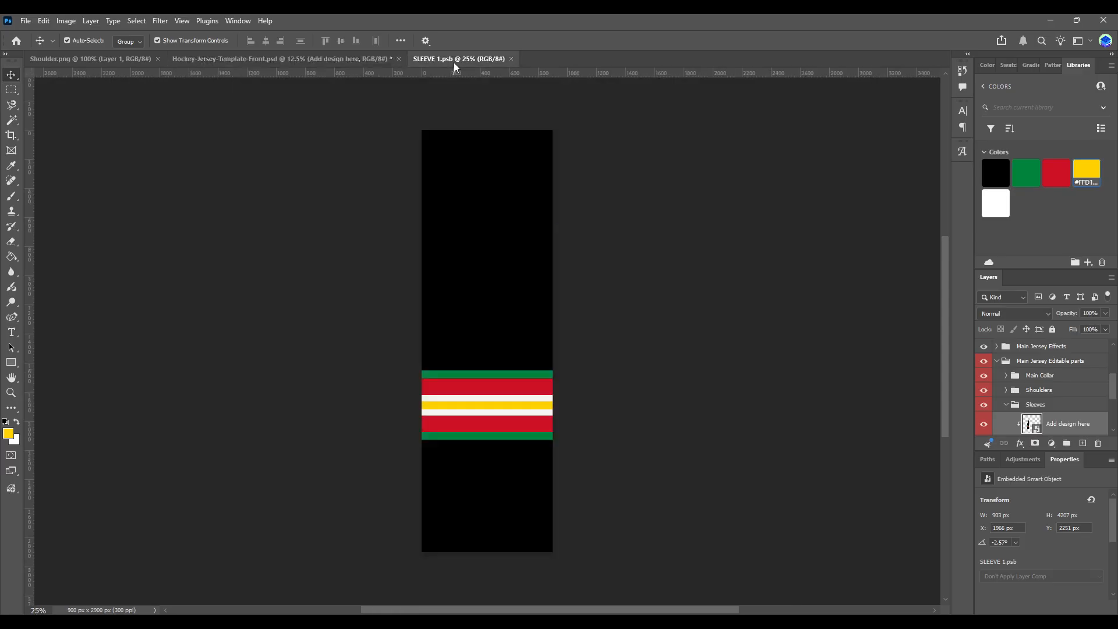
key("ctrl+z")
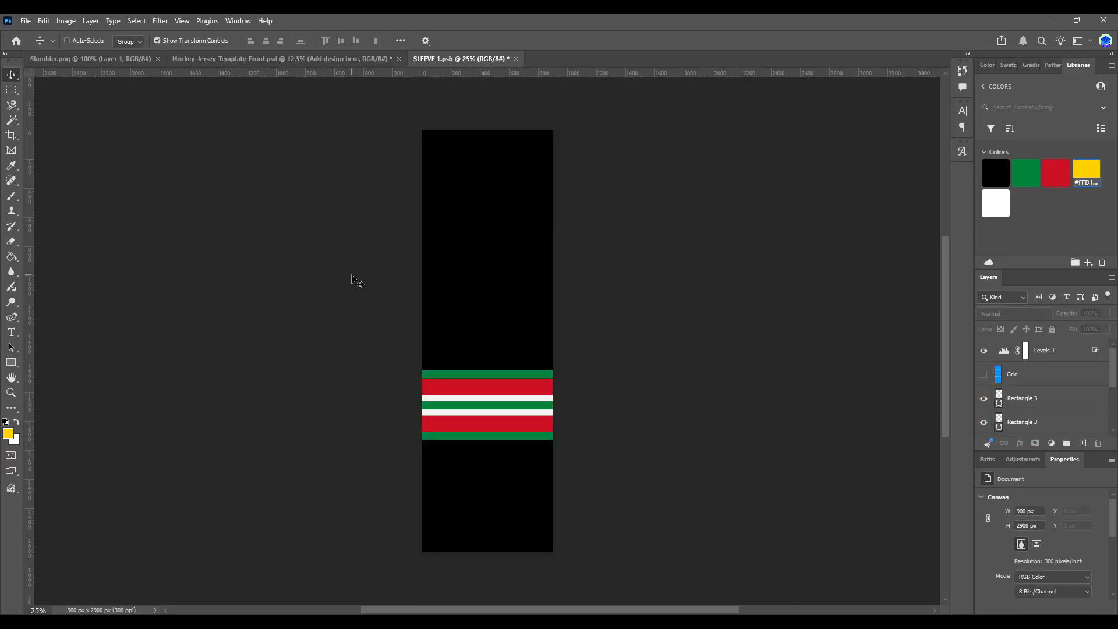
key("ctrl+z")
- Move both yellow stripes inside the red band against the white stripe's edges, then save and check the jersey mockup
left_click_drag(462, 372, 475, 391)
left_click_drag(486, 435, 486, 424)
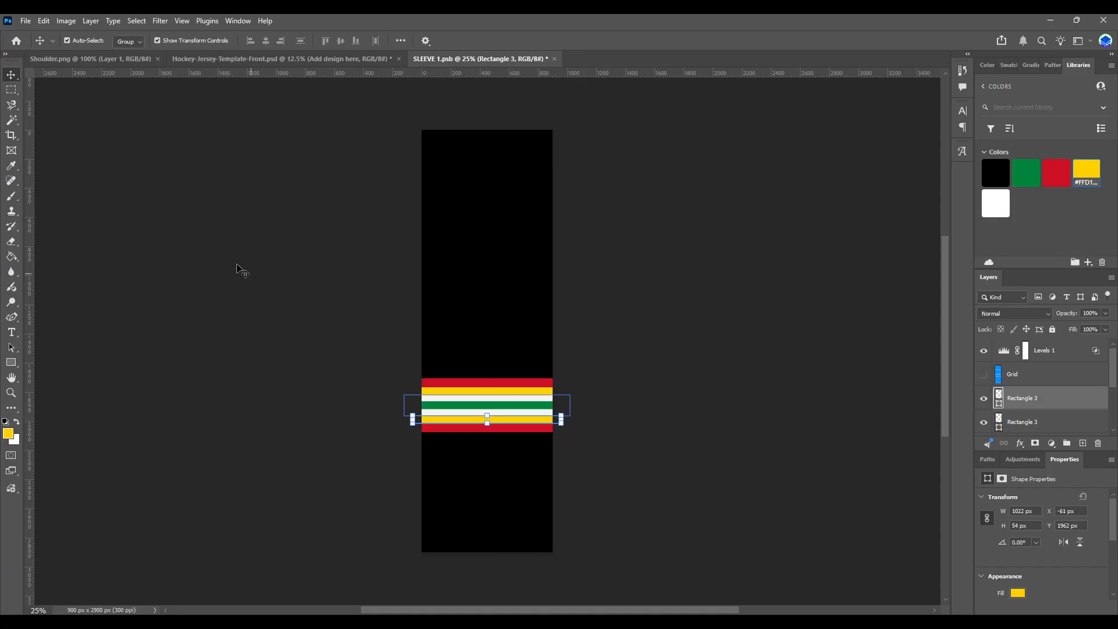
left_click(221, 269)
key("ctrl+s")
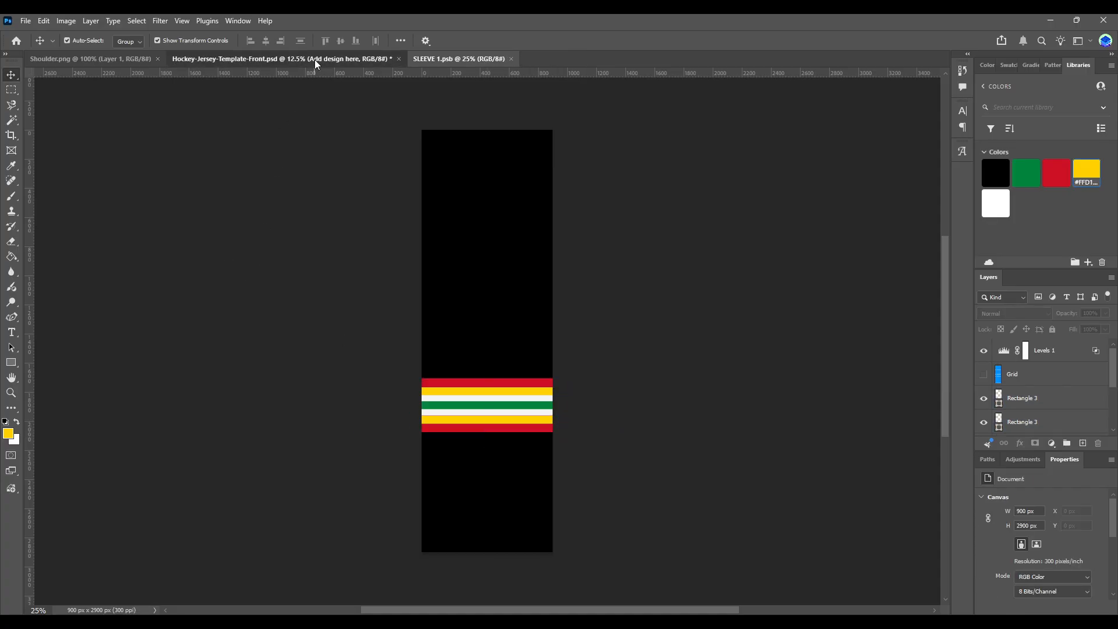
left_click(314, 59)
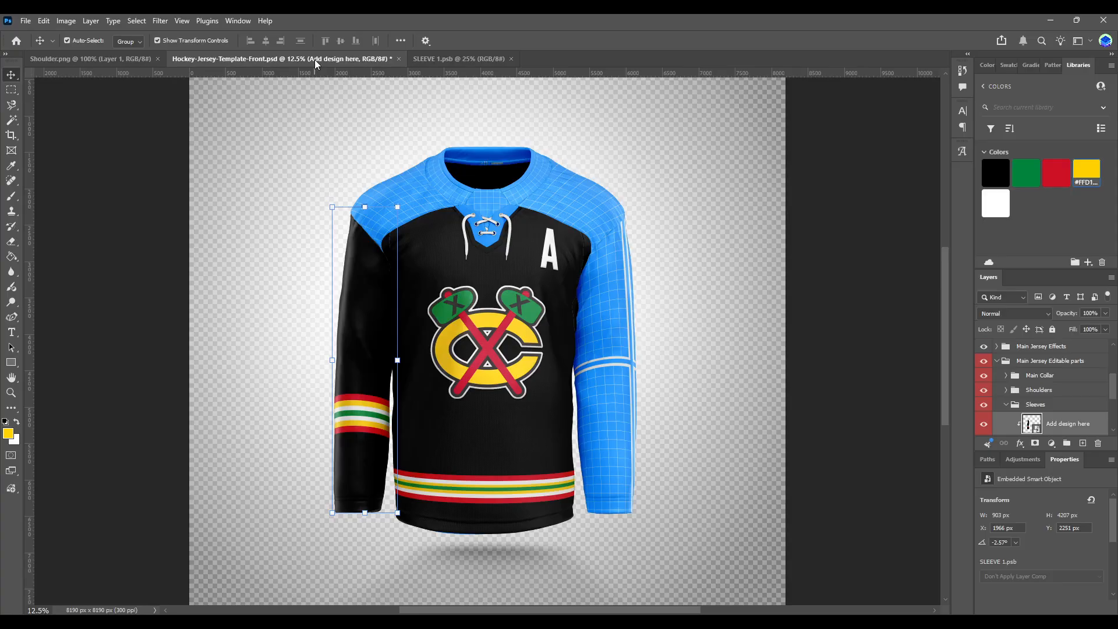
- Increase the red band's height to about 414 px, center it behind the stripes, then save and check the jersey mockup
left_click(459, 58)
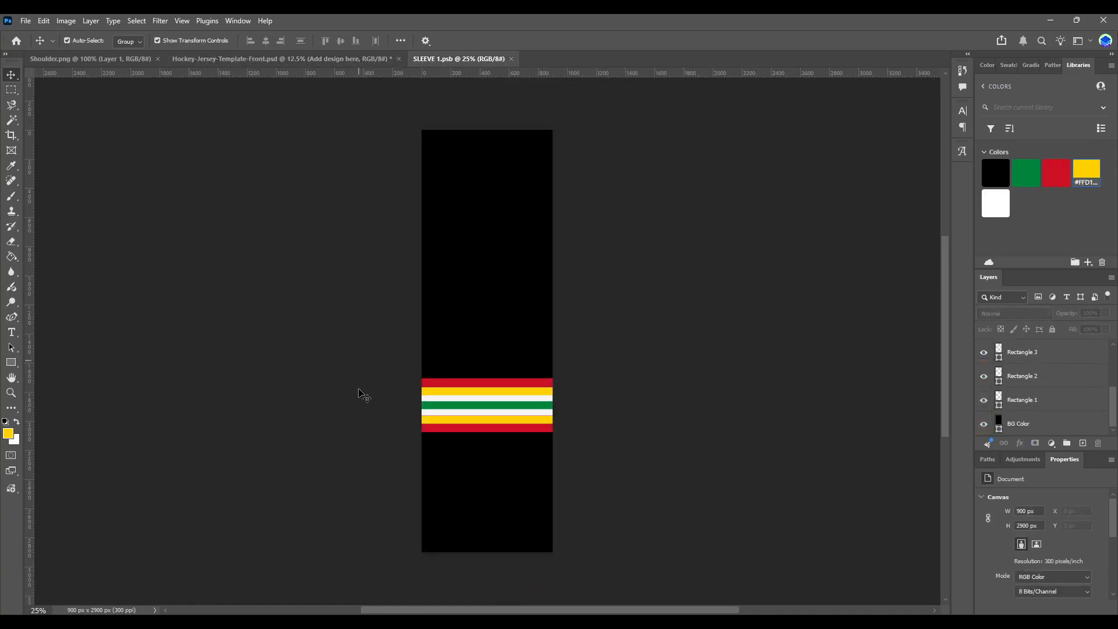
left_click(470, 394)
key("u")
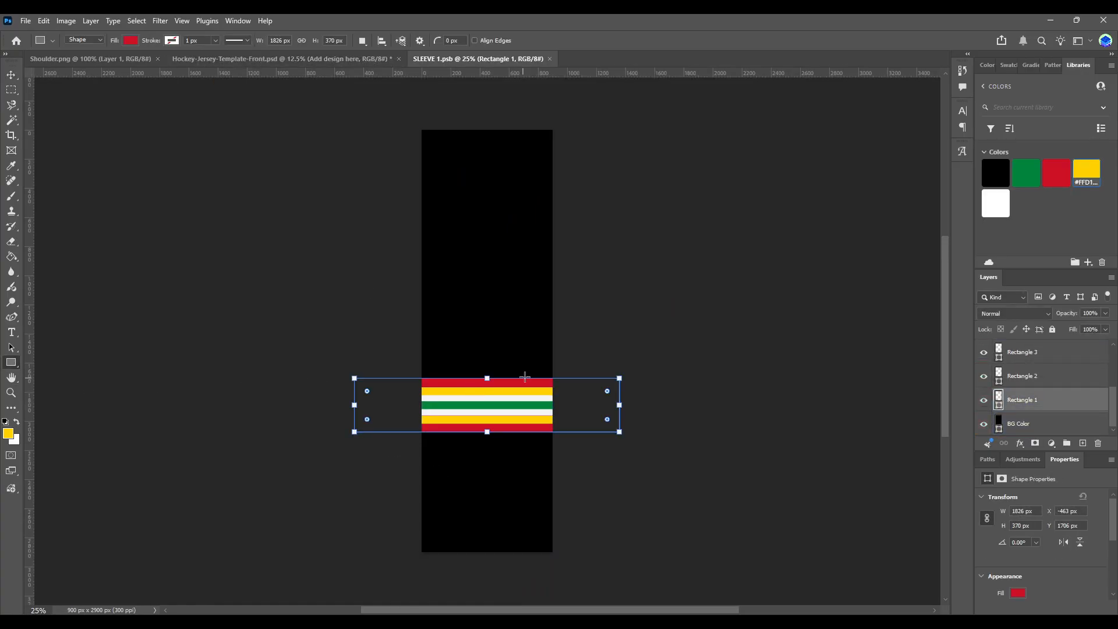
left_click_drag(493, 376, 505, 386)
left_click(12, 73)
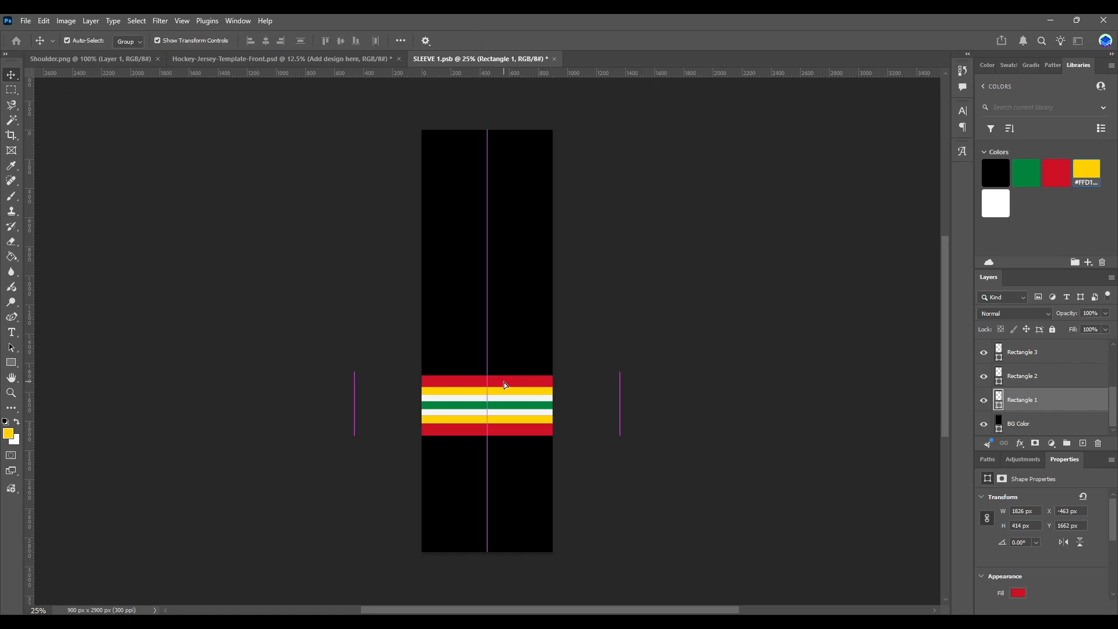
left_click(236, 254)
key("ctrl+s")
left_click(282, 61)
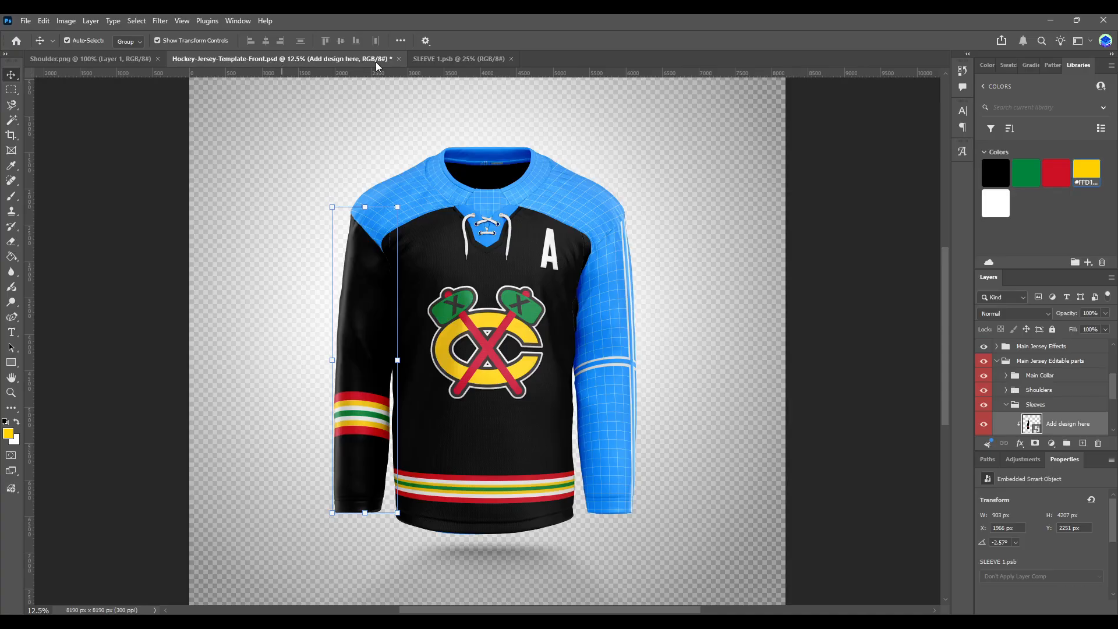
- Add the text 98 to the upper part of the sleeve design in NHL Chicago at 130 pt
left_click(440, 58)
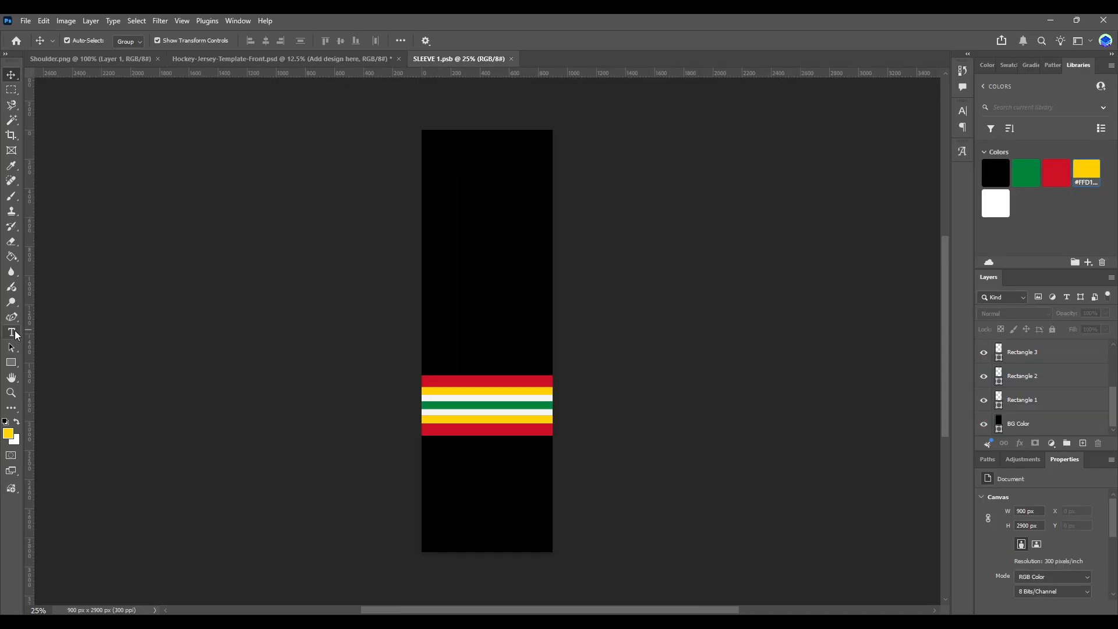
left_click(12, 332)
left_click_drag(360, 204, 648, 309)
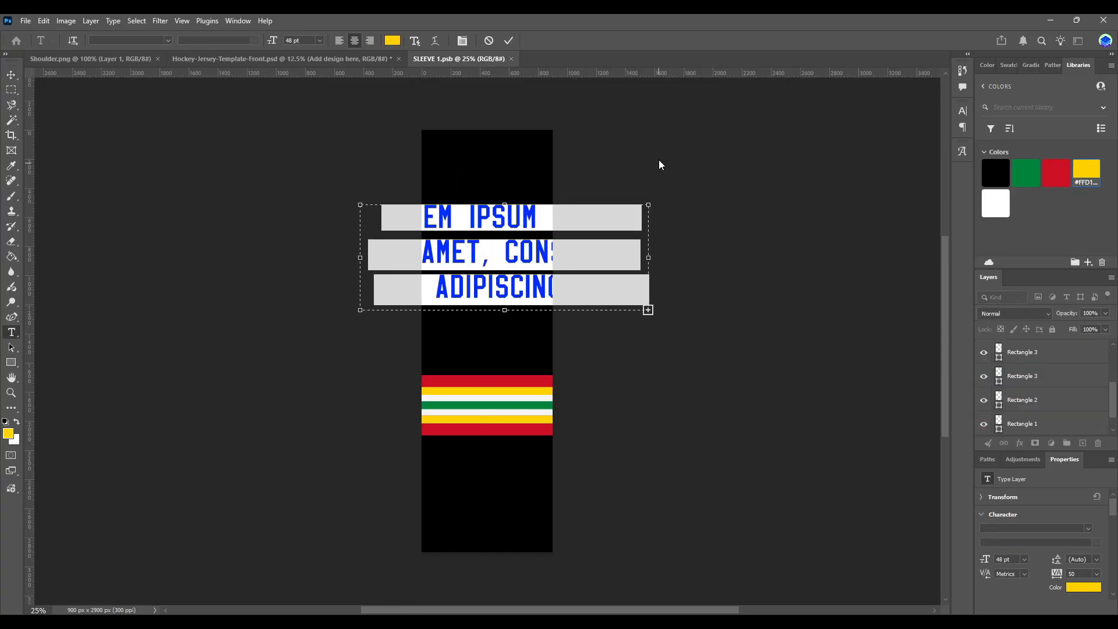
type("98")
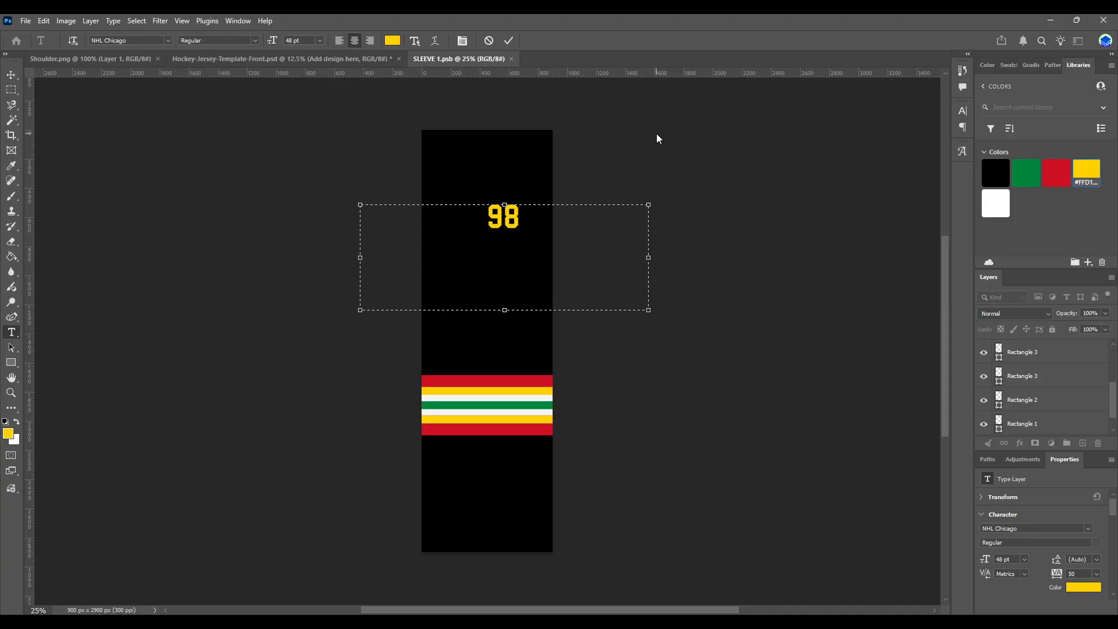
double_click(508, 220)
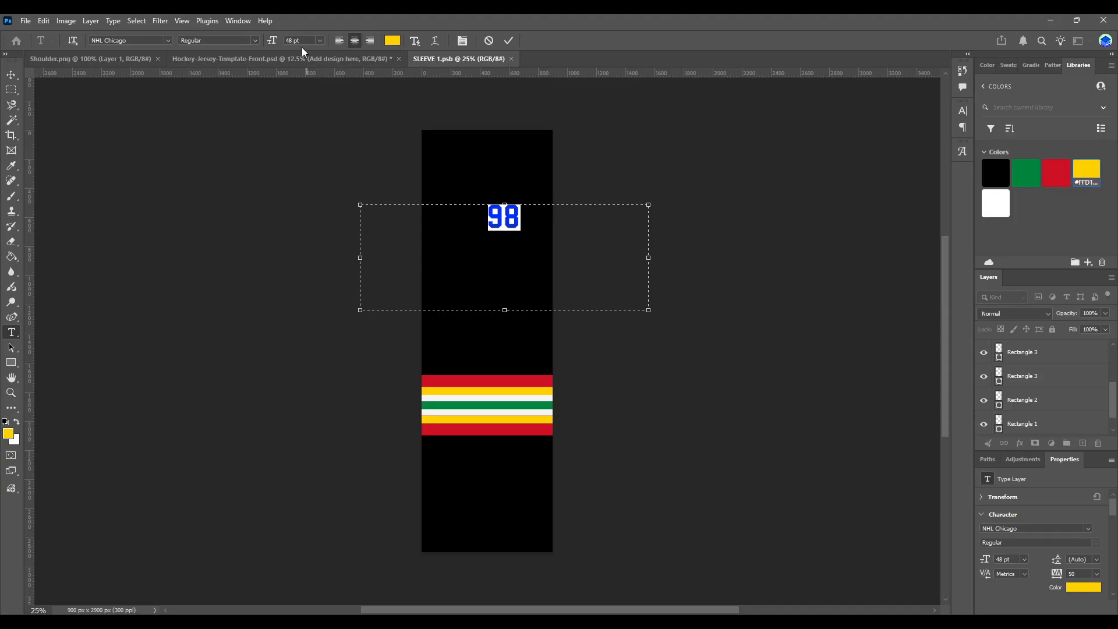
type("130")
key("Return")
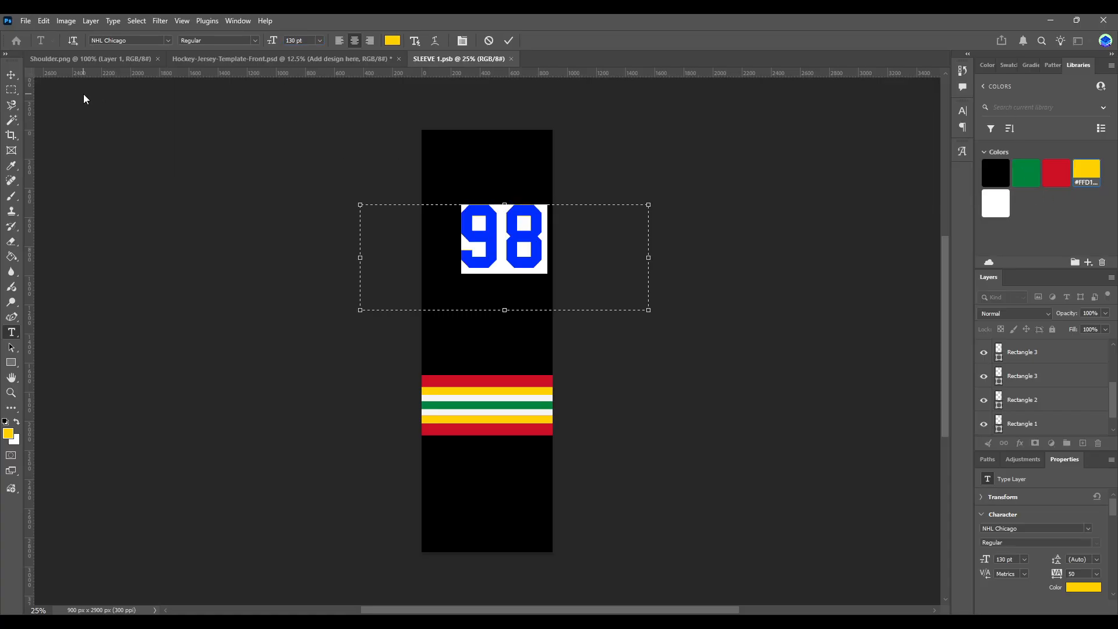
- Finish the 98 text and recolor it to the library's red
left_click(11, 74)
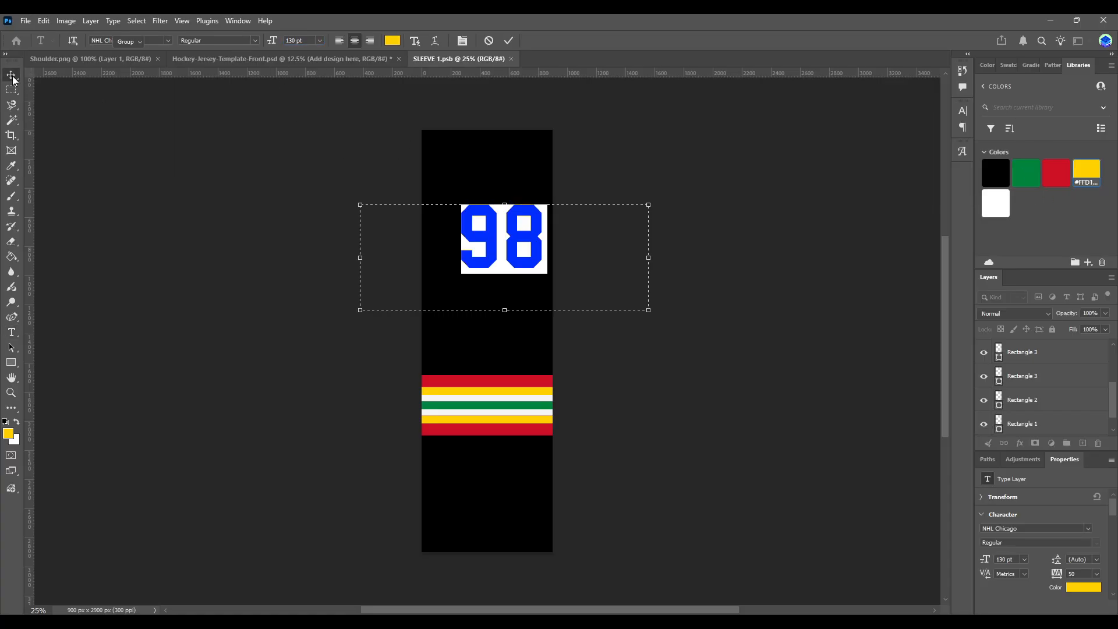
left_click(1026, 178)
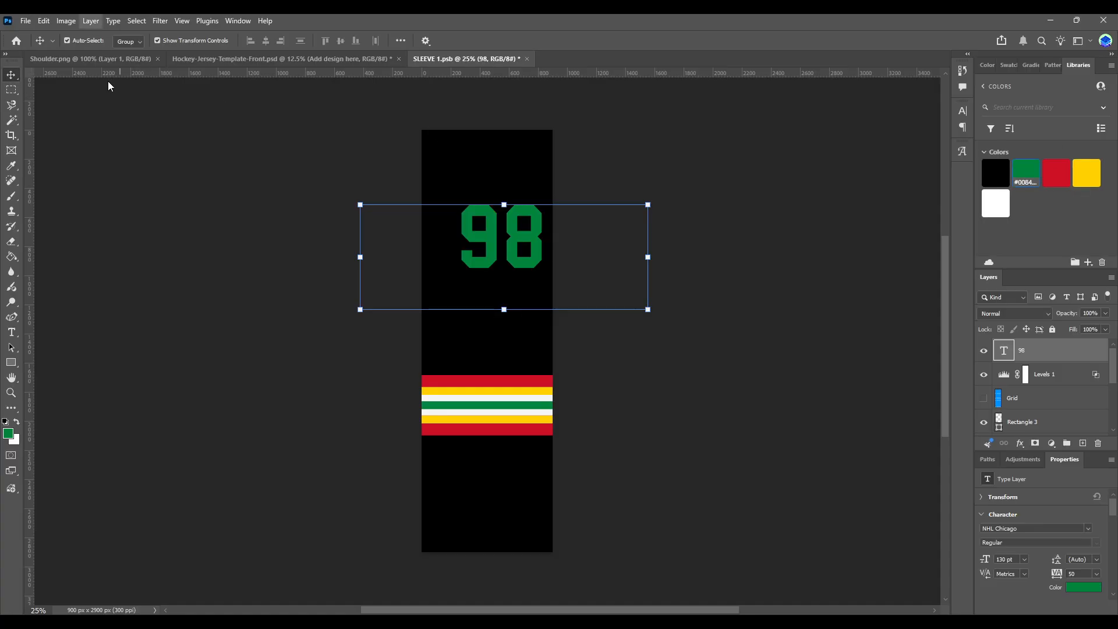
left_click(1056, 175)
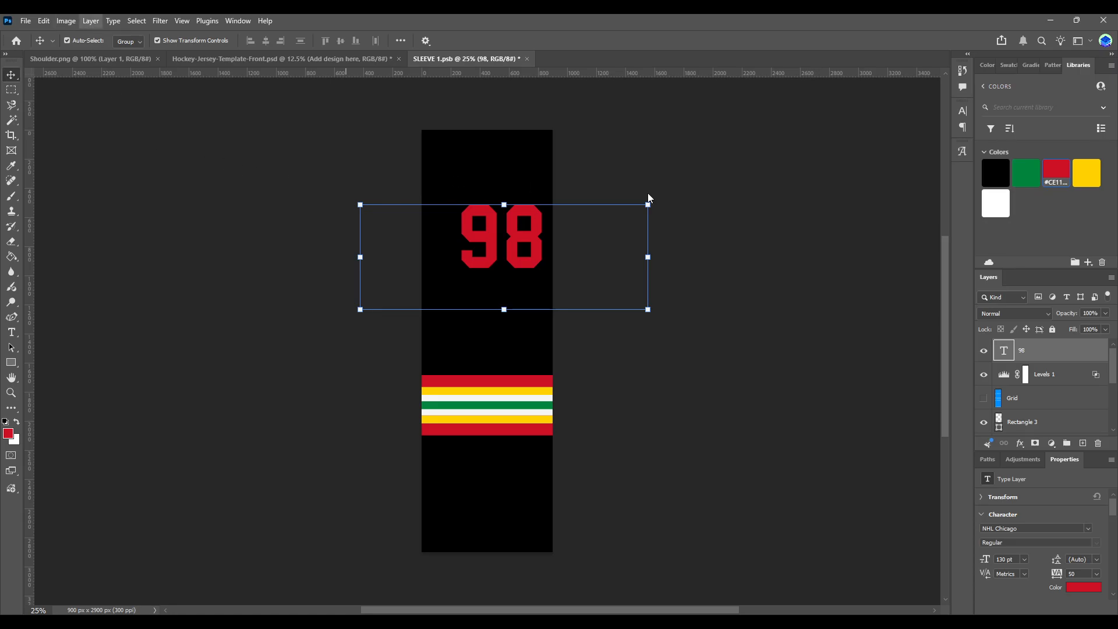
left_click(127, 351)
left_click(127, 351)
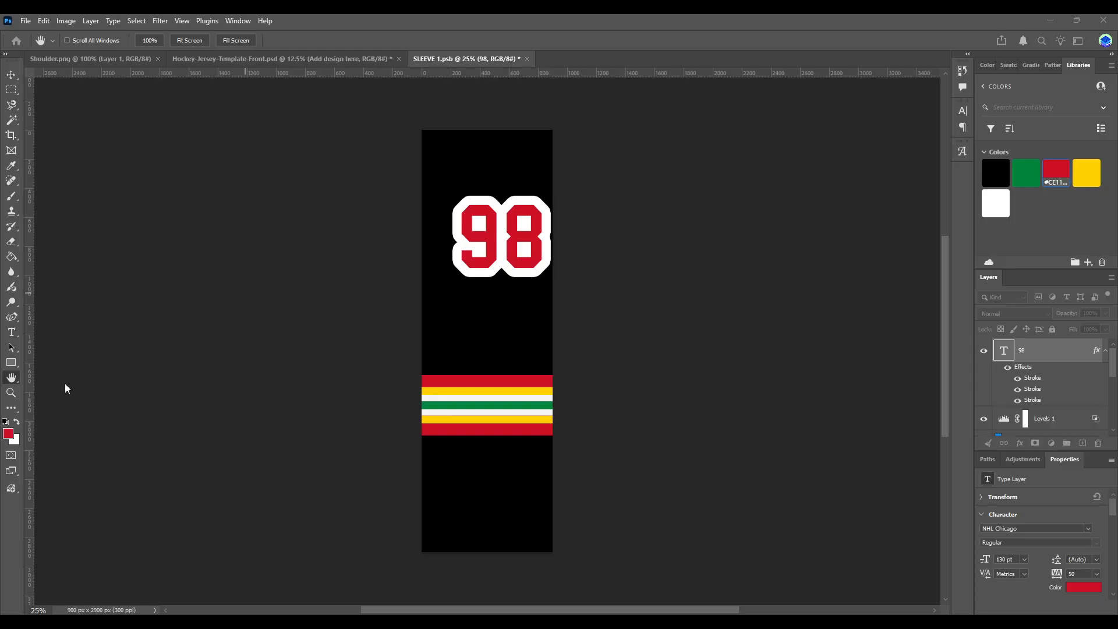
left_click(233, 289)
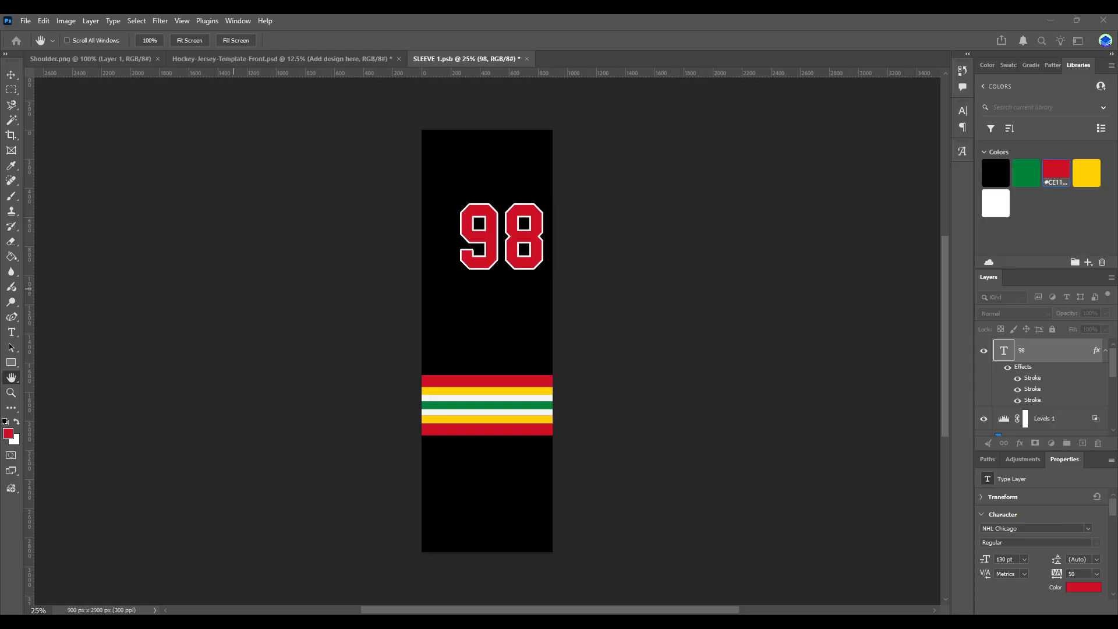
key("i")
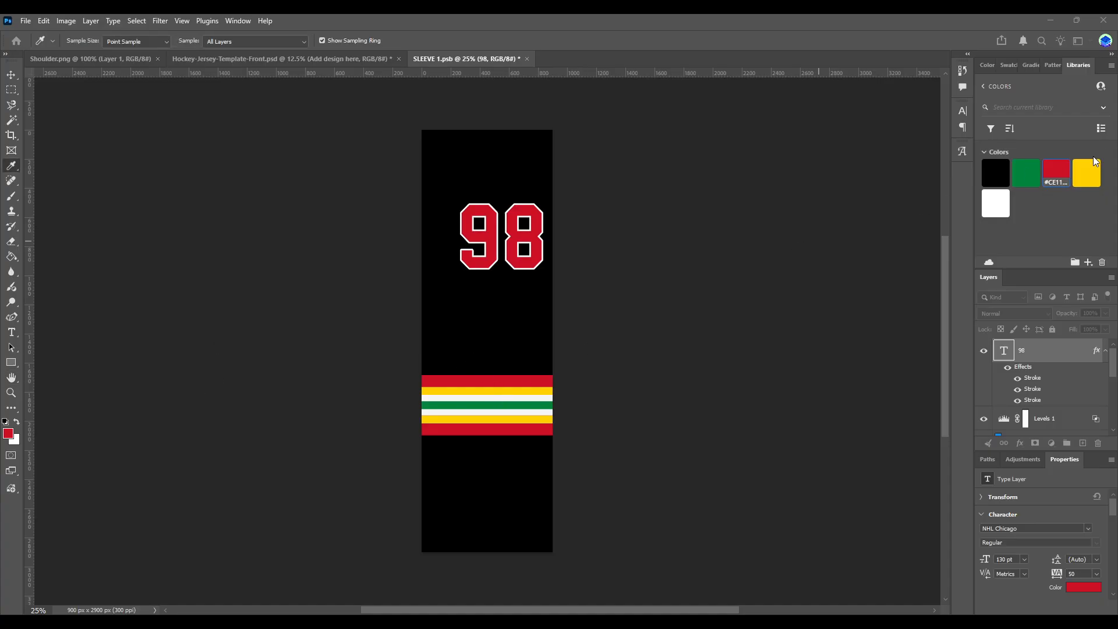
key("h")
left_click(221, 330)
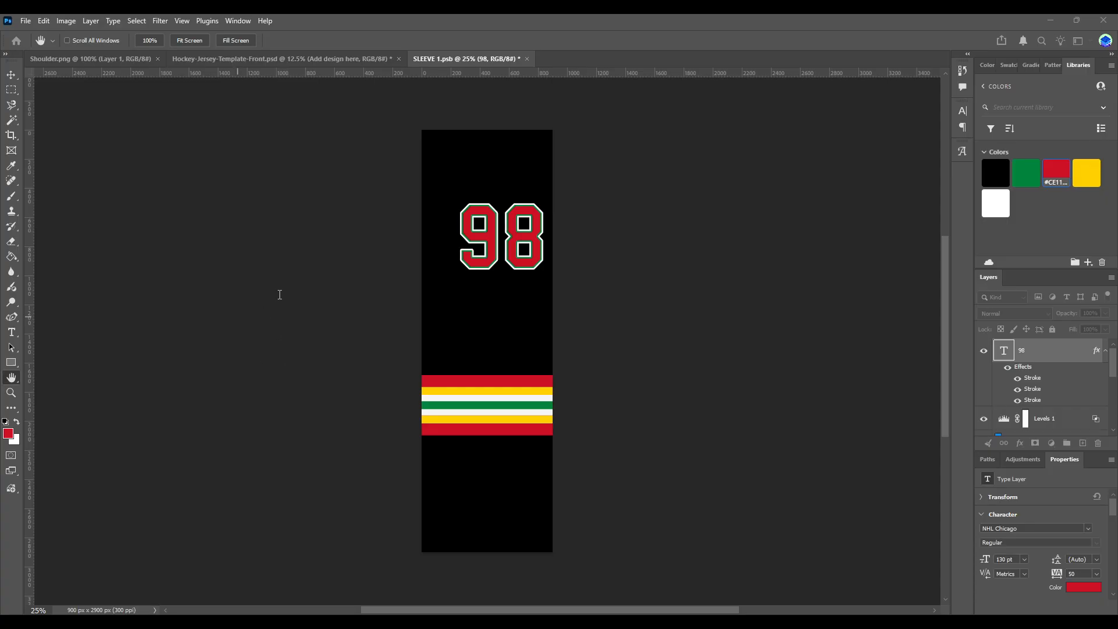
type("30")
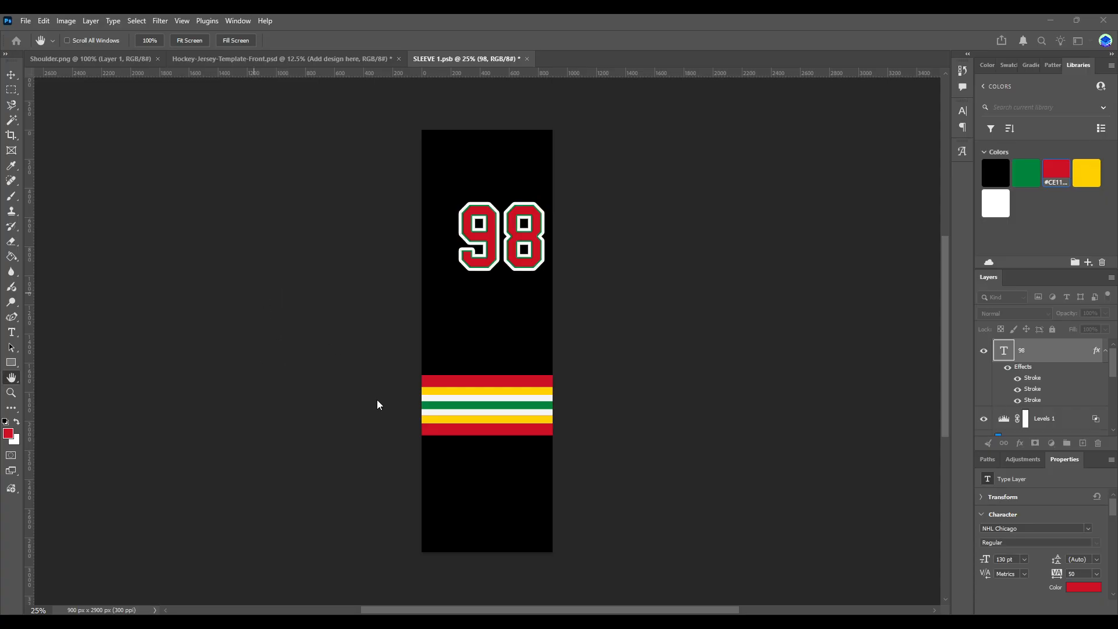
left_click(186, 382)
left_click(532, 389)
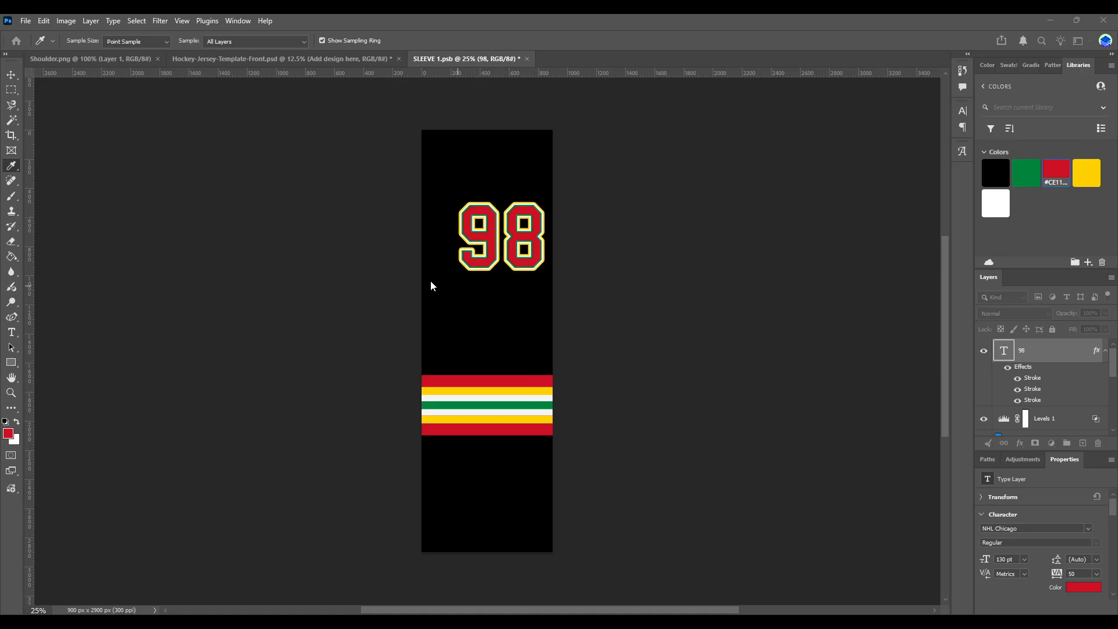
left_click(1097, 139)
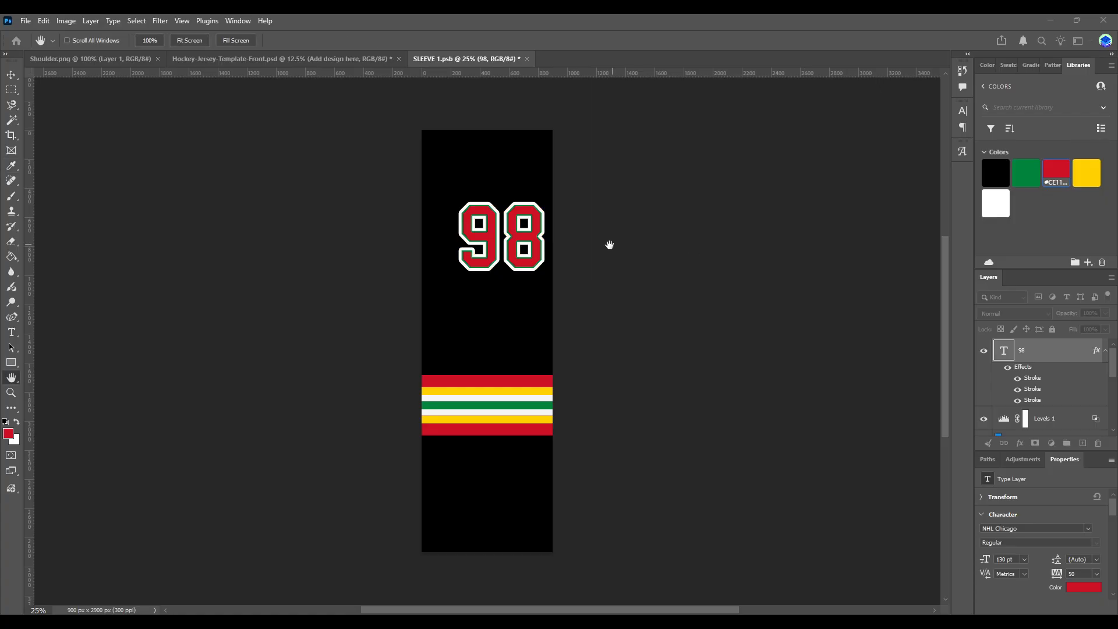
left_click(446, 236)
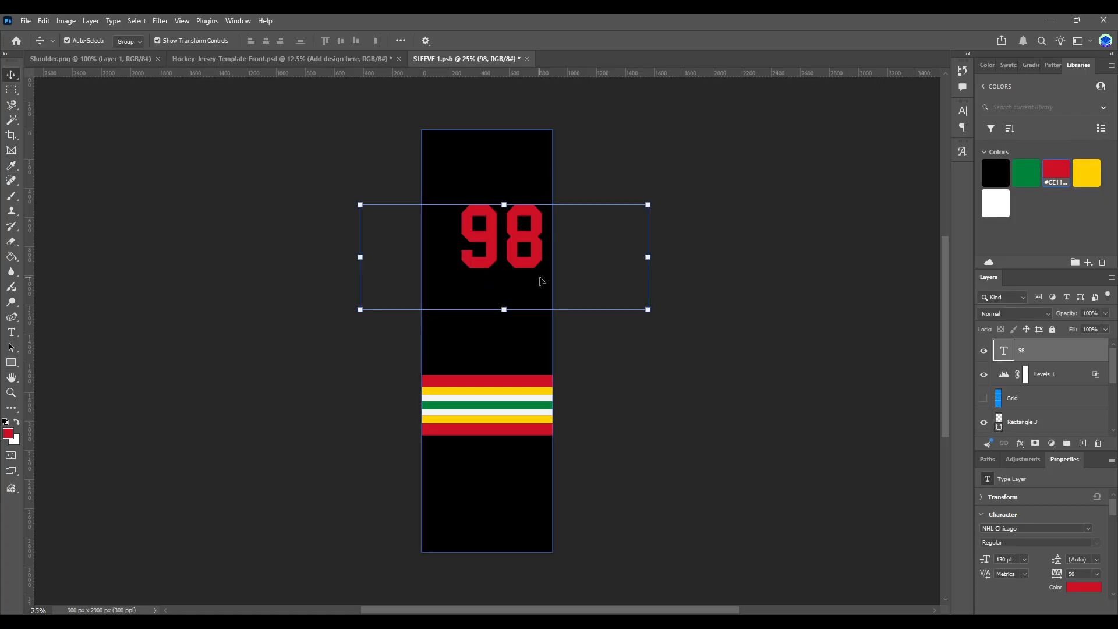
- Recolor the number 98 white and give it a 15 px stroke in the sleeve stripe's green
left_click(995, 202)
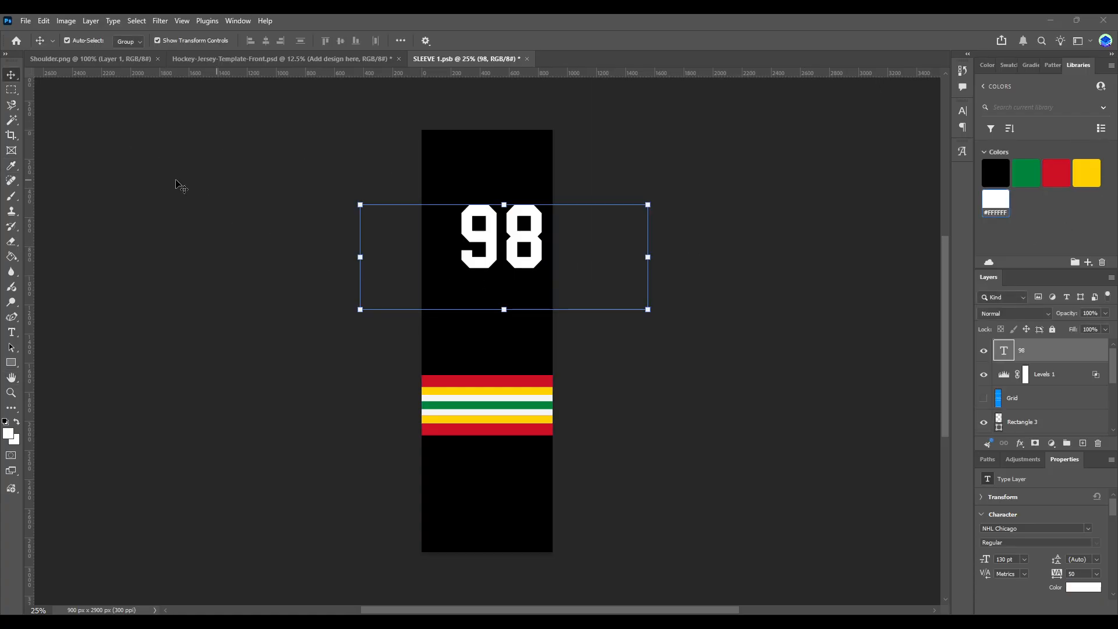
left_click(226, 163)
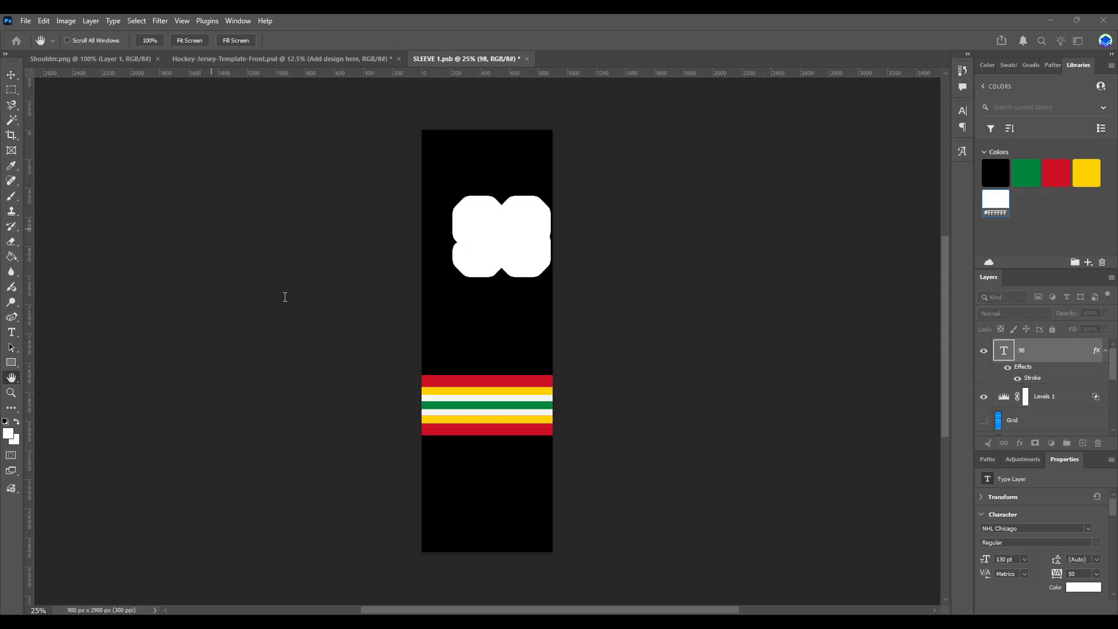
type("2")
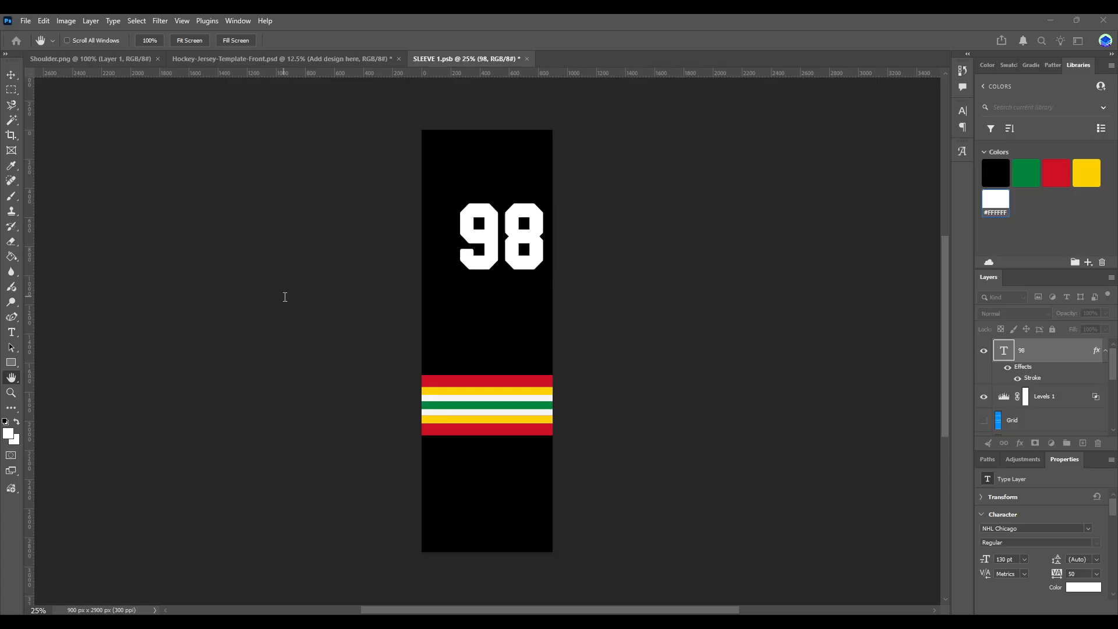
type("i")
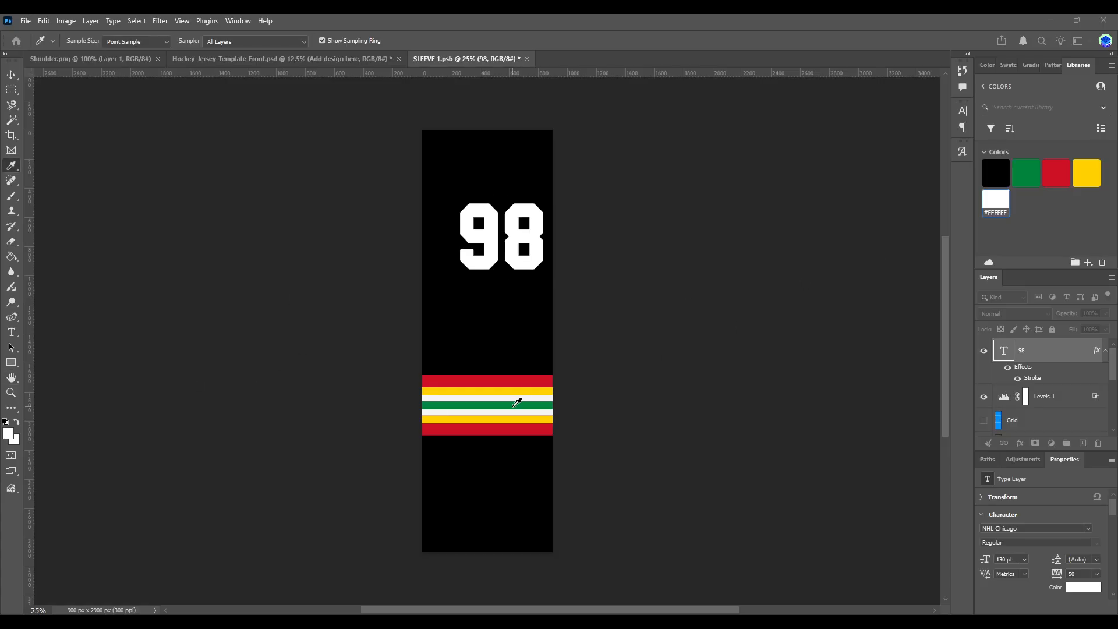
left_click(515, 404)
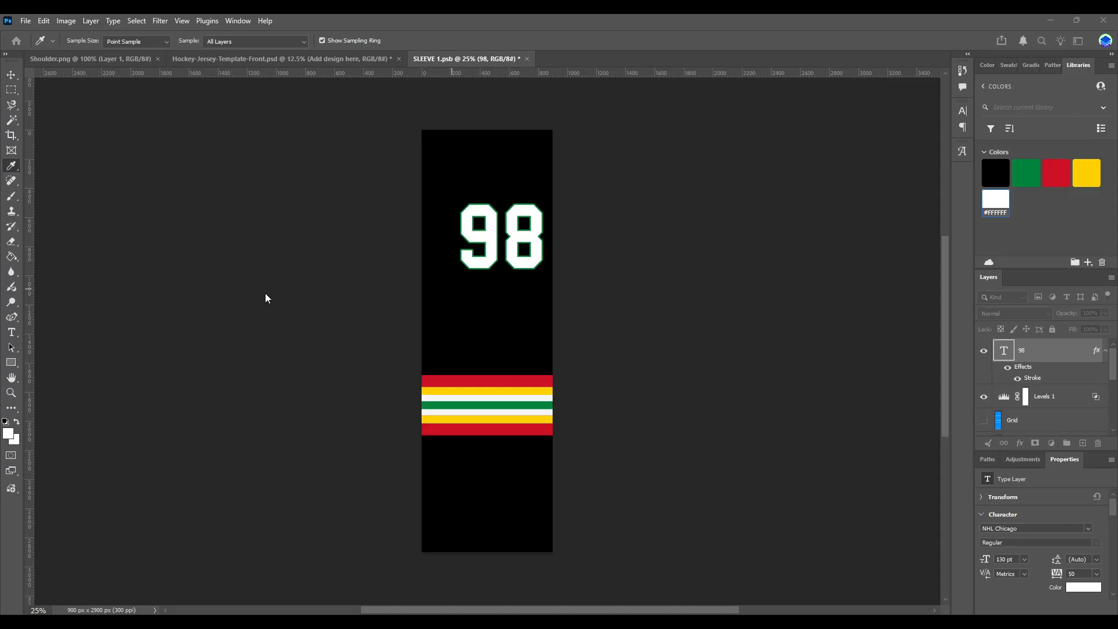
type("h")
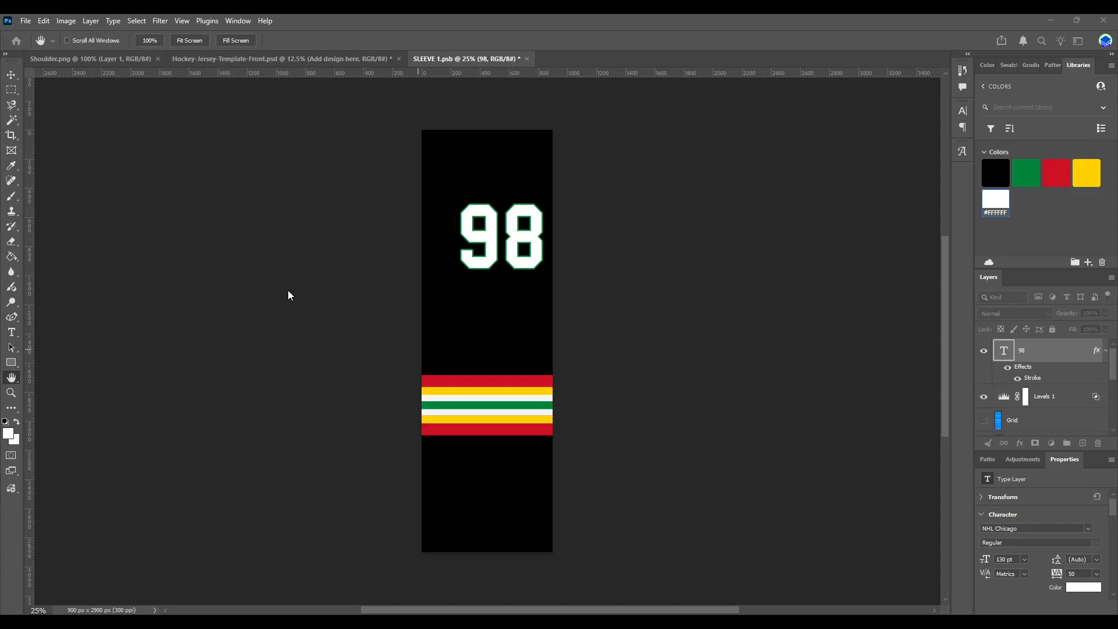
type("20")
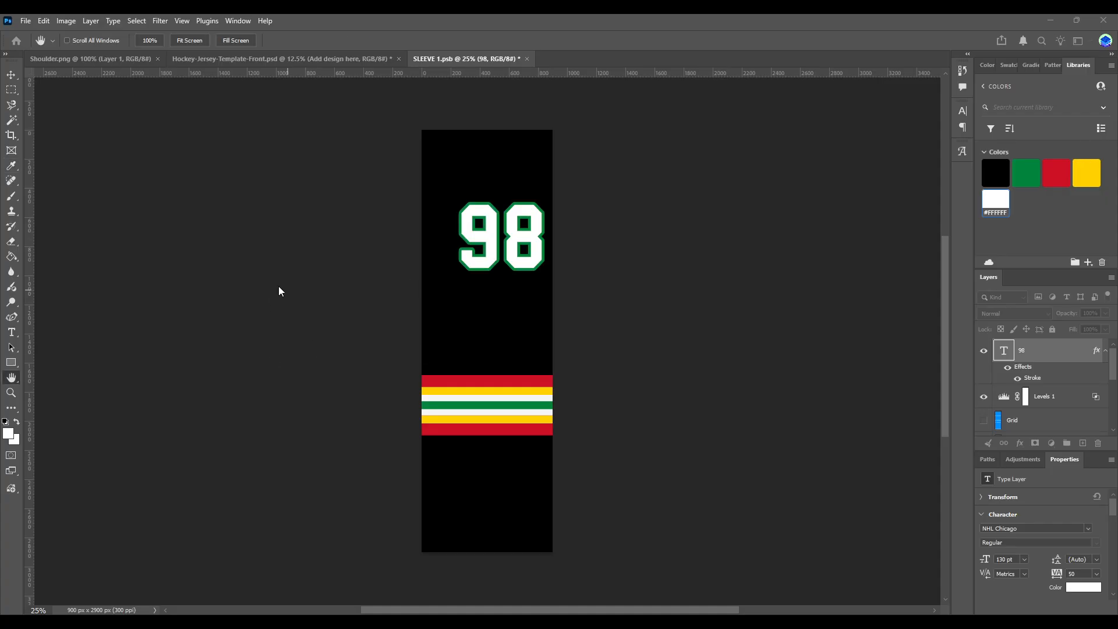
type("15")
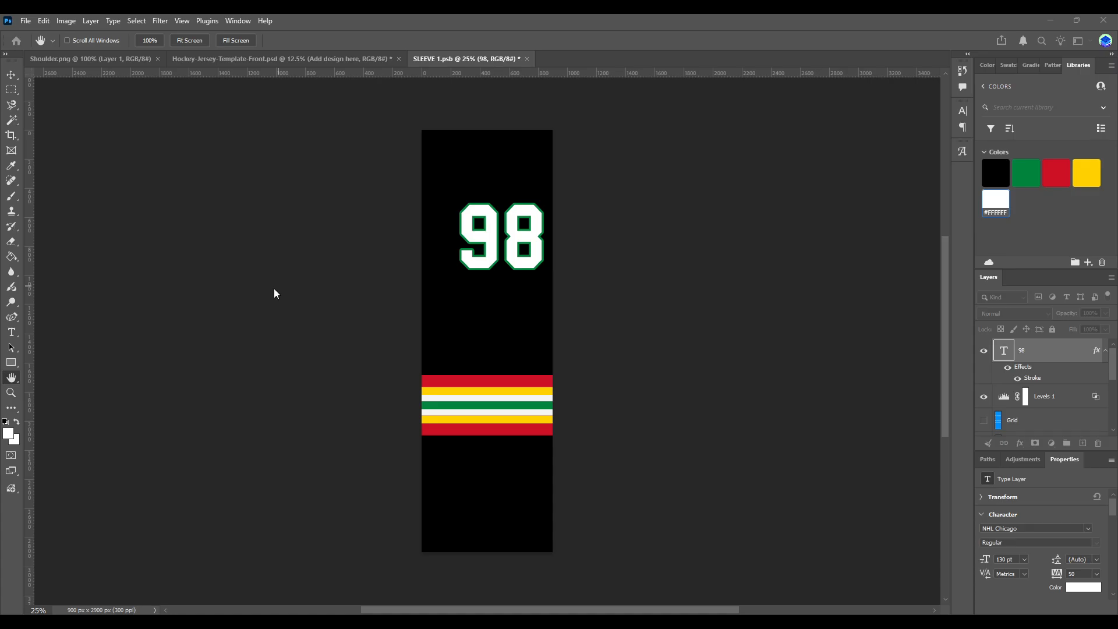
- Add a second stroke to the 98 inside the green outline, using the red sampled from the sleeve stripe
left_click(155, 348)
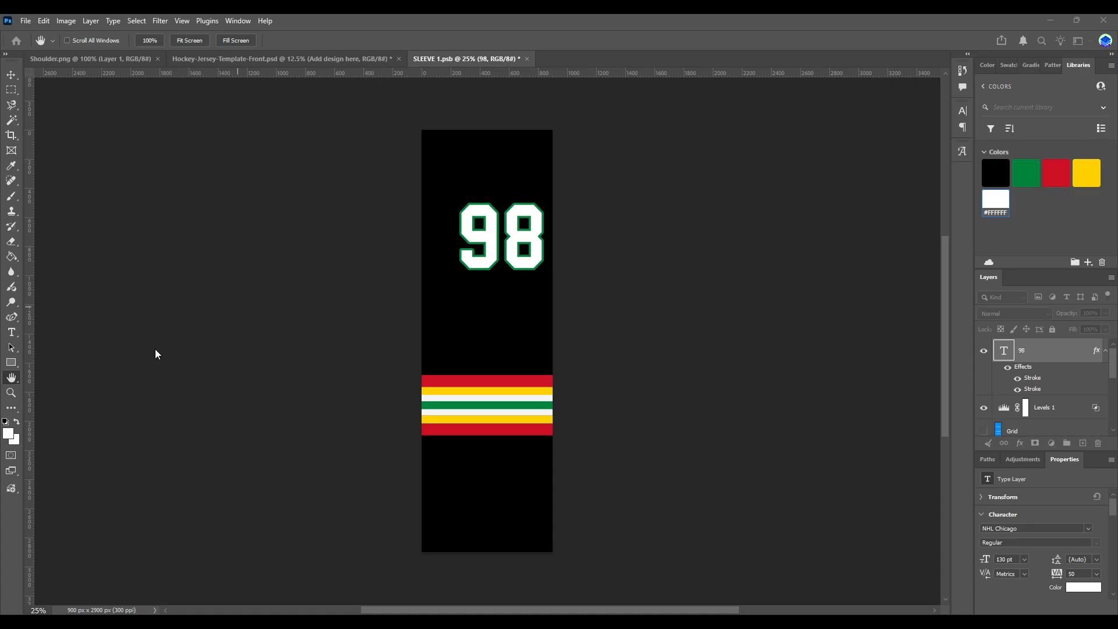
left_click(220, 327)
left_click(190, 386)
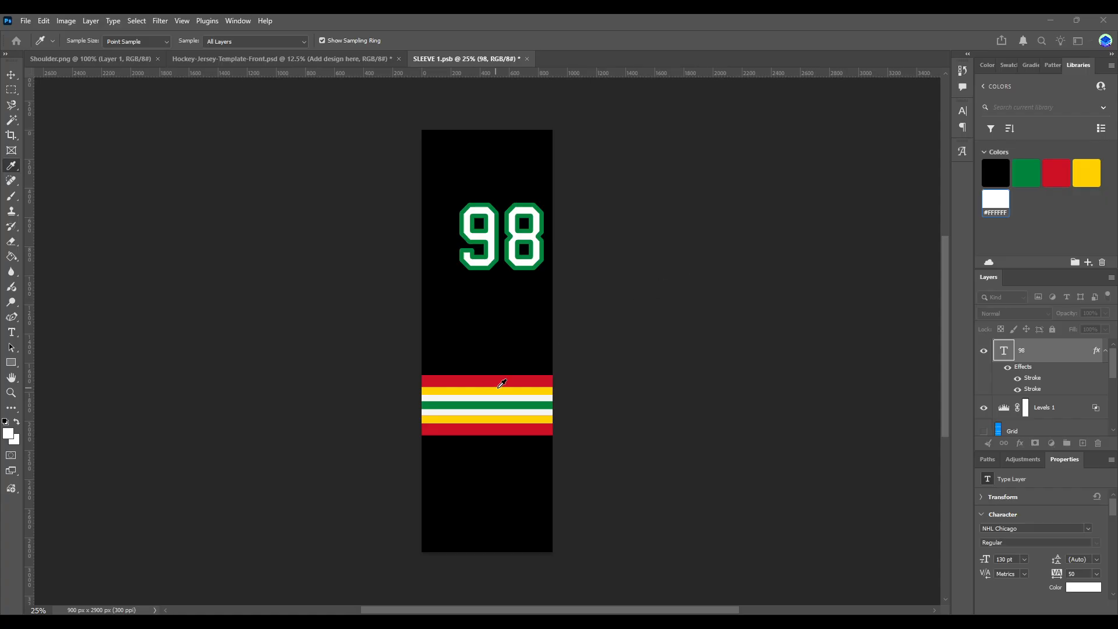
left_click(502, 382)
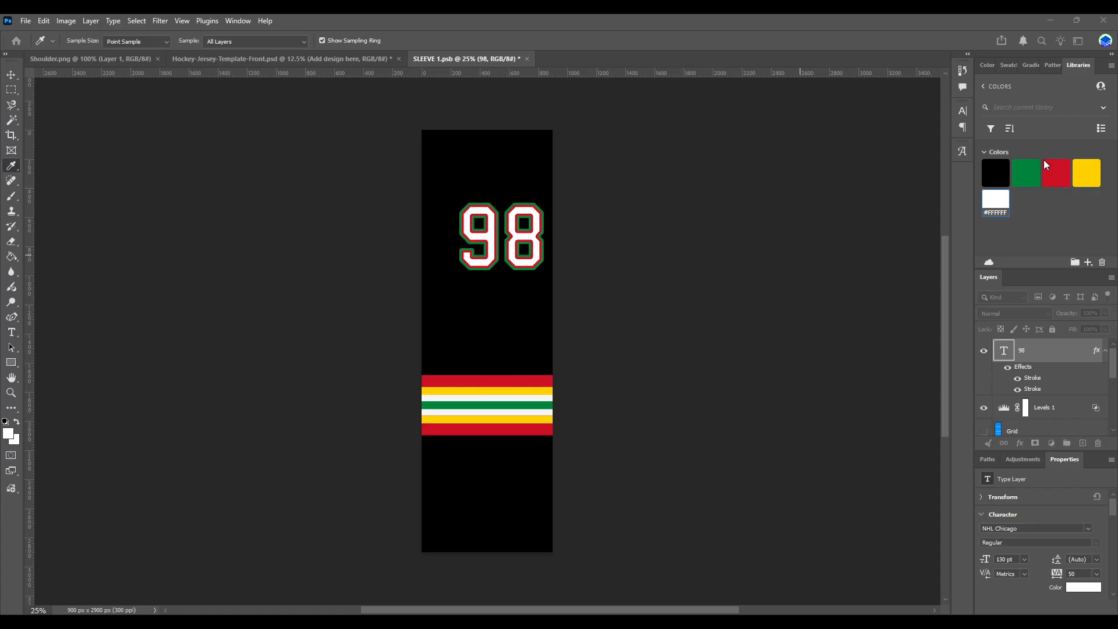
left_click(1065, 156)
- Move the number 98 slightly down and left so the 9 runs past the sleeve's left edge, then save
key("v")
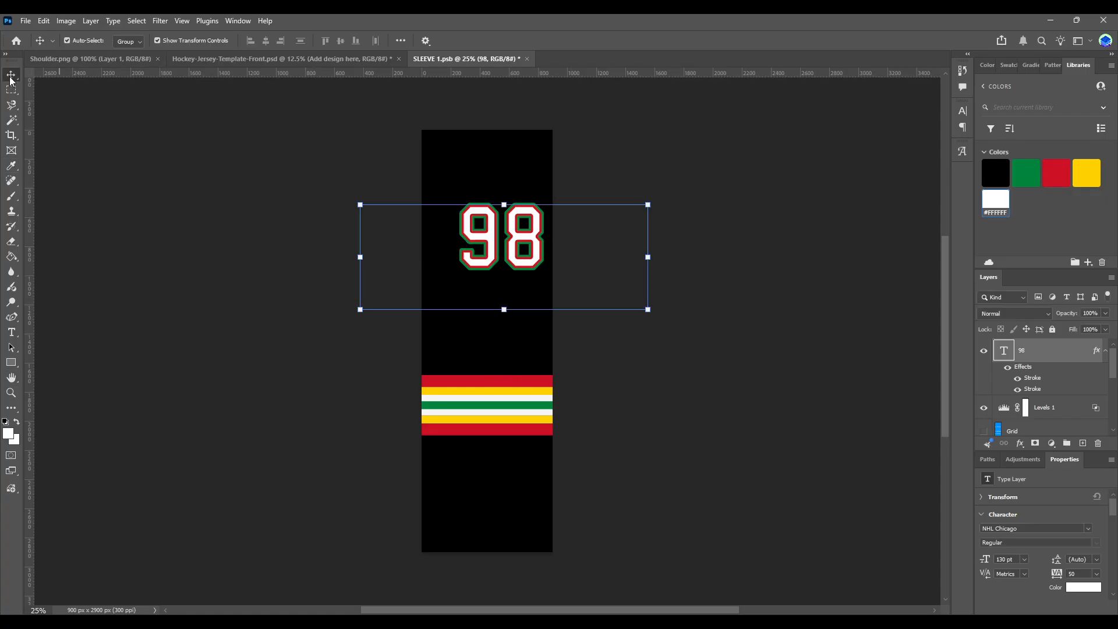
left_click_drag(493, 247, 432, 279)
left_click(294, 191)
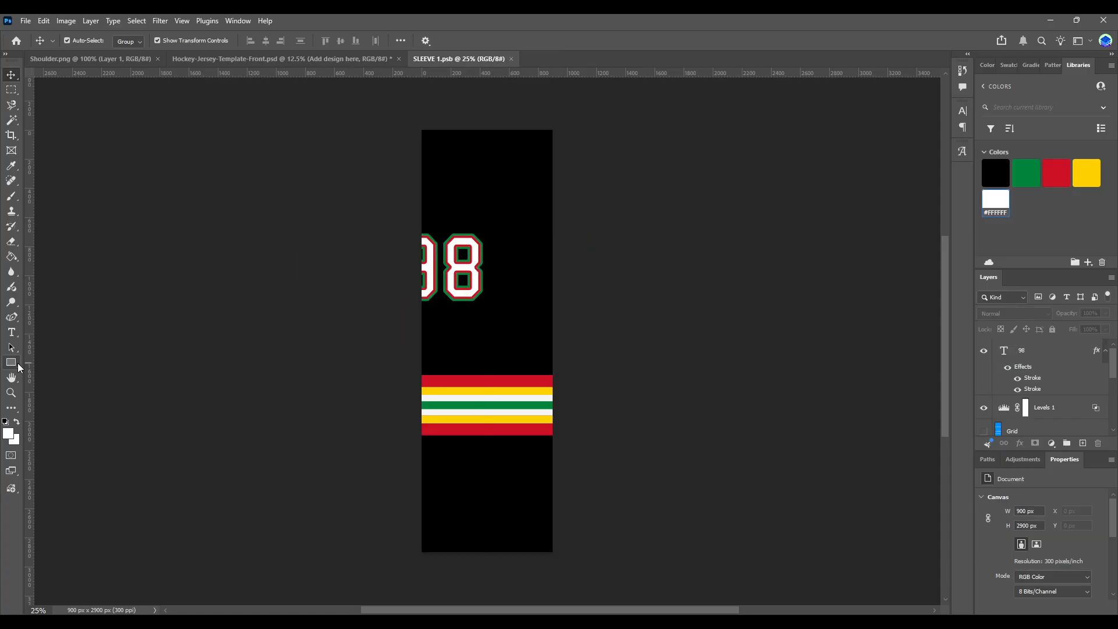
- Draw a red band about 1214 × 186 px across the sleeve and align it with the bottom edge
left_click(13, 362)
left_click_drag(401, 513, 576, 540)
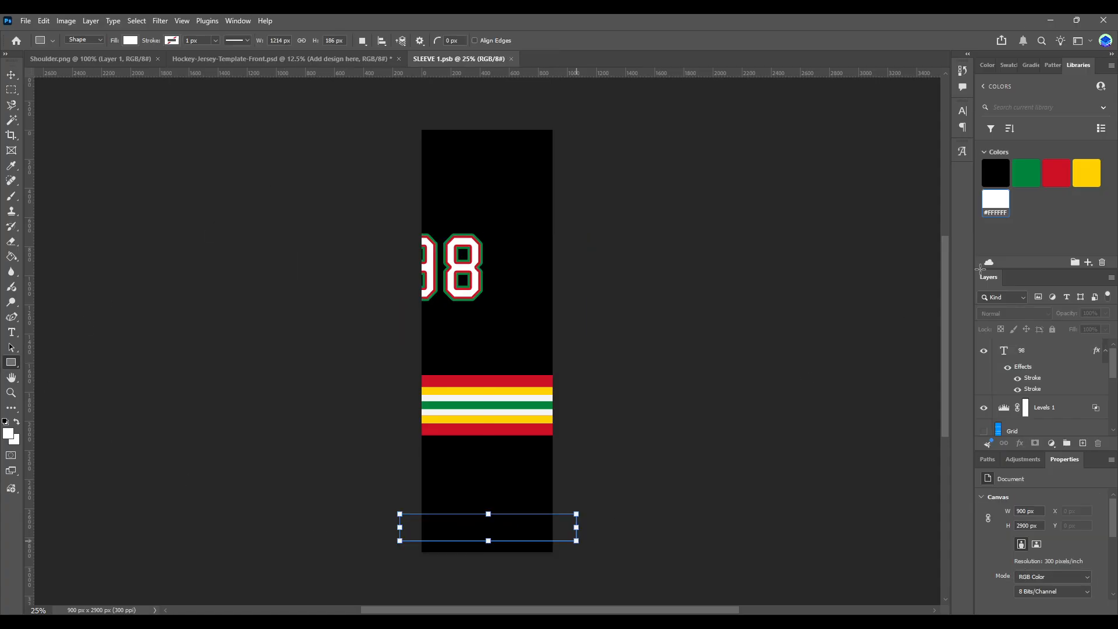
left_click(1045, 166)
left_click(11, 74)
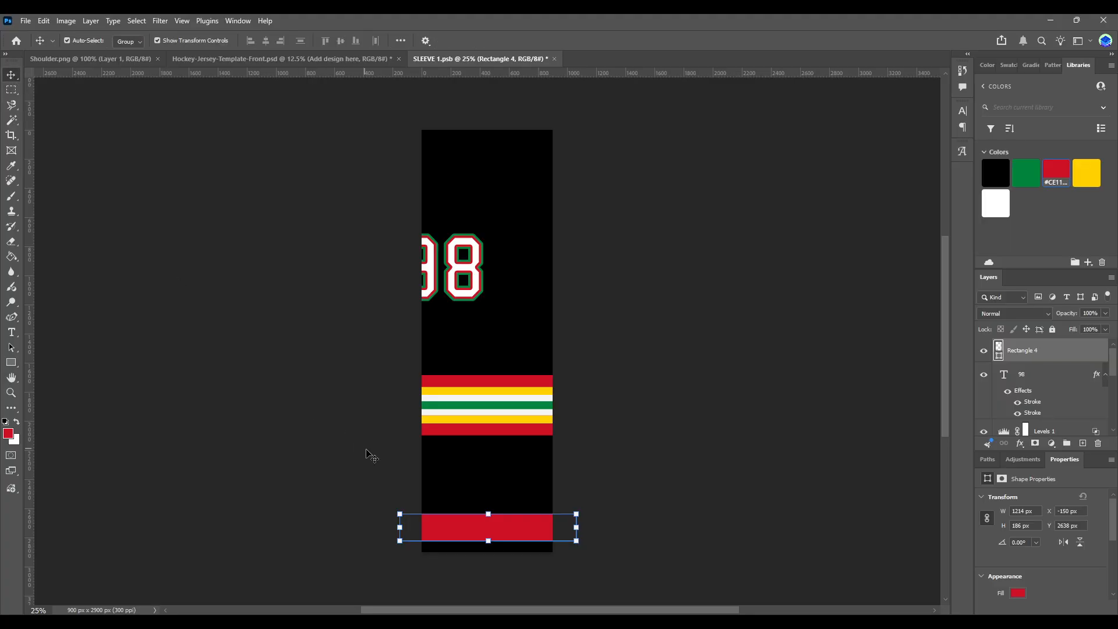
left_click_drag(505, 528, 505, 539)
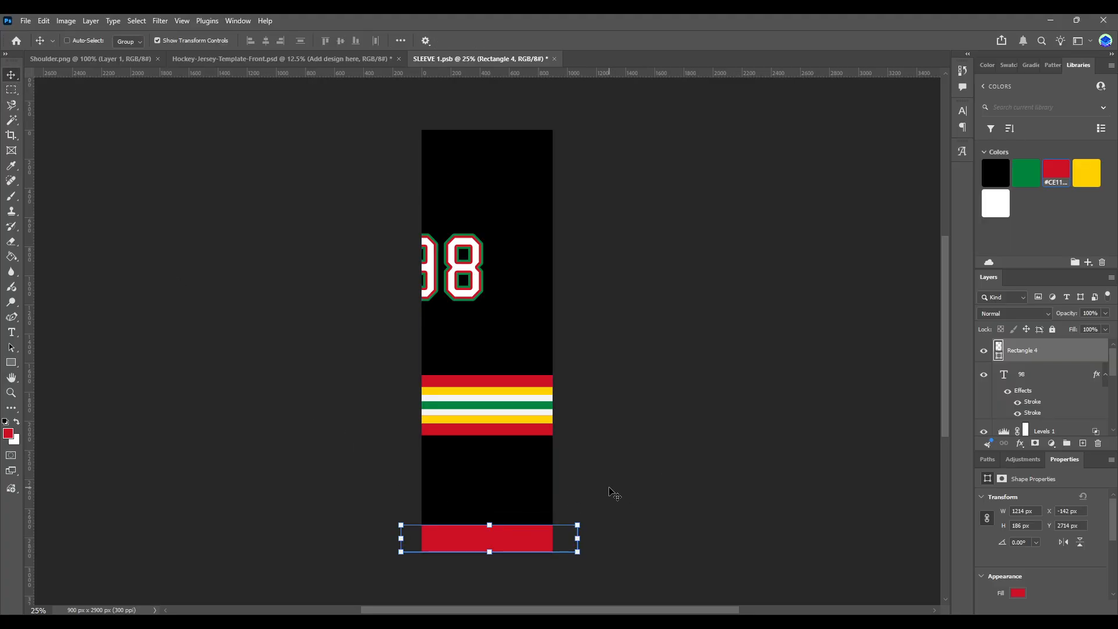
- Duplicate the lower yellow stripe and place the copy directly on top of the red cuff band
left_click(489, 418)
key("ctrl+c")
key("ctrl+v")
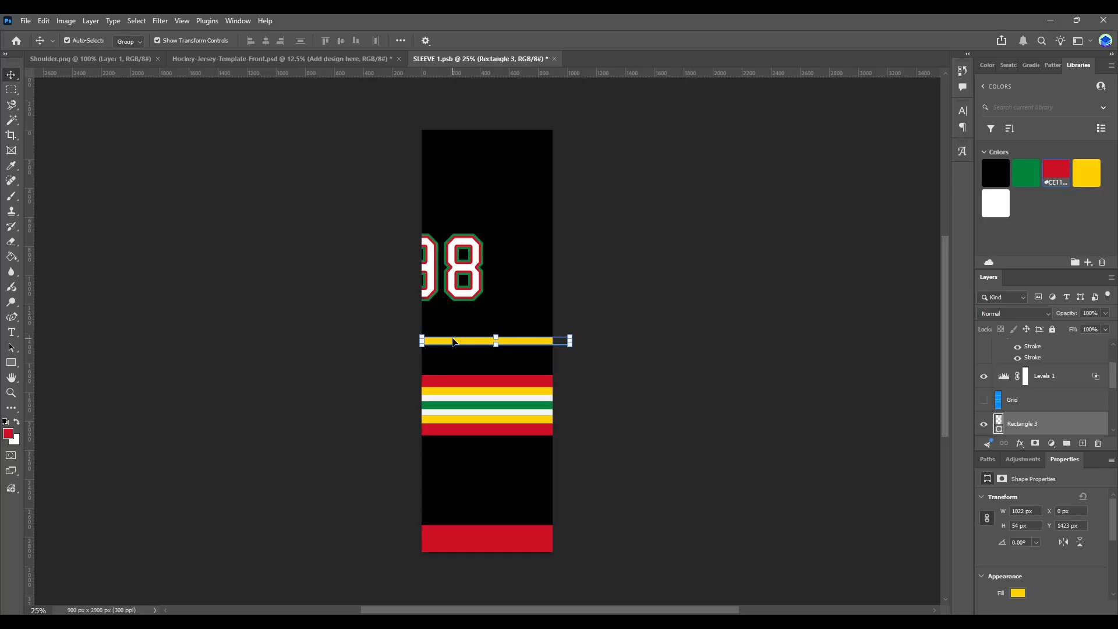
left_click_drag(454, 341, 459, 518)
left_click(284, 381)
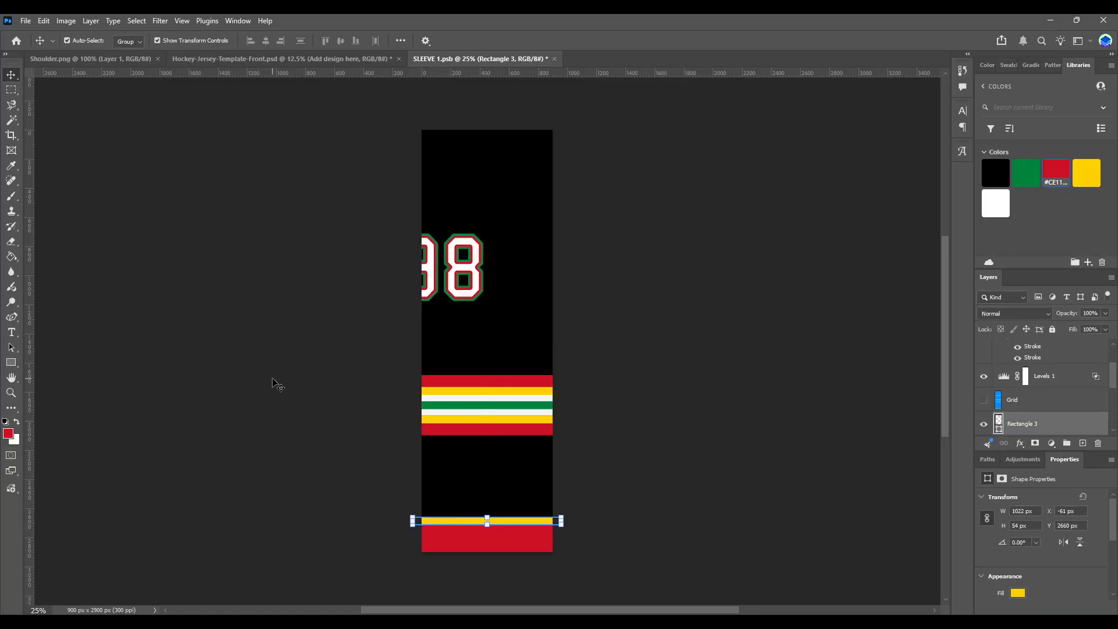
- Save the sleeve design and check the cuff on the jersey mockup
left_click(273, 381)
key("ctrl+s")
left_click(282, 59)
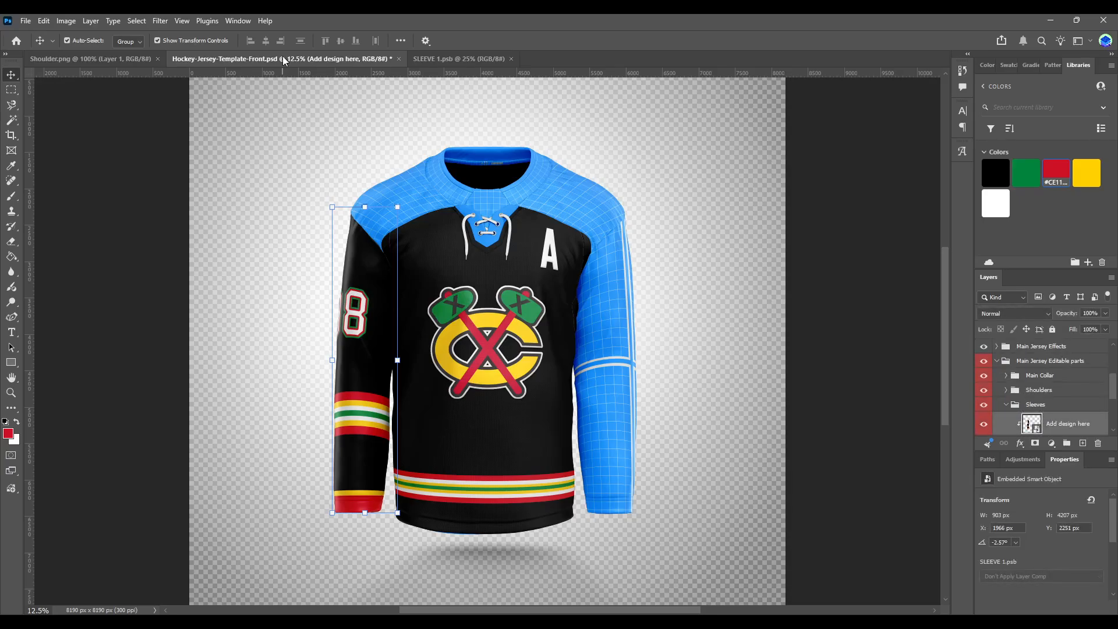
- Return to SLEEVE 1.psb, delete the red cuff band and move the copied yellow stripe onto the lower yellow stripe
left_click(434, 59)
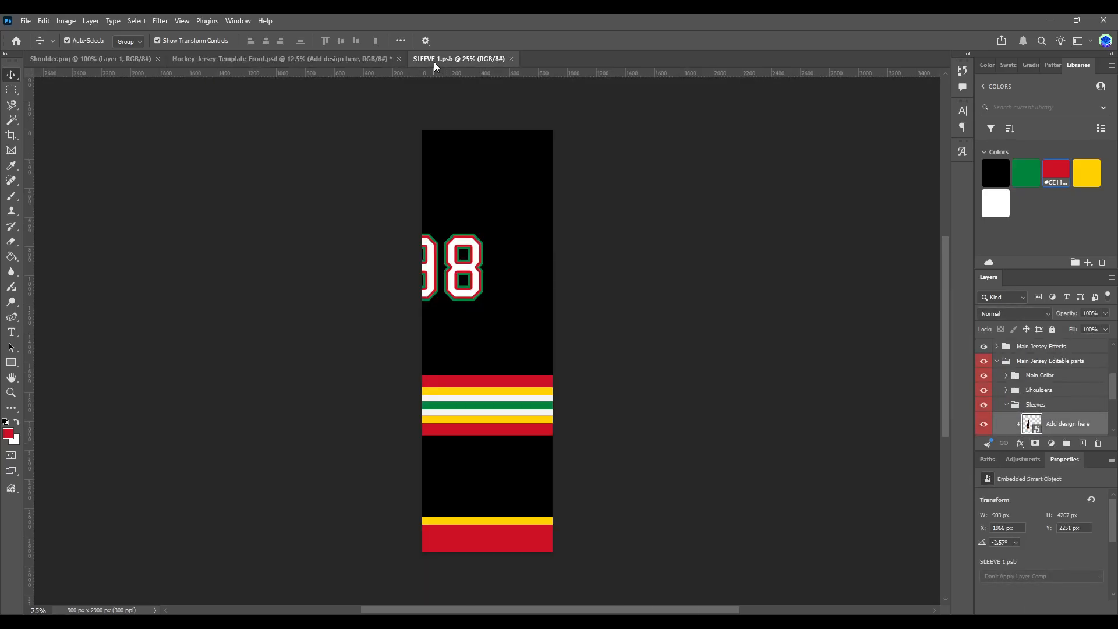
left_click(486, 532)
key("Delete")
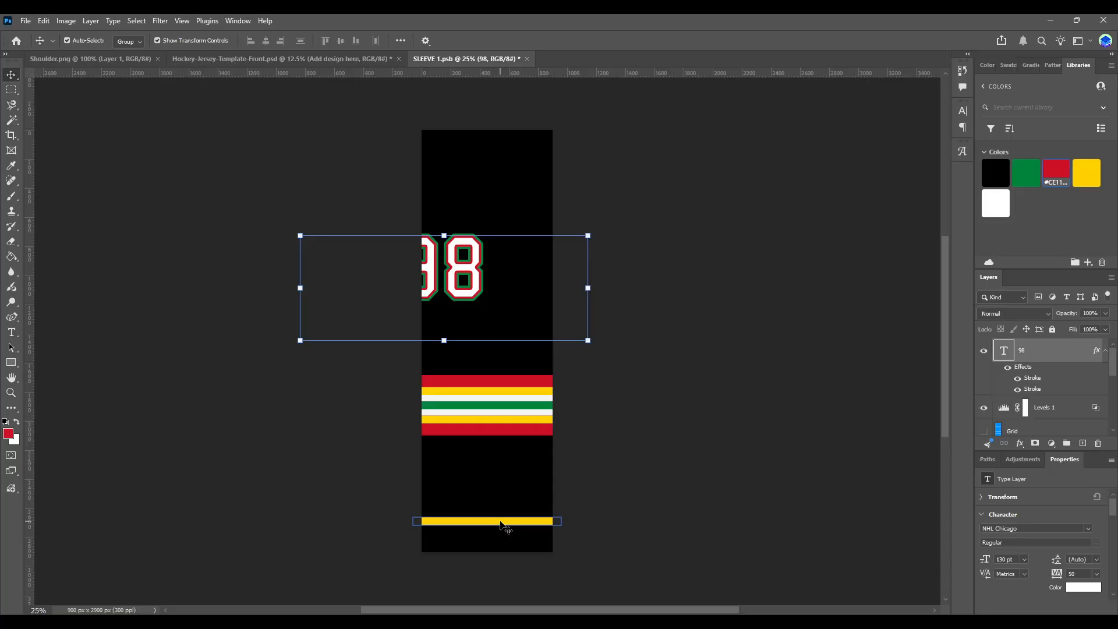
left_click_drag(501, 524, 501, 422)
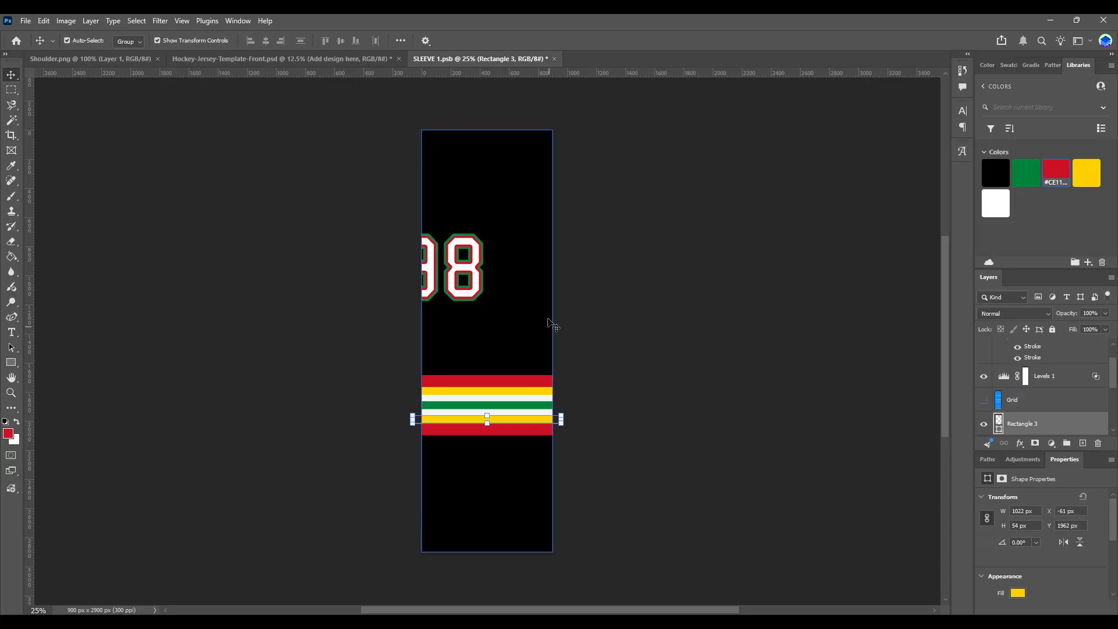
- Hide the green outer stroke on the number 98, leaving the red one, and deselect the text
left_click(470, 272)
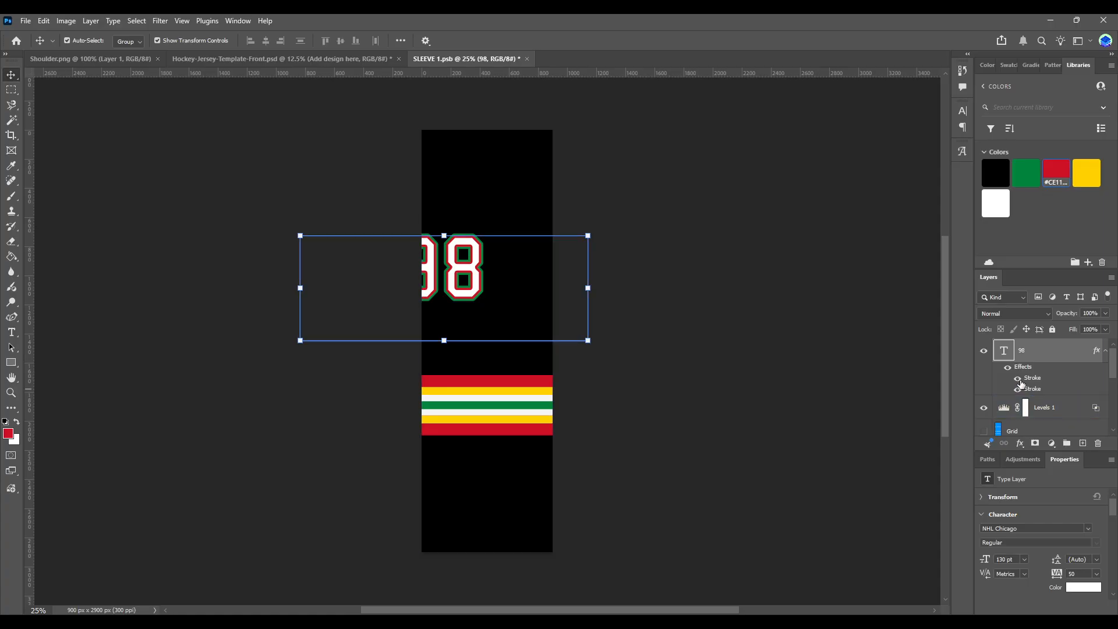
left_click(1018, 388)
left_click(195, 200)
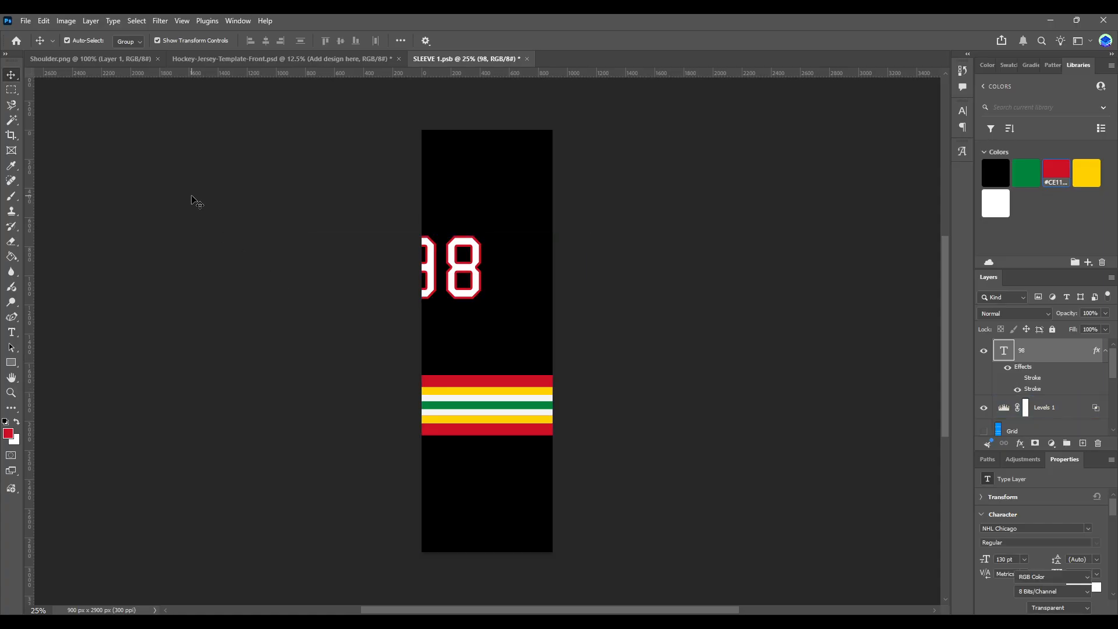
- Save the sleeve design, shift the number 98 slightly further left, save again and check it on the jersey mockup
key("ctrl+s")
left_click(262, 58)
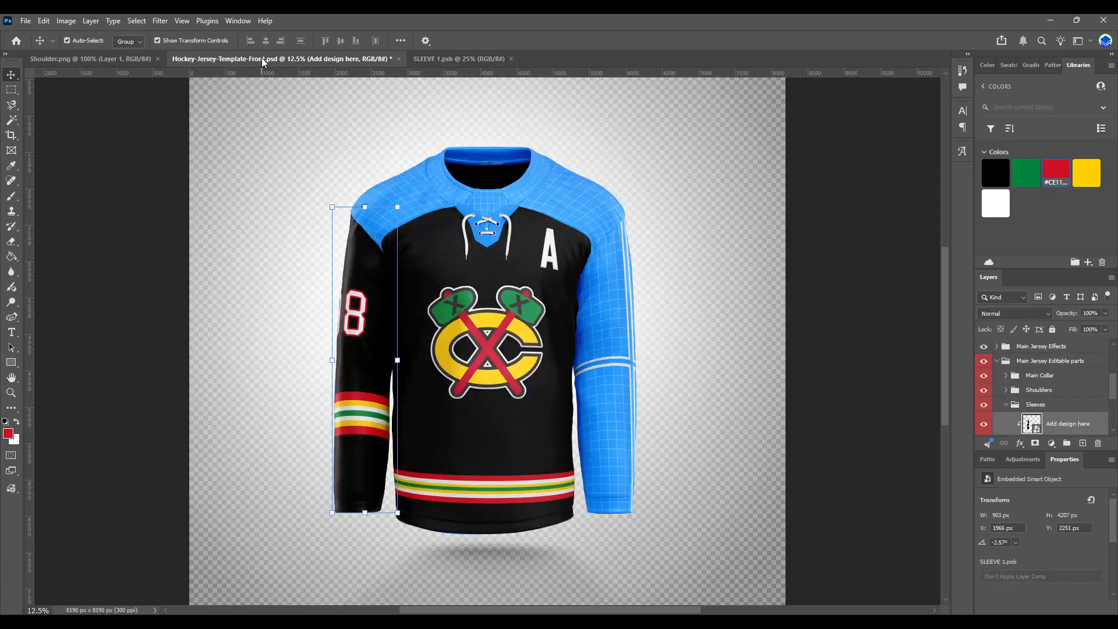
left_click(422, 61)
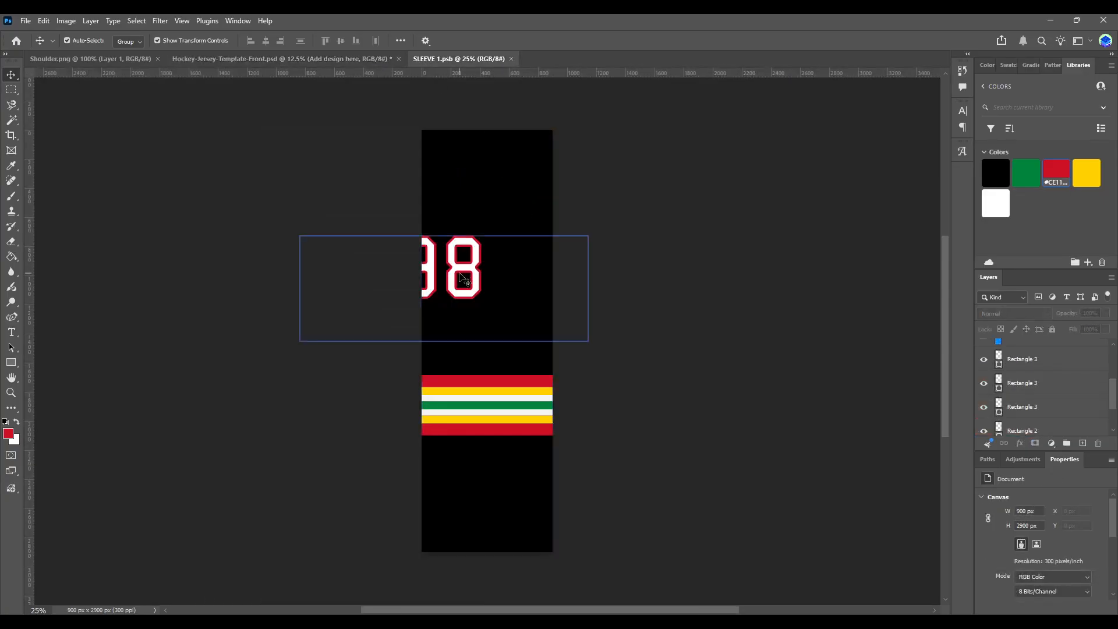
left_click(455, 270)
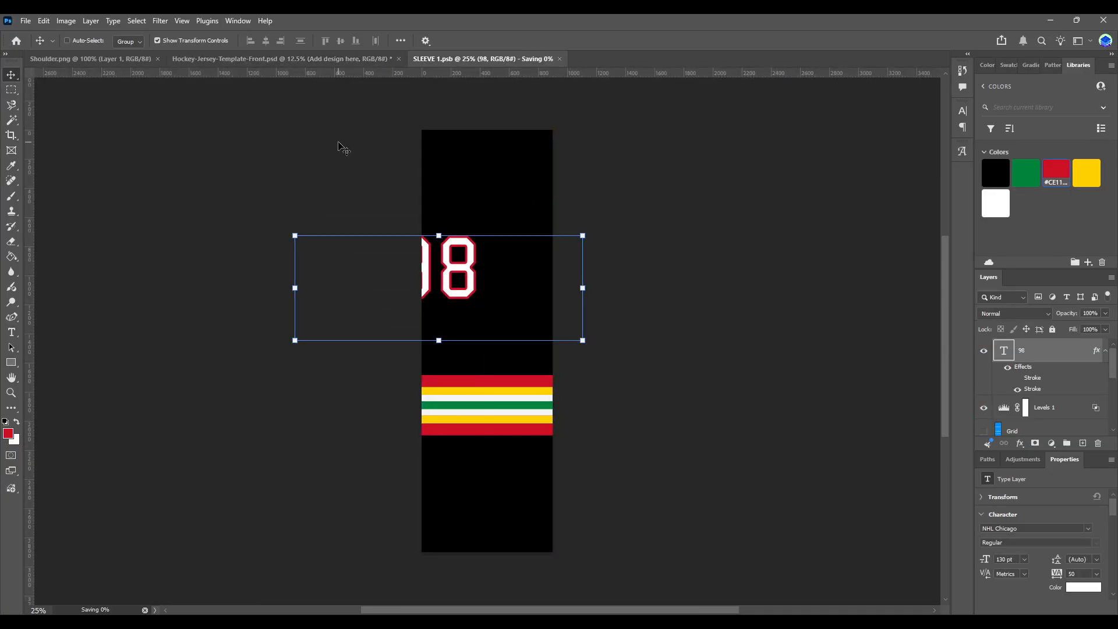
left_click(373, 60)
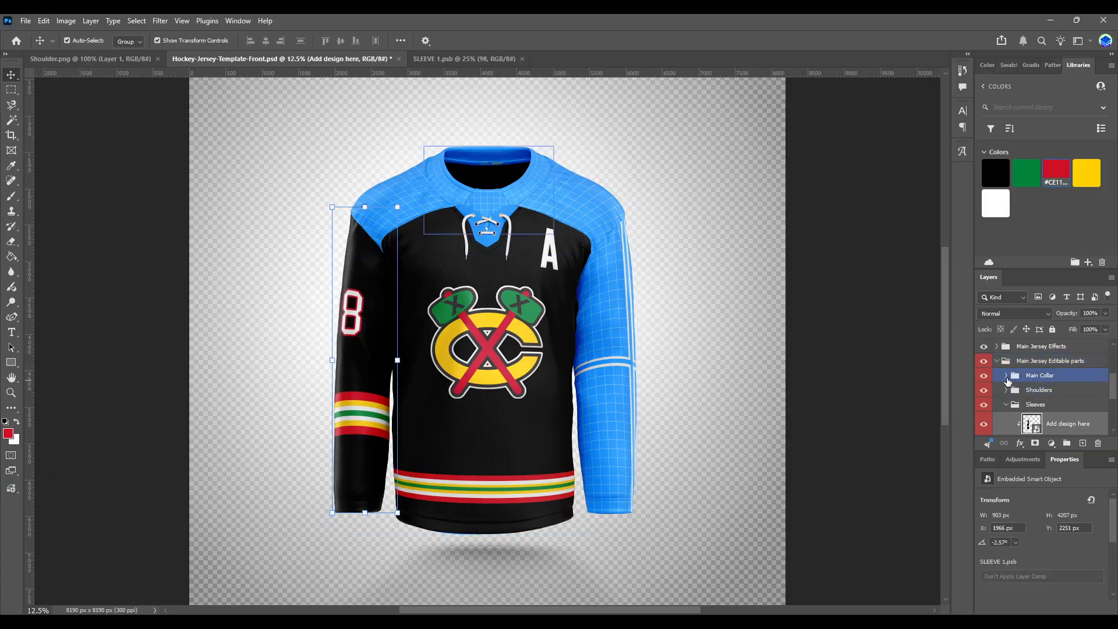
- Open the mockup's smart object that holds the chest logo and the letter A
scroll(1001, 384, "up", 3)
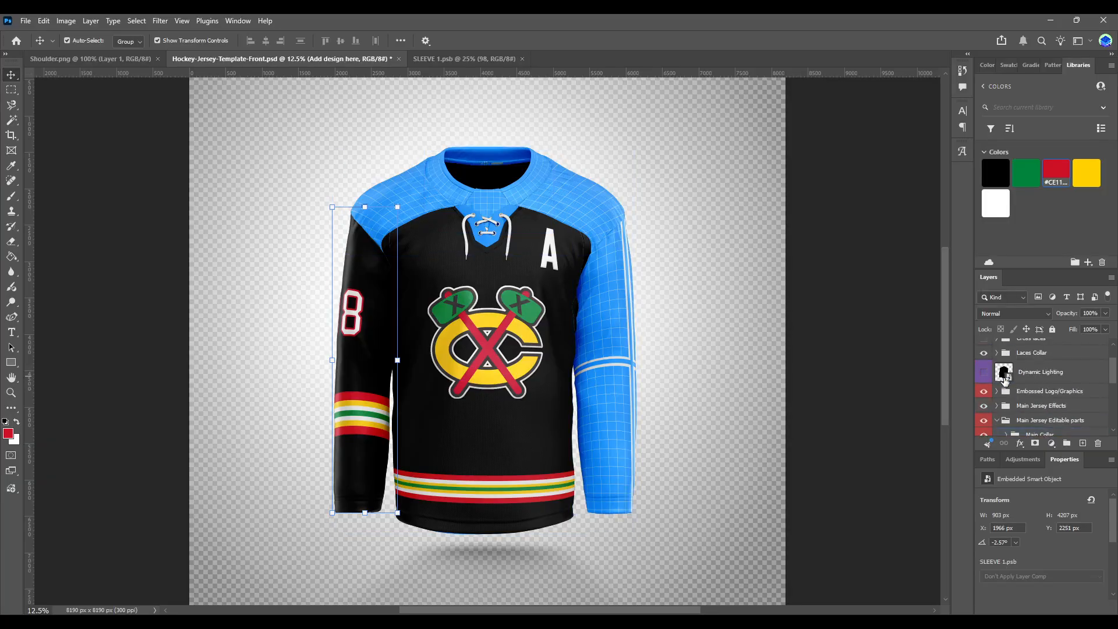
left_click(996, 393)
left_click(996, 393)
scroll(1028, 379, "down", 9)
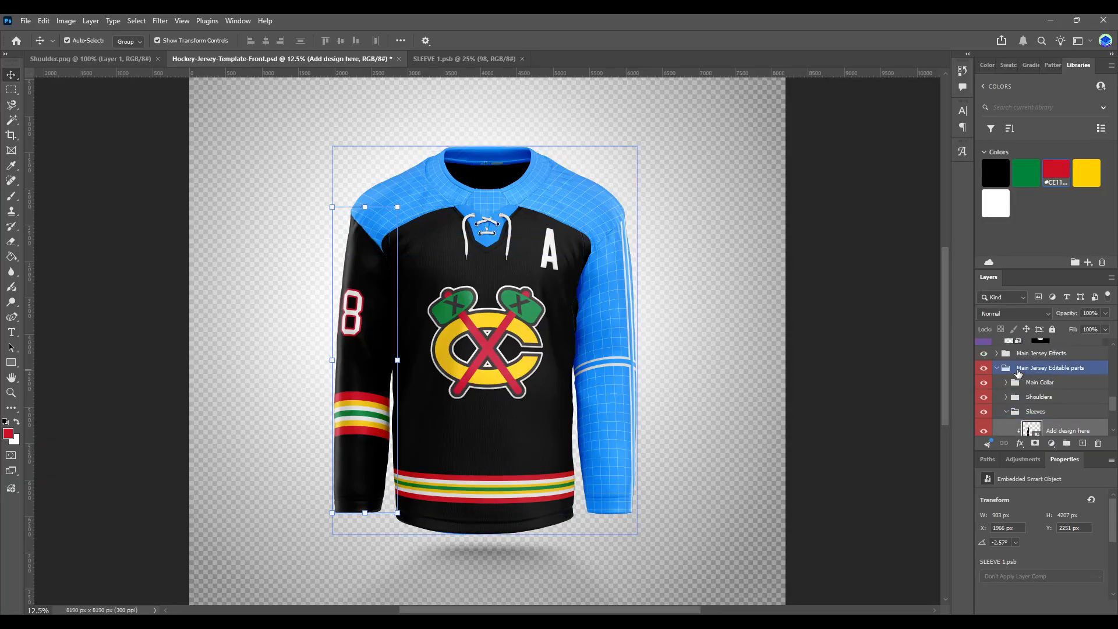
scroll(1015, 368, "up", 1)
double_click(1012, 349)
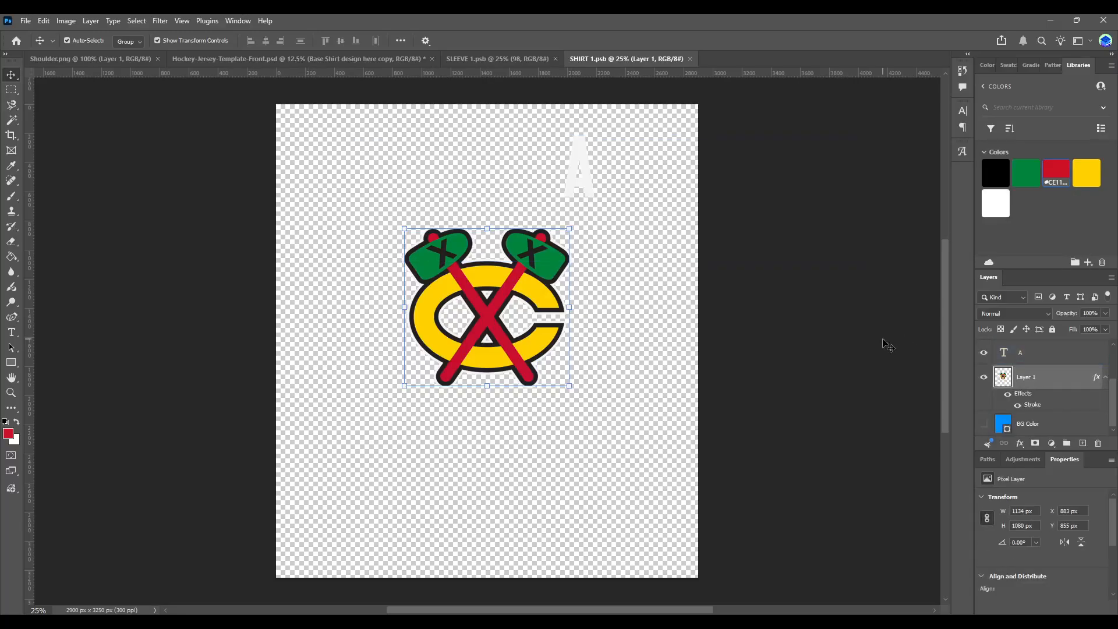
- Add a stroke around the letter A, using the red sampled from the logo's crossed handles
left_click(1025, 360)
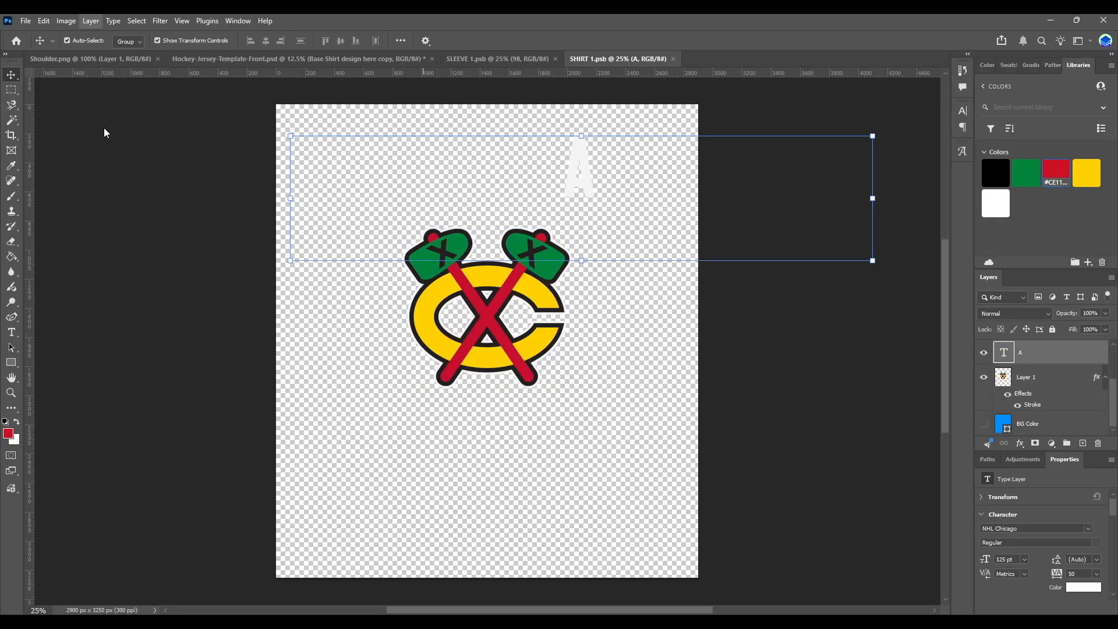
left_click(255, 170)
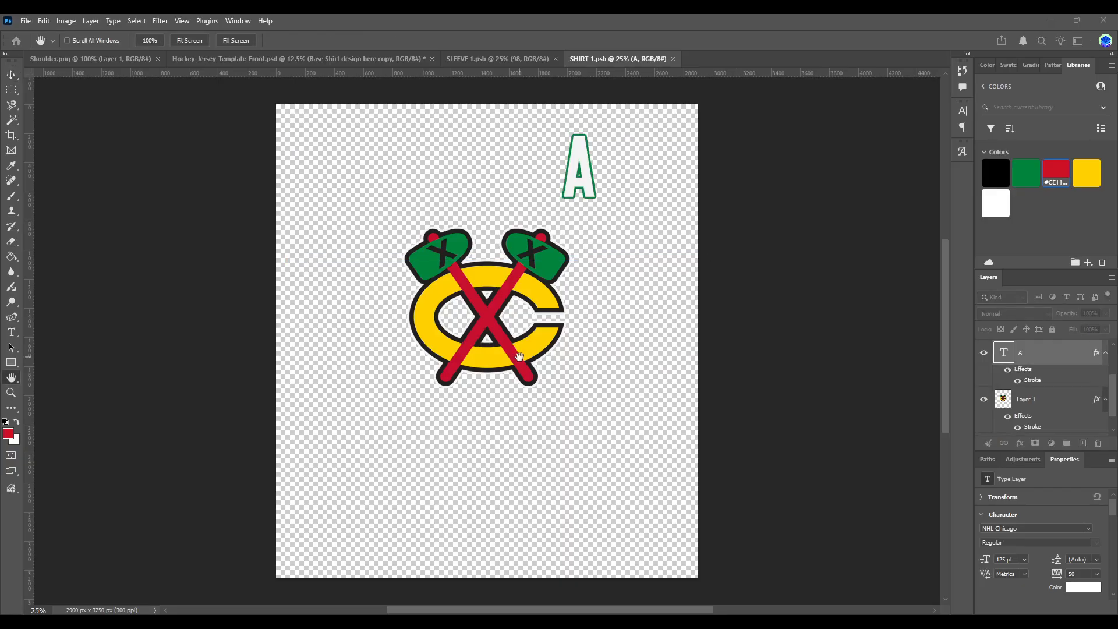
left_click(169, 386)
left_click(490, 314)
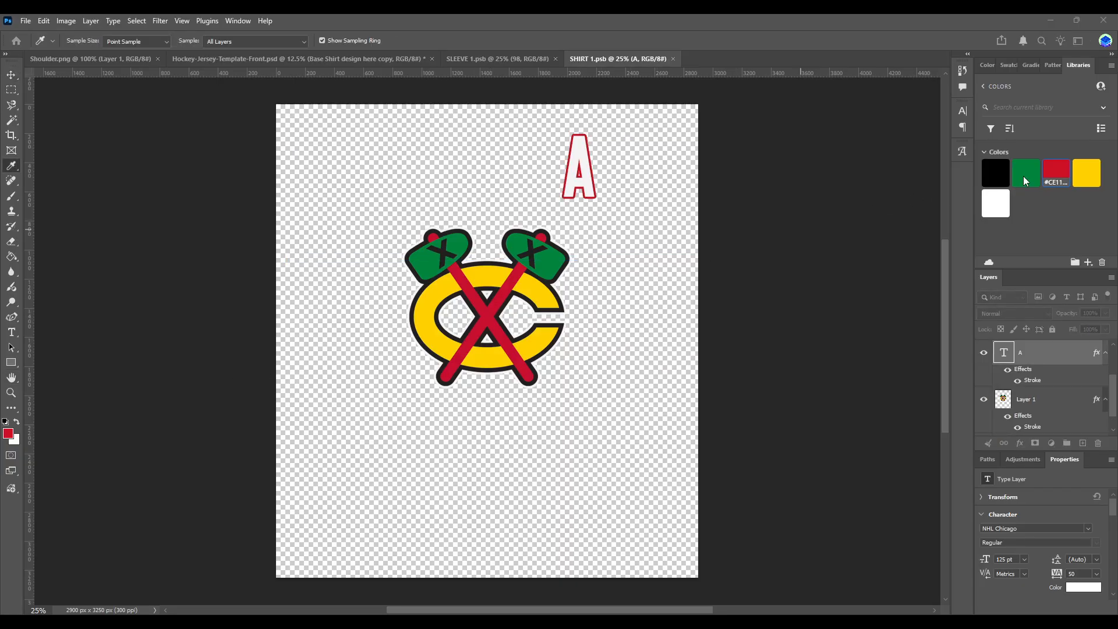
left_click(1060, 151)
key("v")
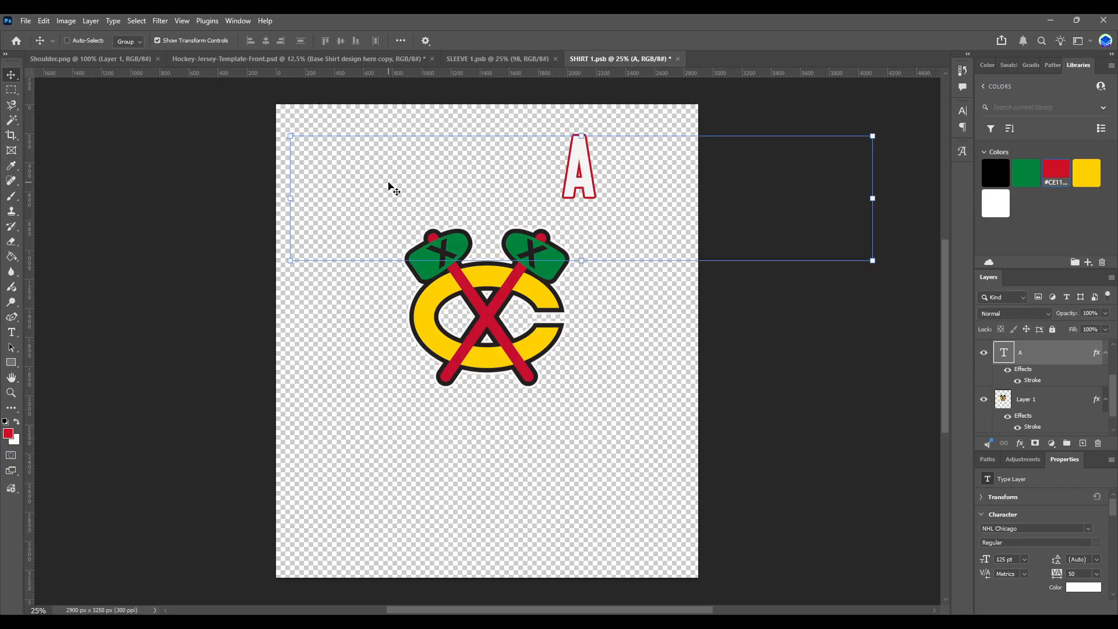
- Save the chest design, check the outlined A on the jersey mockup and select the BG group
key("ctrl+s")
left_click(454, 59)
left_click(374, 58)
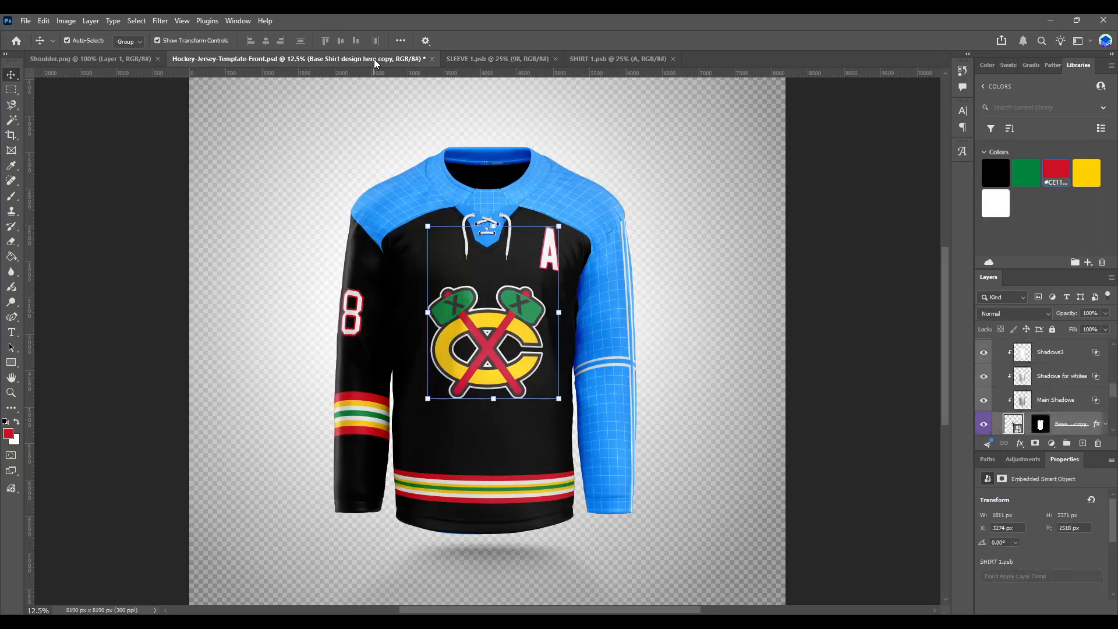
left_click(704, 233)
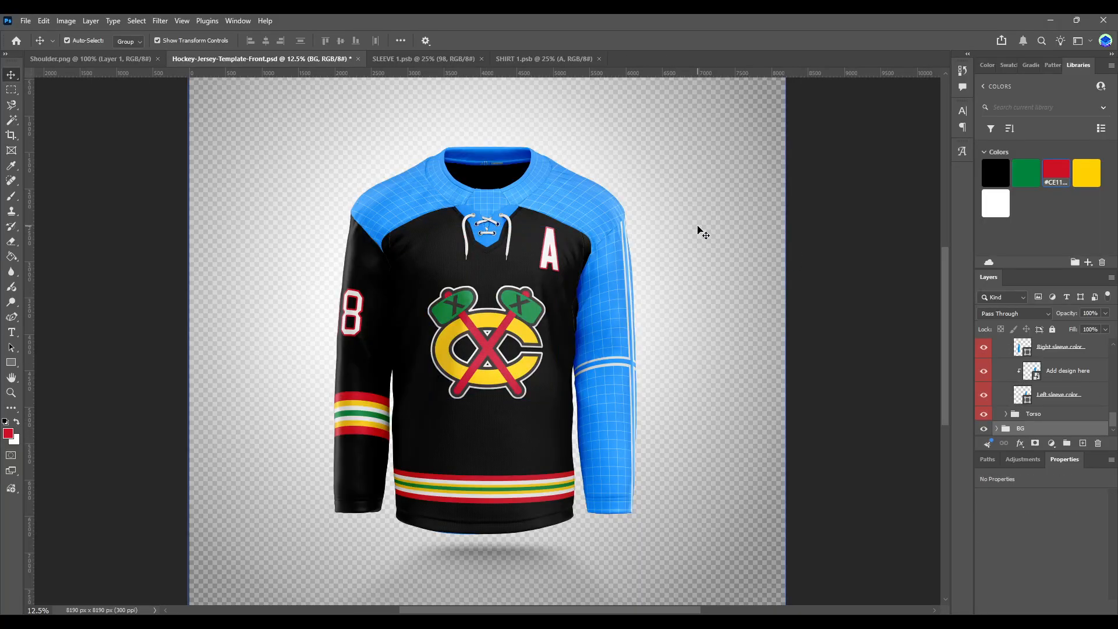
- Expand the Torso group and open its Base Shirt design smart object for editing
scroll(1065, 378, "up", 5)
scroll(1008, 390, "up", 4)
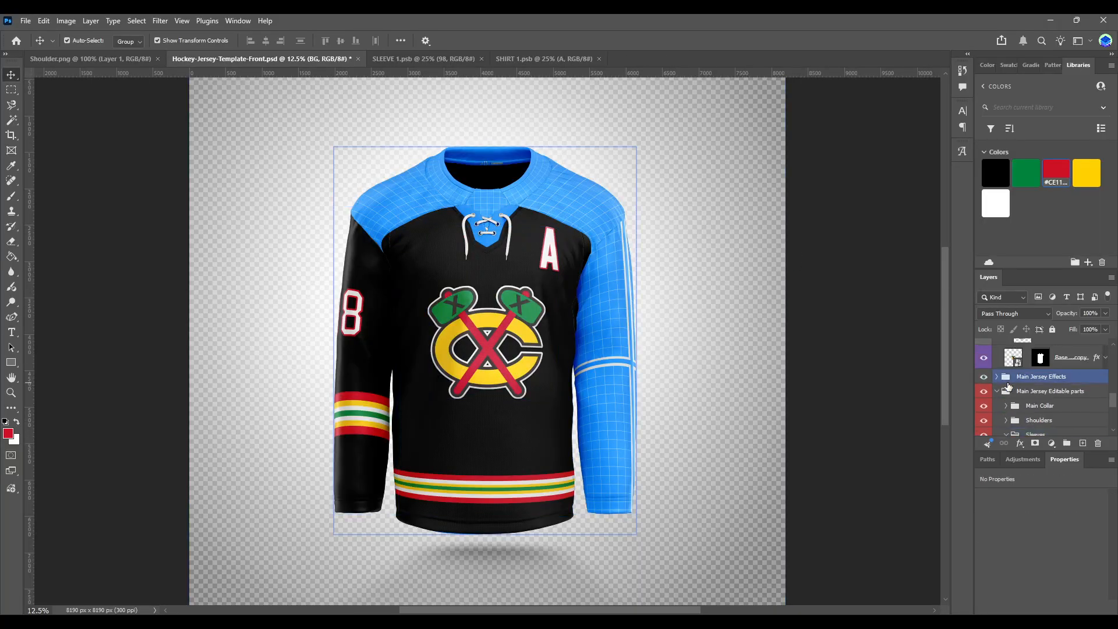
scroll(1008, 406, "down", 5)
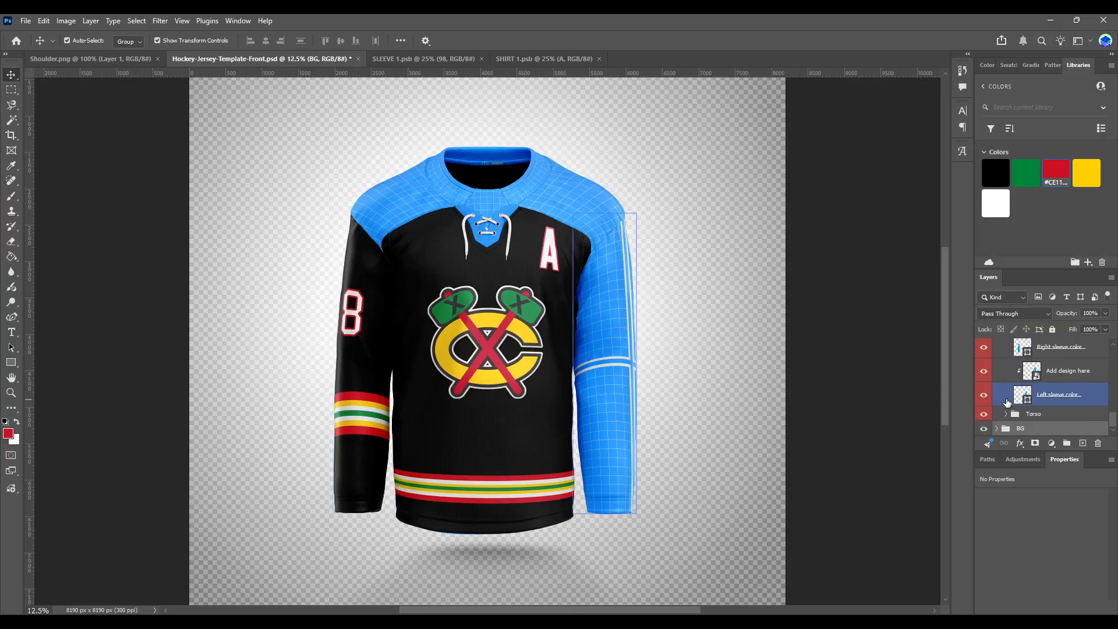
left_click(1006, 414)
scroll(1016, 407, "down", 3)
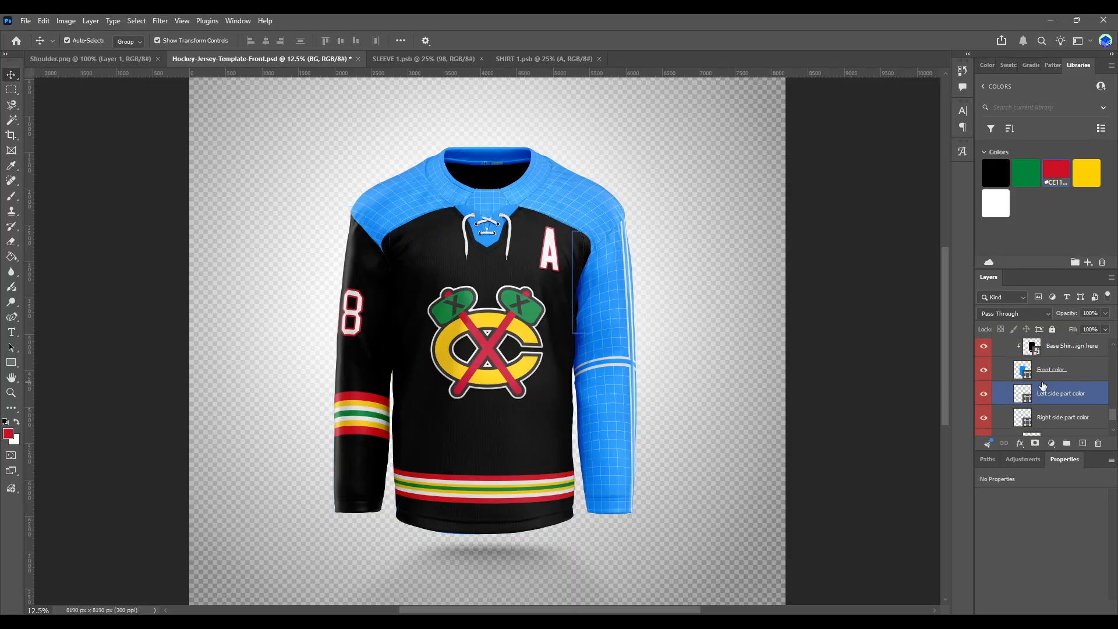
double_click(1030, 348)
left_click(119, 357)
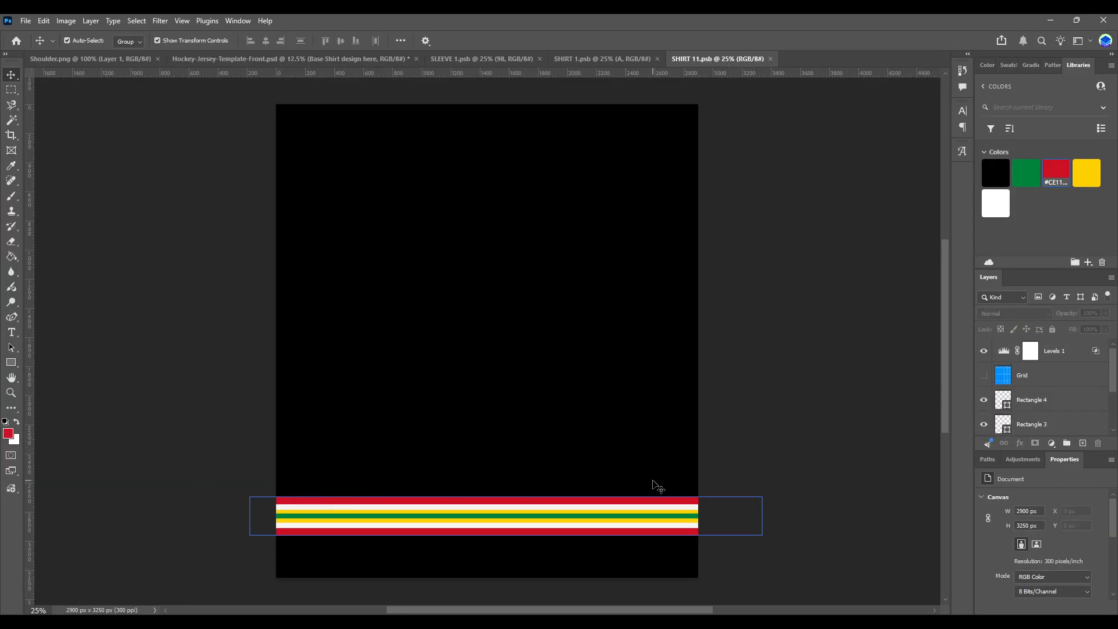
- Select all the stripe rectangles near the torso's lower edge and delete them, keeping the black BG Color layer
left_click(1075, 404)
scroll(1074, 403, "down", 3)
left_click(1073, 402, "shift")
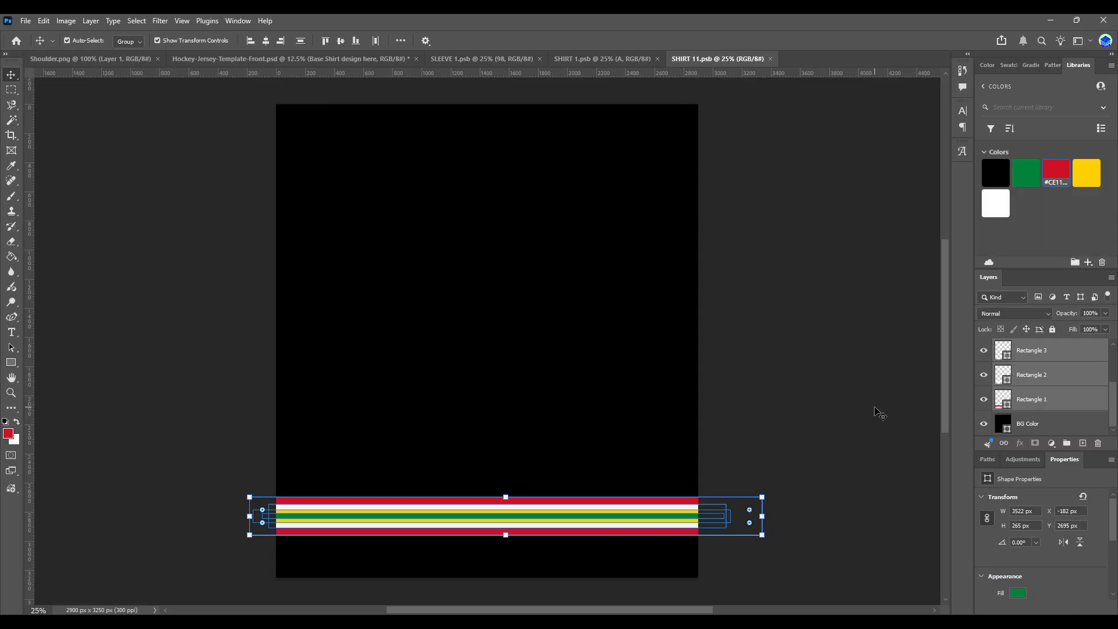
key("Delete")
- Draw a red rectangle about 3258 × 271 px across the lower part of the black torso
left_click(11, 362)
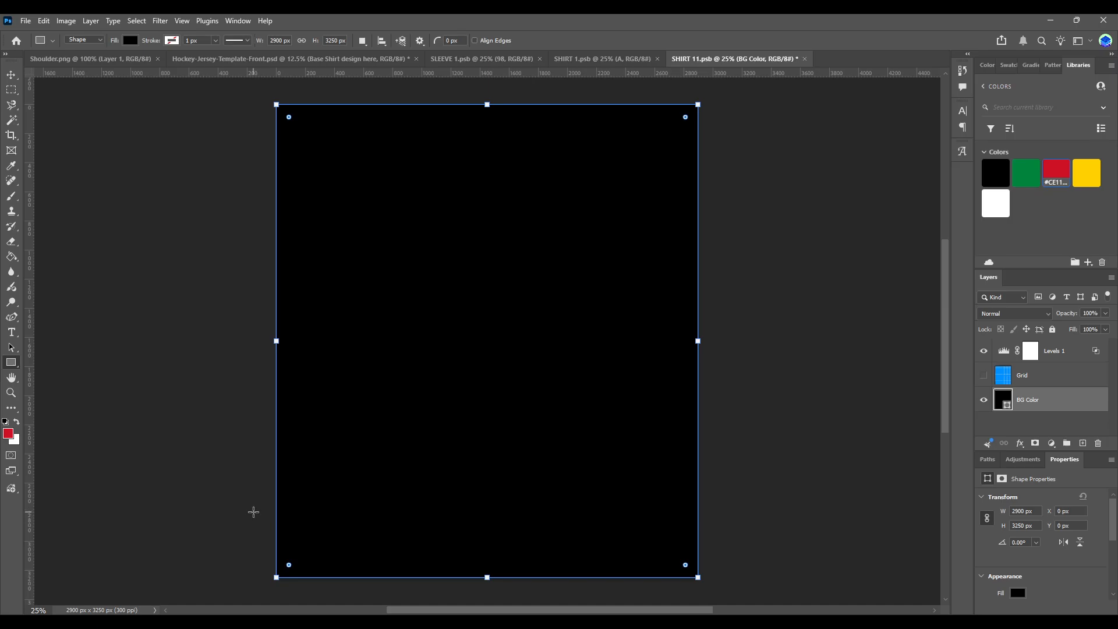
left_click_drag(252, 512, 726, 550)
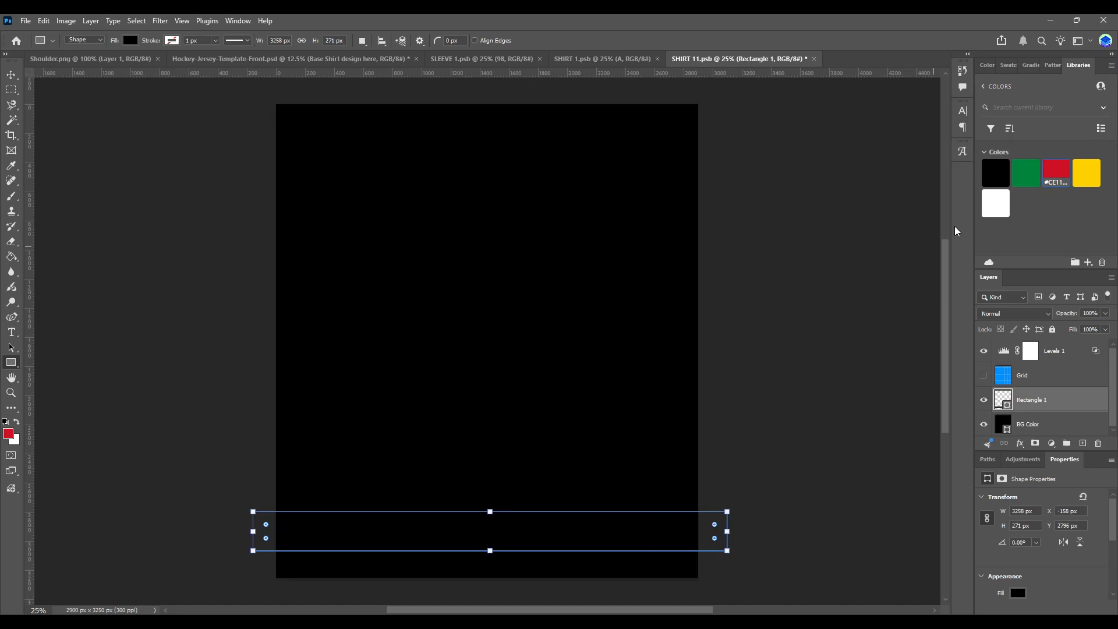
left_click(1061, 176)
- Draw a white stripe about 3030 × 119 px across the red band and center it vertically within the band
left_click_drag(273, 522, 714, 539)
left_click(994, 200)
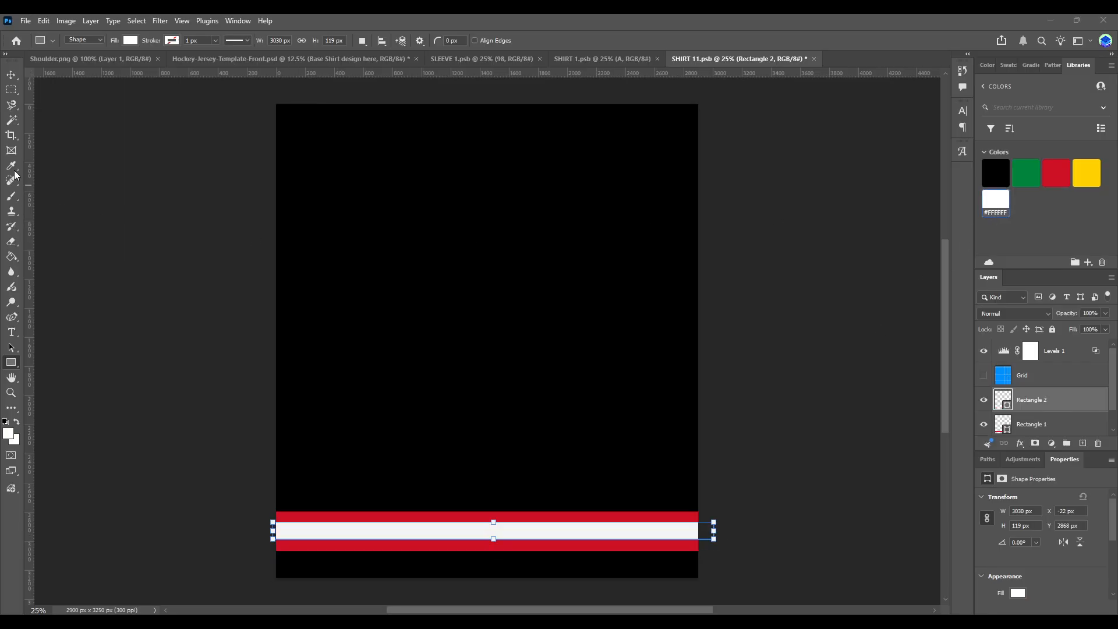
left_click(11, 74)
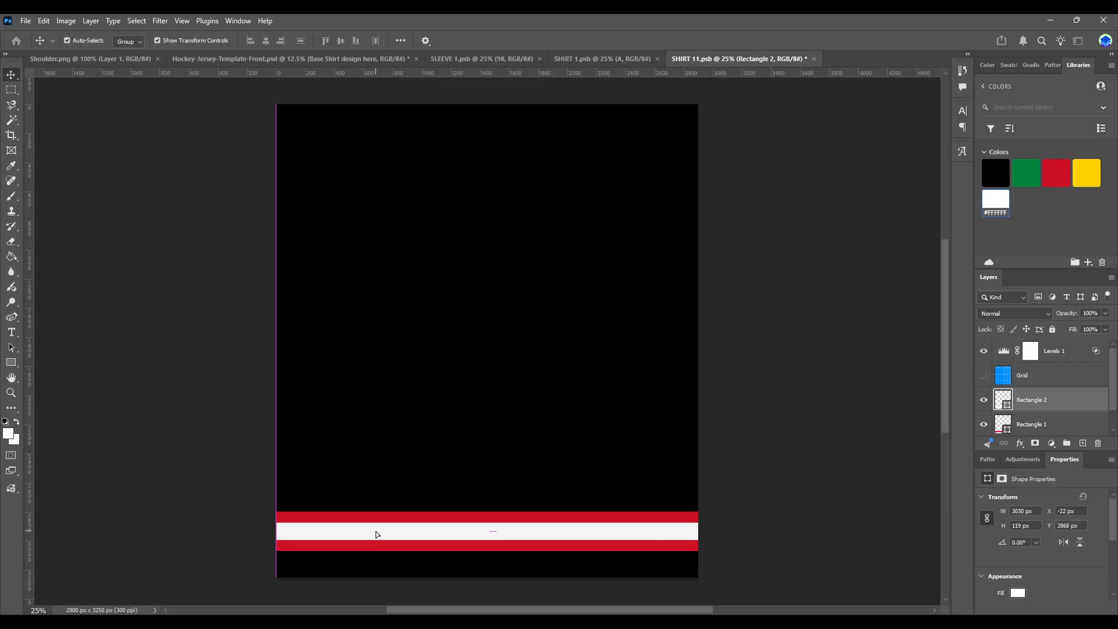
left_click_drag(375, 531, 379, 532)
- Draw a yellow band about 3110 × 167 px above the red one and center a green stripe about 3022 × 95 px inside it
left_click(11, 363)
left_click_drag(261, 475, 713, 498)
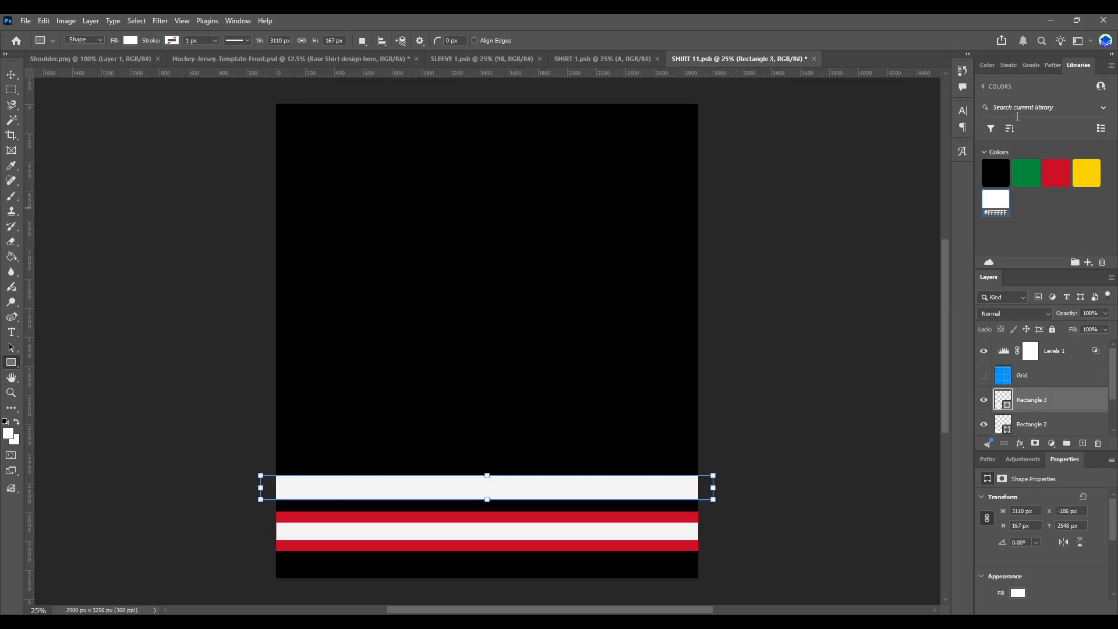
left_click(1086, 173)
left_click_drag(270, 481, 709, 495)
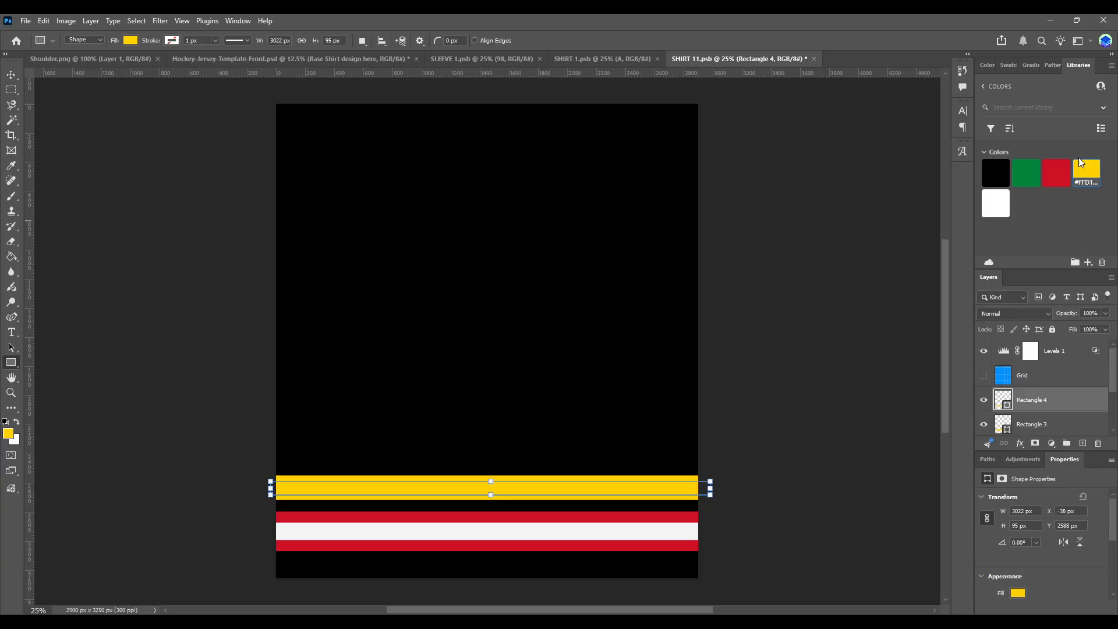
left_click(1025, 173)
left_click(11, 75)
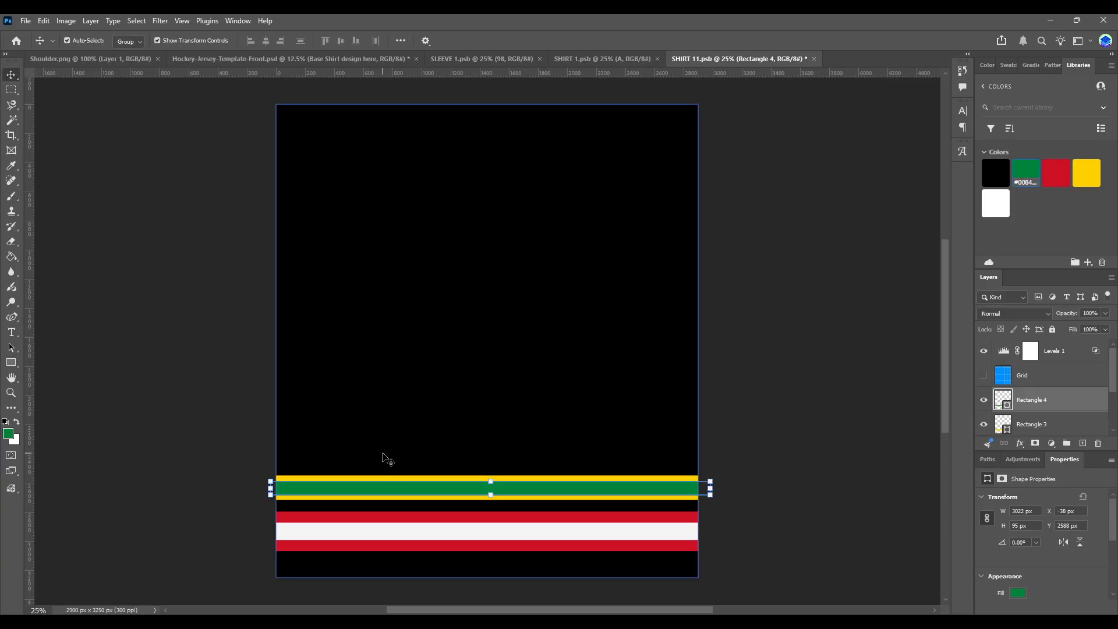
left_click_drag(411, 492, 411, 489)
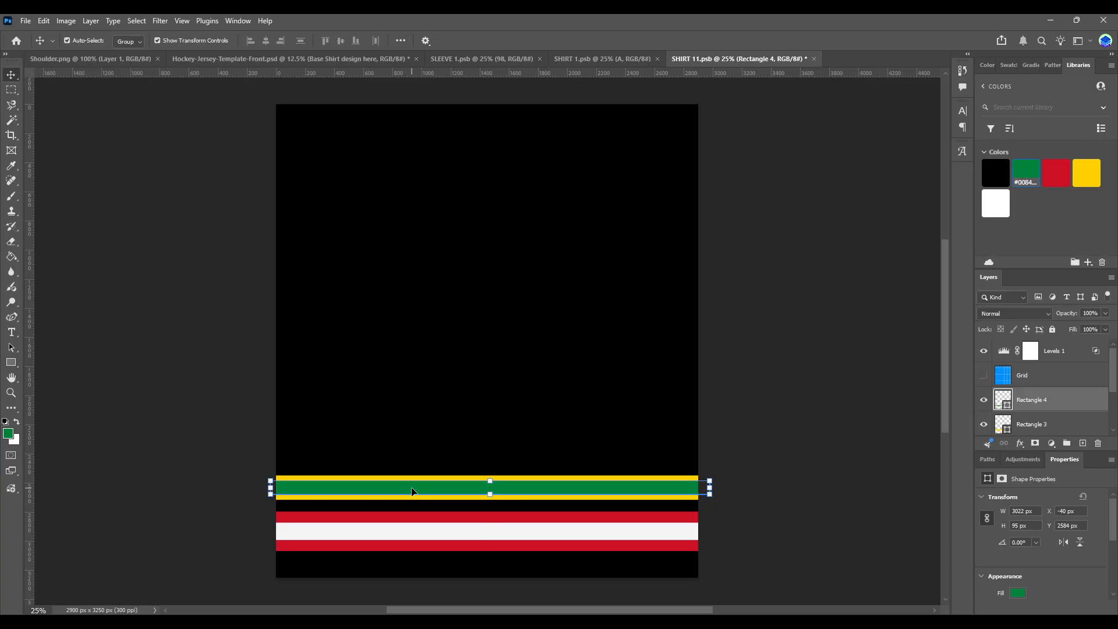
- Duplicate the red band with its white stripe and place the copy just above the yellow and green band
left_click(671, 530)
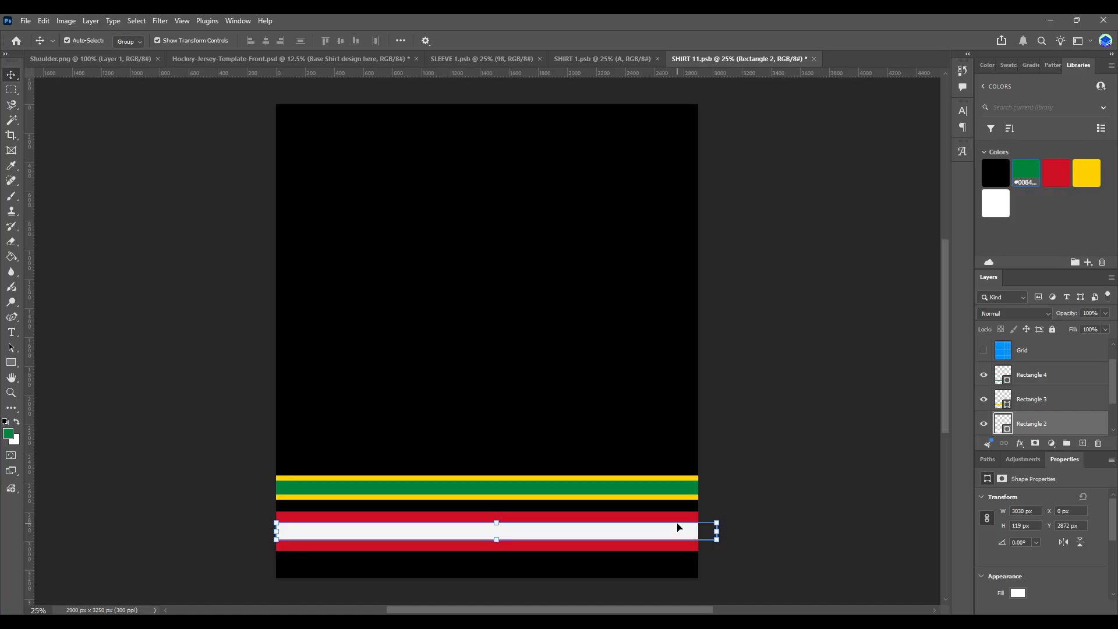
scroll(1070, 408, "down", 2)
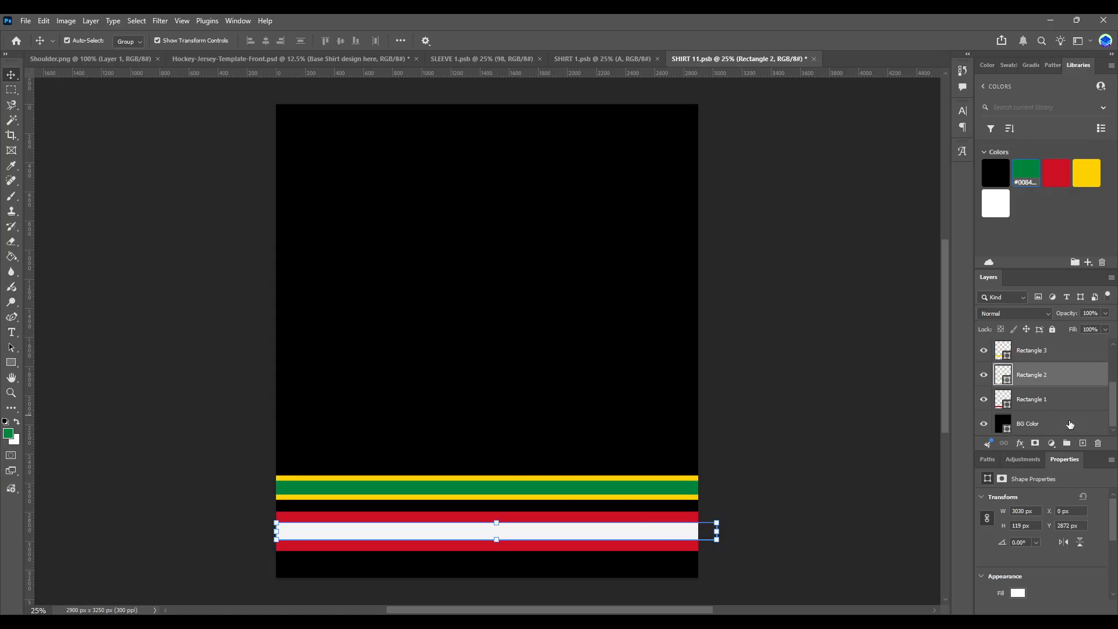
left_click(1048, 399, "shift")
left_click_drag(303, 530, 303, 341)
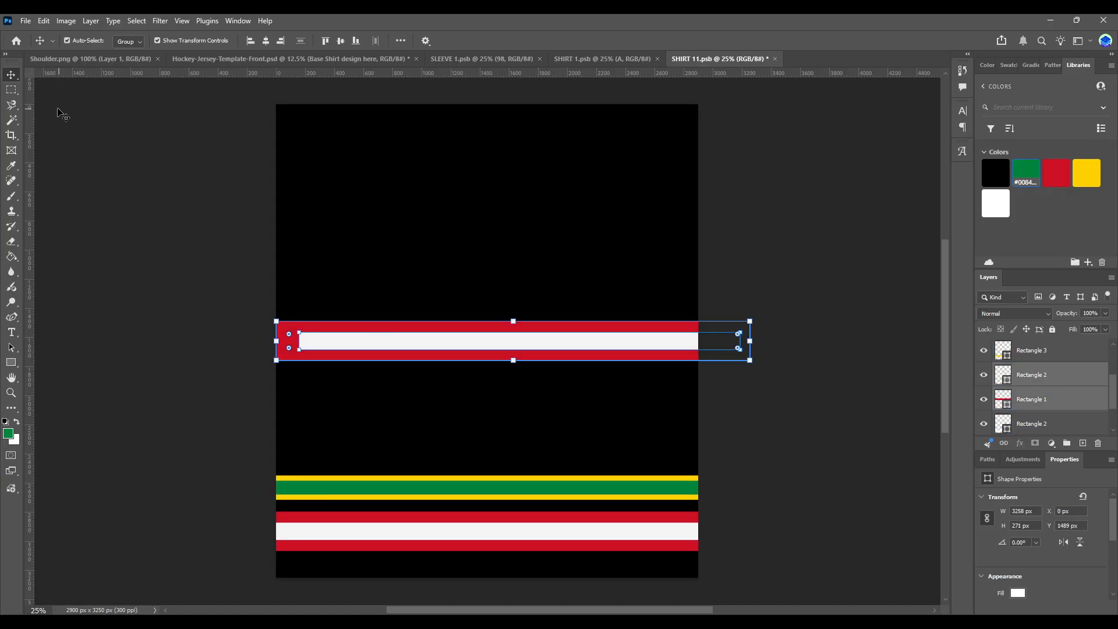
left_click_drag(394, 327, 365, 434)
- Deselect the stripes, save the torso design and check the three bands on the jersey mockup
left_click(207, 308)
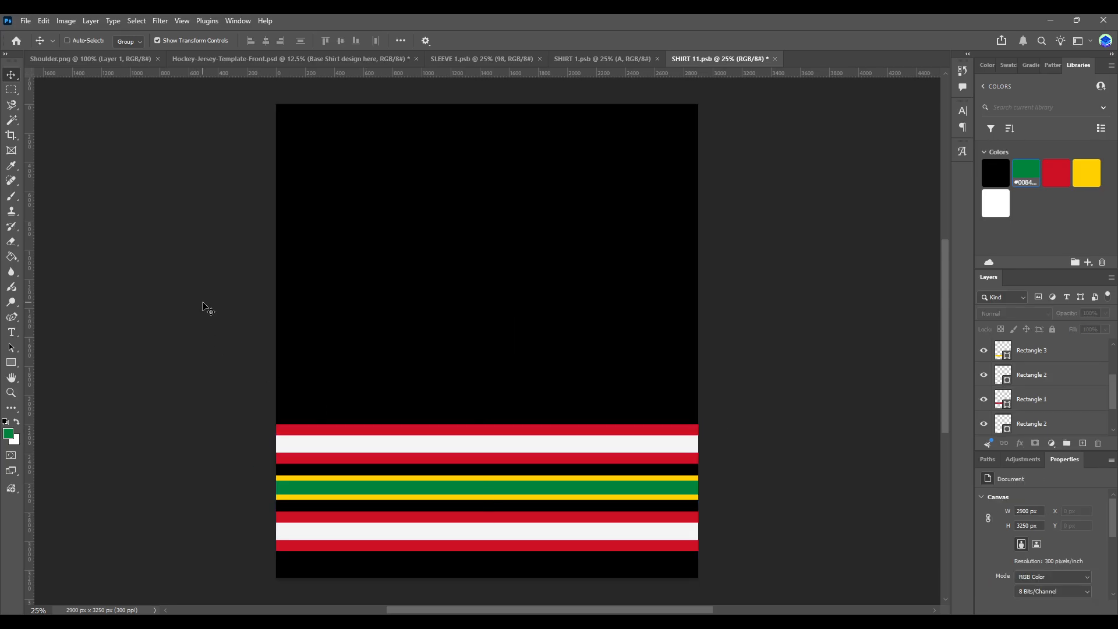
key("ctrl+s")
left_click(324, 62)
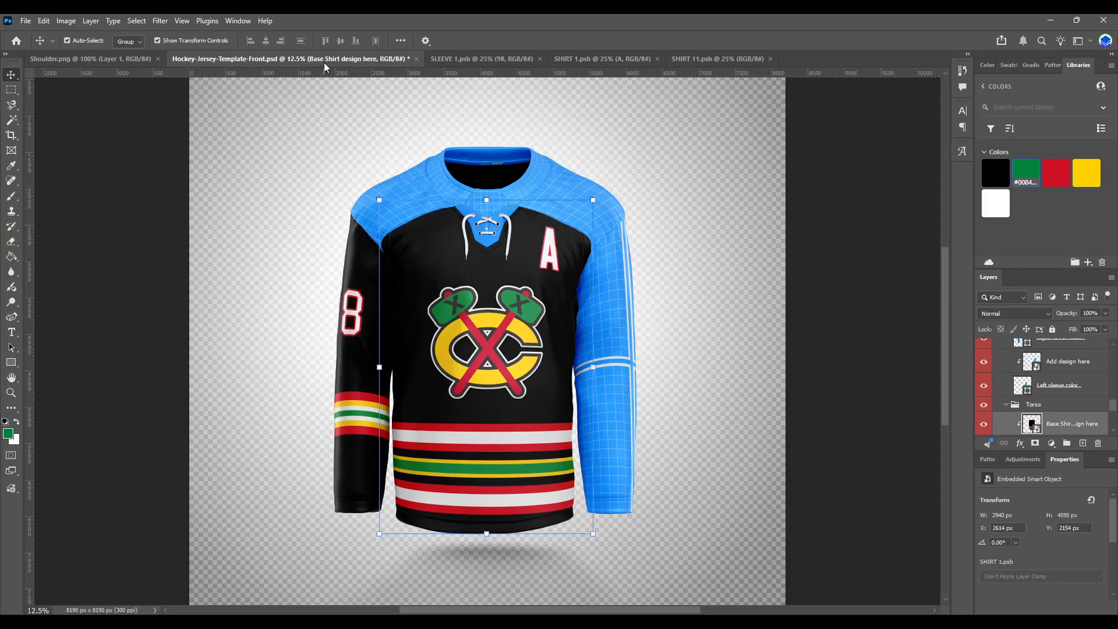
- Return to SHIRT 11.psb and undo the stripe edits back to the single red band
left_click(720, 59)
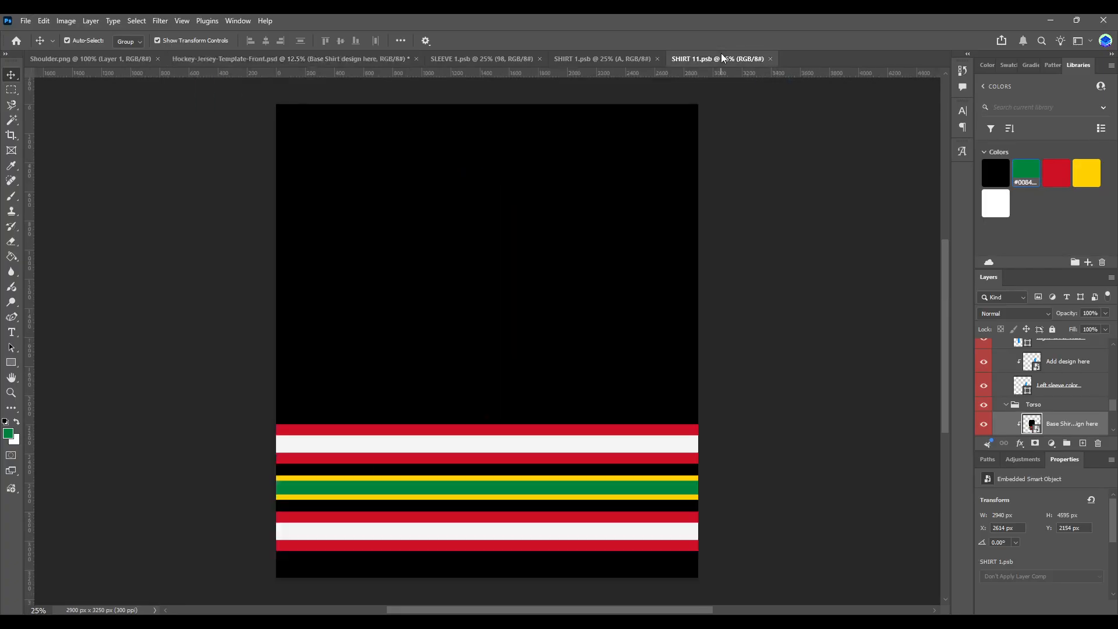
left_click(357, 457)
left_click(356, 537)
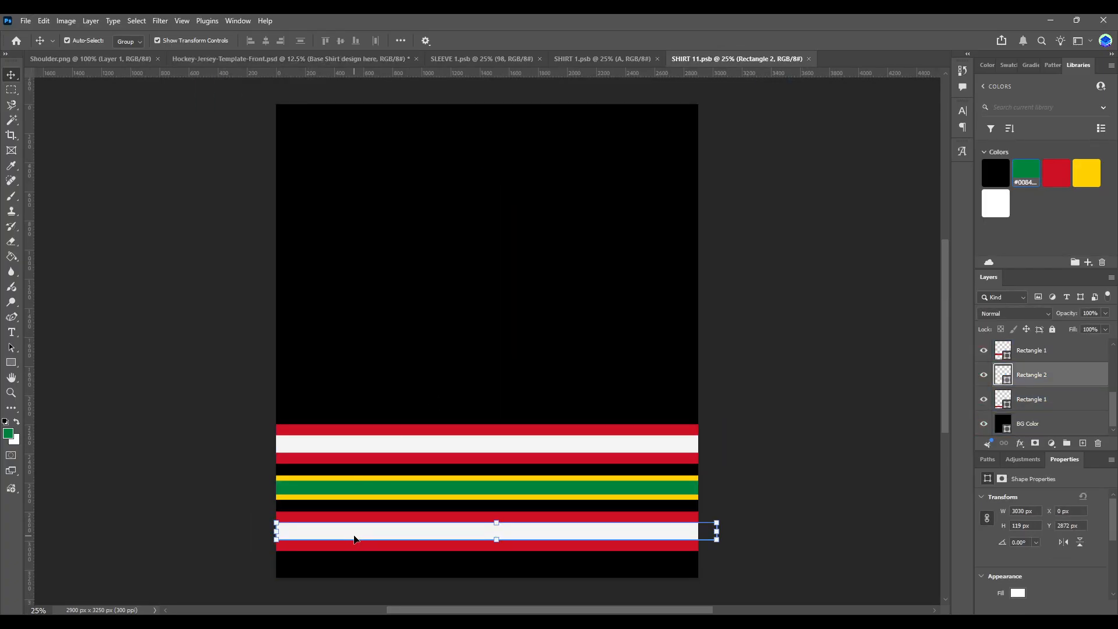
key("ctrl+z")
key("ctrl+z")
key("ctrl+z")
key("ctrl+z")
key("ctrl+z")
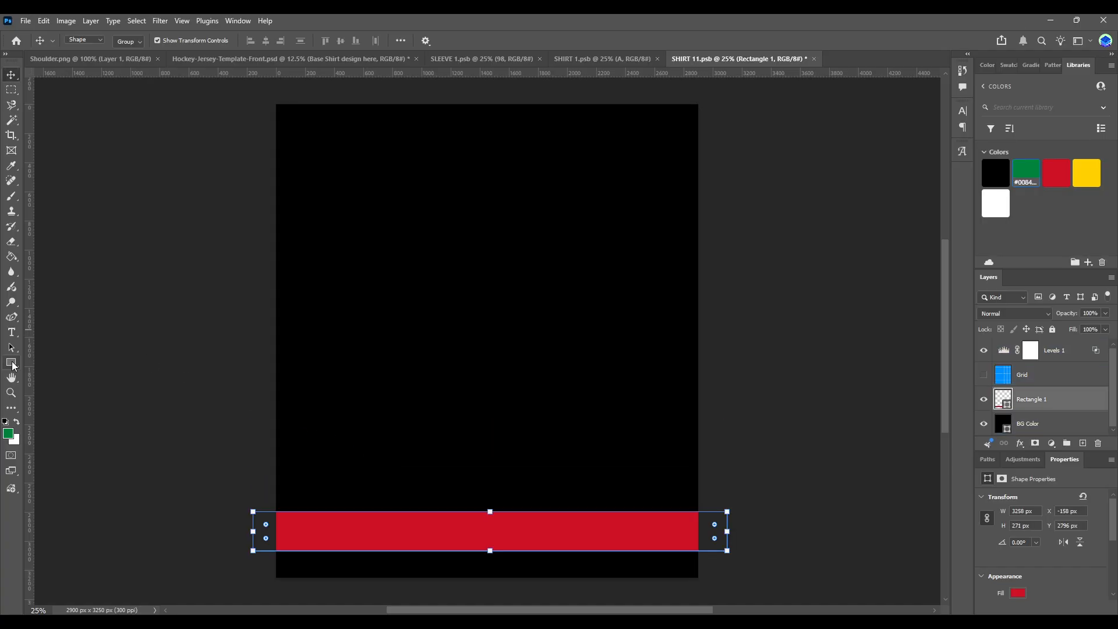
- Reduce the red band's height to about 171 px and move it down closer to the hem of the torso
left_click(11, 362)
left_click_drag(489, 513, 489, 526)
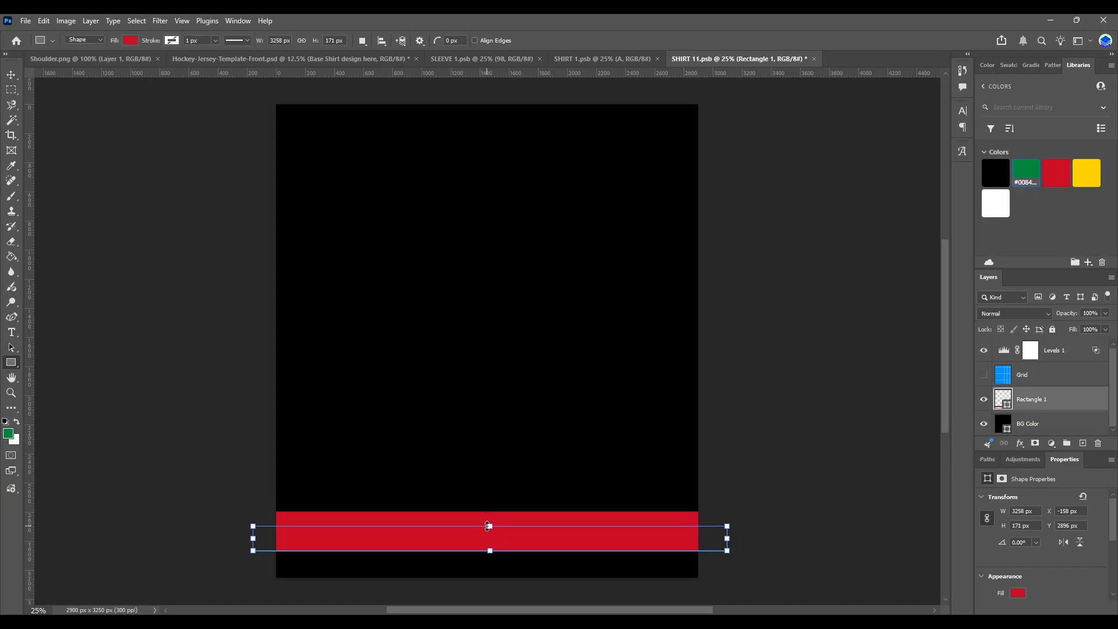
left_click(12, 75)
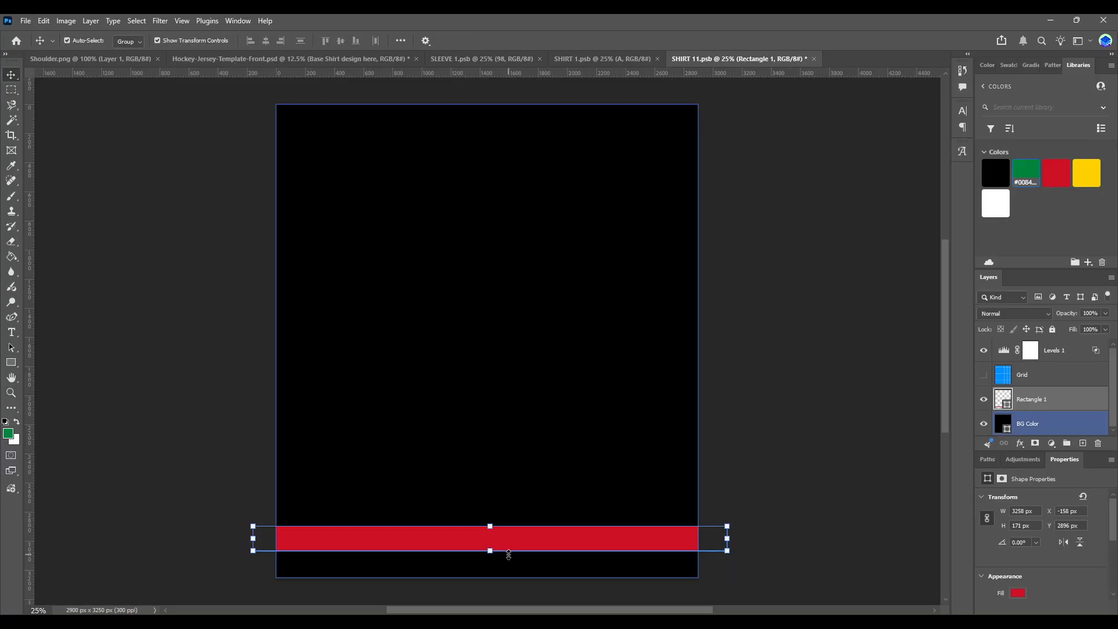
left_click_drag(510, 537, 505, 554)
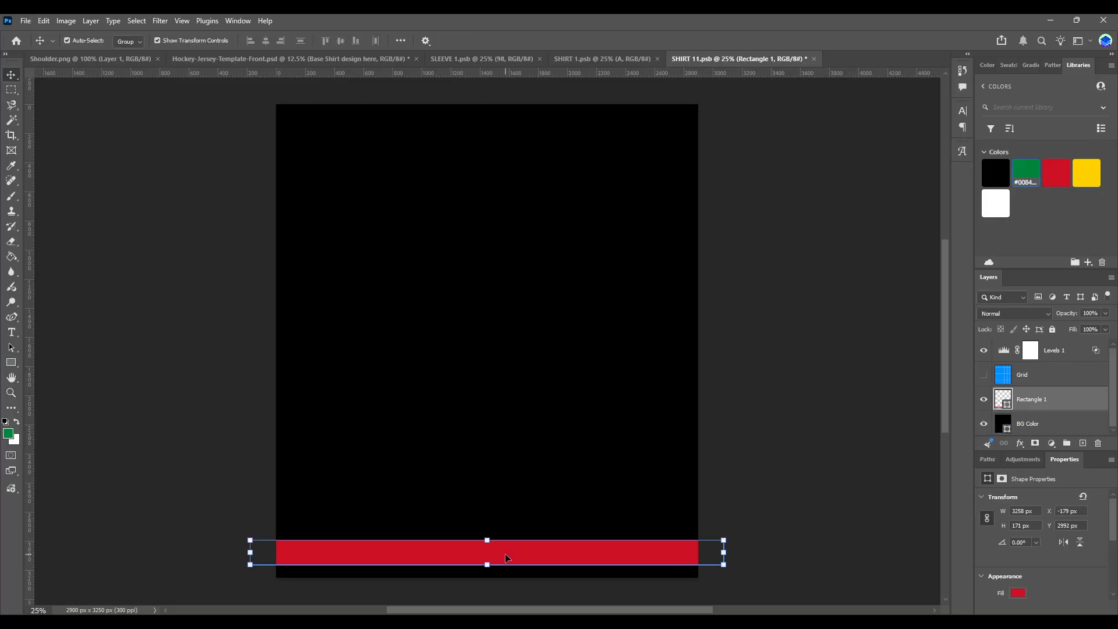
- Draw a white stripe about 2994 × 95 px along the middle of the red band
left_click(11, 362)
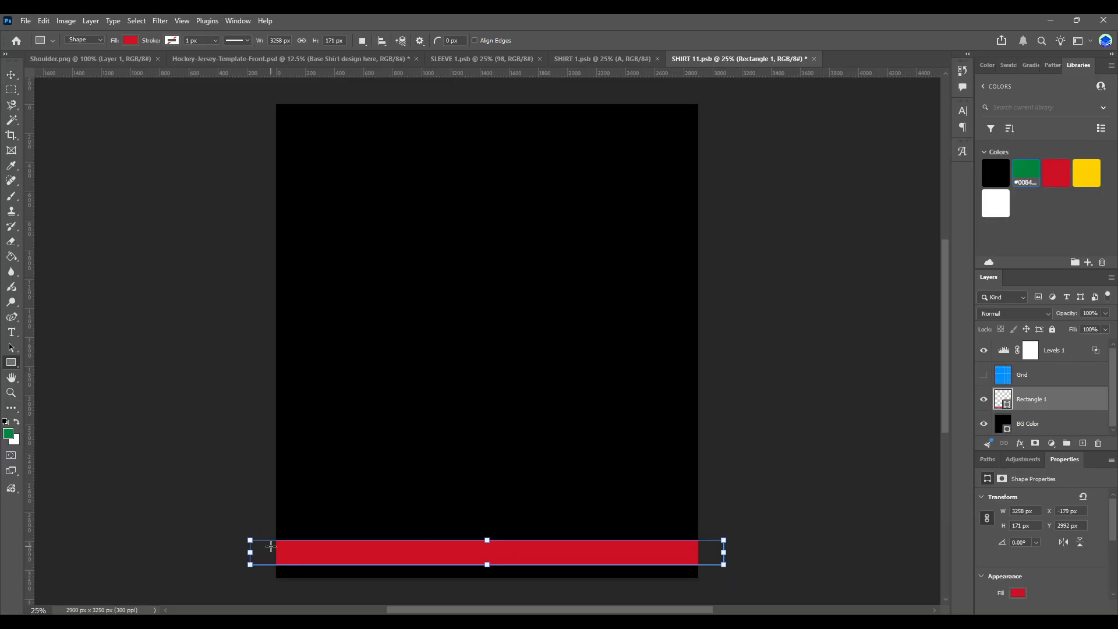
left_click_drag(270, 546, 706, 559)
left_click(995, 201)
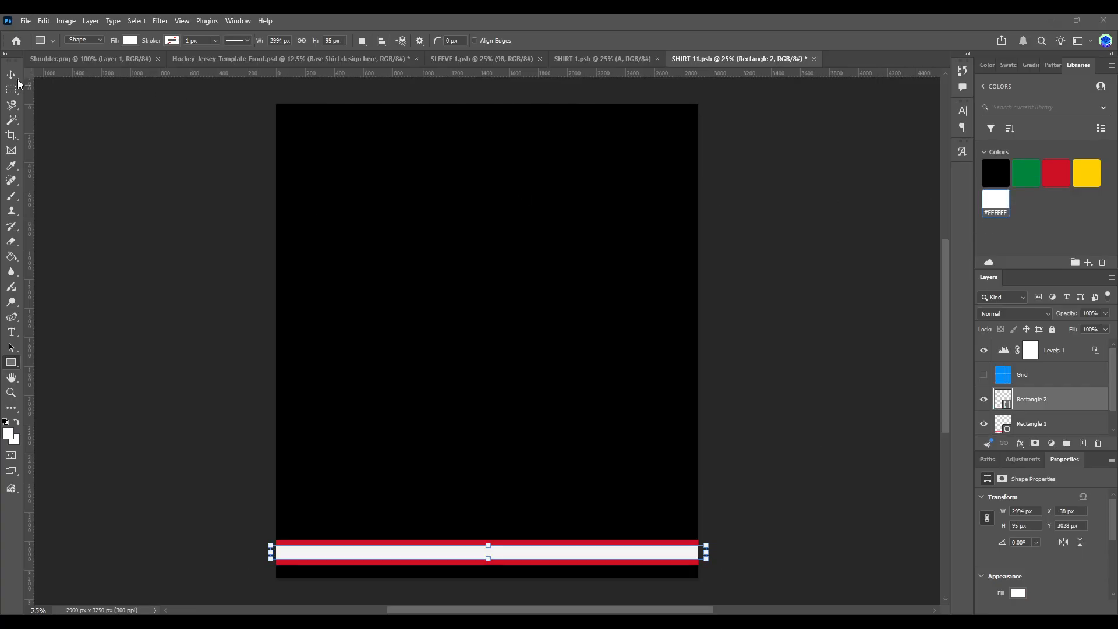
- Duplicate the white stripe, place the copy just above the red band and fill it with yellow
left_click(18, 81)
left_click(9, 363)
key("ctrl+c")
key("ctrl+v")
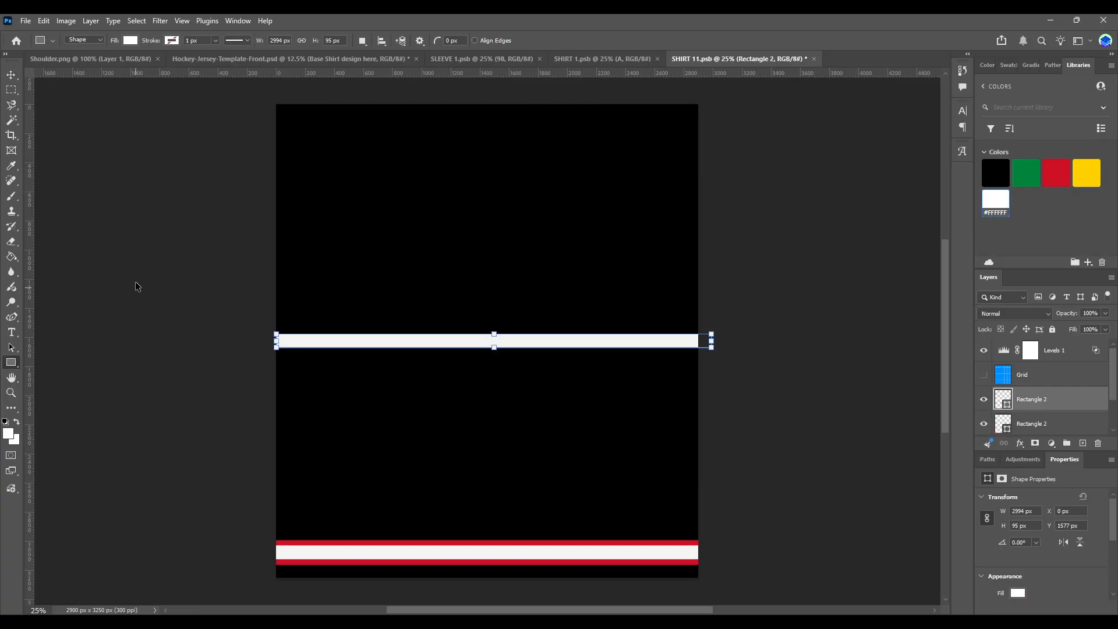
left_click(11, 77)
left_click_drag(371, 343, 386, 529)
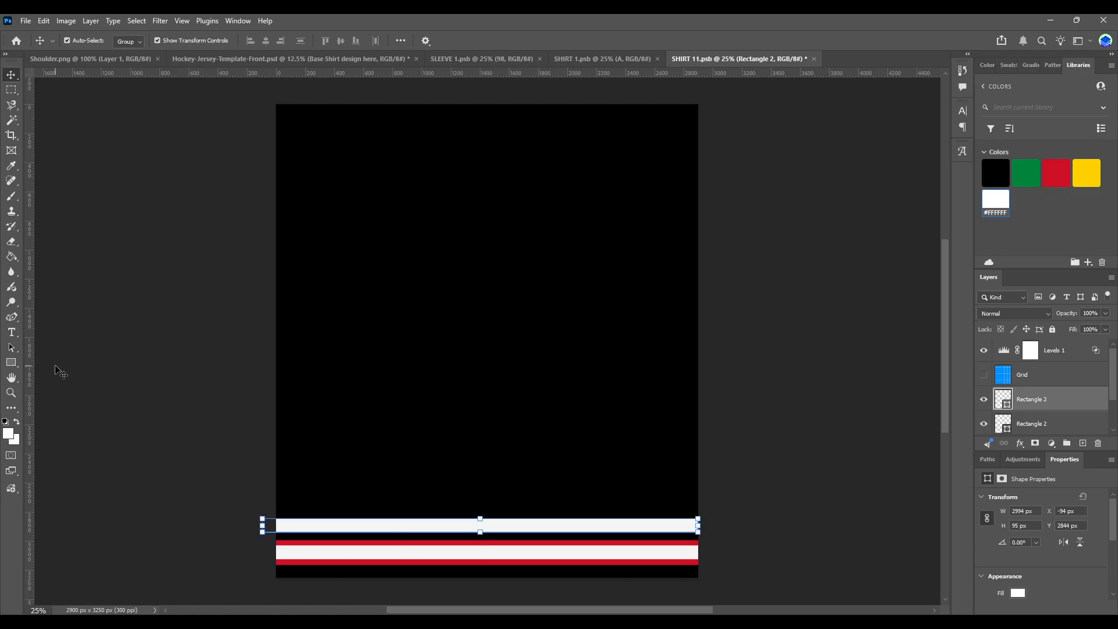
left_click(11, 363)
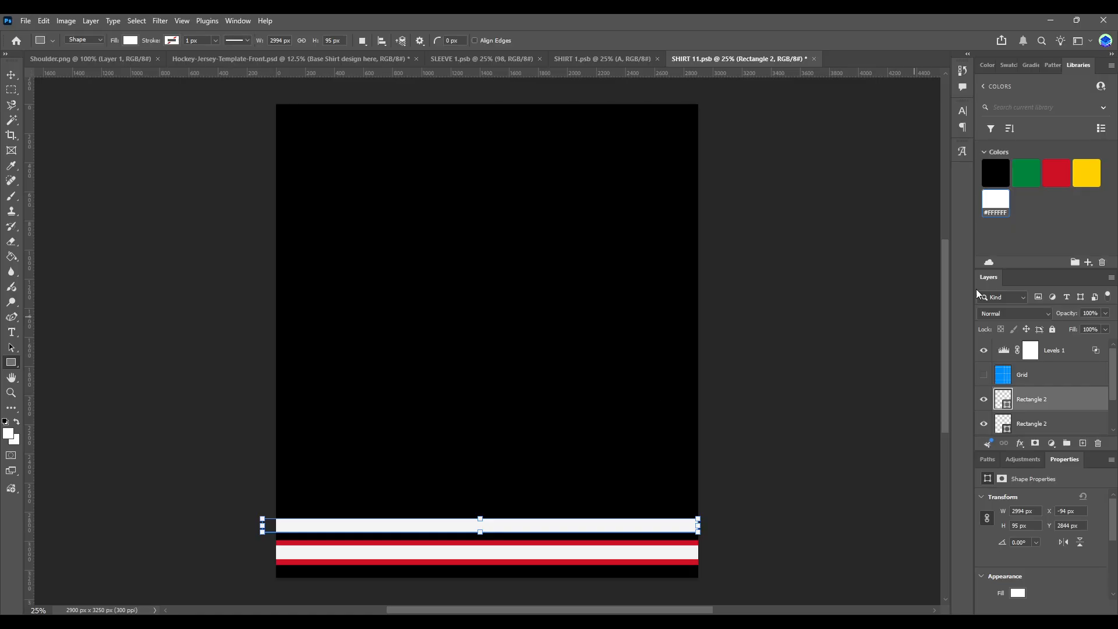
left_click(1086, 173)
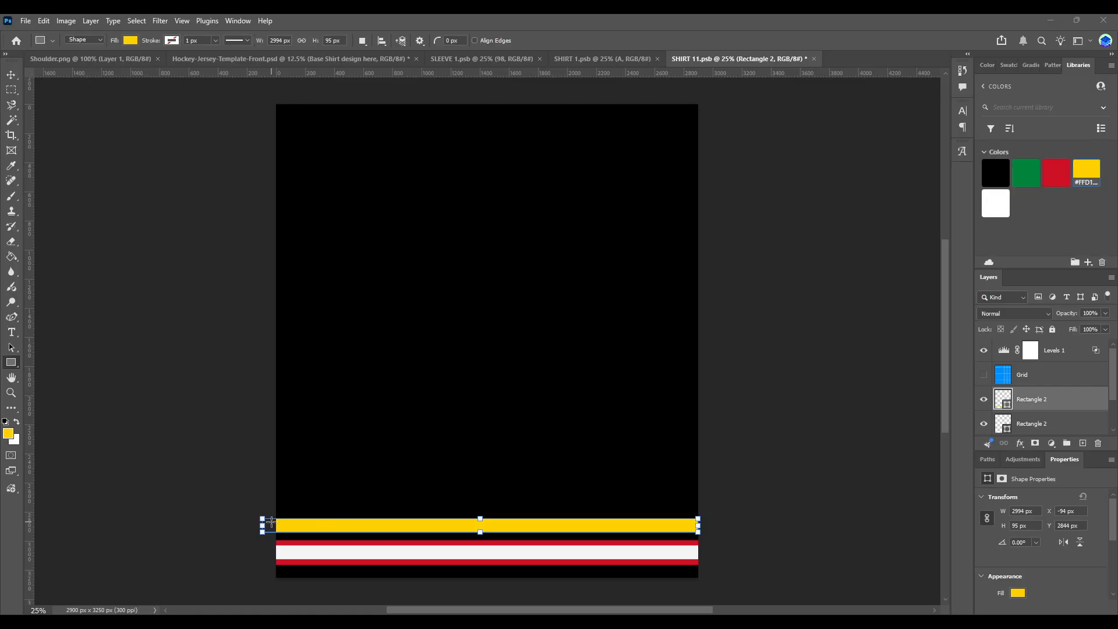
- Draw a green stripe about 3138 × 51 px inside the yellow band, center it vertically and deselect it
left_click_drag(271, 522, 728, 530)
left_click(1026, 175)
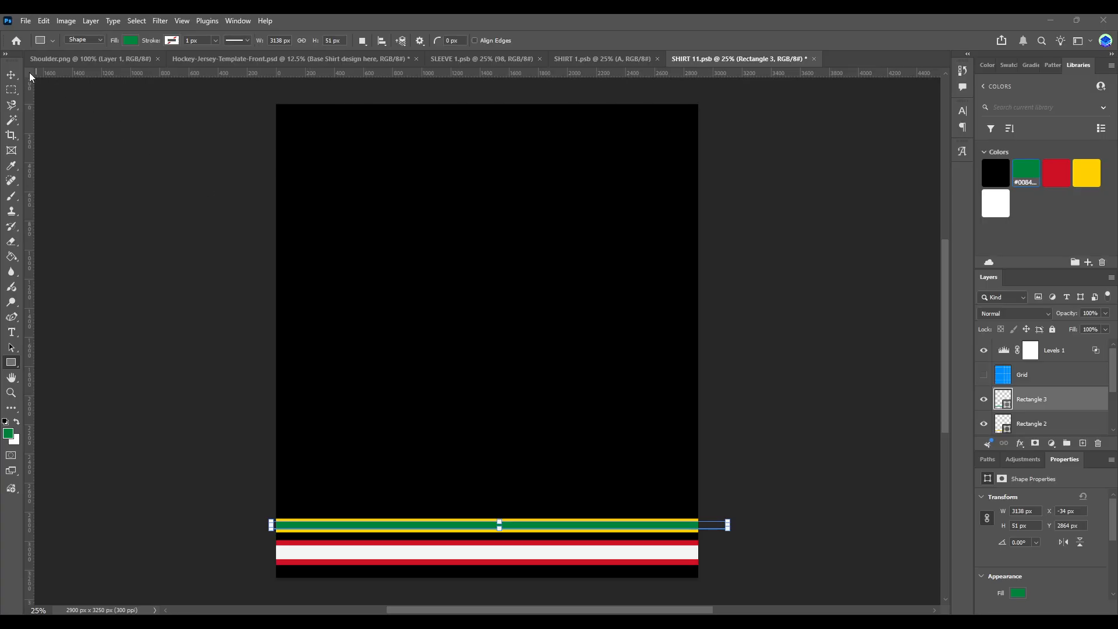
left_click(11, 75)
left_click_drag(481, 528, 481, 526)
left_click(159, 389)
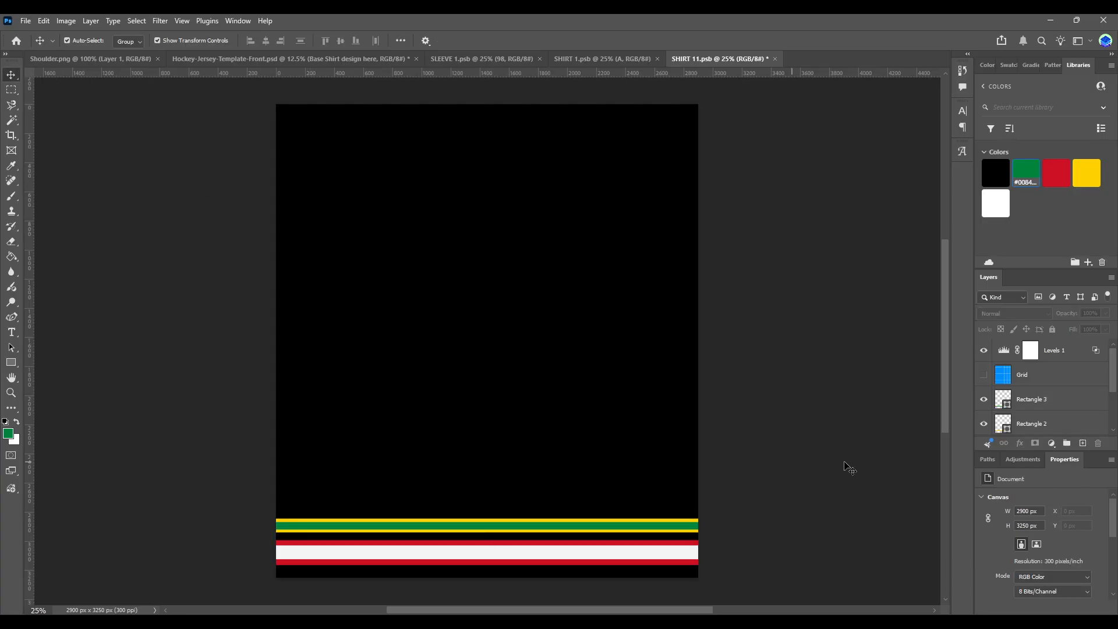
- Duplicate the red-edged white band above the green-and-yellow stripe with matching spacing, and save to update the jersey template
scroll(1053, 411, "down", 2)
left_click(1052, 401)
left_click(1077, 379, "shift")
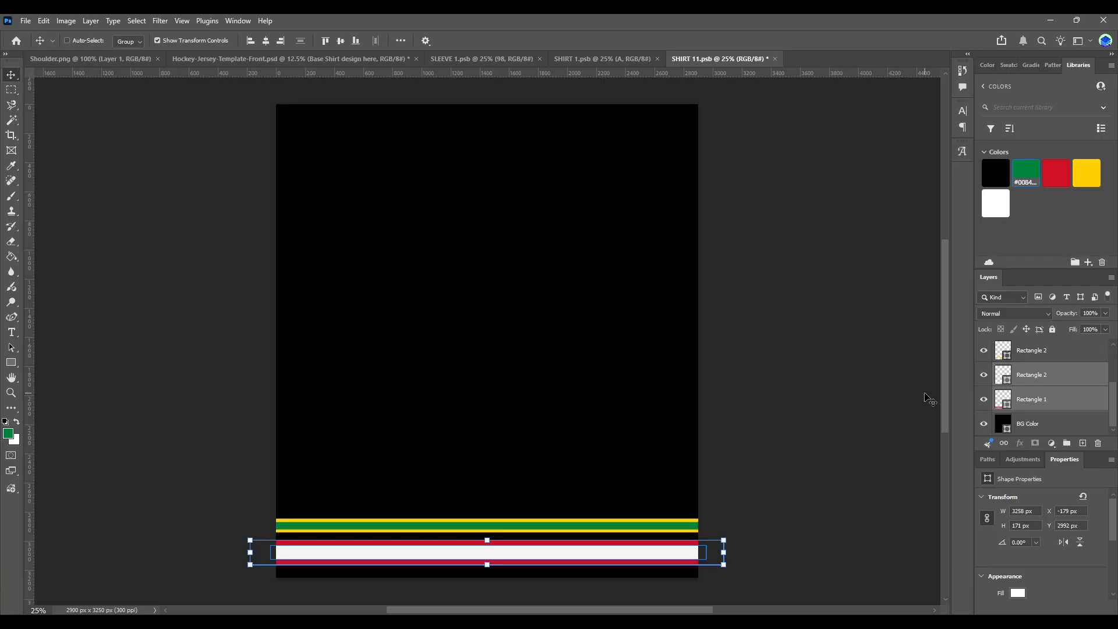
key("ctrl+c")
key("ctrl+v")
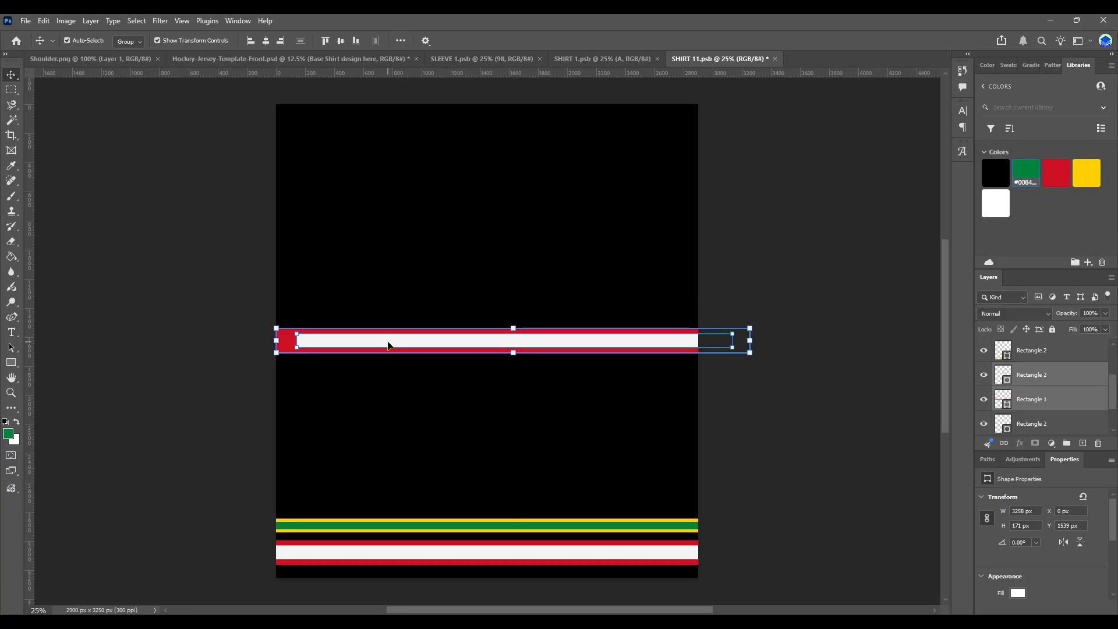
left_click_drag(387, 344, 365, 503)
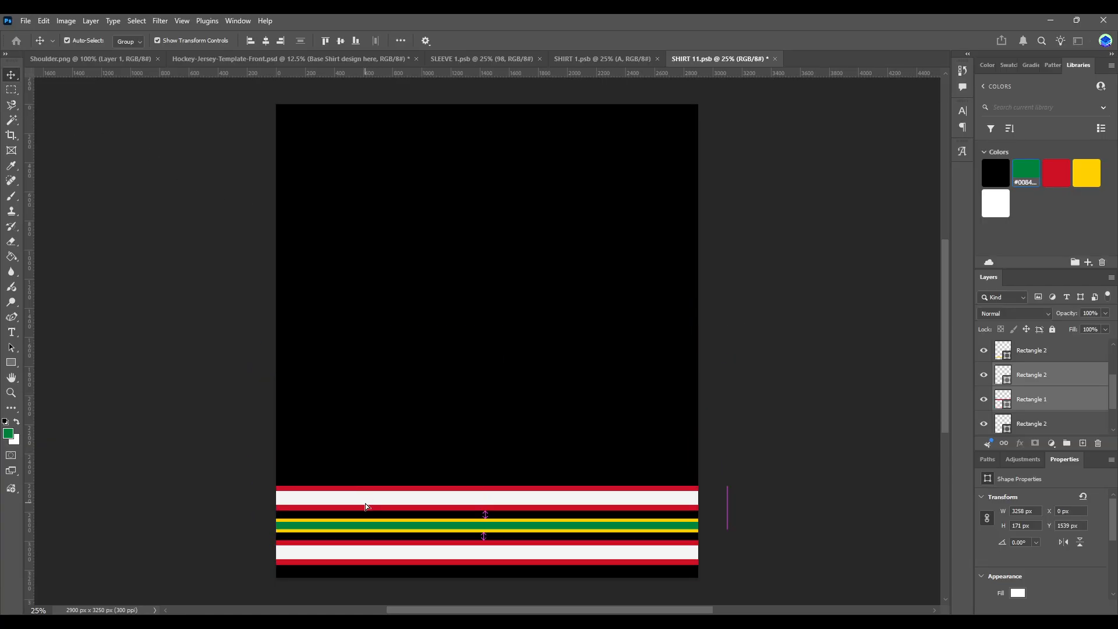
key("ctrl+s")
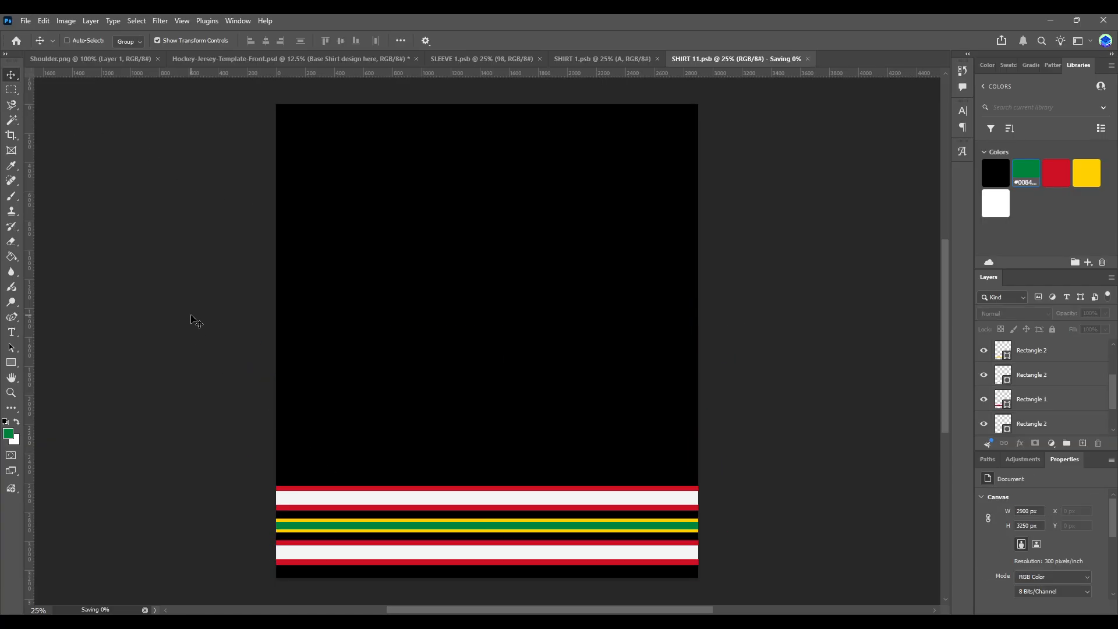
left_click(305, 61)
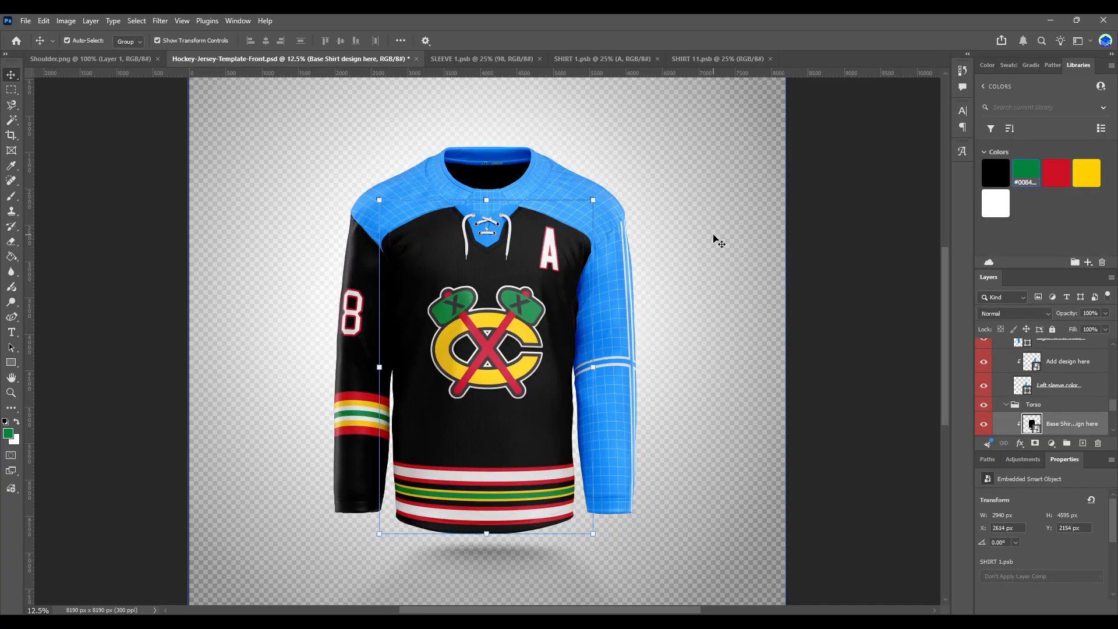
- In SHIRT 11.psb, recolor the upper band with white #FFFFFF edges and a red center stripe
left_click(689, 58)
left_click(410, 498)
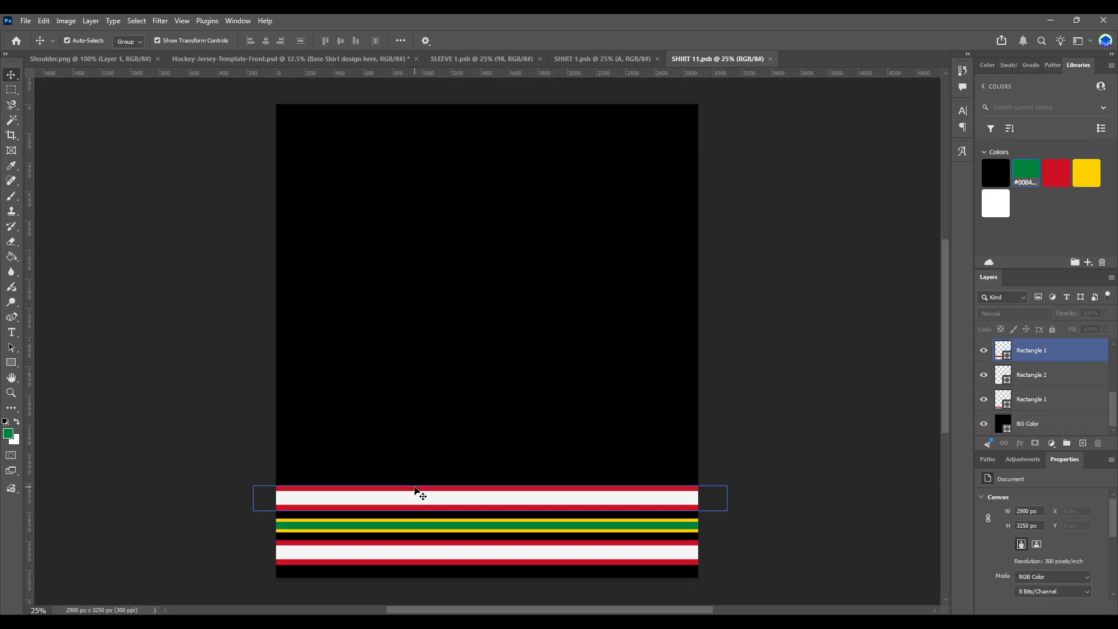
left_click_drag(995, 203, 524, 501)
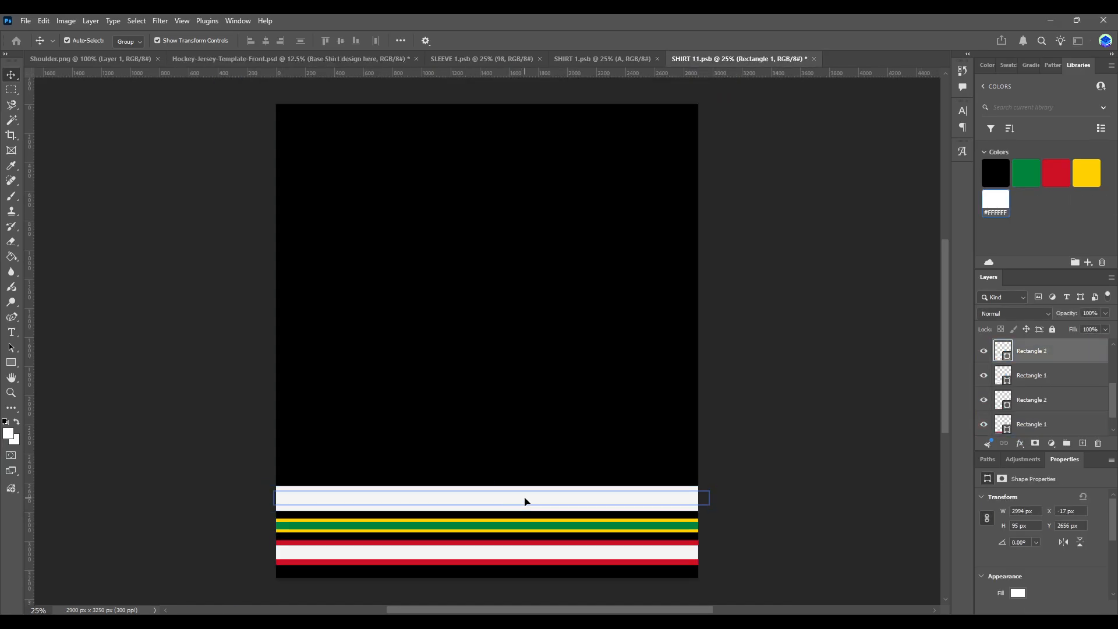
left_click(1054, 181)
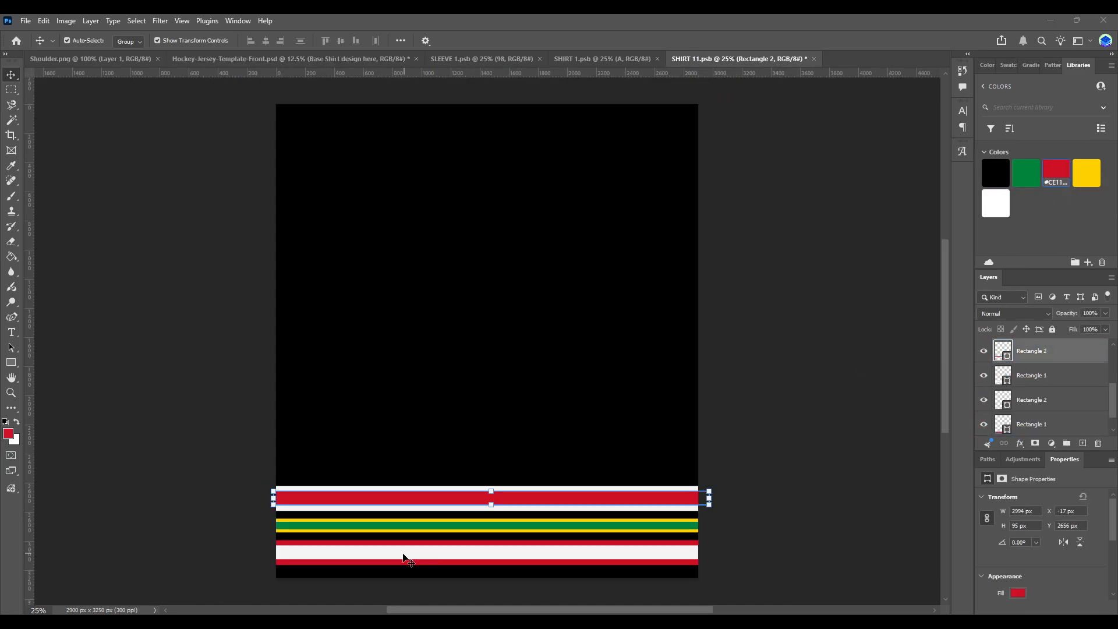
- Recolor the lower band with a red center and white #FFFFFF edges, and save SHIRT 11.psb
left_click(337, 558)
left_click(1052, 169)
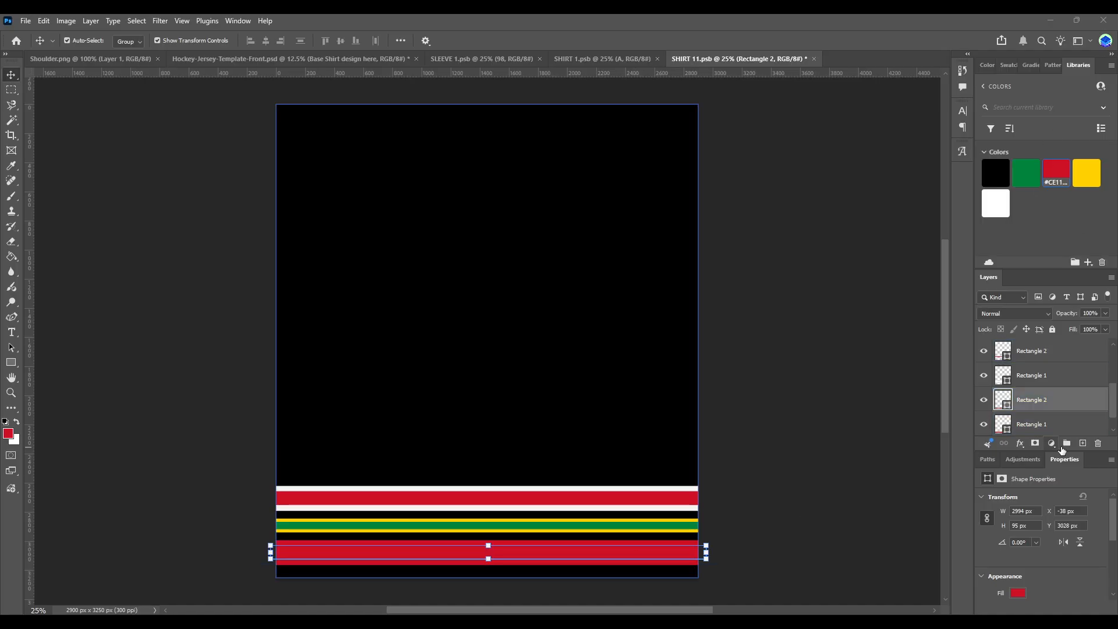
left_click(656, 542)
left_click(997, 201)
left_click(115, 245)
key("ctrl+s")
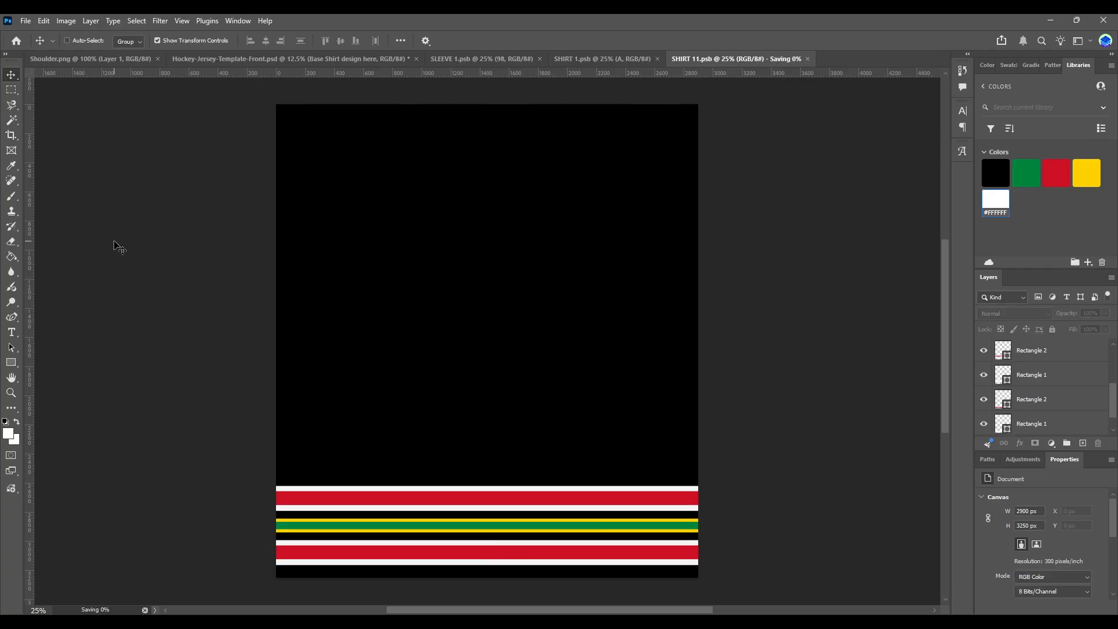
- Return to Hockey-Jersey-Template-Front.psd to check the recolored waist stripes on the jersey
left_click(603, 58)
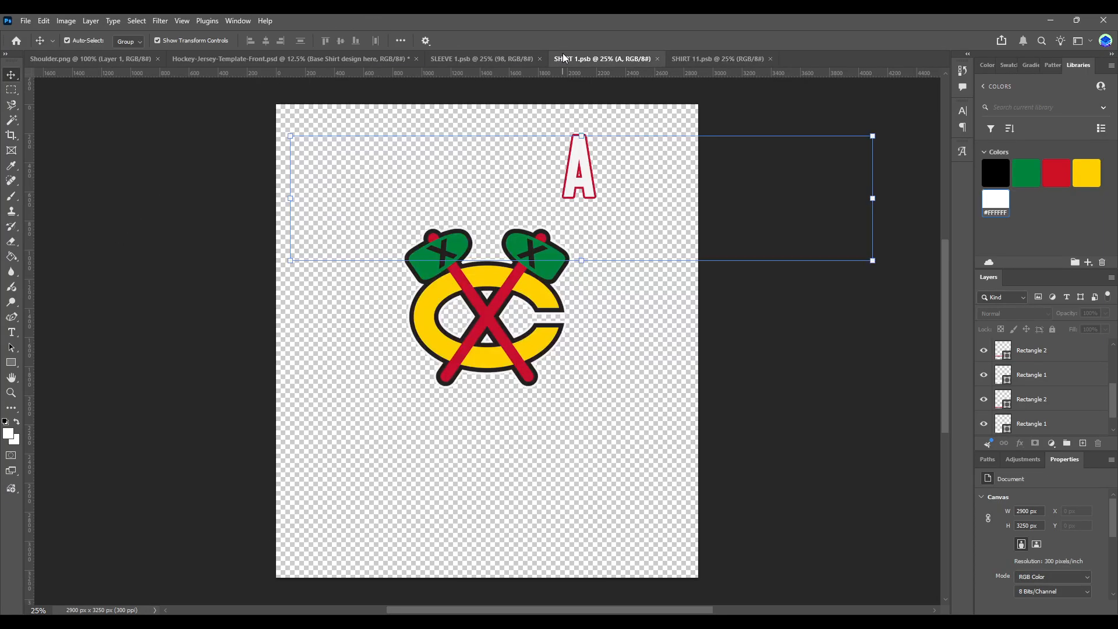
left_click(502, 58)
left_click(376, 59)
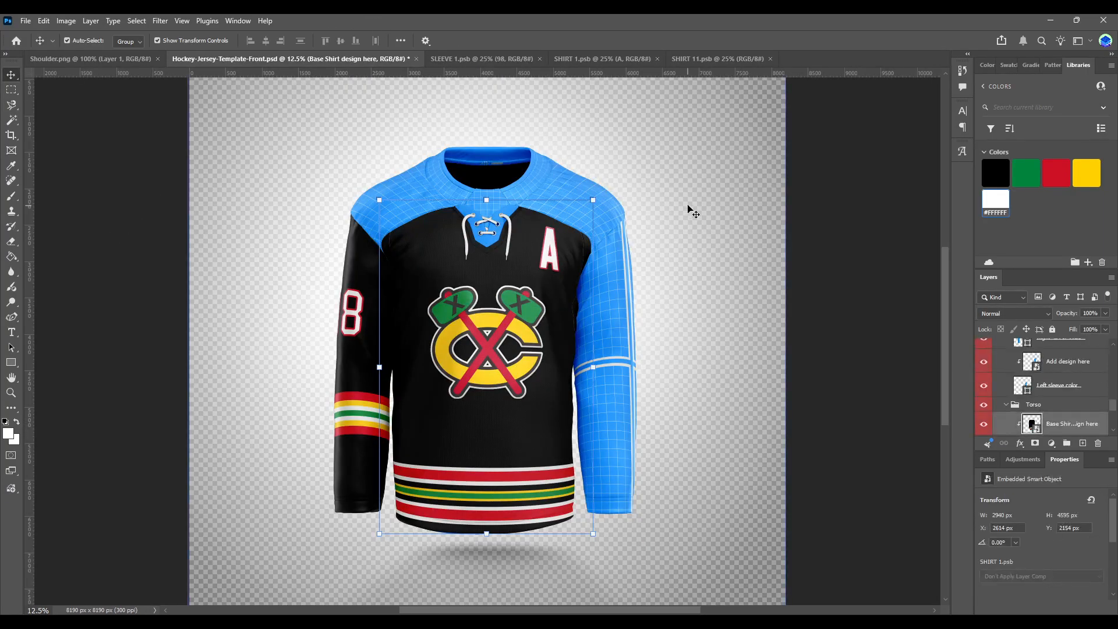
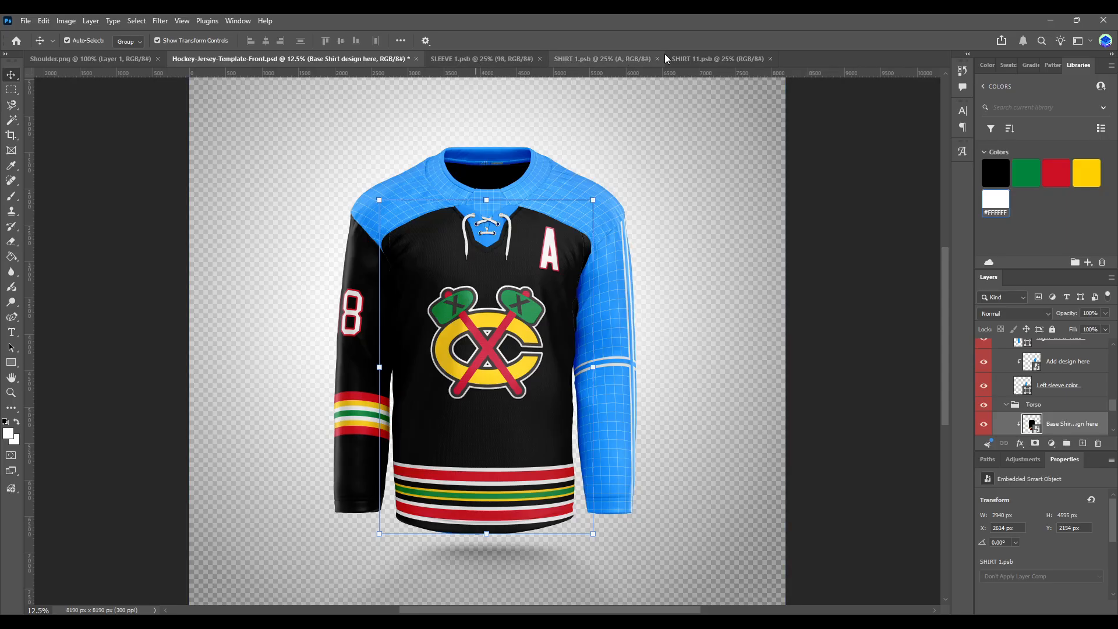
- Enlarge the crest logo in SHIRT 1.psb to about 1318 × 1255 px, recenter it horizontally, and save to update the jersey
left_click(591, 59)
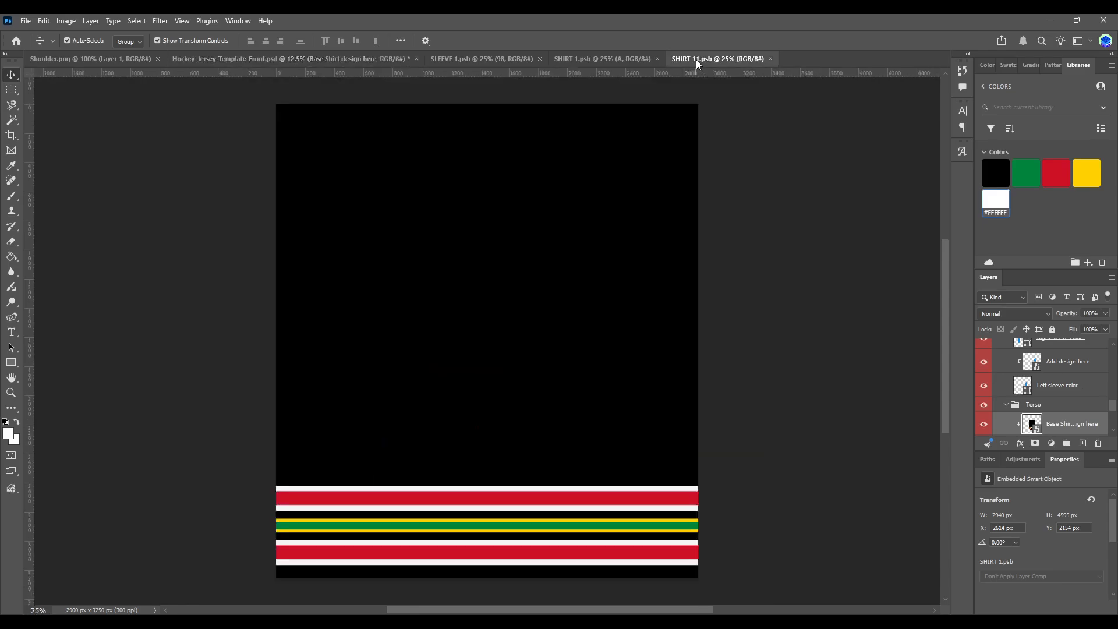
left_click(591, 59)
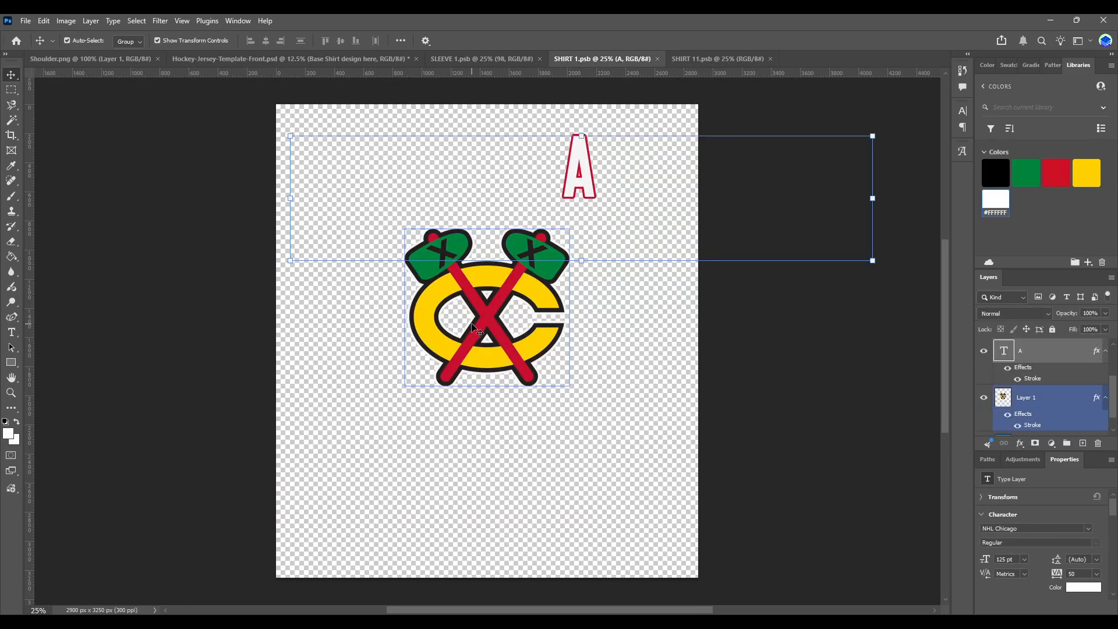
left_click(462, 343)
left_click_drag(567, 389, 594, 414)
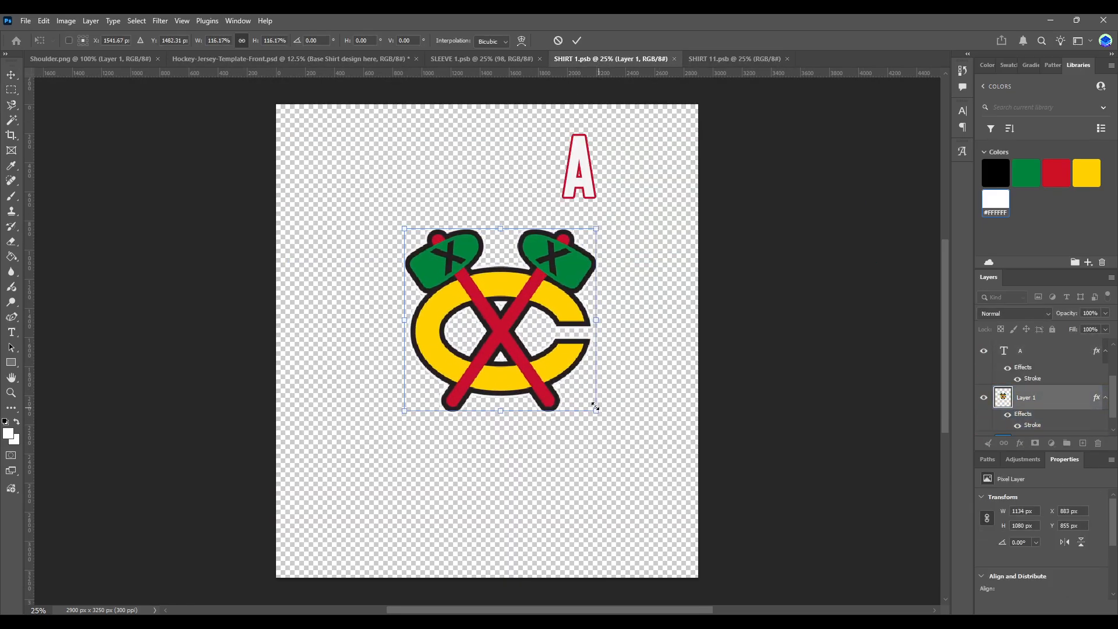
left_click_drag(499, 355, 484, 351)
key("Return")
key("ctrl+s")
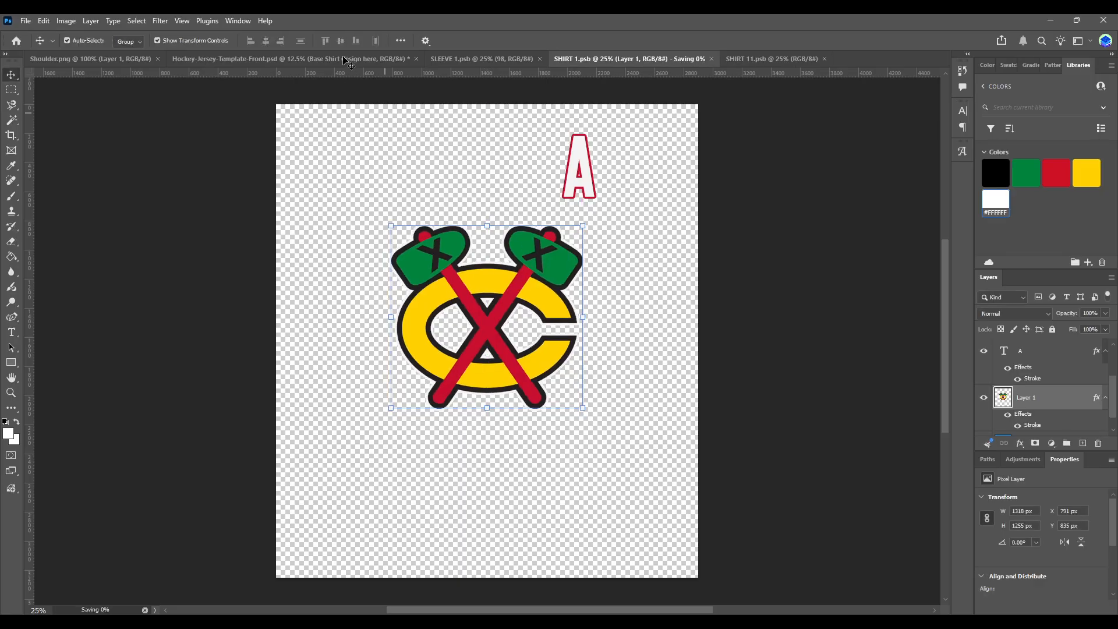
left_click(345, 58)
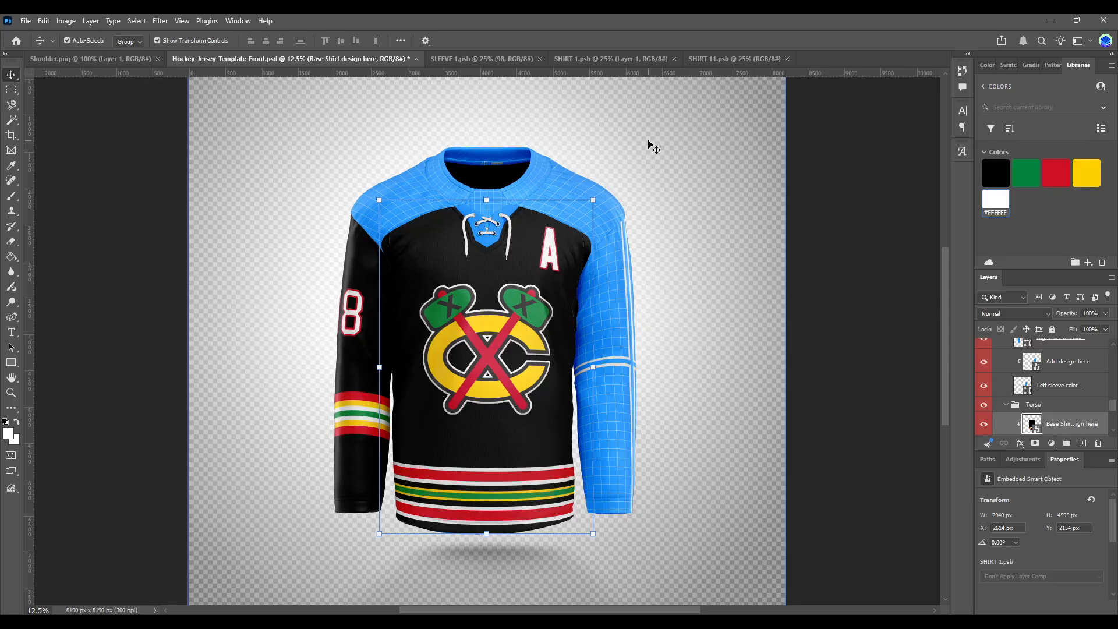
- Close SHIRT 1.psb and SHIRT 11.psb and bring up SLEEVE 1.psb
left_click(673, 59)
left_click(652, 59)
left_click(493, 58)
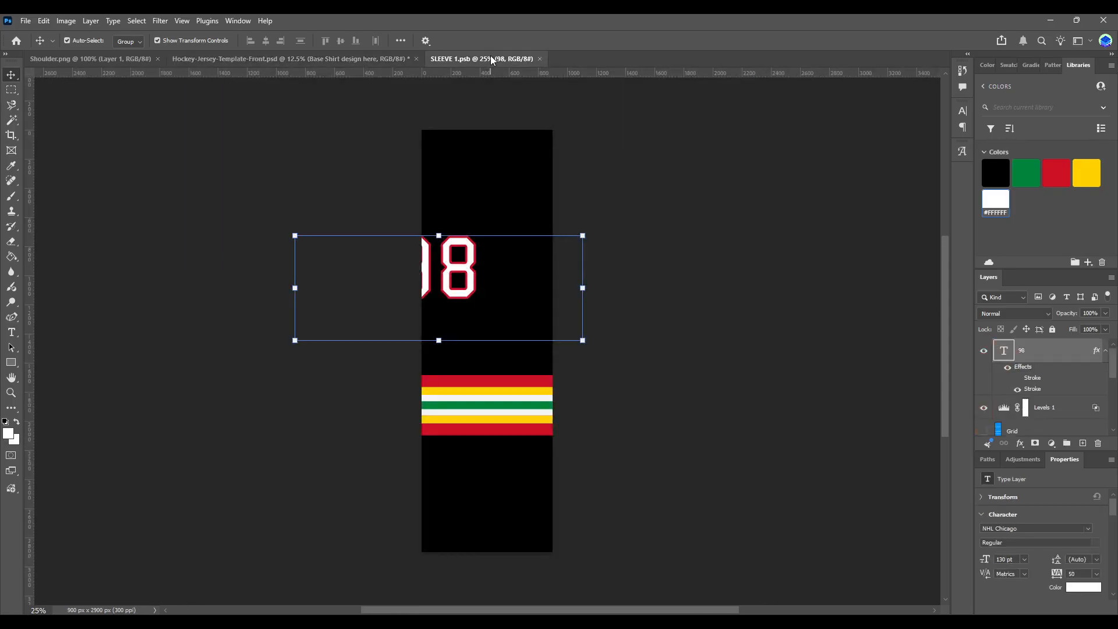
left_click(611, 280)
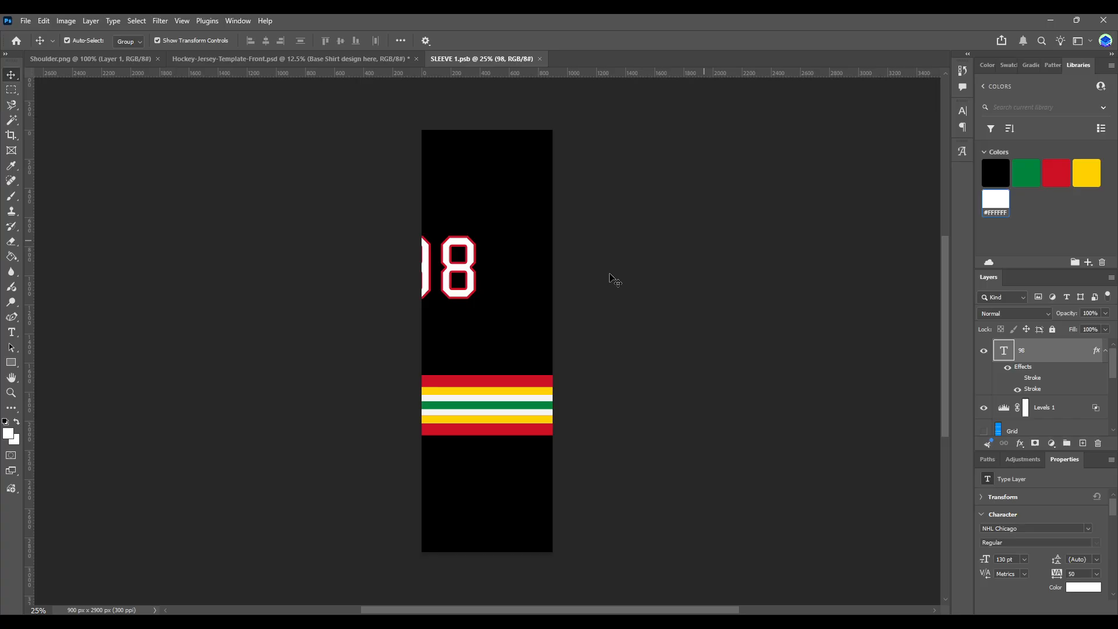
- Delete the green, white and yellow stripes from the sleeve band, keeping only the red rectangle
left_click(510, 382)
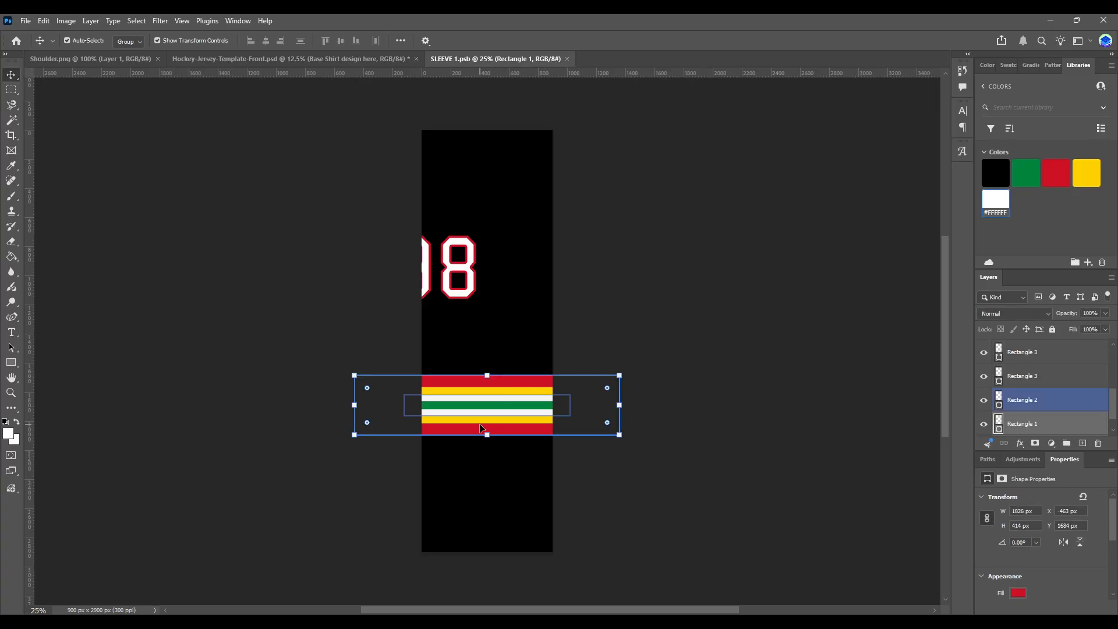
left_click(500, 408)
key("Delete")
key("Delete")
left_click(515, 391)
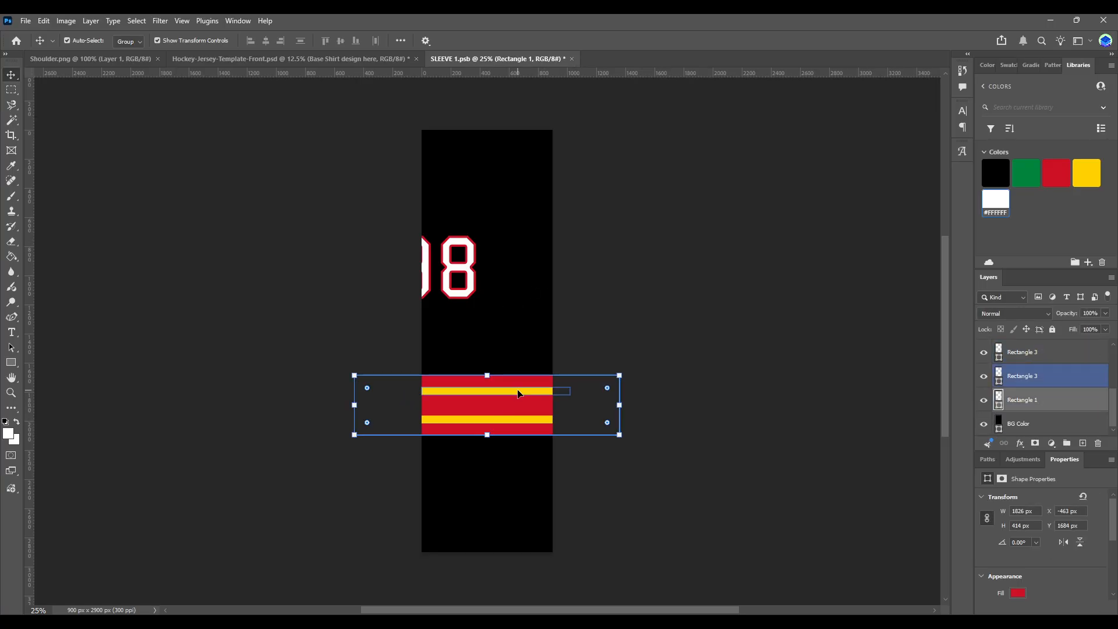
key("Delete")
- Reduce the red band's height to 207 px and place it along the sleeve's lower edge
left_click(10, 364)
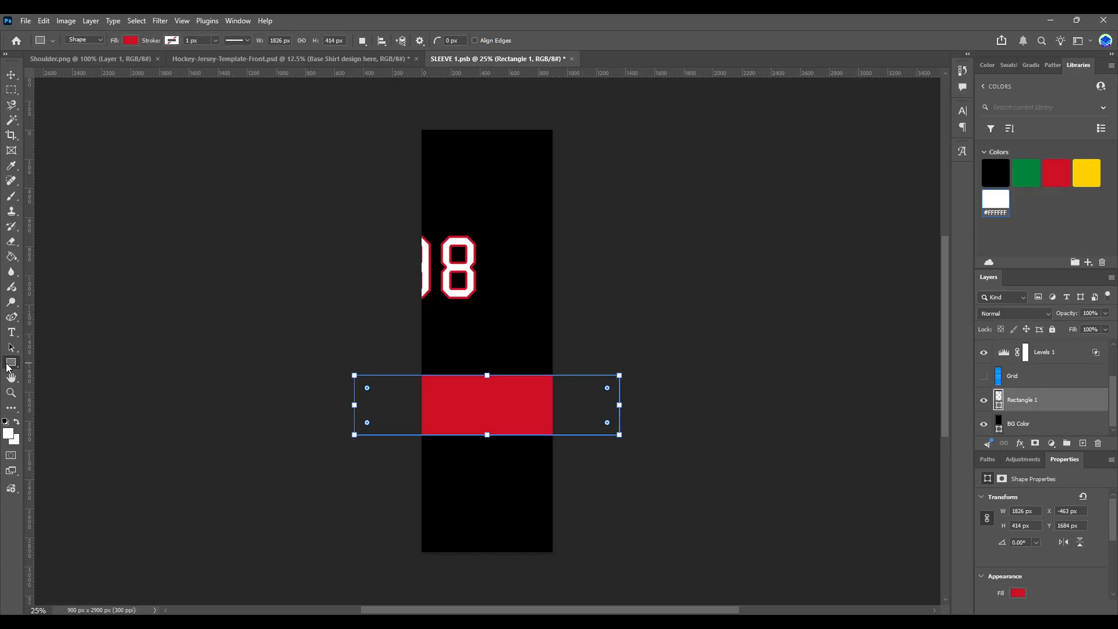
left_click_drag(487, 376, 489, 543)
left_click(8, 76)
- Draw a white #FFFFFF rectangle of about 1158 × 82 px and place it directly above the red cuff band
left_click(10, 362)
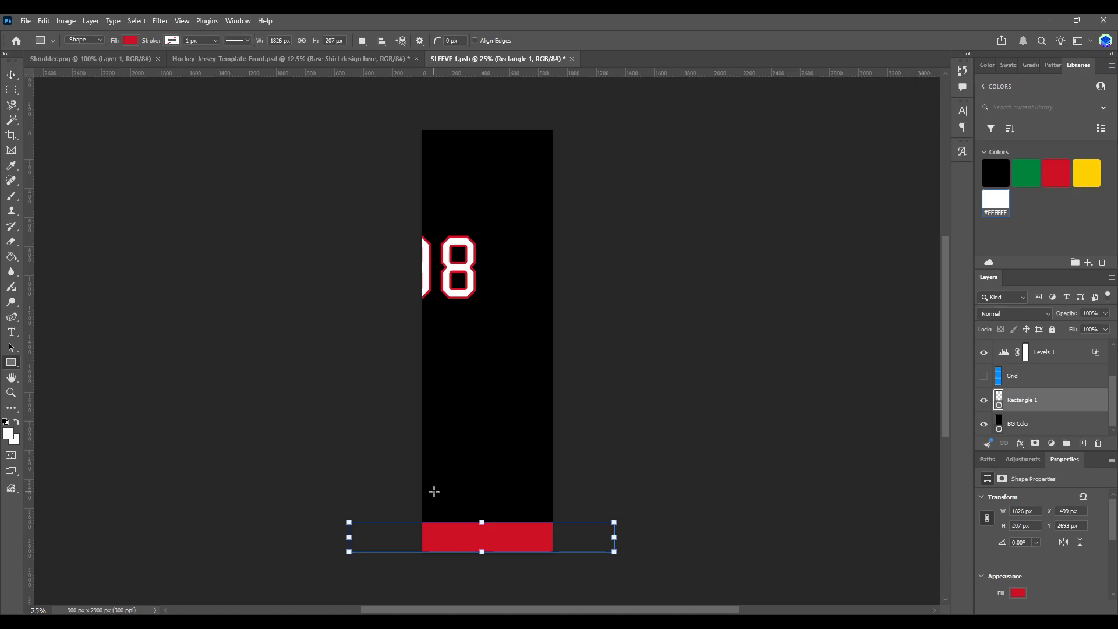
left_click_drag(410, 509, 512, 514)
key("ctrl+z")
left_click_drag(406, 490, 574, 503)
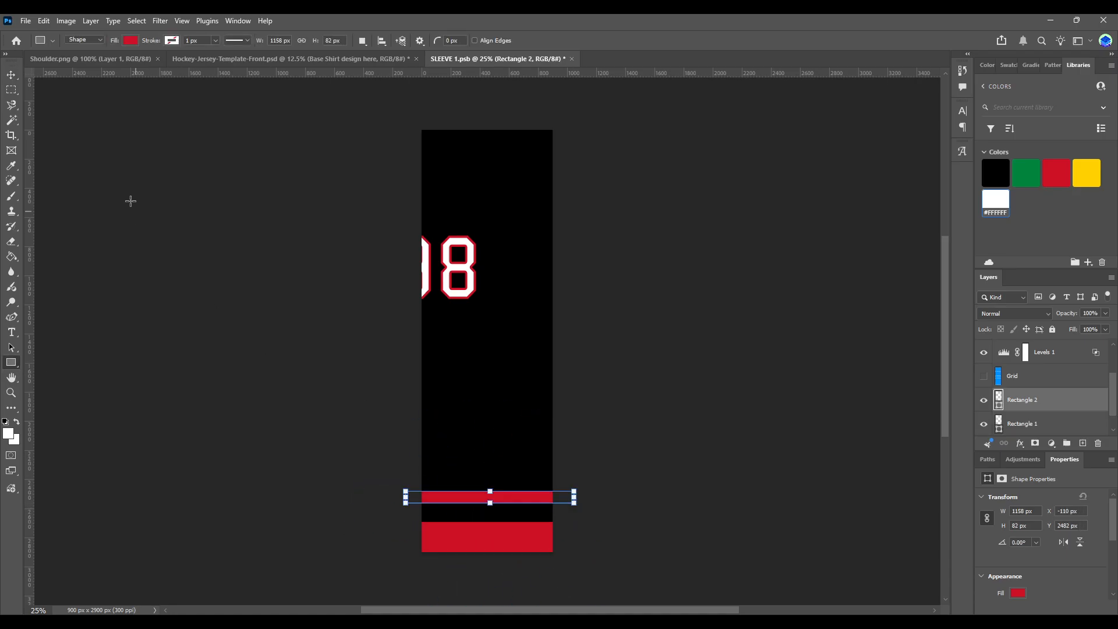
left_click(11, 75)
left_click(996, 200)
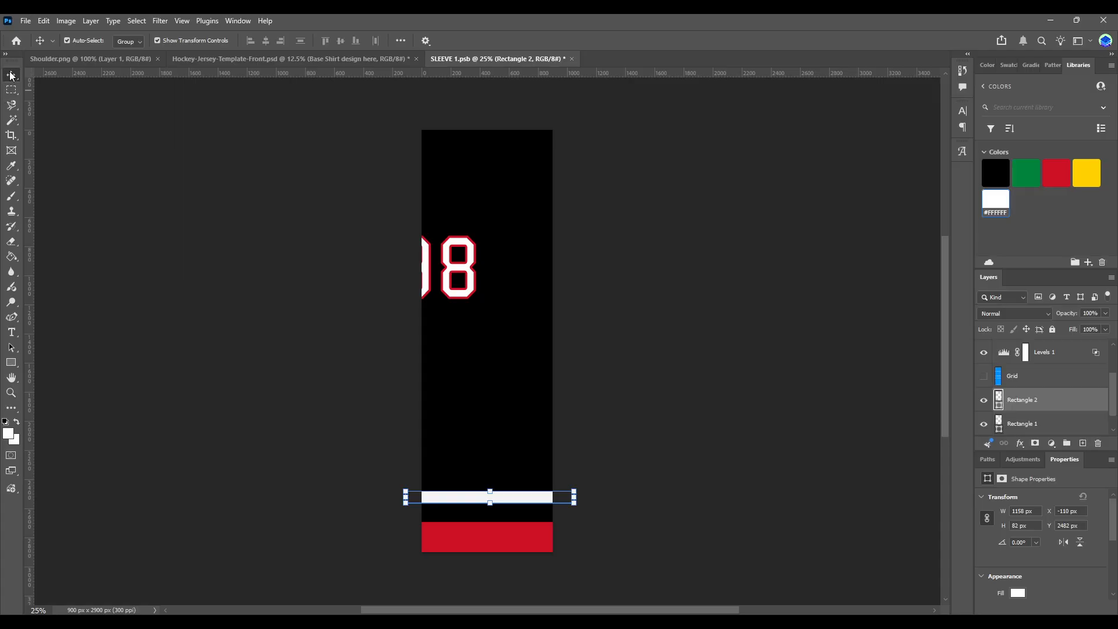
left_click_drag(517, 498, 514, 518)
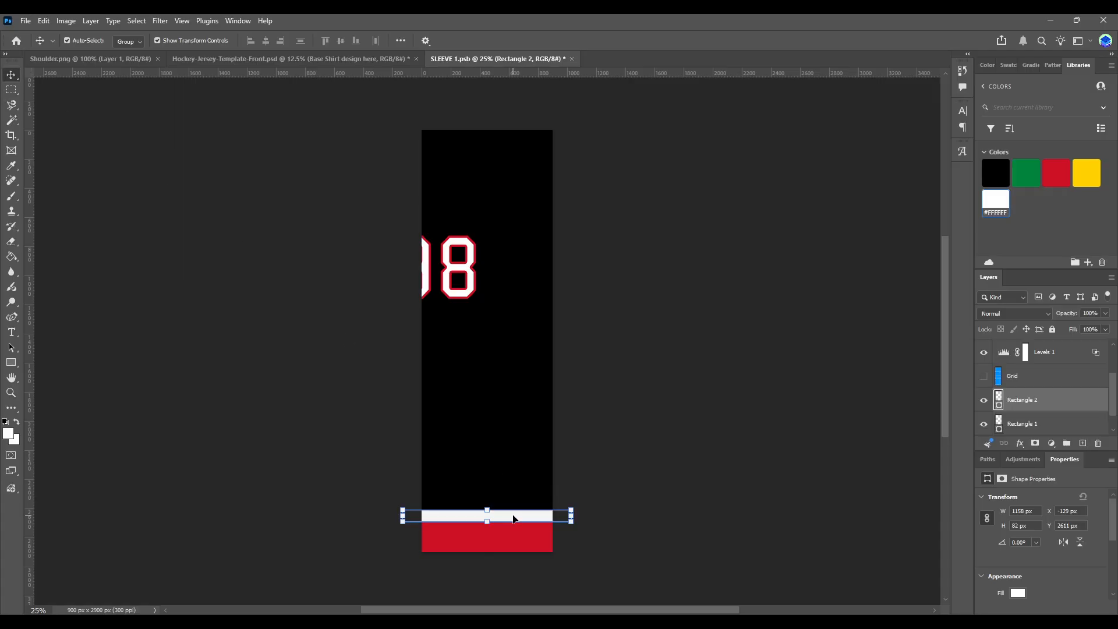
- Save SLEEVE 1.psb and check the new cuff stripes on the jersey template
left_click(234, 347)
key("ctrl+s")
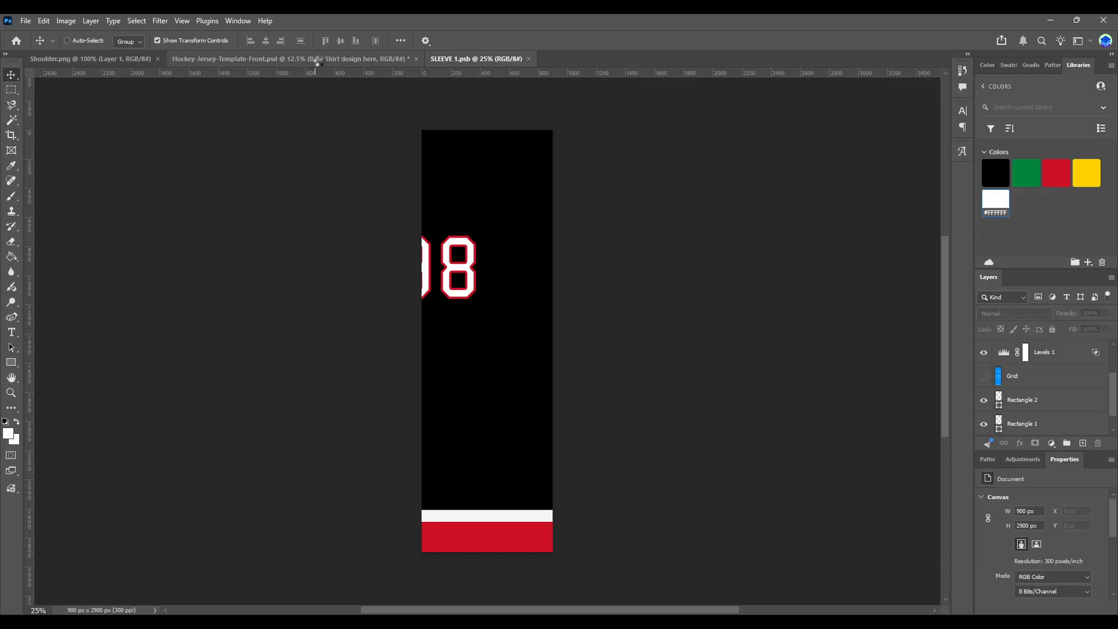
left_click(318, 60)
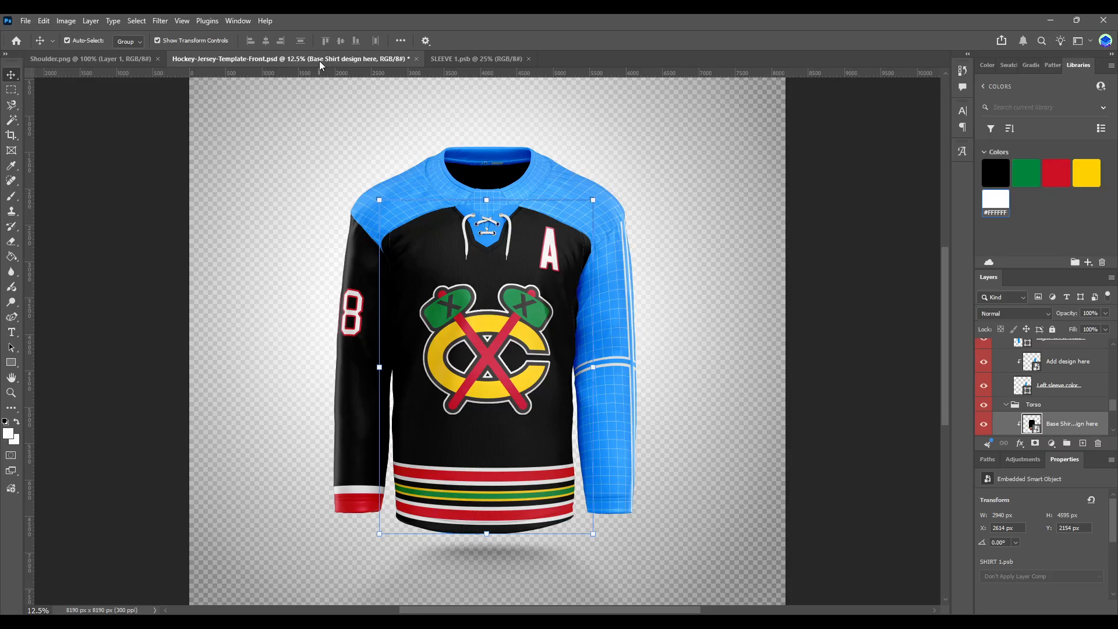
- Duplicate the sleeve's red band behind the white stripe so a thin red edge shows above it, and save
left_click(473, 60)
left_click(458, 531)
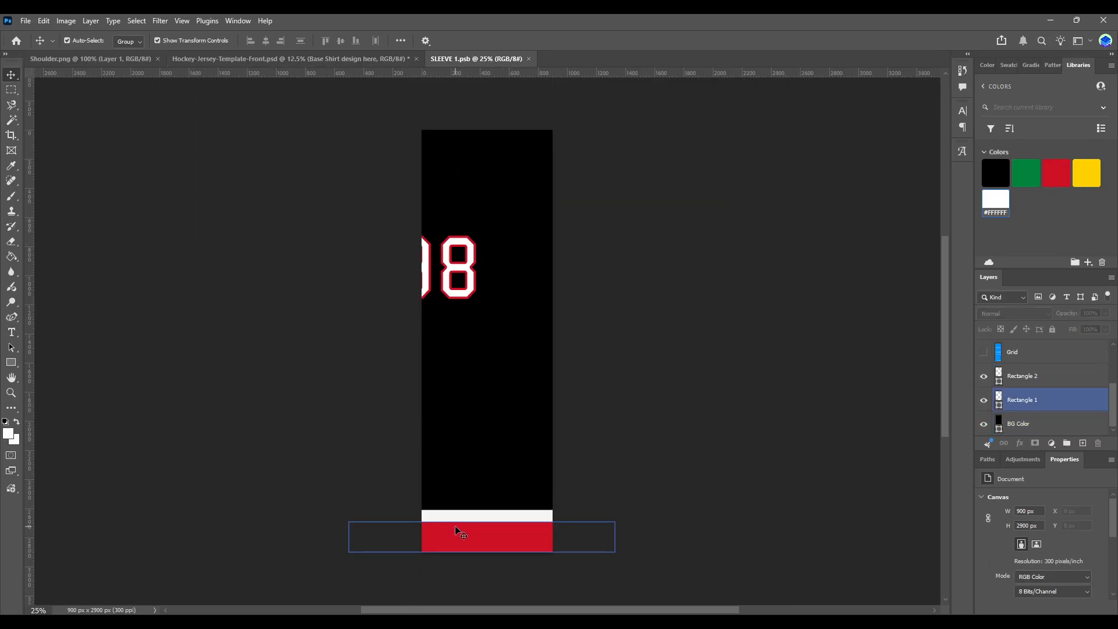
left_click_drag(460, 532, 470, 512)
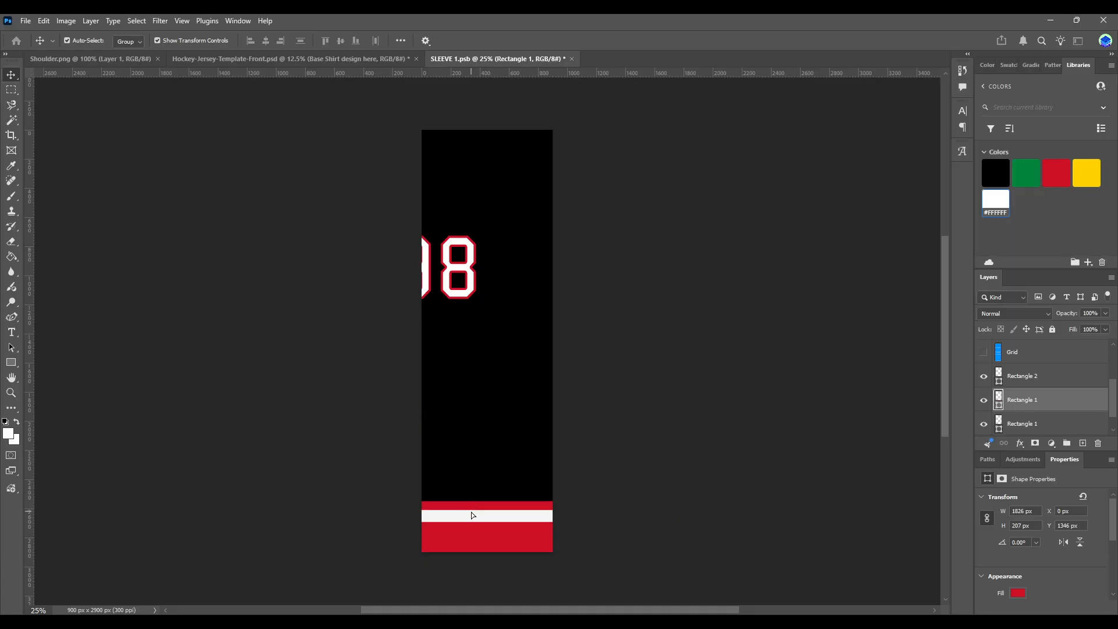
left_click(226, 335)
key("ctrl+s")
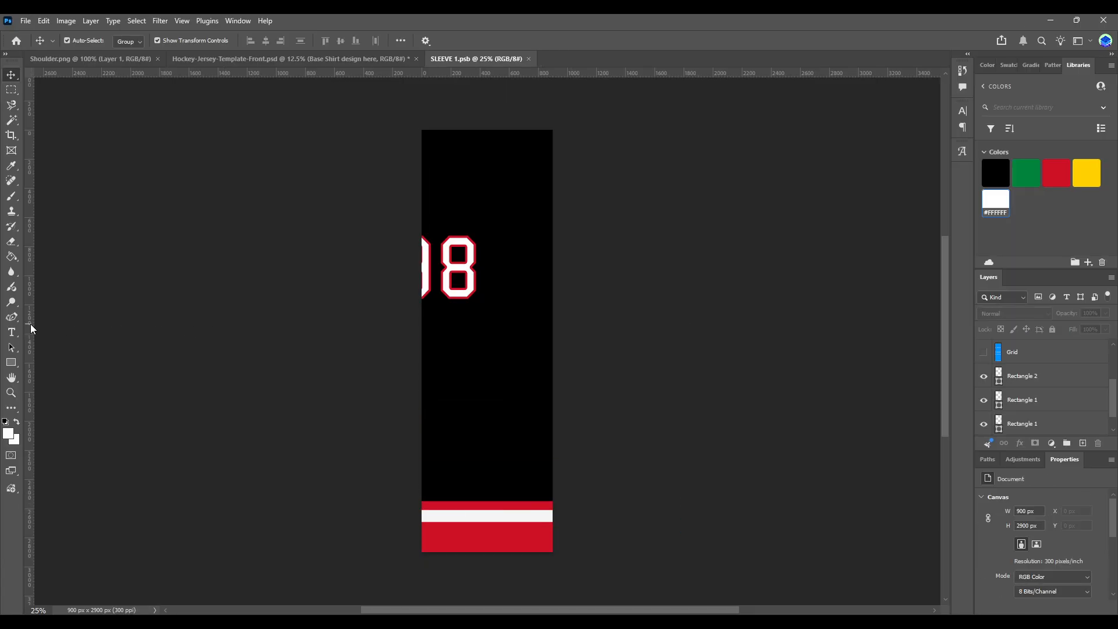
left_click(10, 364)
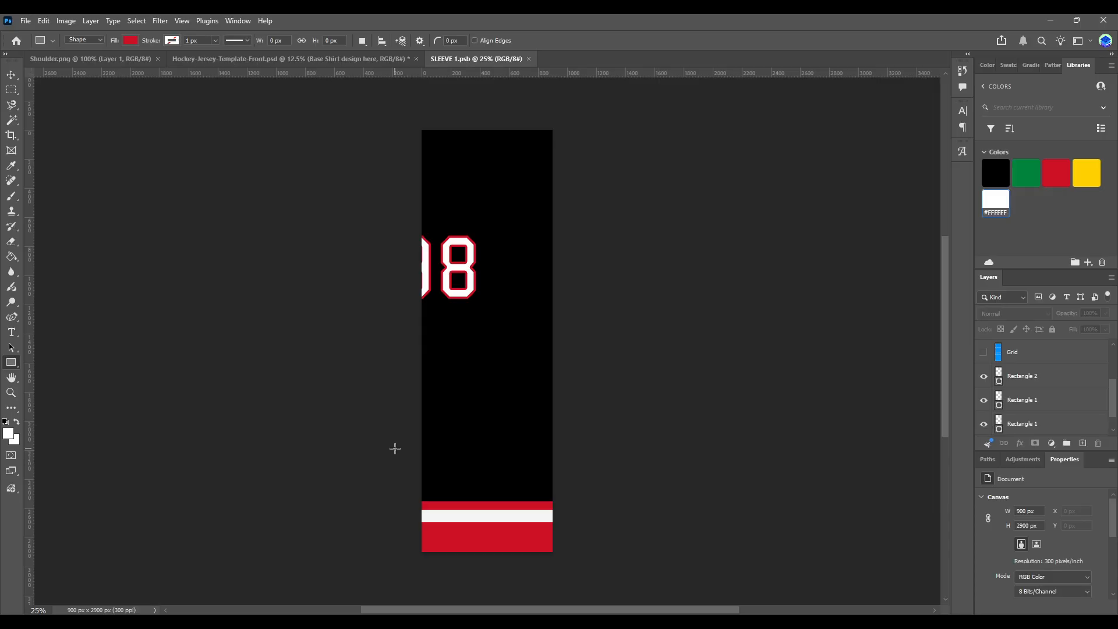
left_click_drag(401, 448, 589, 467)
key("ctrl+z")
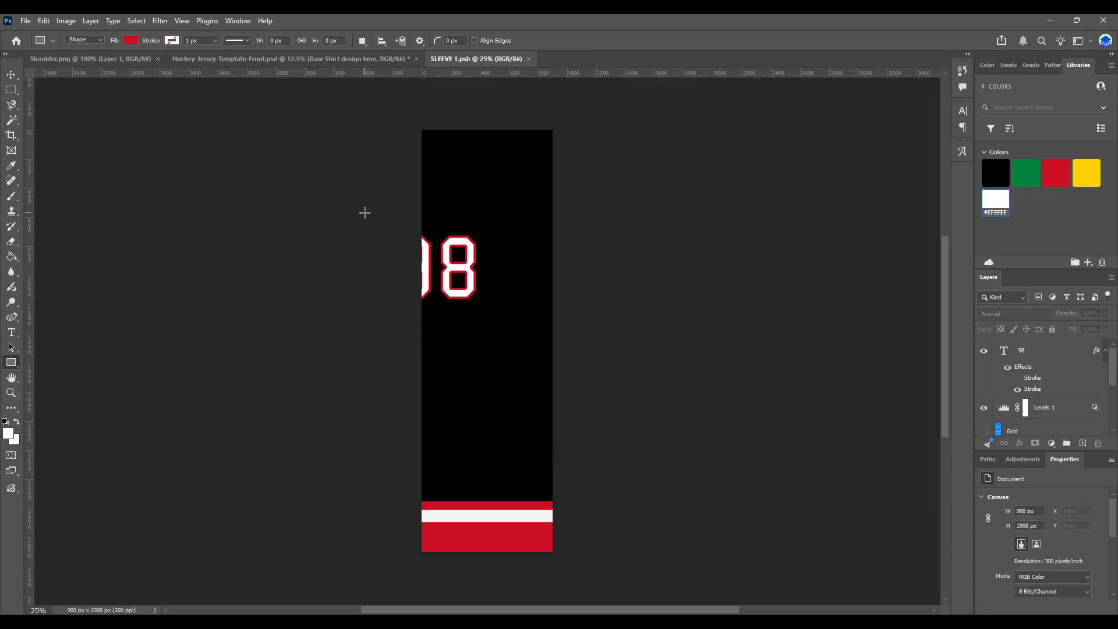
- Switch to Hockey-Jersey-Template-Front.psd to check the updated sleeve cuff
left_click(358, 59)
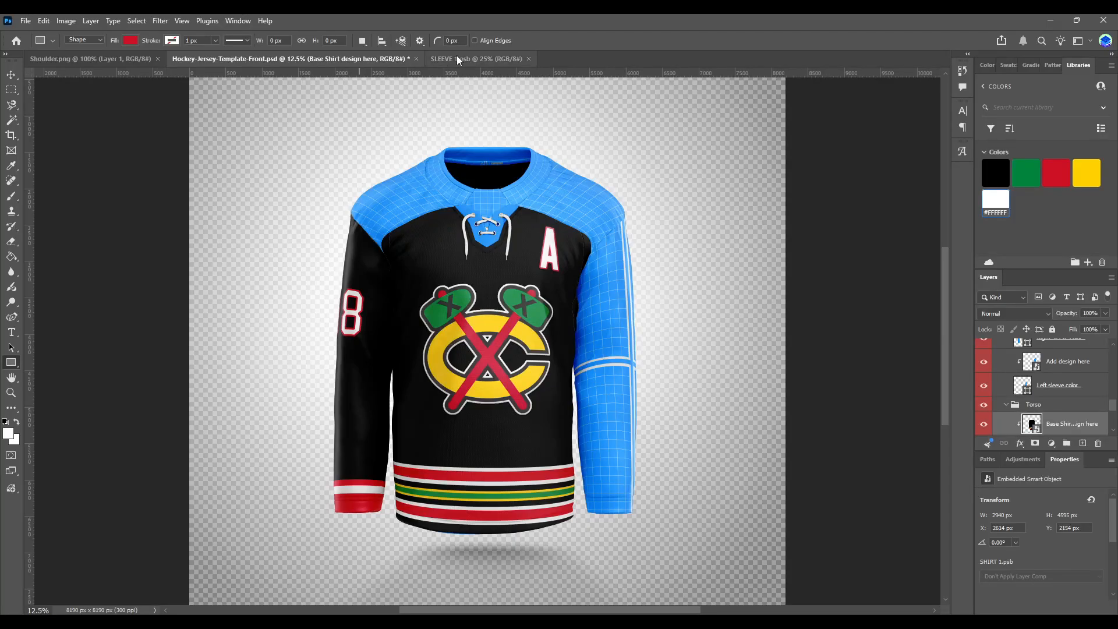
- In SLEEVE 1.psb, draw a red band about 1270 × 250 px across the lower sleeve and a white #FFFFFF stripe about 1026 × 122 px inside it
left_click(471, 59)
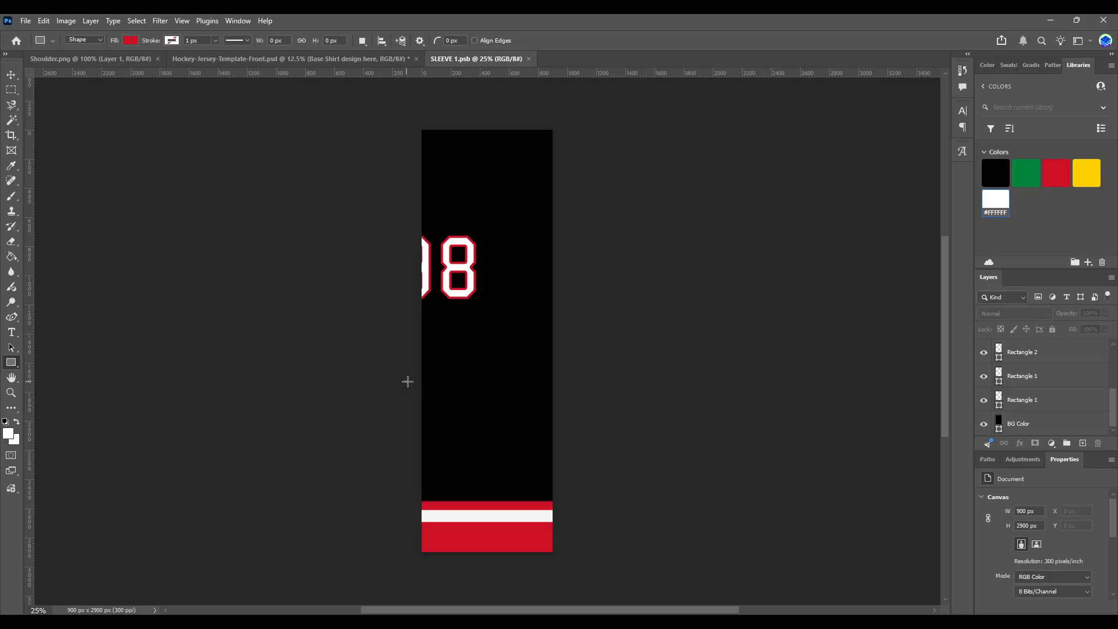
left_click_drag(404, 381, 589, 417)
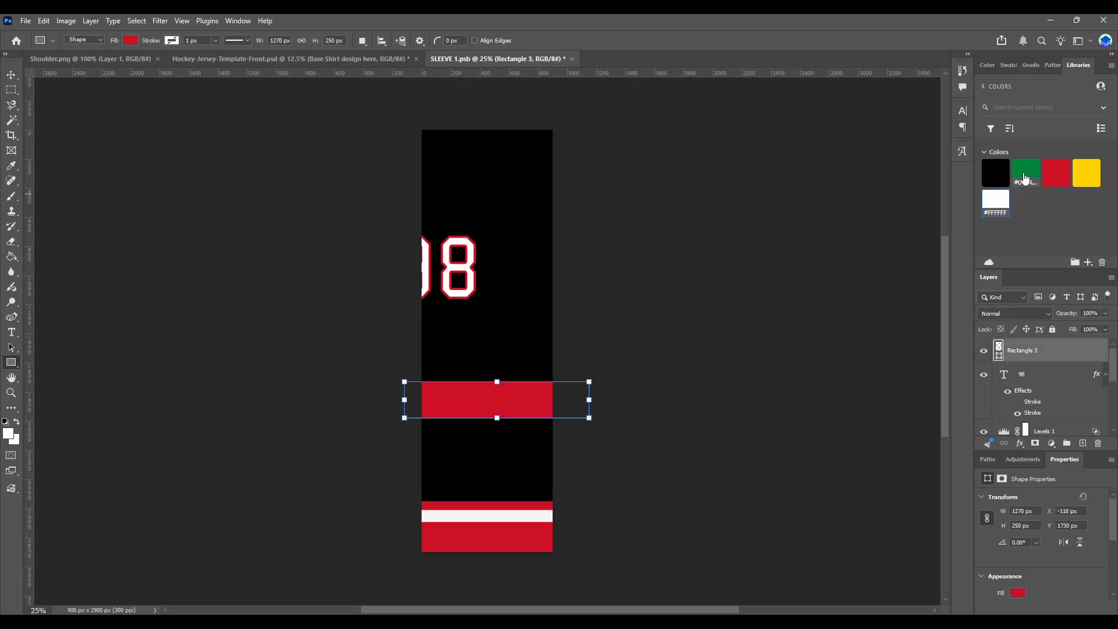
left_click_drag(415, 389, 564, 407)
left_click(993, 210)
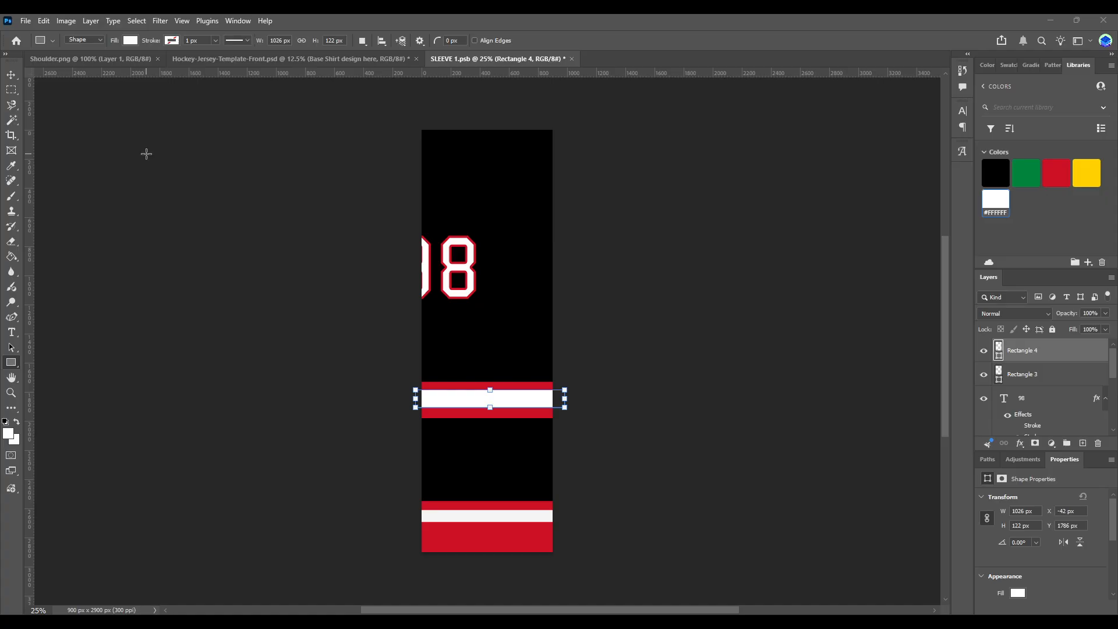
- Lower the sleeve number 98 slightly and raise the red-and-white band to sit just beneath it
left_click(11, 74)
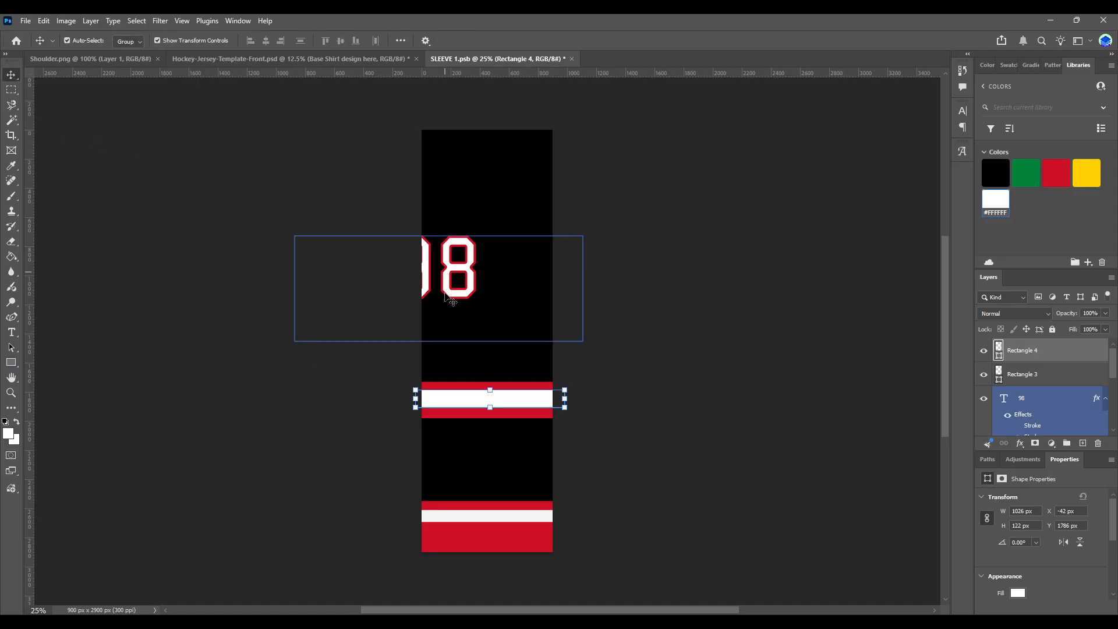
left_click_drag(452, 301, 453, 329)
left_click_drag(457, 387, 466, 364)
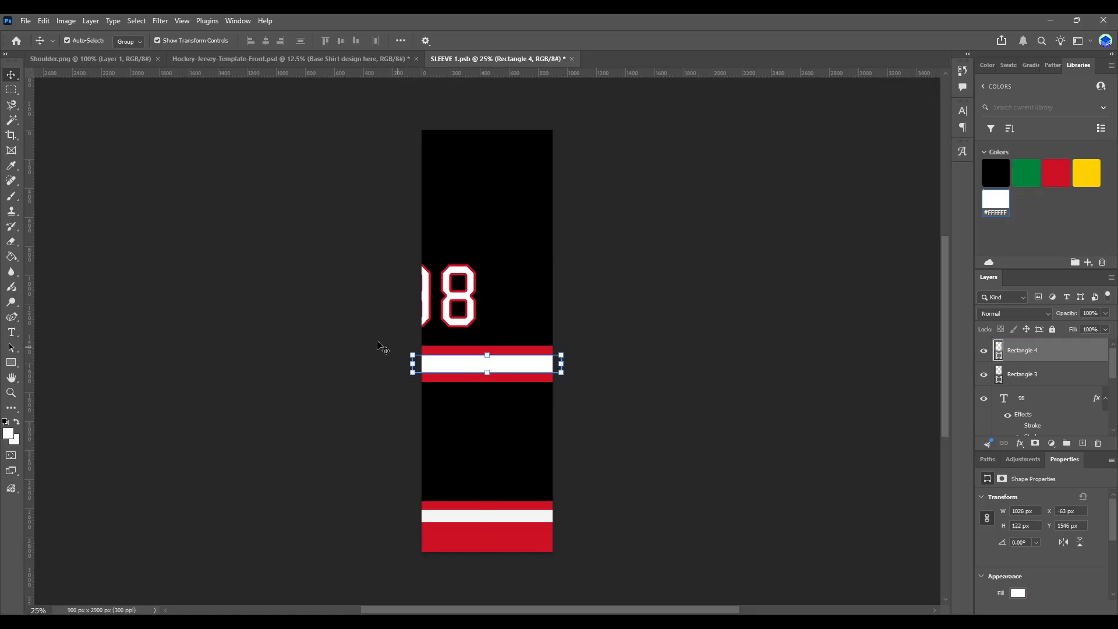
left_click(379, 350)
- Draw a yellow rectangle about 1322 × 206 px across the number 98 and bring the number's layer in front of the stripes
left_click(11, 362)
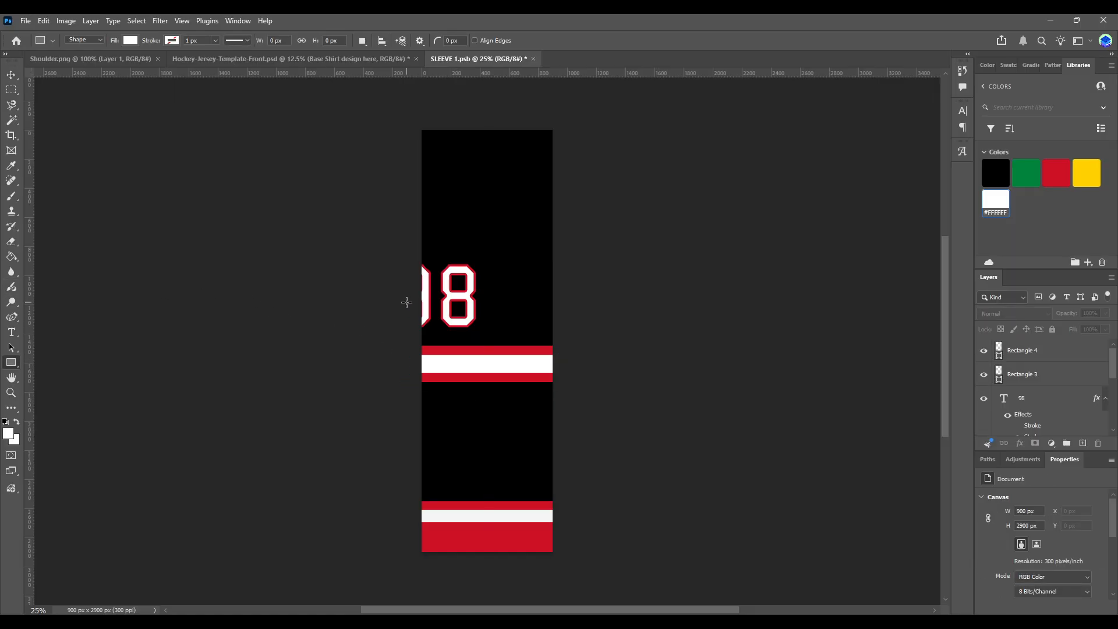
left_click_drag(391, 281, 582, 309)
left_click(1085, 173)
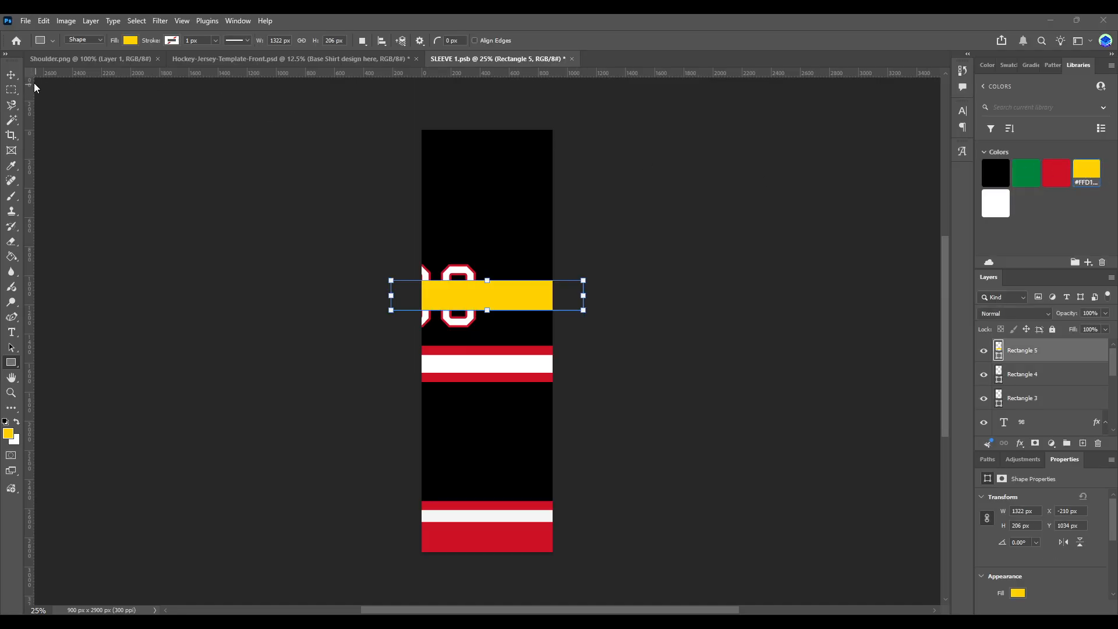
left_click(11, 75)
left_click_drag(1042, 419, 1025, 298)
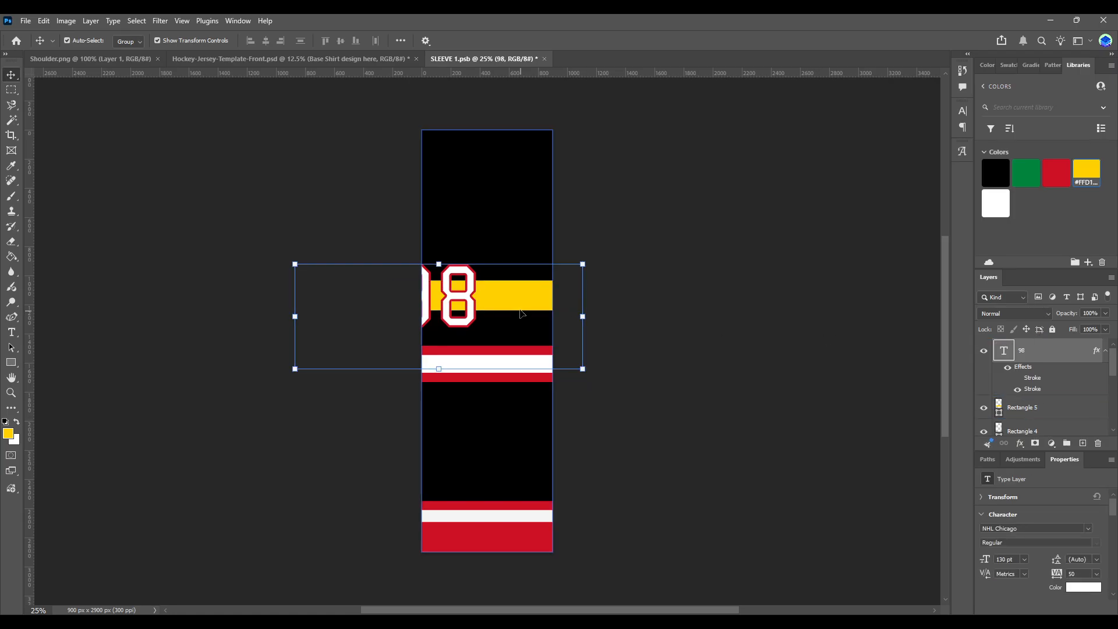
- Place the yellow band directly above the red-and-white band and shift all three stripes up behind the number
left_click_drag(520, 307, 520, 332)
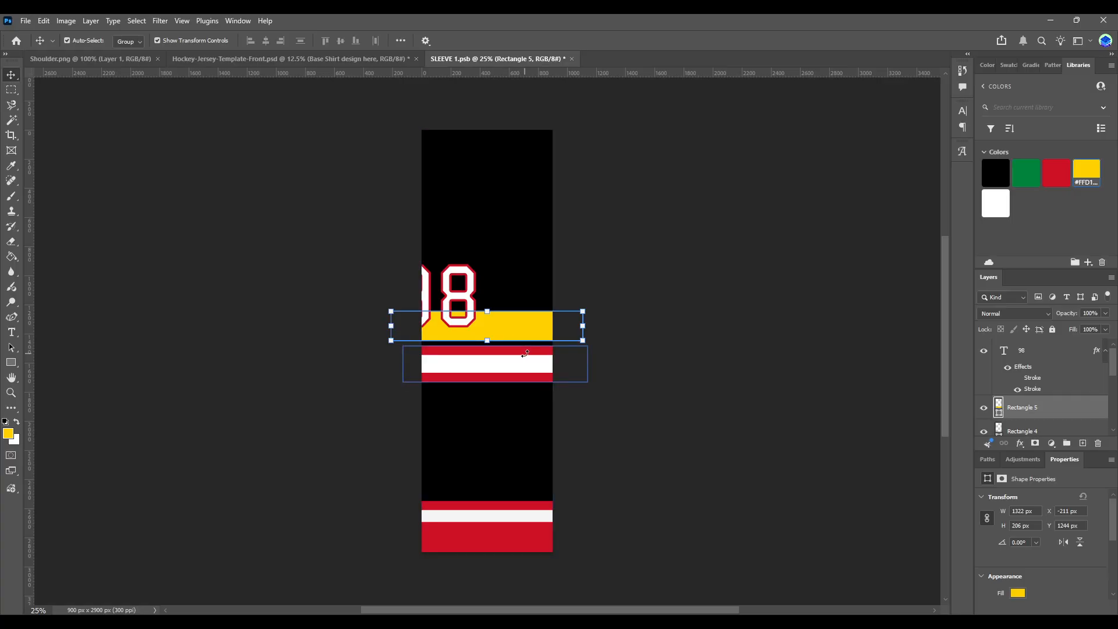
scroll(1048, 384, "down", 2)
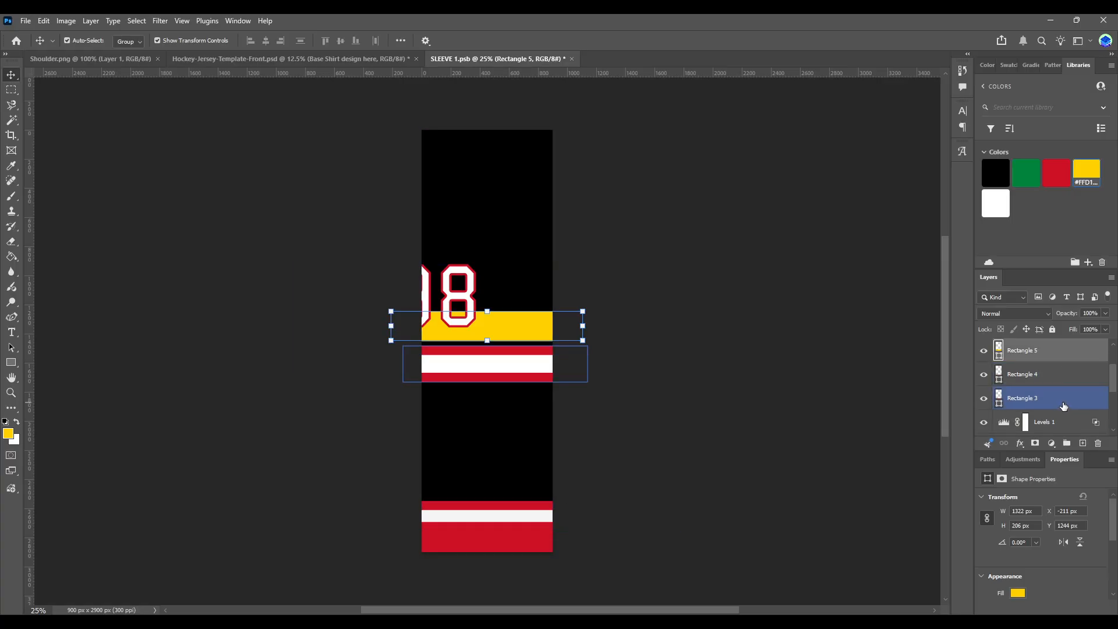
left_click(1062, 406, "shift")
left_click_drag(473, 374, 475, 354)
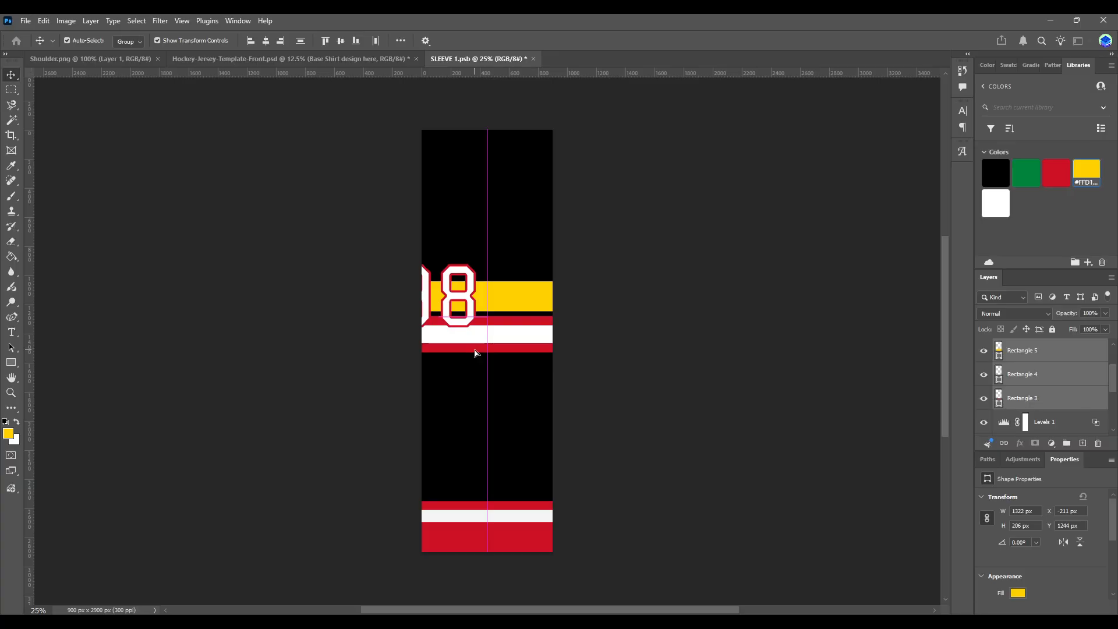
left_click(228, 259)
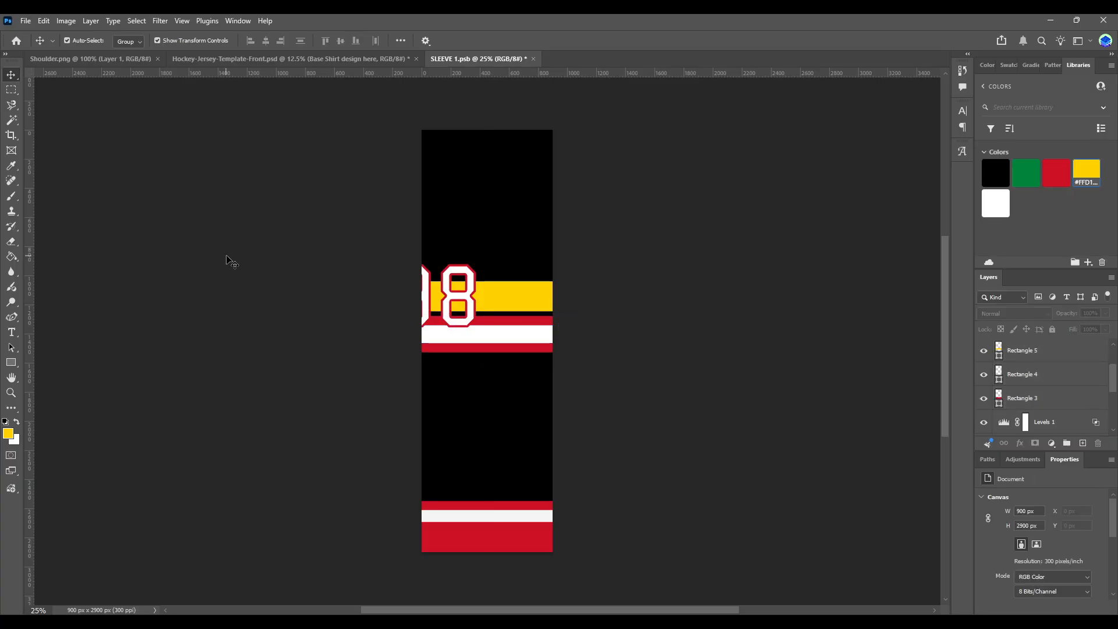
- Draw a green stripe about 1094 × 122 px centred inside the yellow band and put its layer behind the number 98
left_click(11, 362)
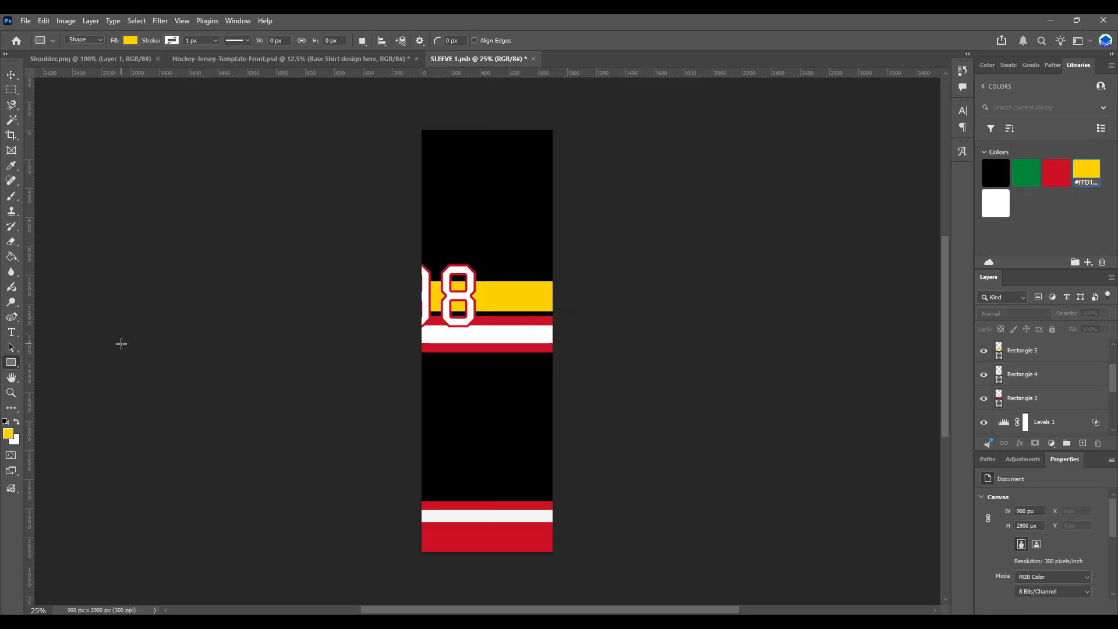
left_click_drag(406, 287, 565, 304)
left_click(1026, 172)
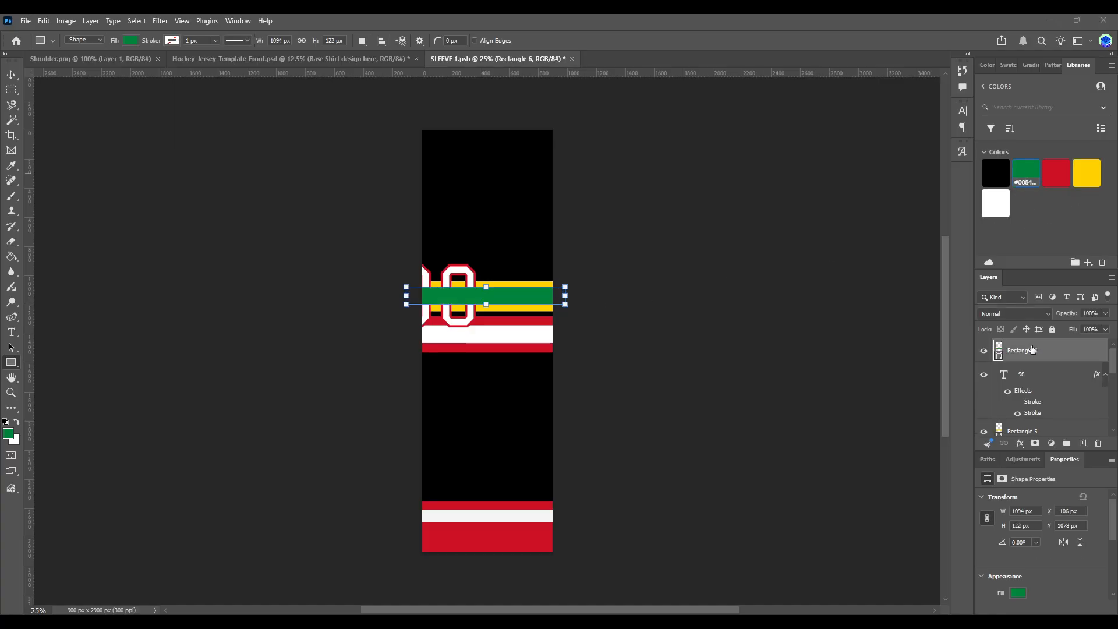
left_click_drag(1036, 356, 1037, 418)
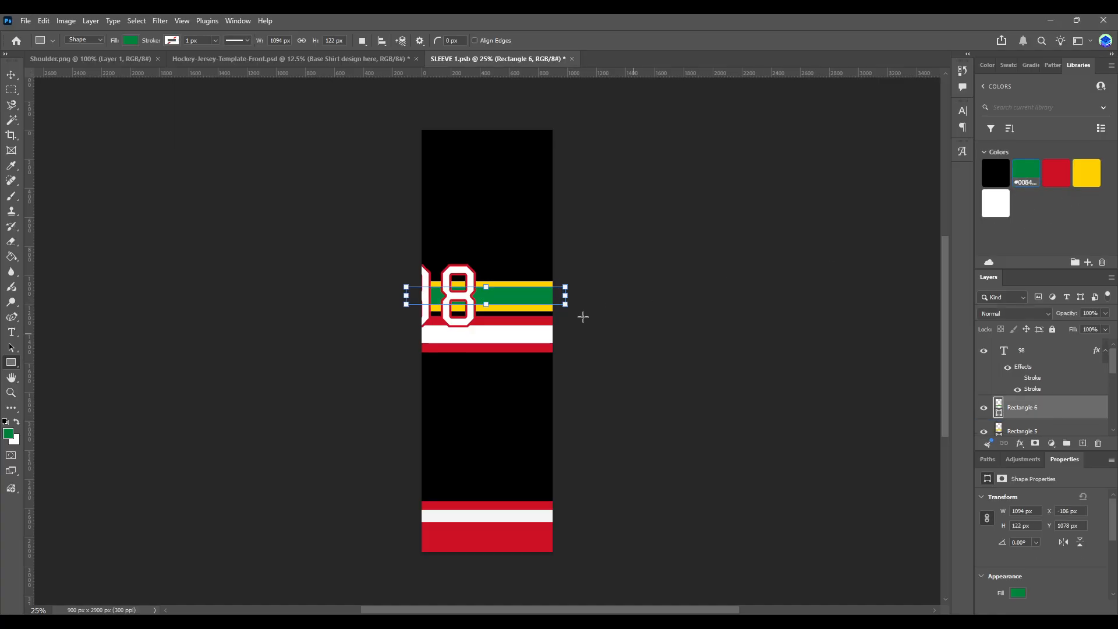
- Duplicate the red-and-white band above the yellow-green band, save, and check the sleeve on the jersey template
key("v")
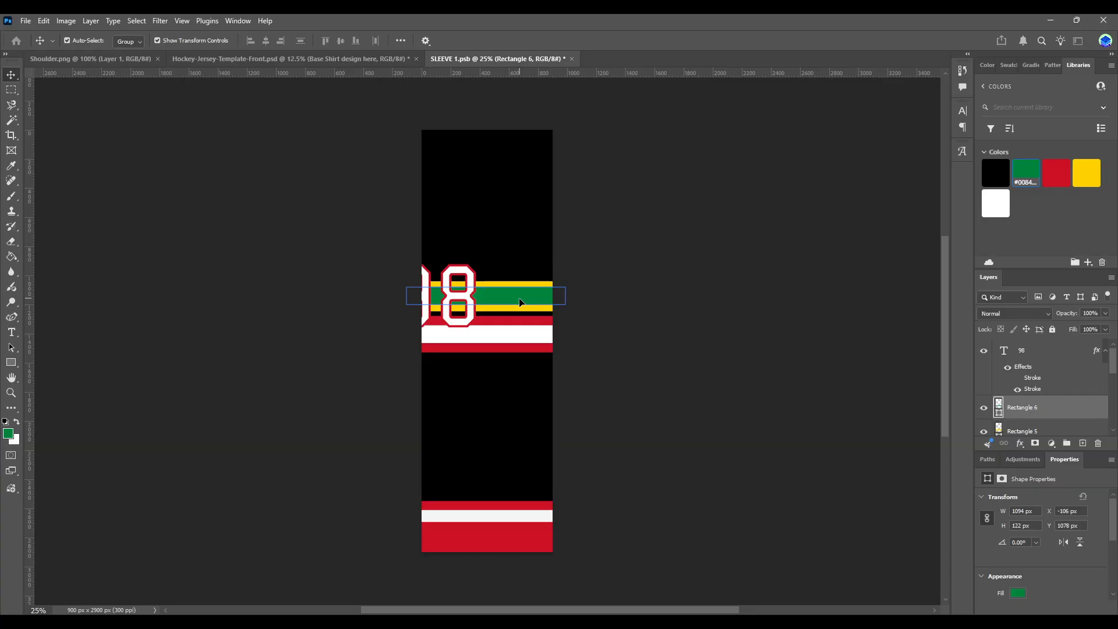
left_click(494, 325)
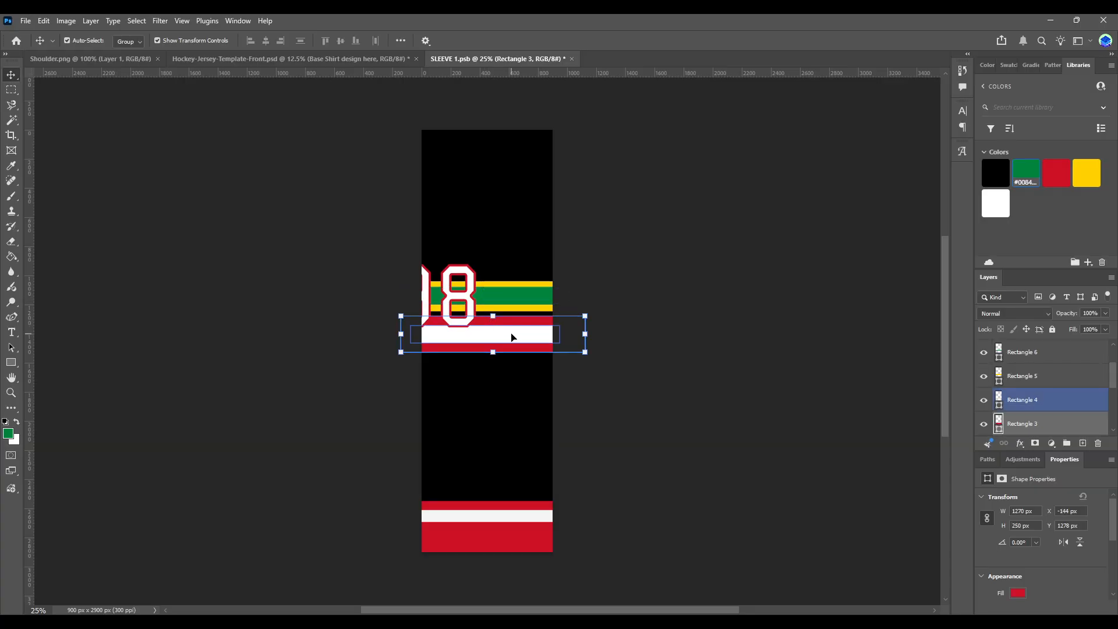
left_click_drag(583, 363, 346, 309)
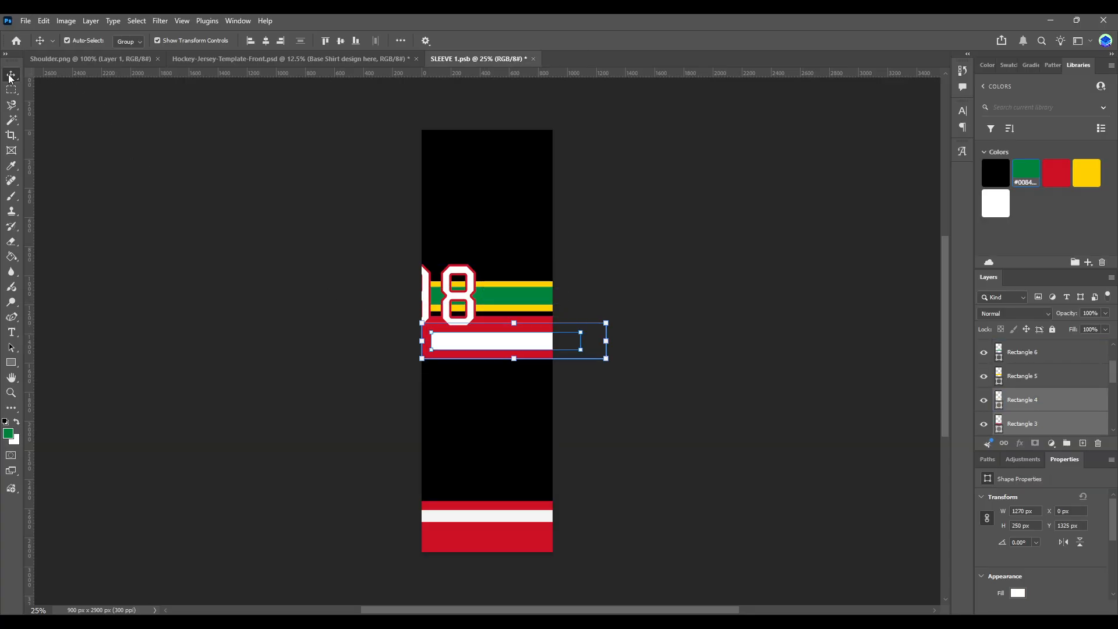
left_click_drag(489, 332, 462, 242)
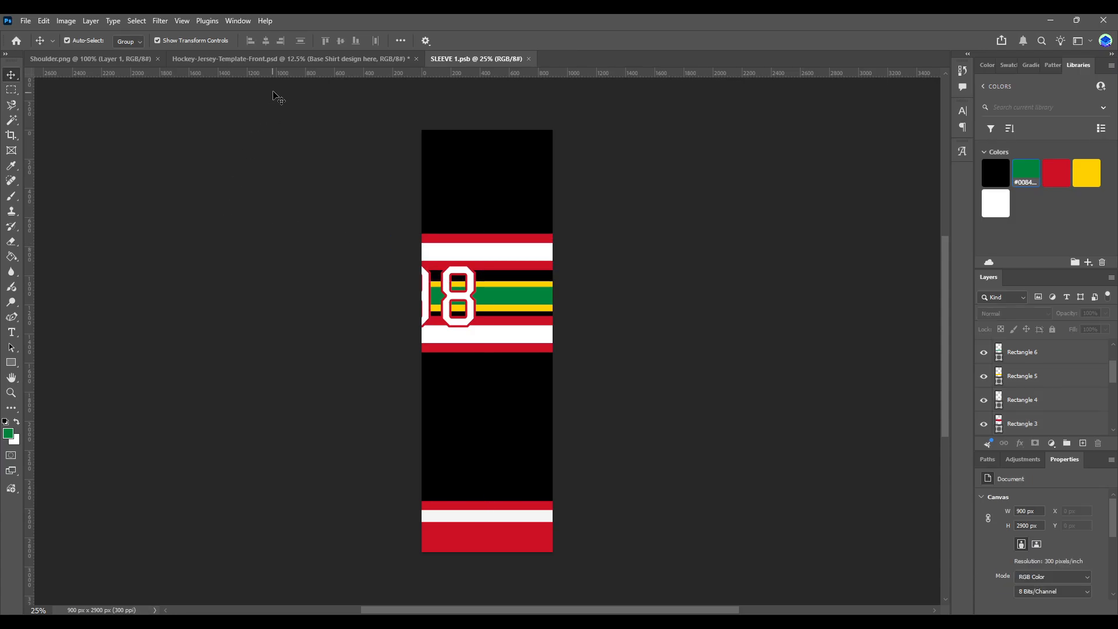
left_click(288, 59)
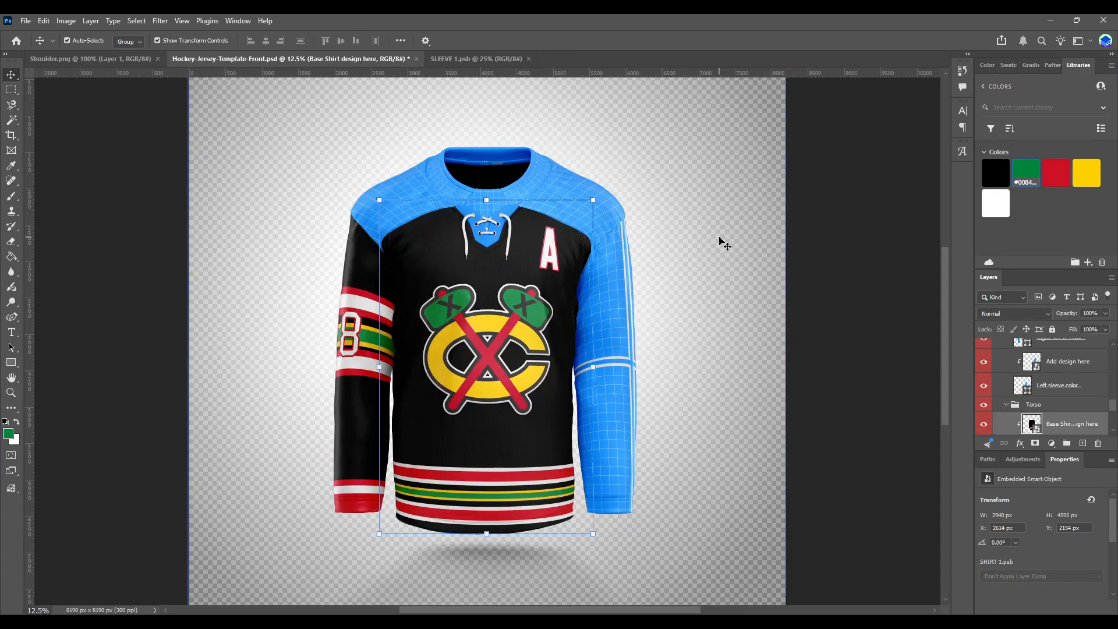
- Return to SLEEVE 1.psb and undo the yellow, green and duplicated stripes, keeping only the red-and-white band below the number
left_click(465, 61)
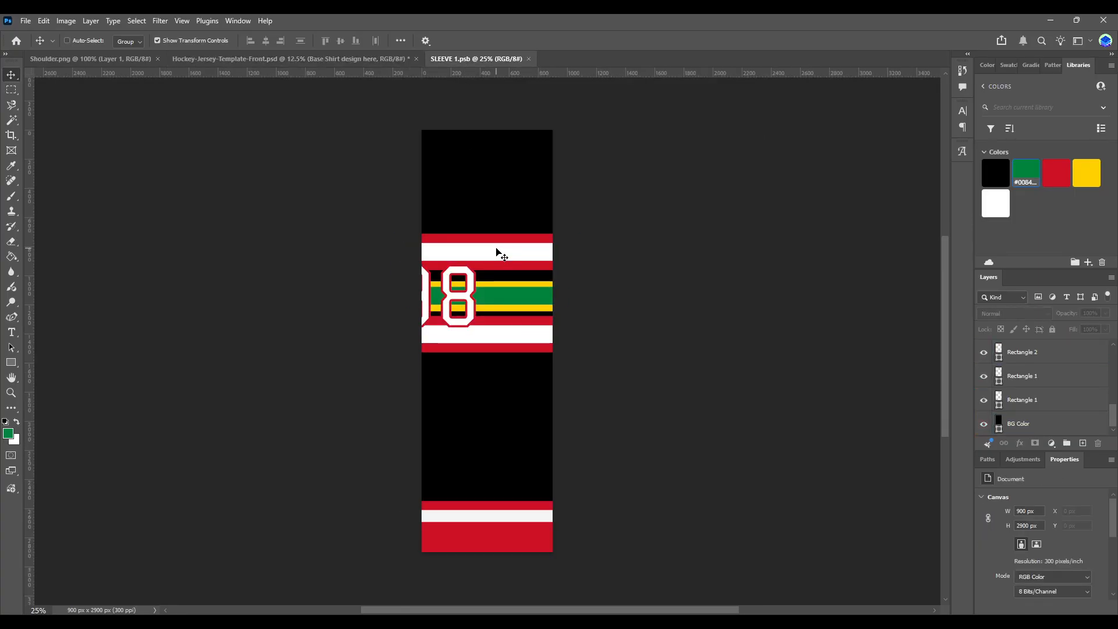
key("ctrl+z")
key("ctrl+z")
key("ctrl+z")
key("ctrl+z")
key("ctrl+z")
key("ctrl+z")
key("ctrl+z")
key("ctrl+z")
key("ctrl+z")
key("ctrl+z")
key("ctrl+z")
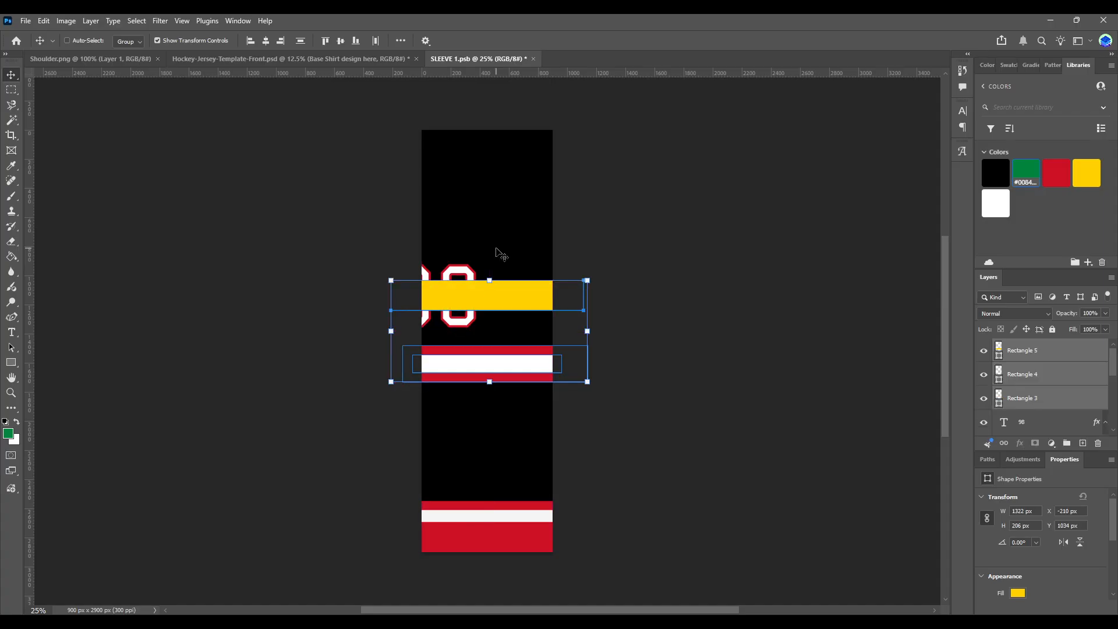
left_click(341, 284)
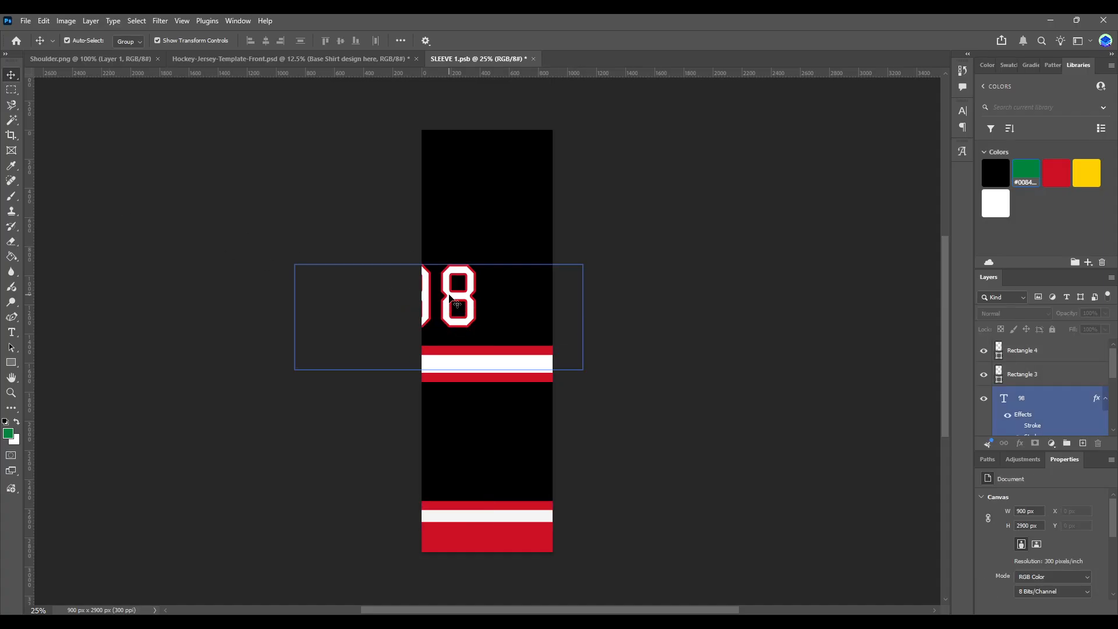
- Move the number 98 up slightly and delete the white stripe from the red band below it
left_click_drag(450, 298, 449, 284)
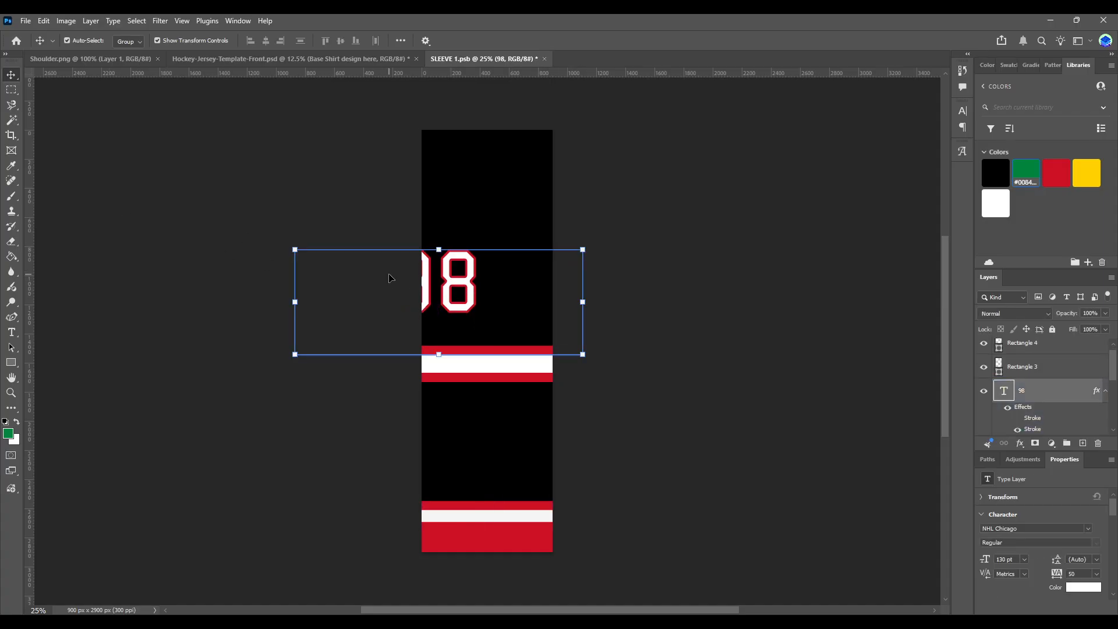
left_click(387, 332)
left_click(481, 366)
key("Delete")
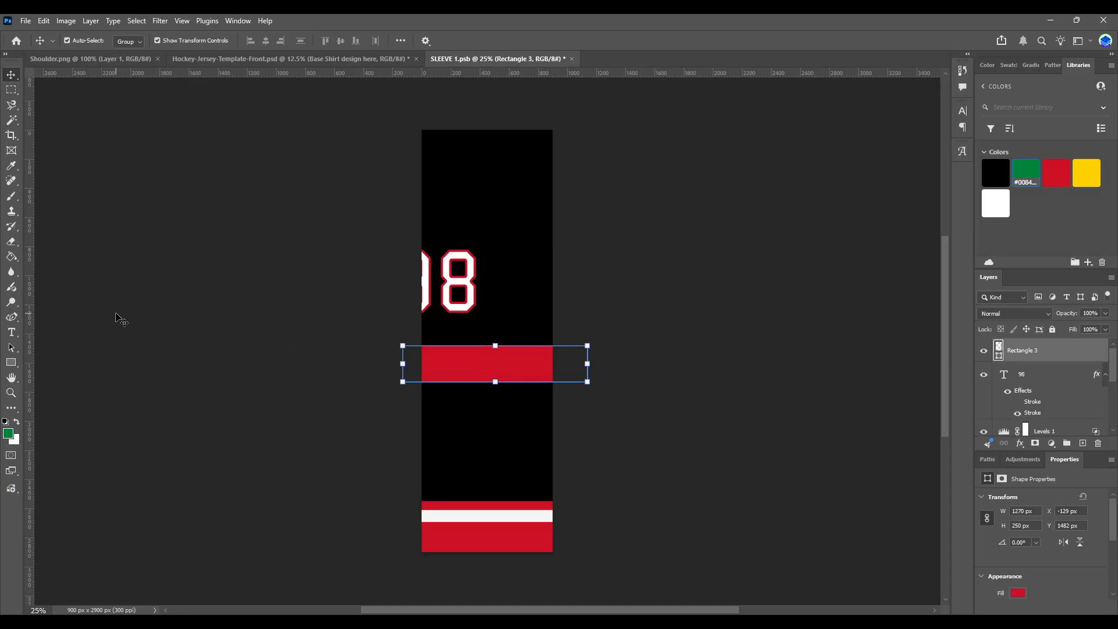
- Reduce the red band's height to about 186 px and draw a white #FFFFFF stripe about 1074 × 102 px inside it
left_click(10, 362)
left_click_drag(501, 347, 505, 356)
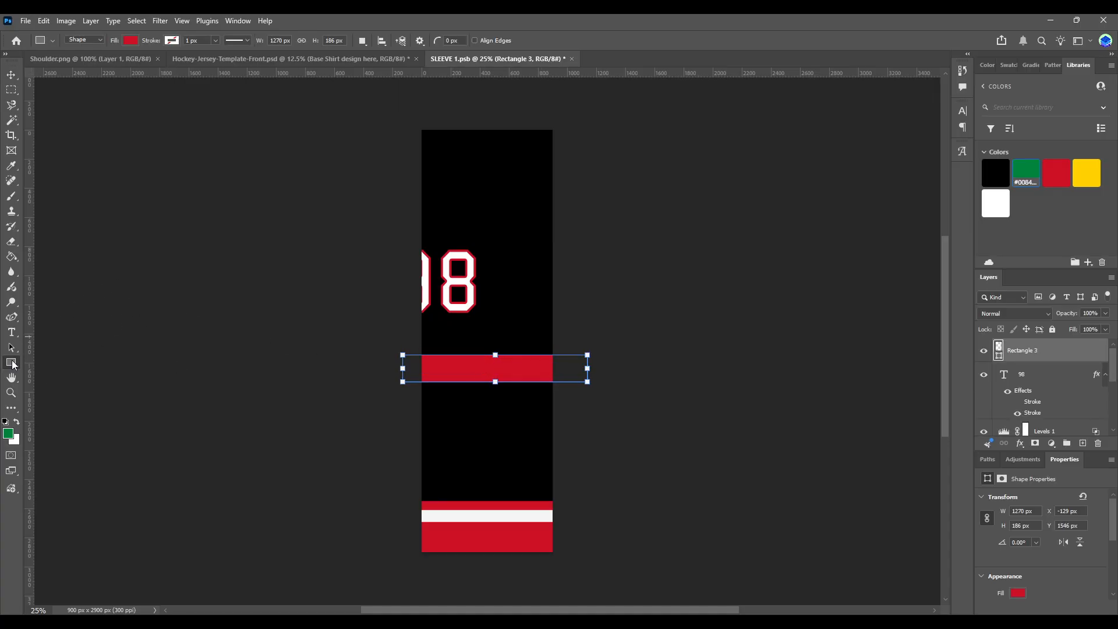
left_click_drag(414, 363, 490, 373)
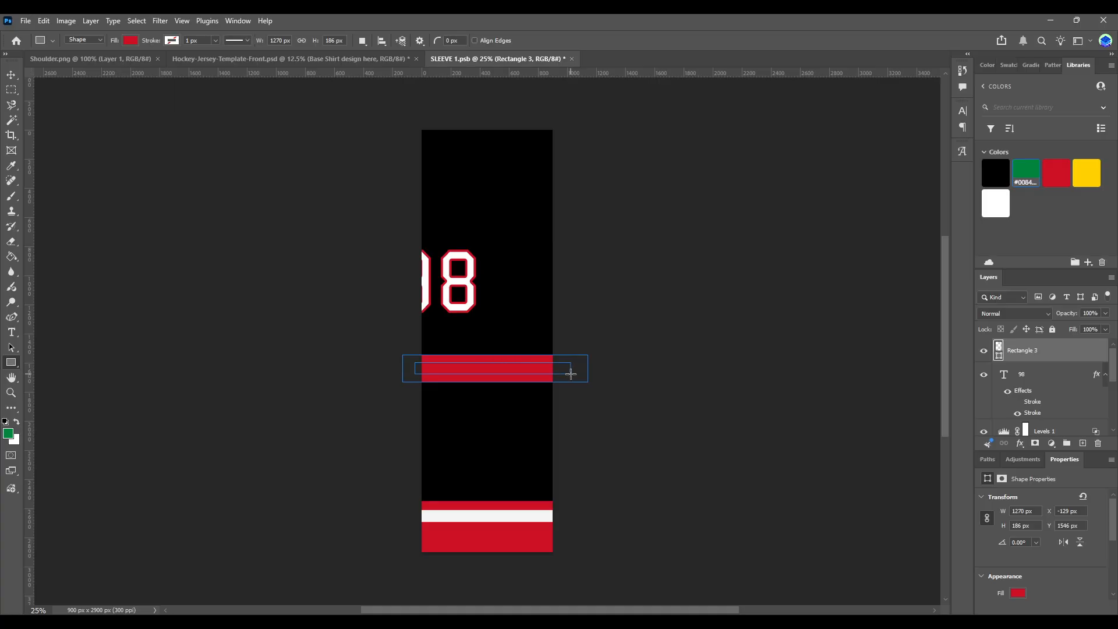
left_click_drag(570, 374, 571, 376)
left_click(1008, 201)
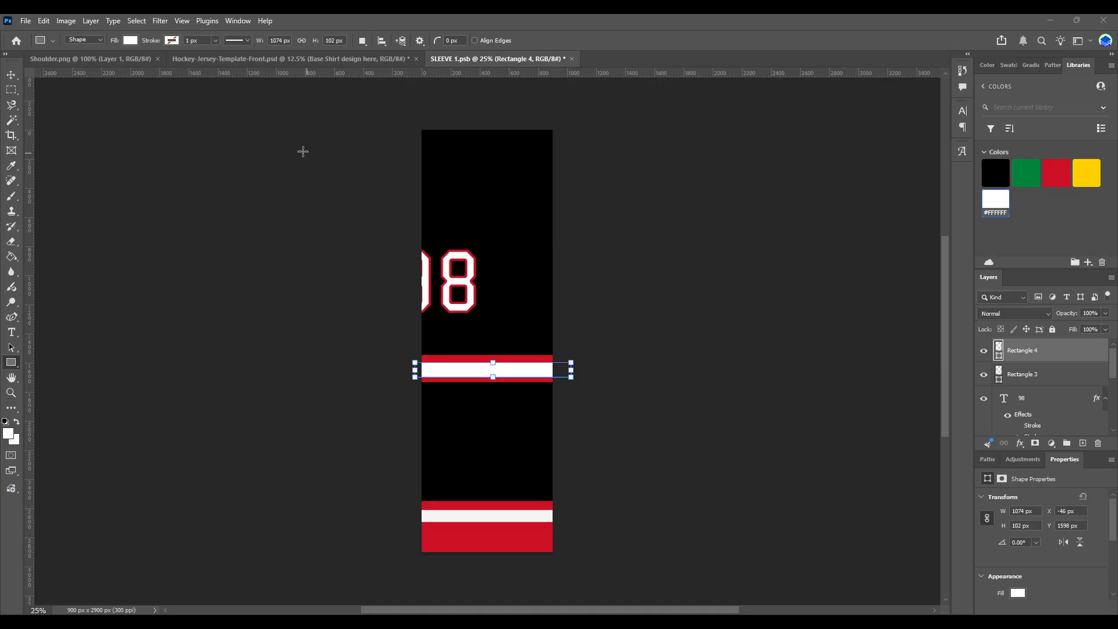
- Compare the stripe colours on the jersey template, then return to SLEEVE 1.psb
left_click(11, 77)
left_click(348, 62)
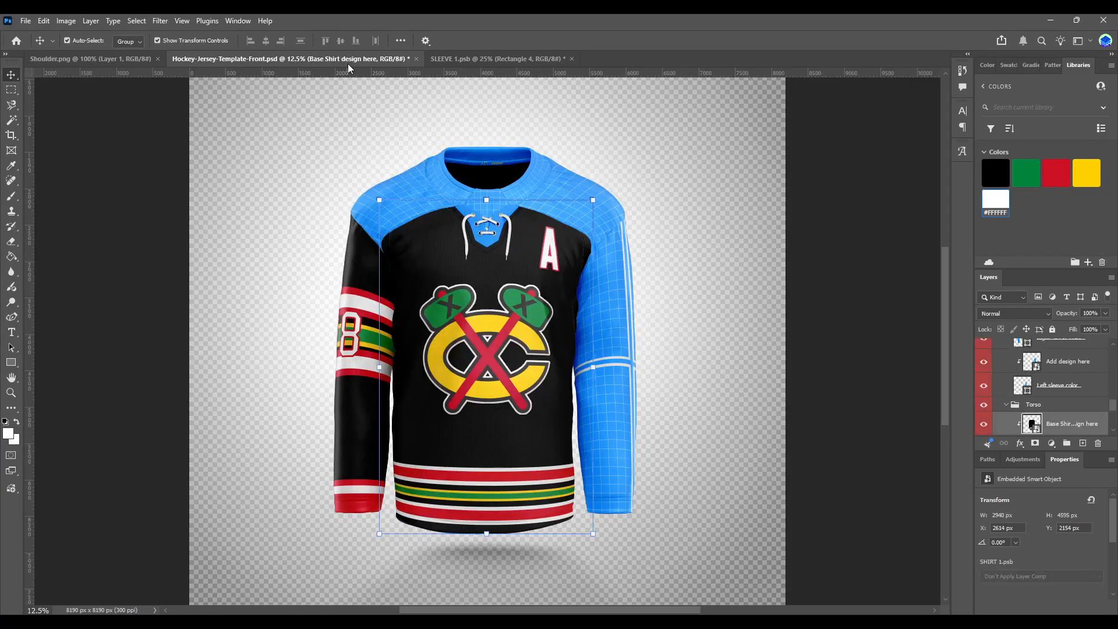
left_click(522, 60)
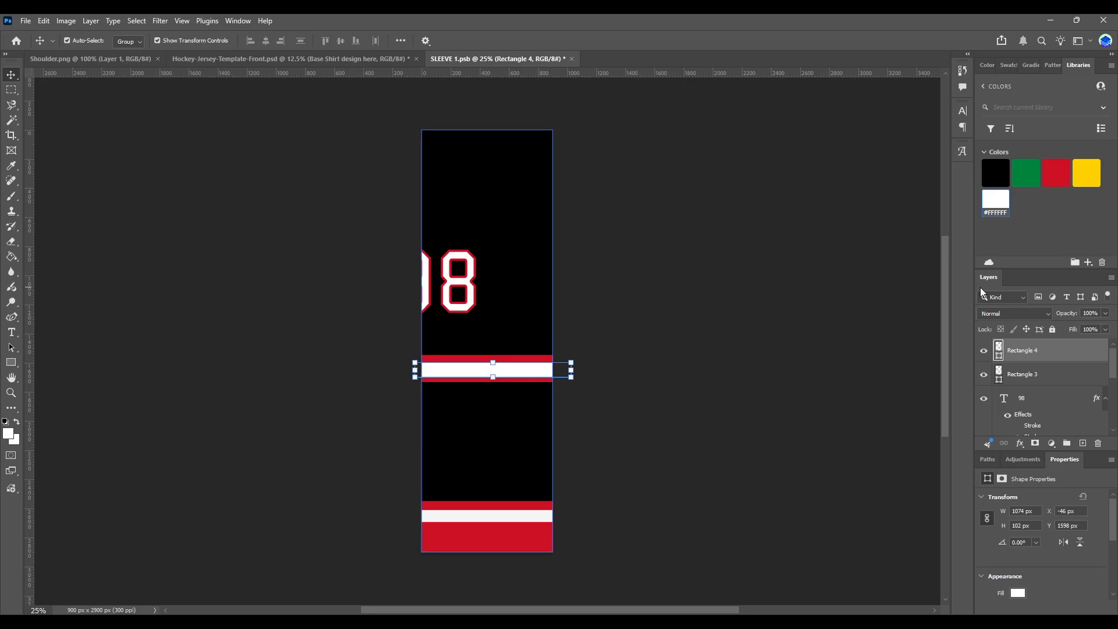
- Swap the band's colours to a red inner stripe on a white #FFFFFF rectangle, and centre the red stripe vertically within it
left_click(1057, 172)
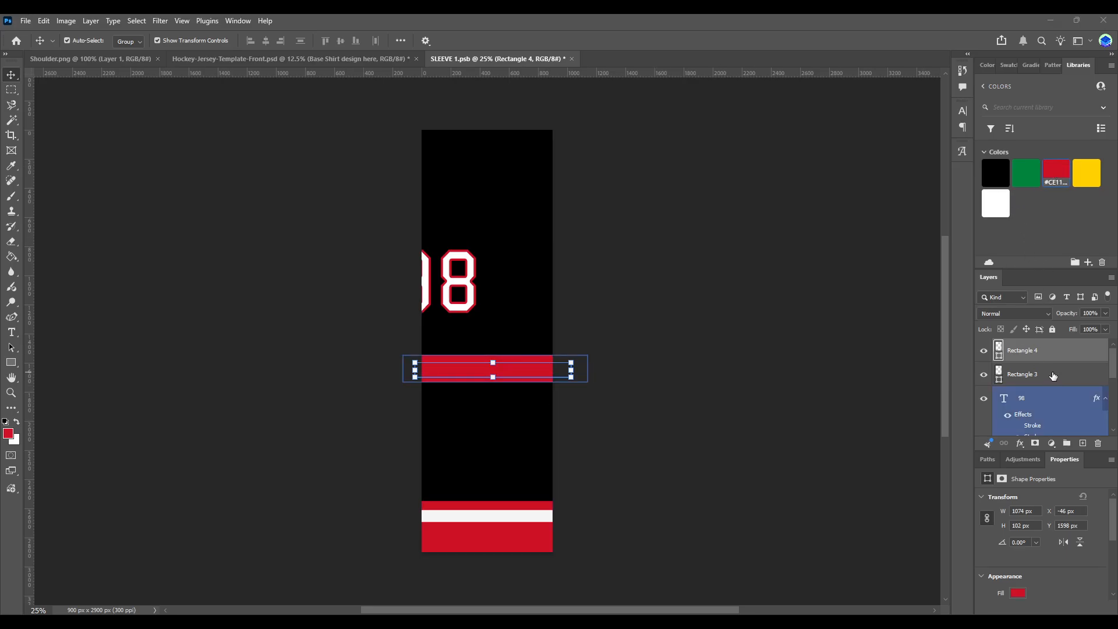
left_click(1022, 374)
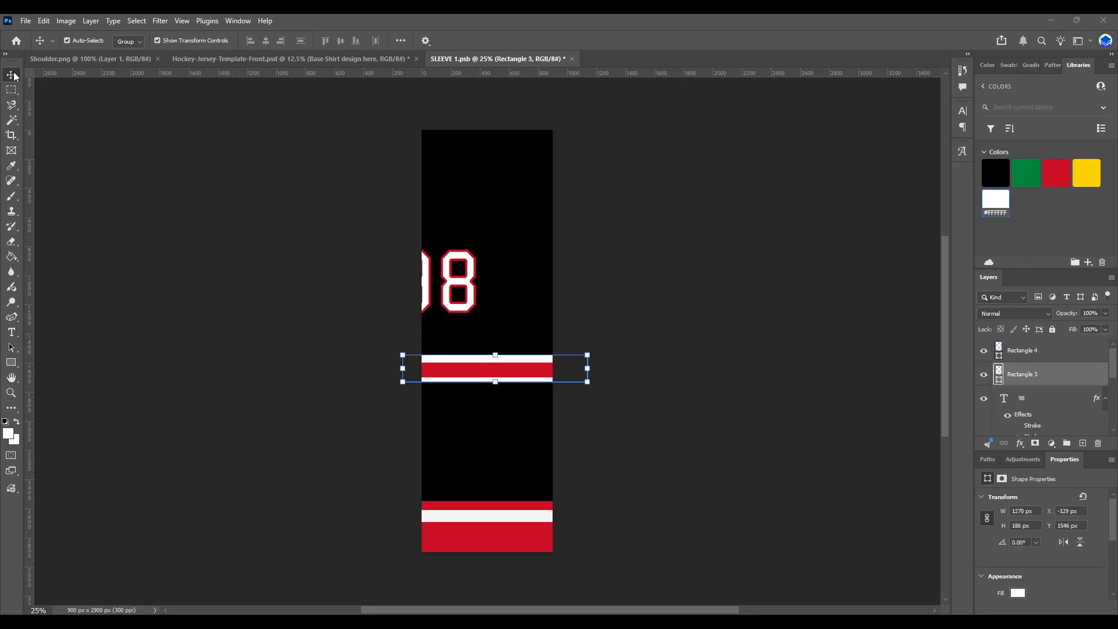
left_click(504, 368)
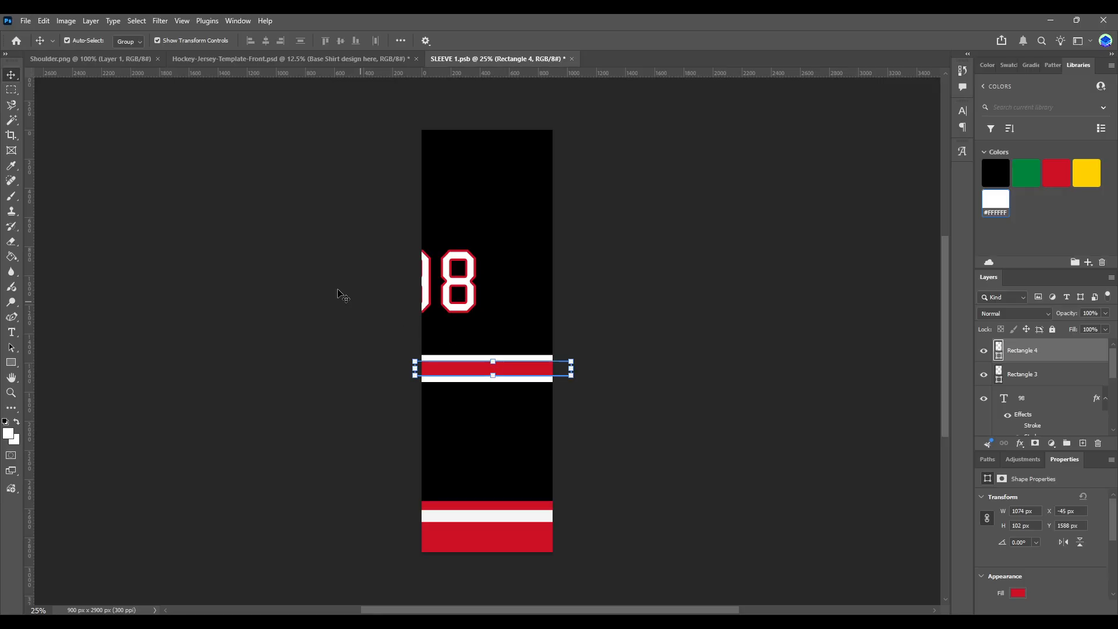
left_click(463, 377, "shift")
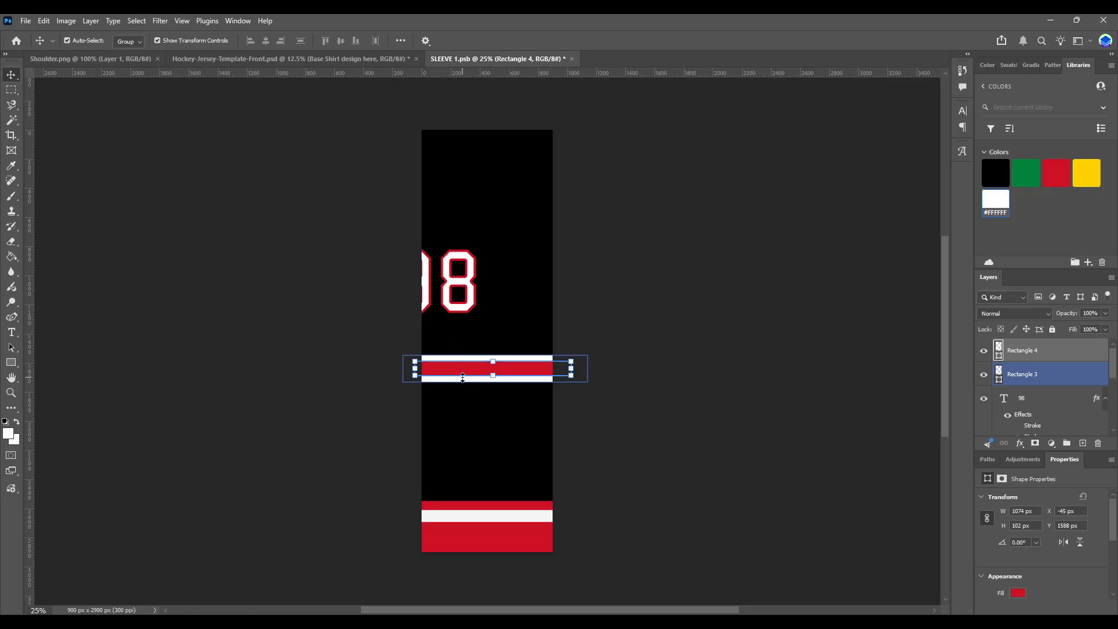
left_click(446, 379, "shift")
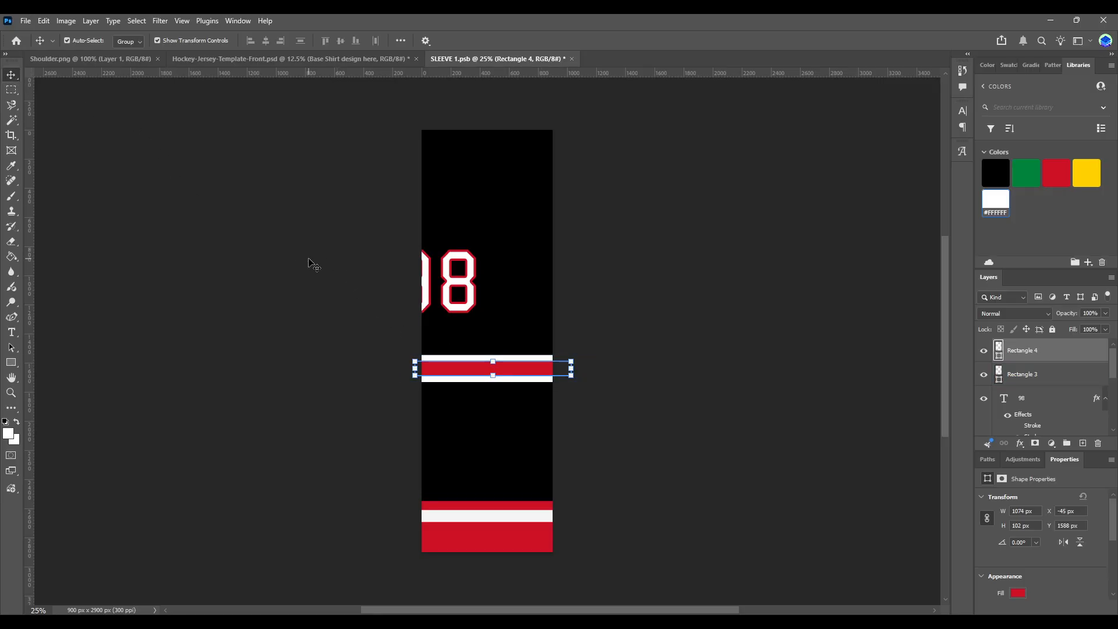
- Move the white-edged red band down the sleeve to about Y 1822 px
left_click(282, 263)
left_click_drag(506, 370, 496, 412)
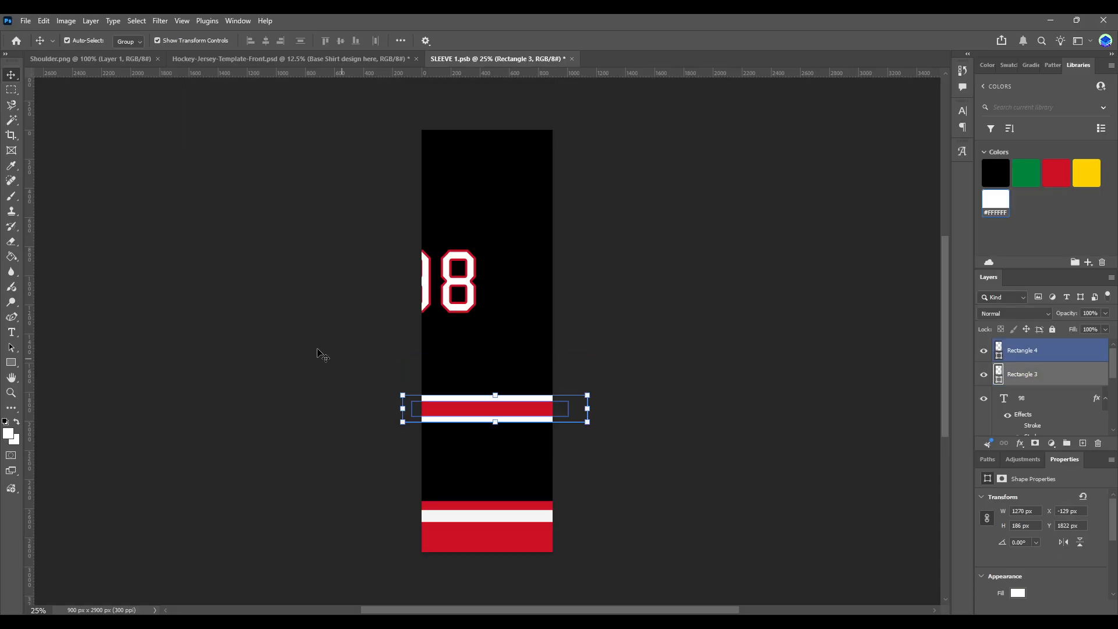
left_click(201, 303)
left_click(11, 363)
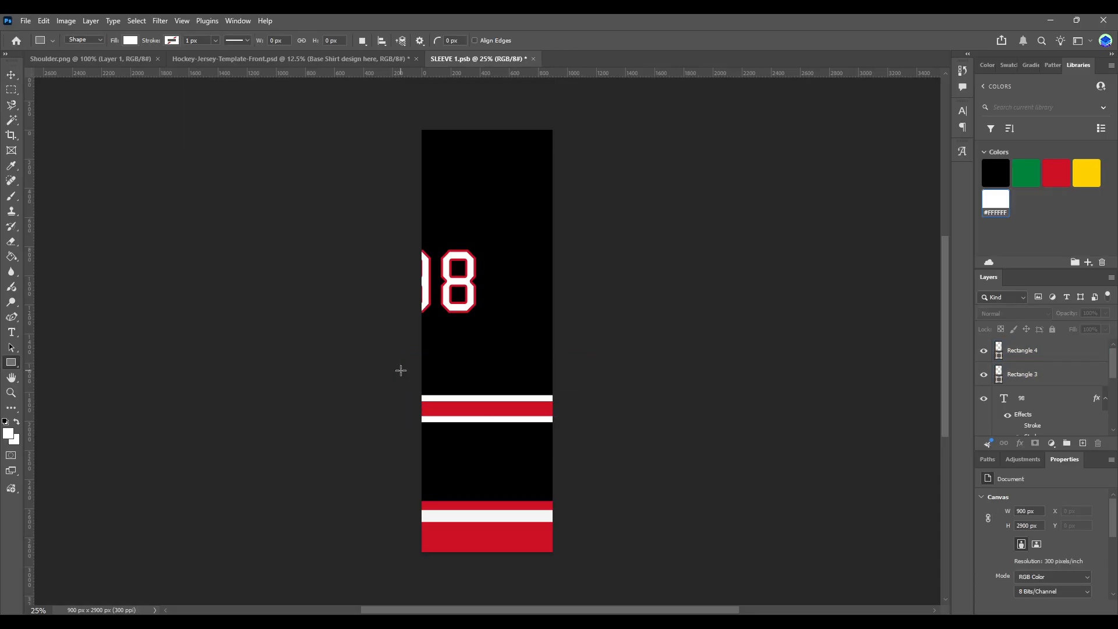
left_click_drag(517, 388, 600, 387)
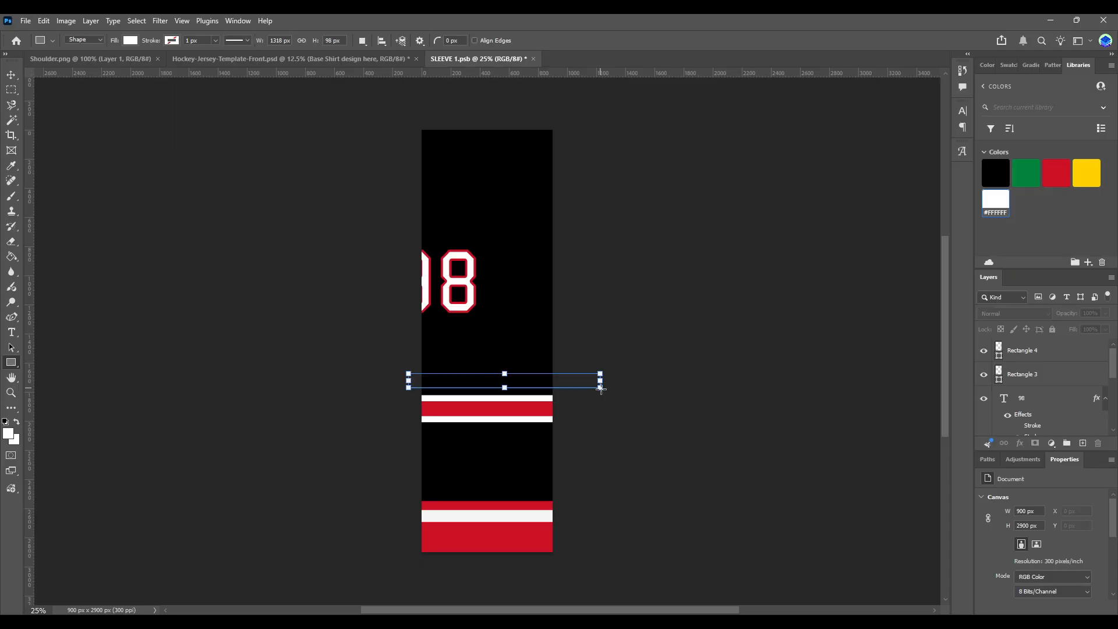
key("ctrl+z")
left_click(16, 75)
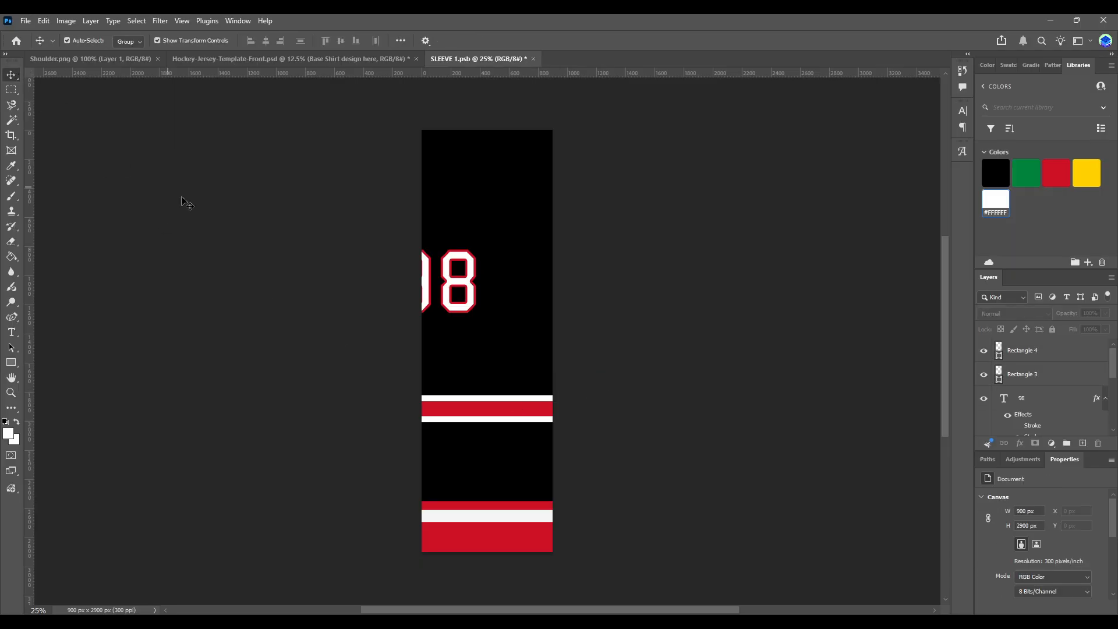
- Duplicate the red inner stripe, fill the copy with yellow, and place it just above the band at about Y 1683 px
left_click(492, 406)
key("ctrl+c")
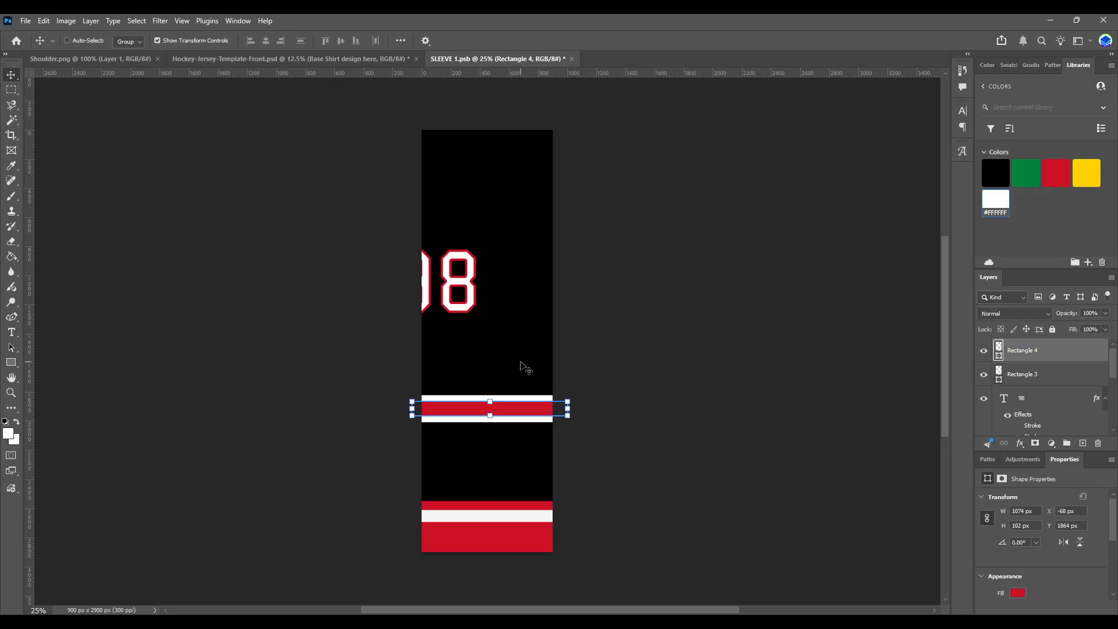
key("ctrl+v")
left_click(1084, 183)
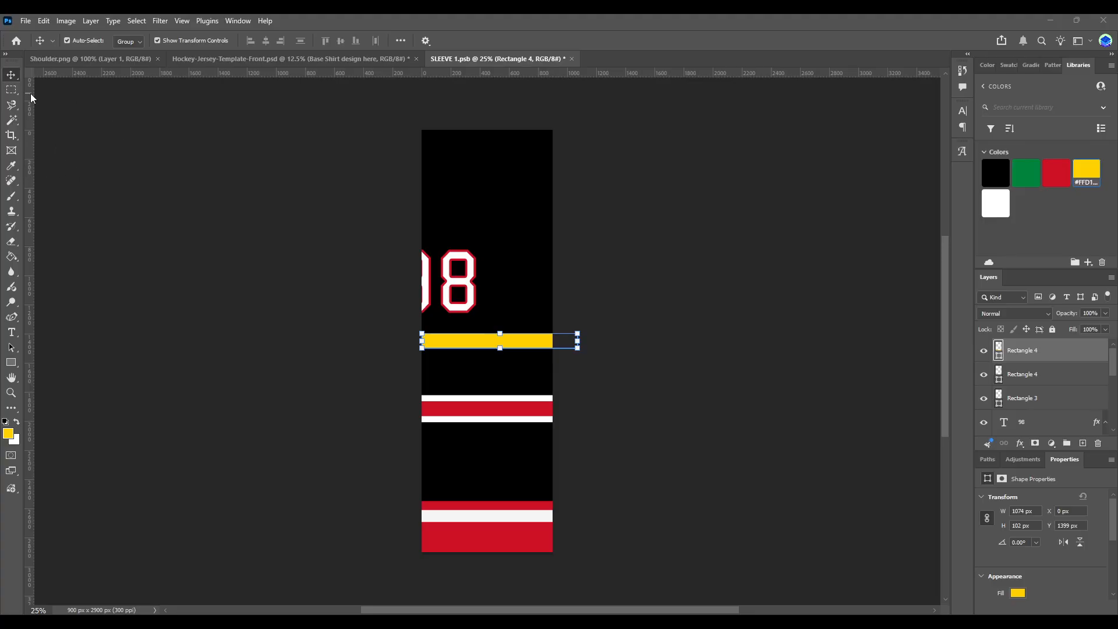
left_click_drag(496, 339, 477, 381)
- Draw a green stripe about 1098 × 54 px inside the yellow stripe
key("u")
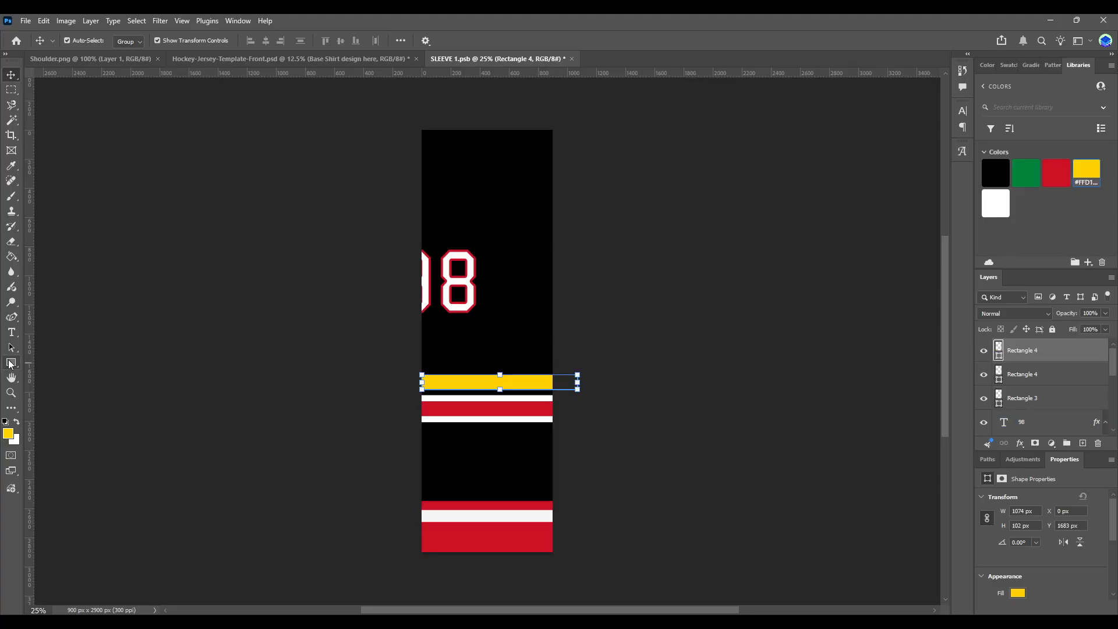
left_click_drag(402, 378, 564, 387)
left_click(1026, 173)
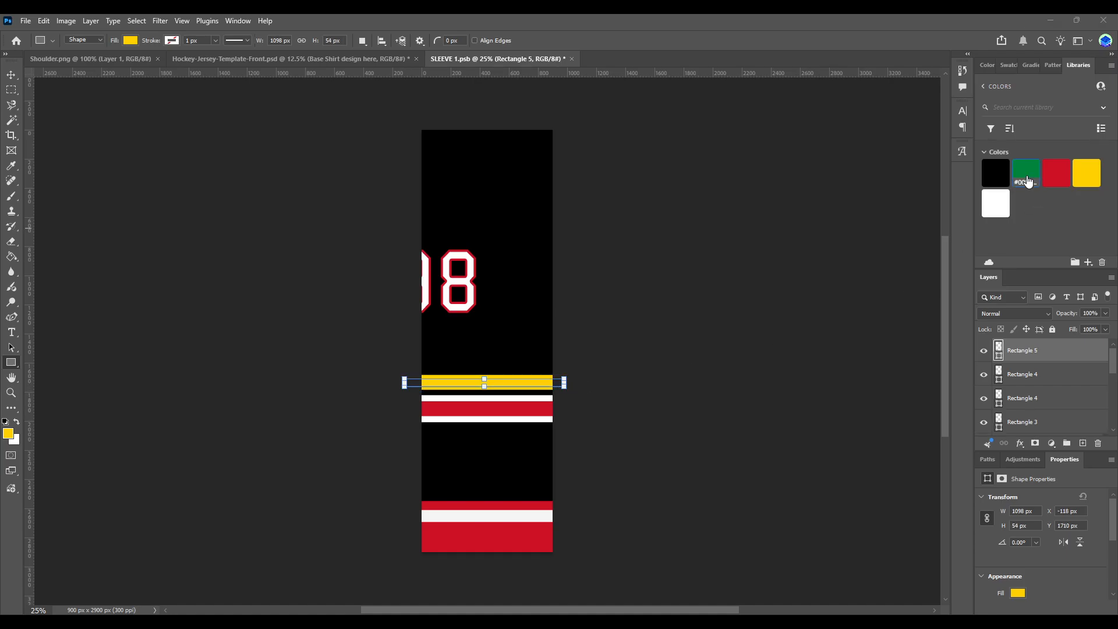
left_click(18, 74)
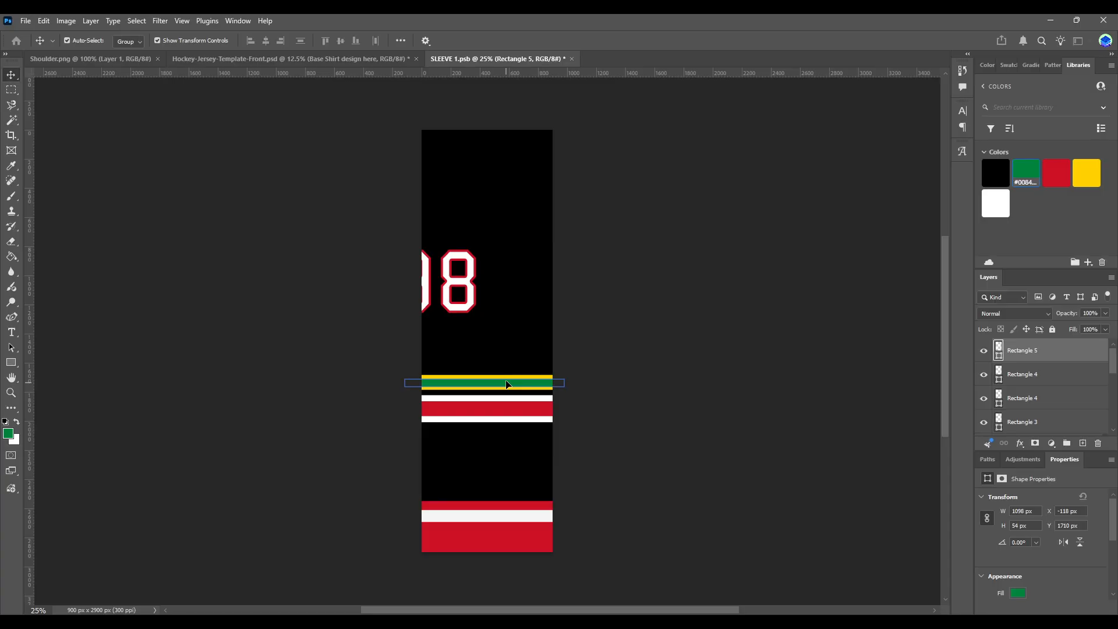
- Duplicate the white-edged red band, place the copy just above the yellow and green stripe, and save SLEEVE 1.psb
left_click(489, 409)
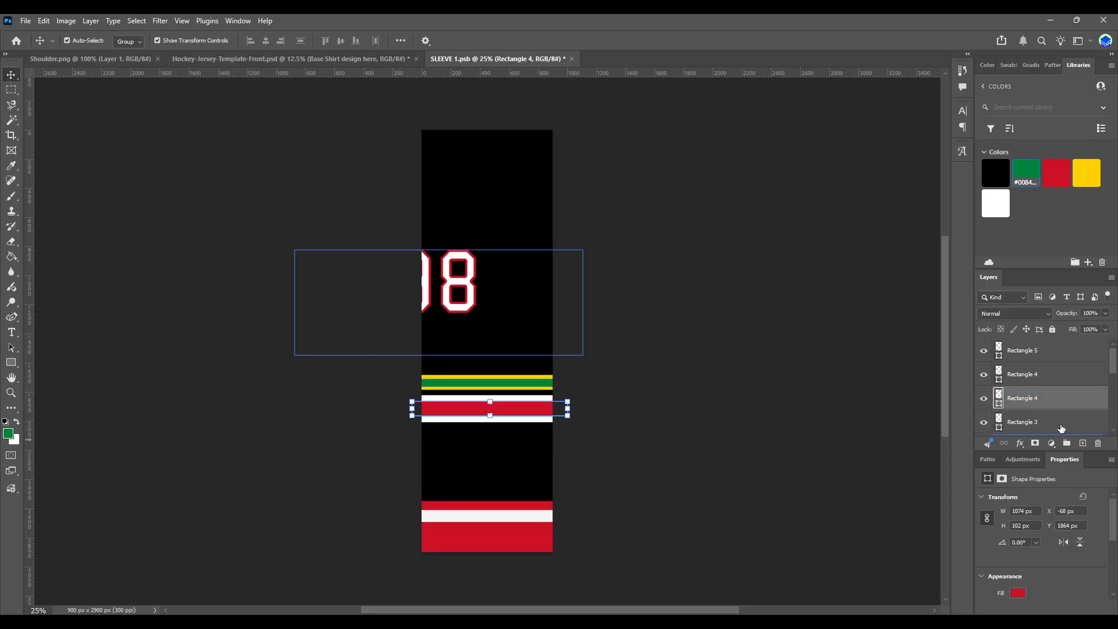
left_click(1060, 428, "shift")
key("ctrl+v")
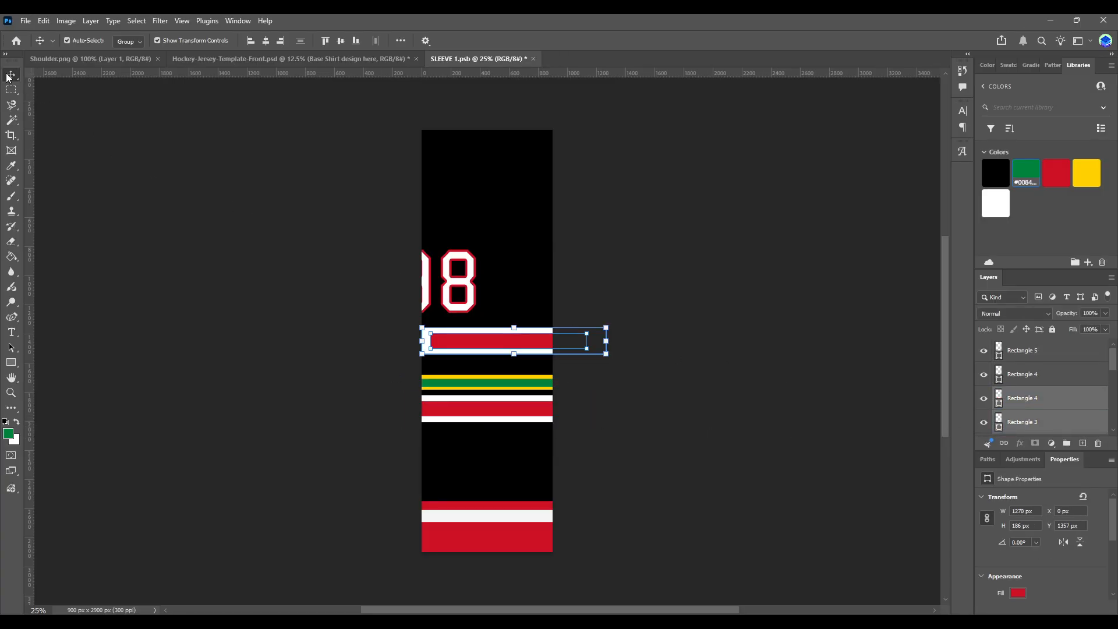
left_click_drag(449, 348, 447, 368)
left_click(330, 309)
key("ctrl+s")
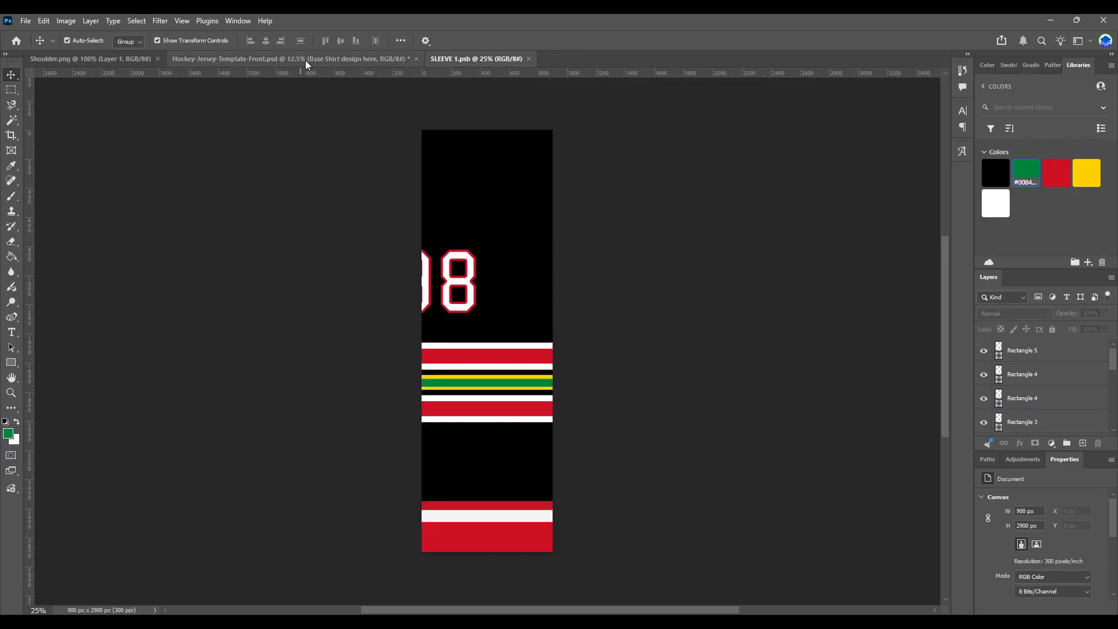
- Check the sleeve on the jersey template, then delete the red and white cuff stripes from SLEEVE 1.psb
left_click(305, 59)
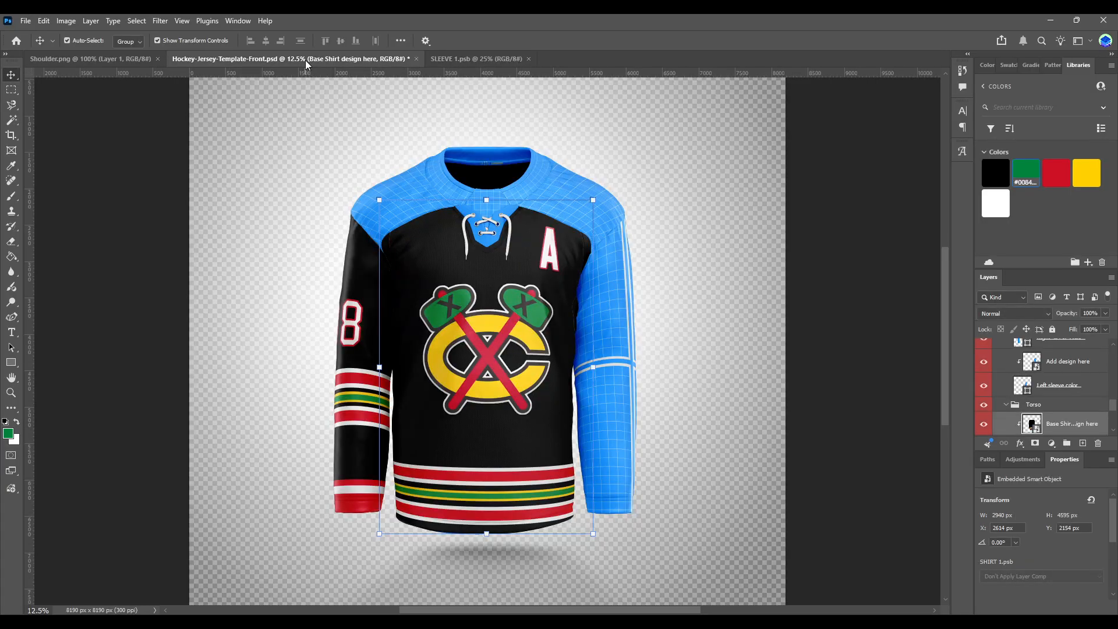
left_click(483, 58)
left_click(484, 533)
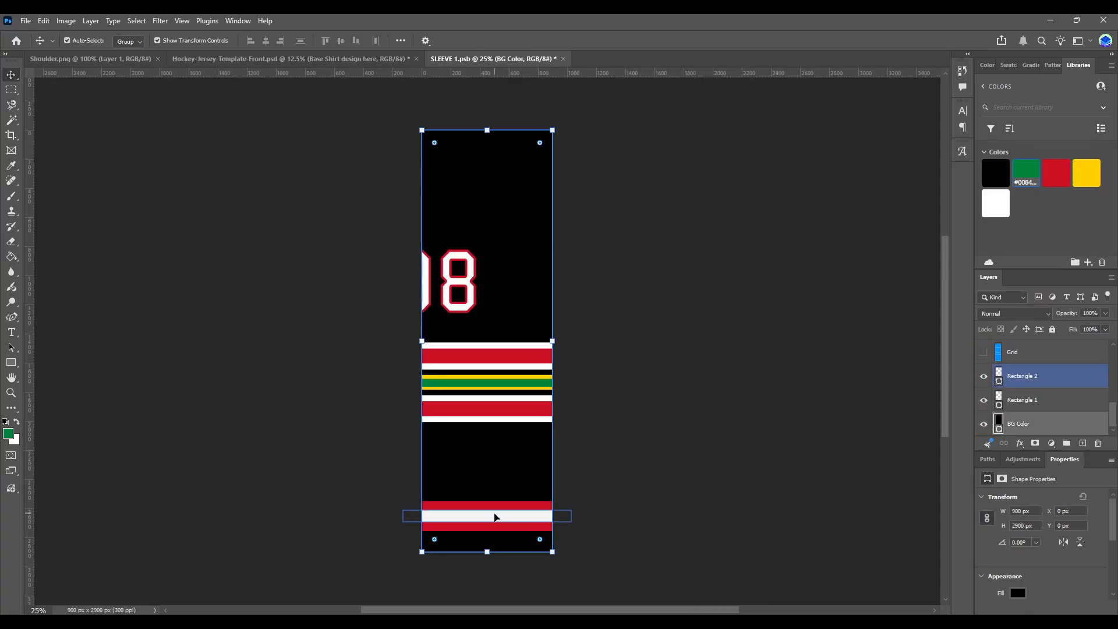
left_click(495, 516)
key("Delete")
key("Delete")
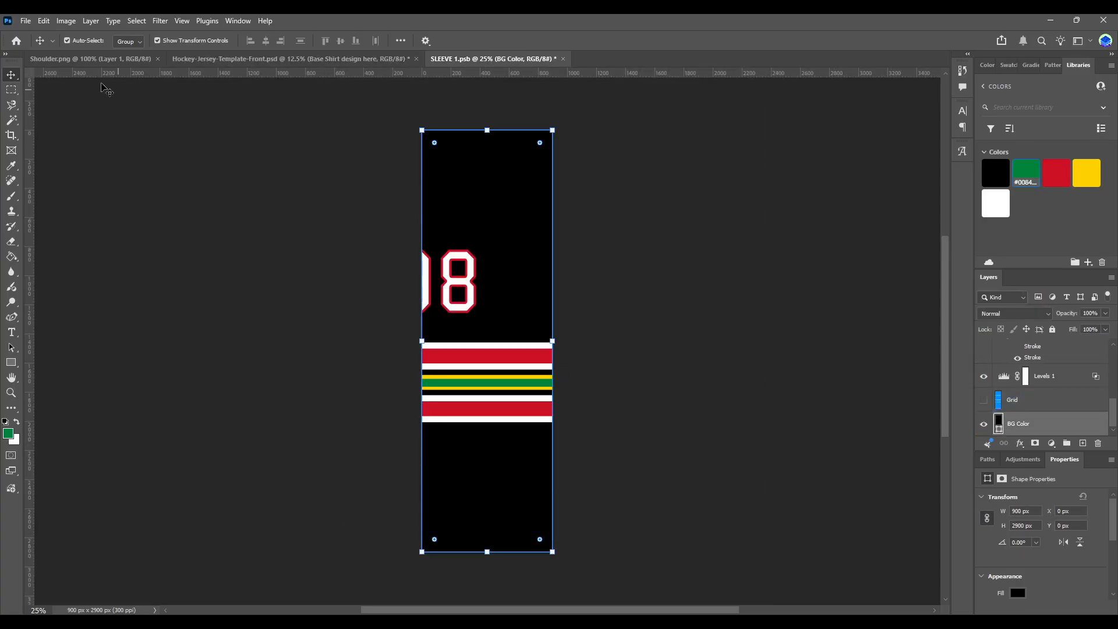
- Move the whole set of sleeve stripes down by about 144 px and save it to update the jersey template
scroll(1051, 409, "up", 5)
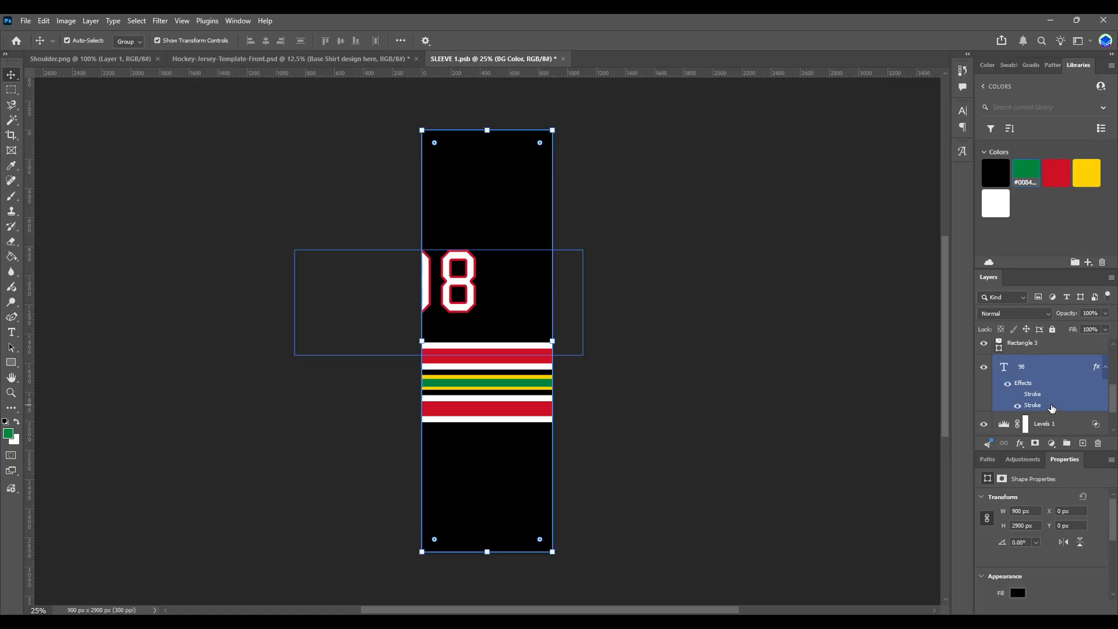
left_click(1056, 420)
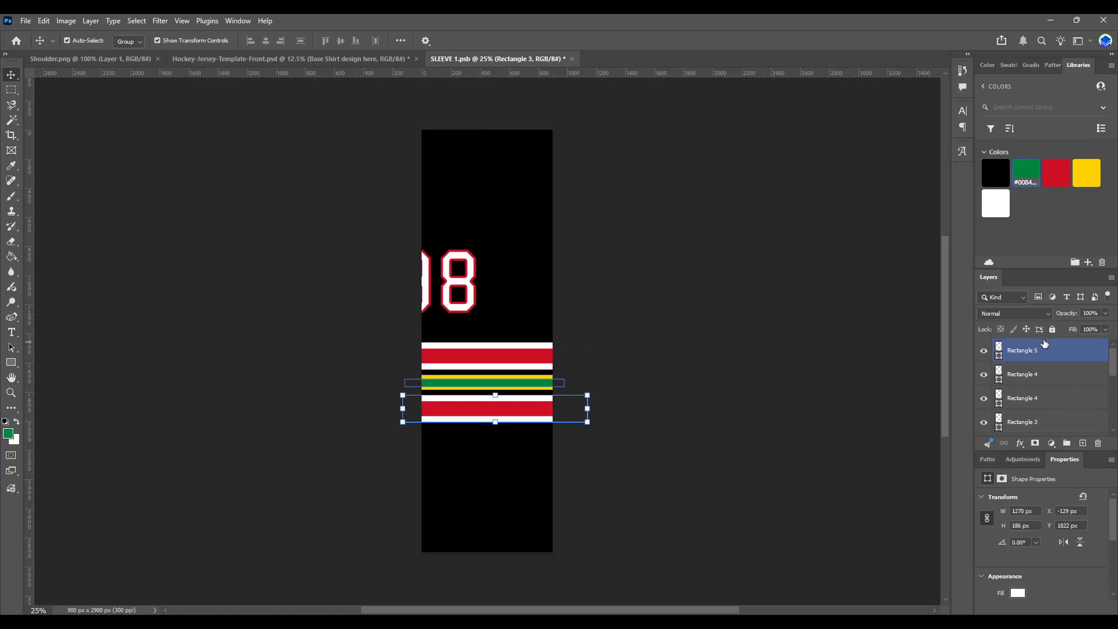
left_click(1022, 344, "shift")
left_click_drag(463, 423, 463, 444)
left_click(300, 301)
left_click(277, 60)
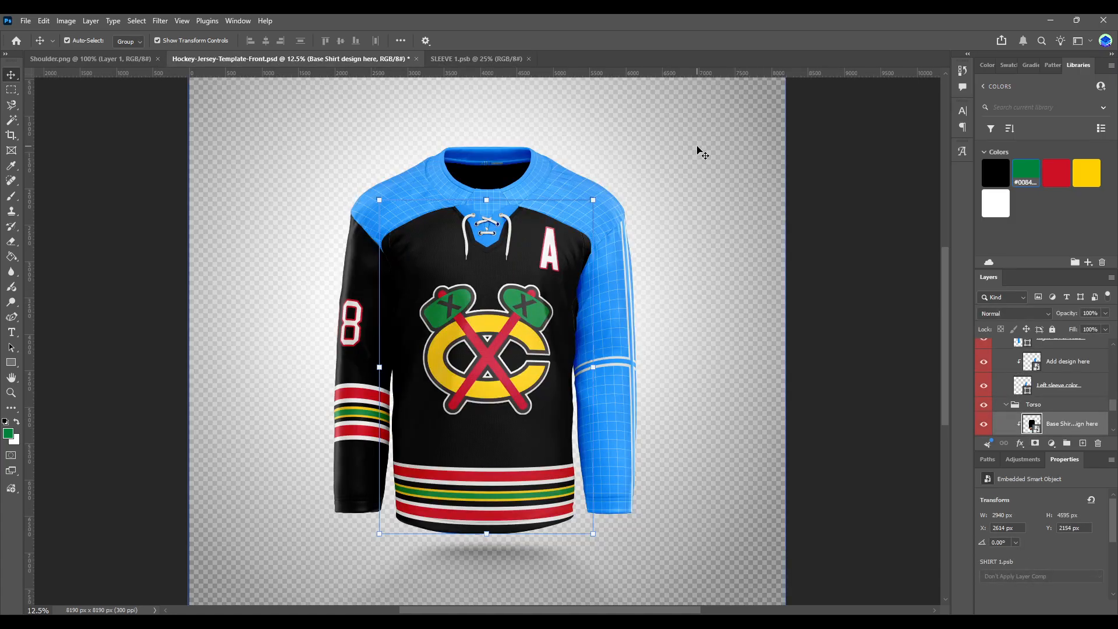
- Select the number 98 and all stripe layers in SLEEVE 1.psb, then close the file
left_click(463, 60)
scroll(1055, 413, "up", 3)
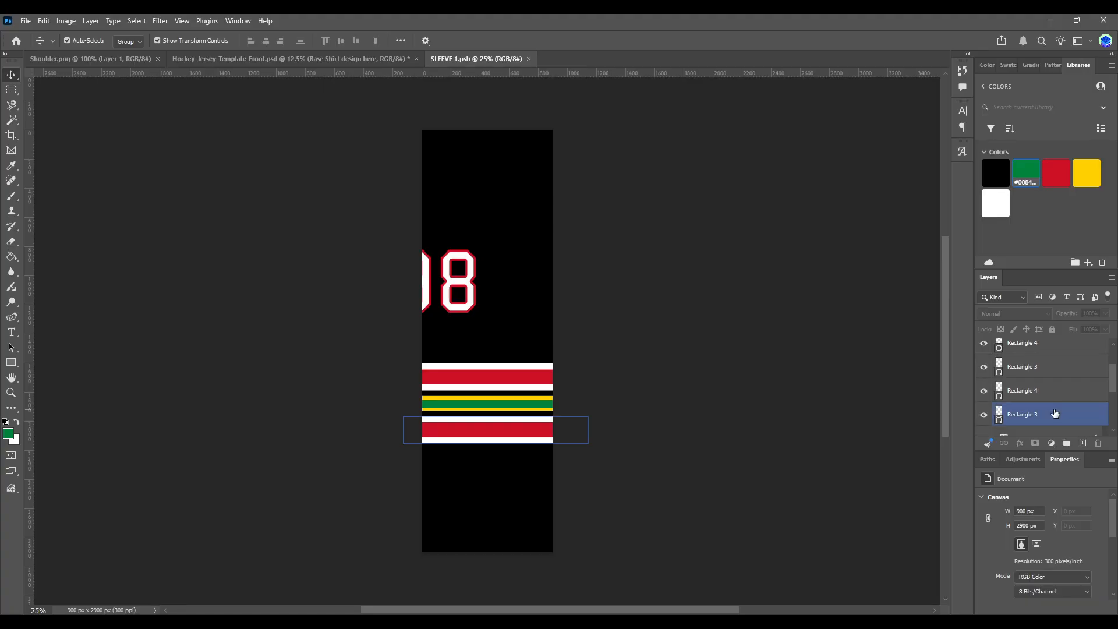
scroll(1055, 413, "down", 4)
scroll(1054, 413, "up", 1)
left_click(1044, 377)
scroll(1051, 373, "up", 3)
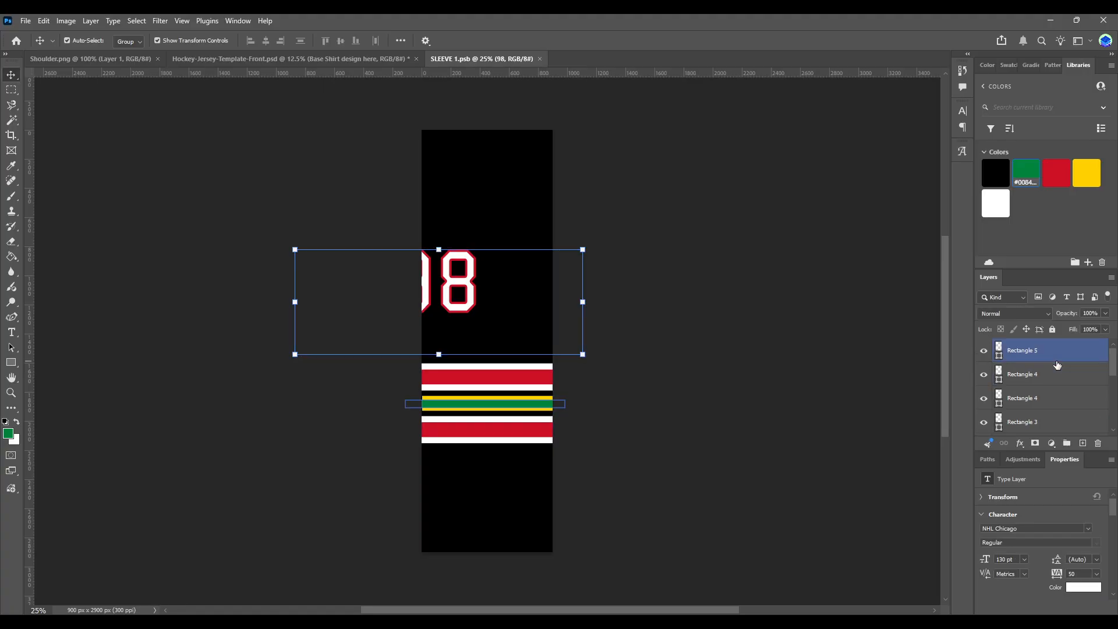
left_click(1066, 357, "shift")
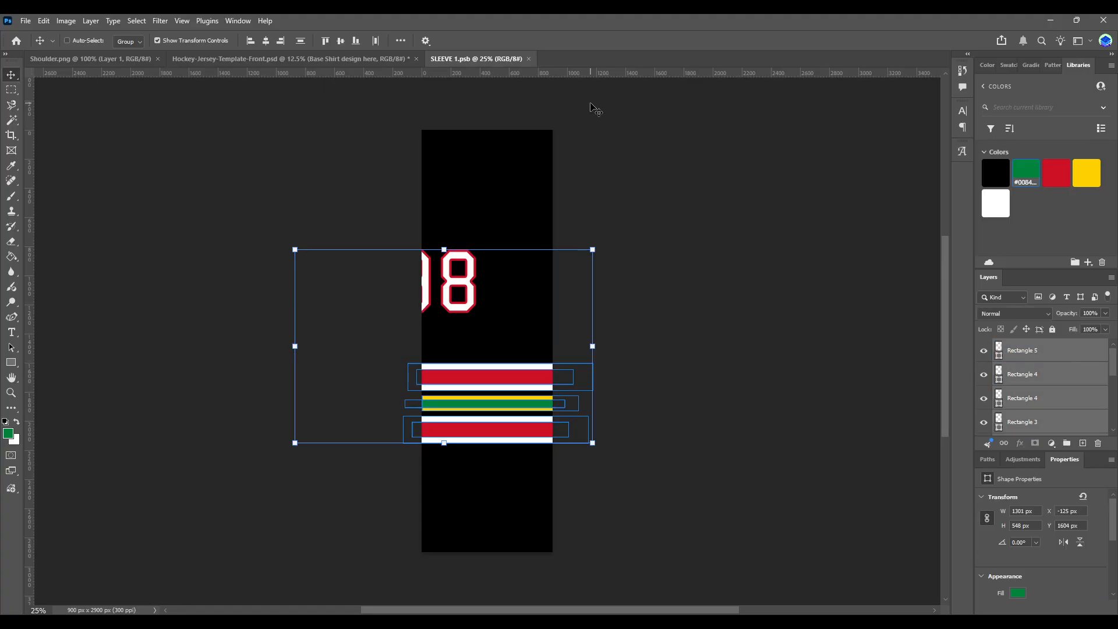
left_click(528, 58)
- Open the left sleeve's smart object SLEEVE 2.psb, hide its Grid layer and fill BG Color with black
left_click(1022, 404)
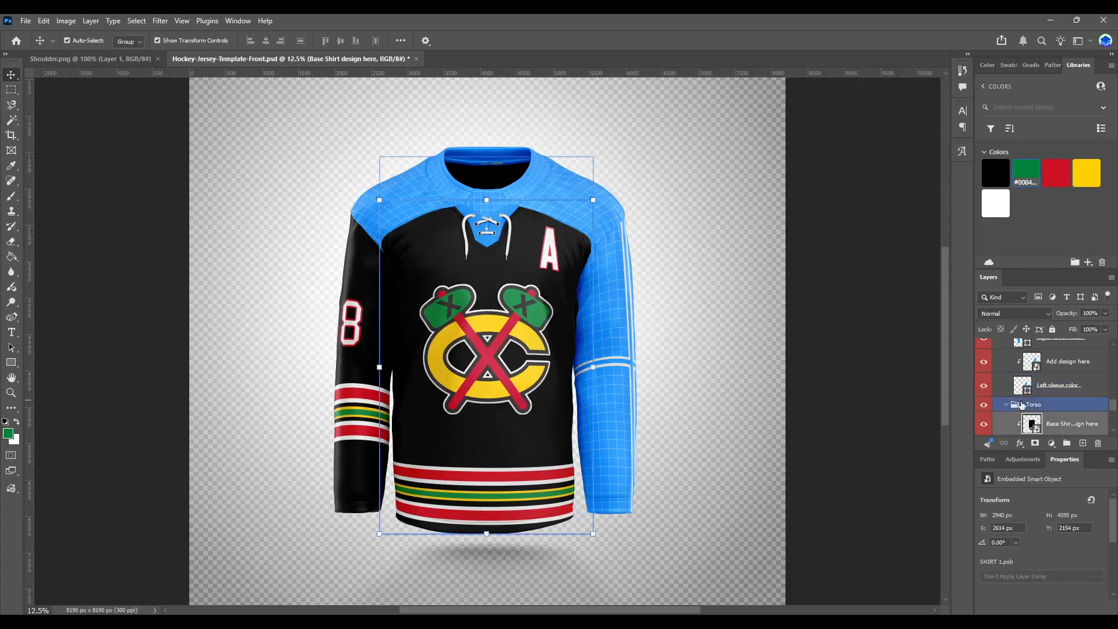
left_click(1007, 405)
double_click(1032, 372)
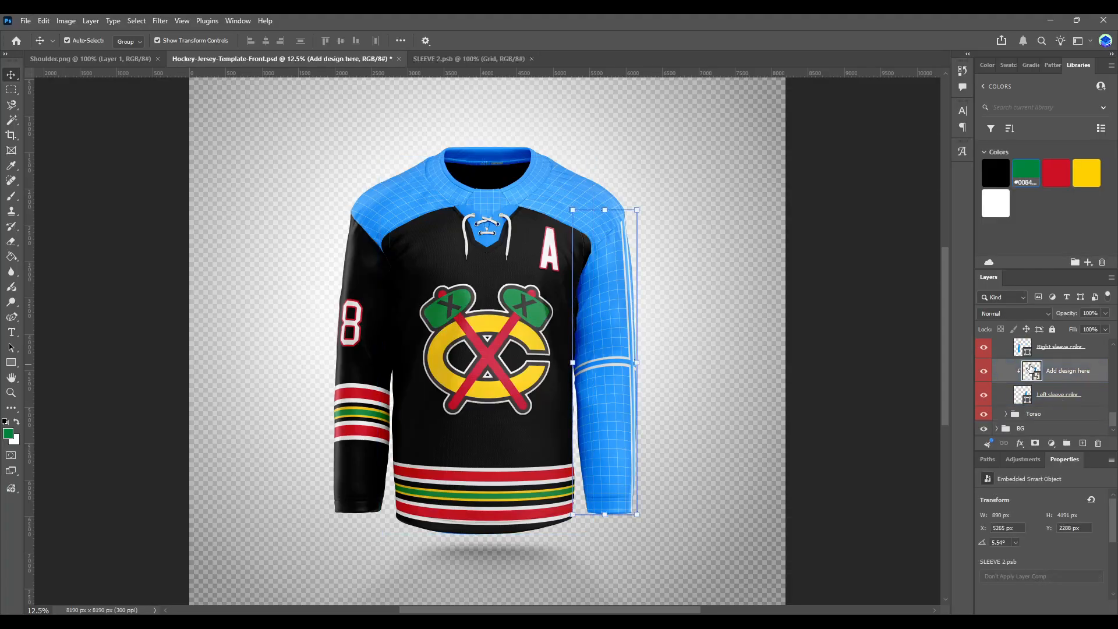
left_click(984, 375)
left_click(1045, 397)
left_click(995, 173)
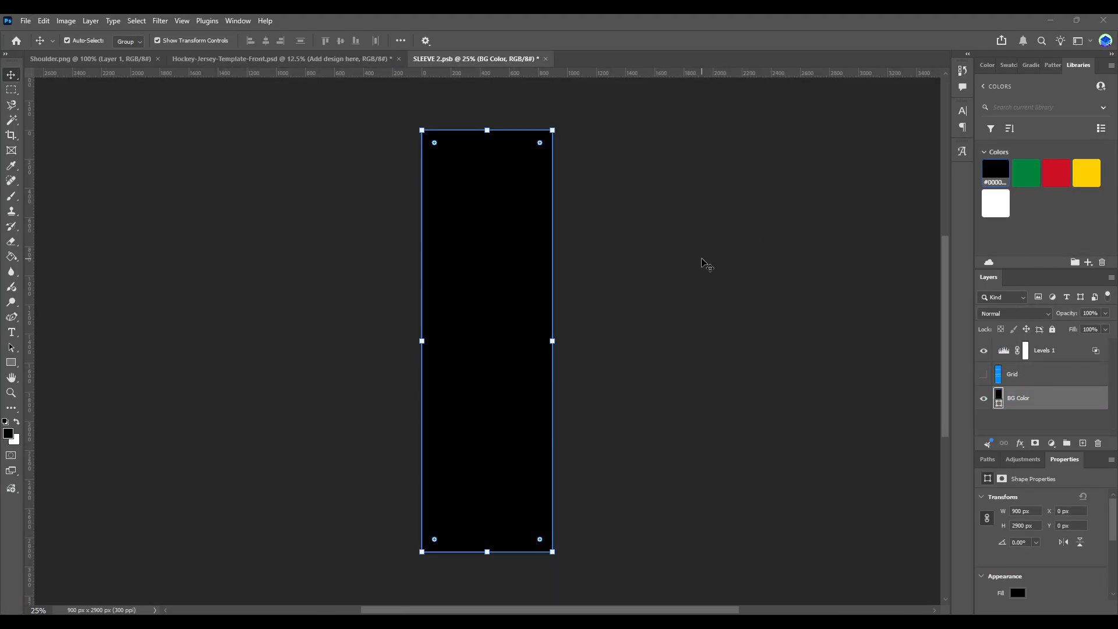
- Reopen SLEEVE 1.psb from the jersey template and copy the number 98 together with all the stripe layers
left_click(291, 58)
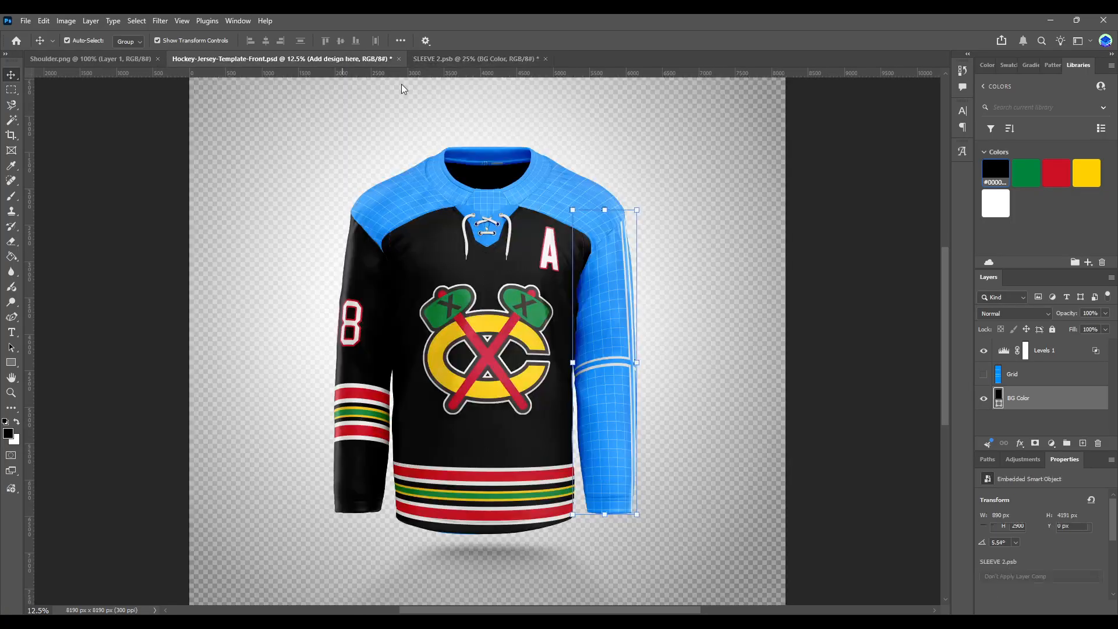
left_click(1063, 402)
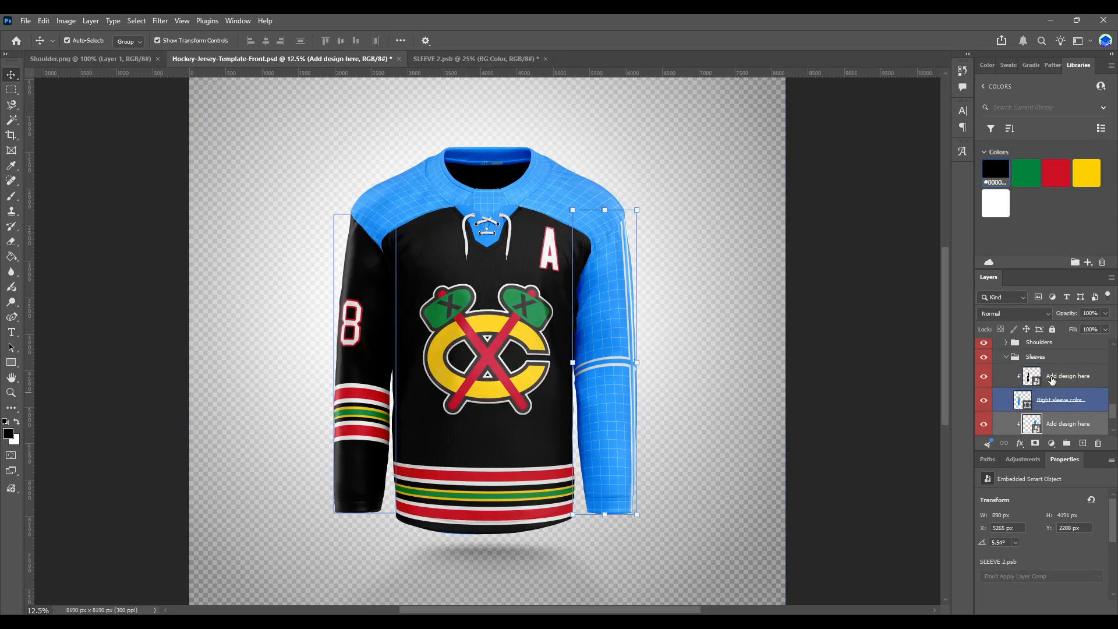
double_click(1032, 424)
scroll(1068, 375, "down", 5)
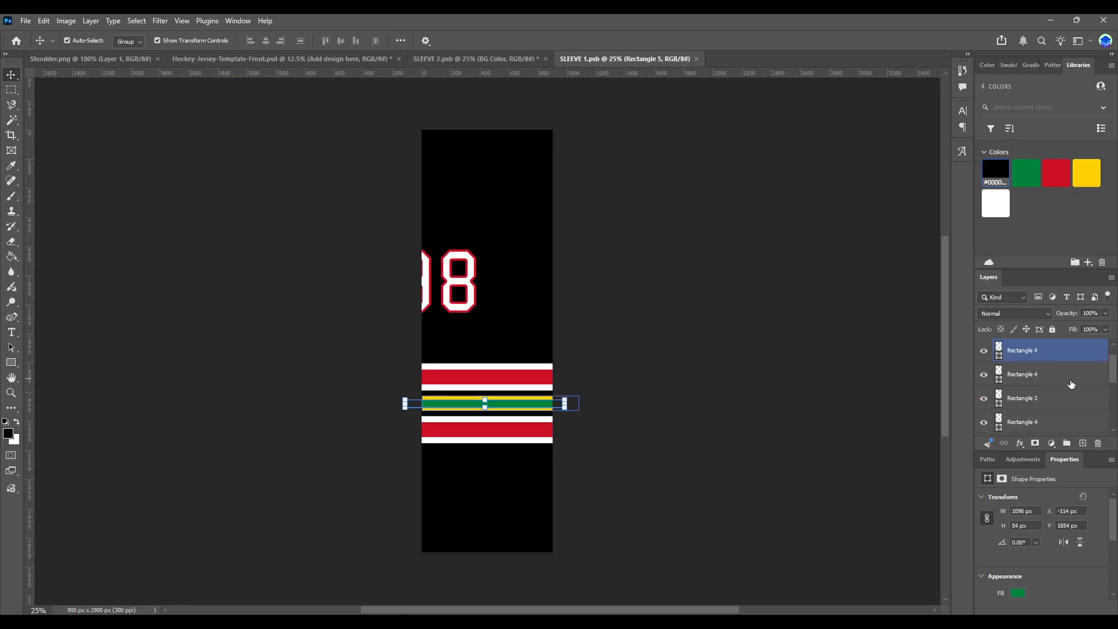
left_click(1062, 418)
left_click(1062, 418, "shift")
key("ctrl+c")
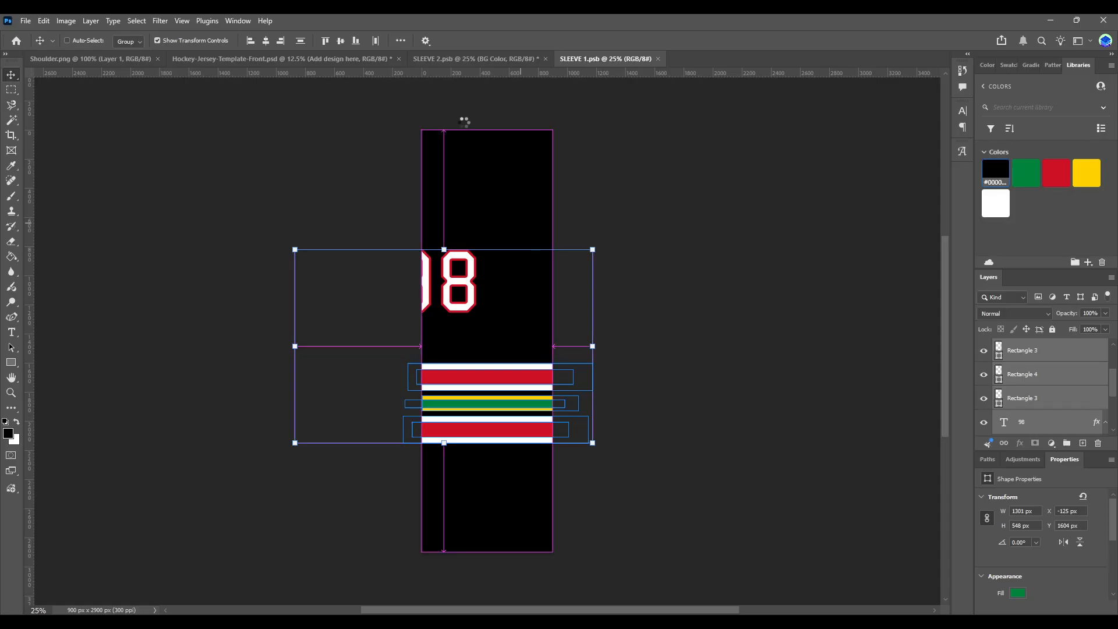
- Paste the number and stripes into SLEEVE 2.psb and shift them across the sleeve to about X -140 px, Y 1569 px
left_click(516, 61)
key("ctrl+v")
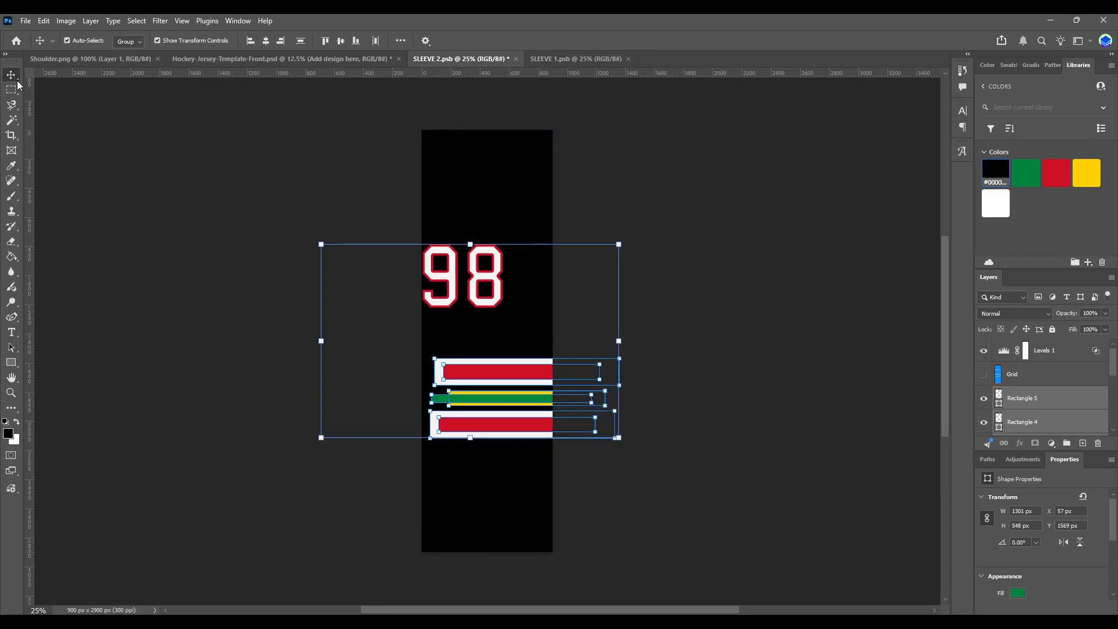
left_click_drag(472, 363, 439, 364)
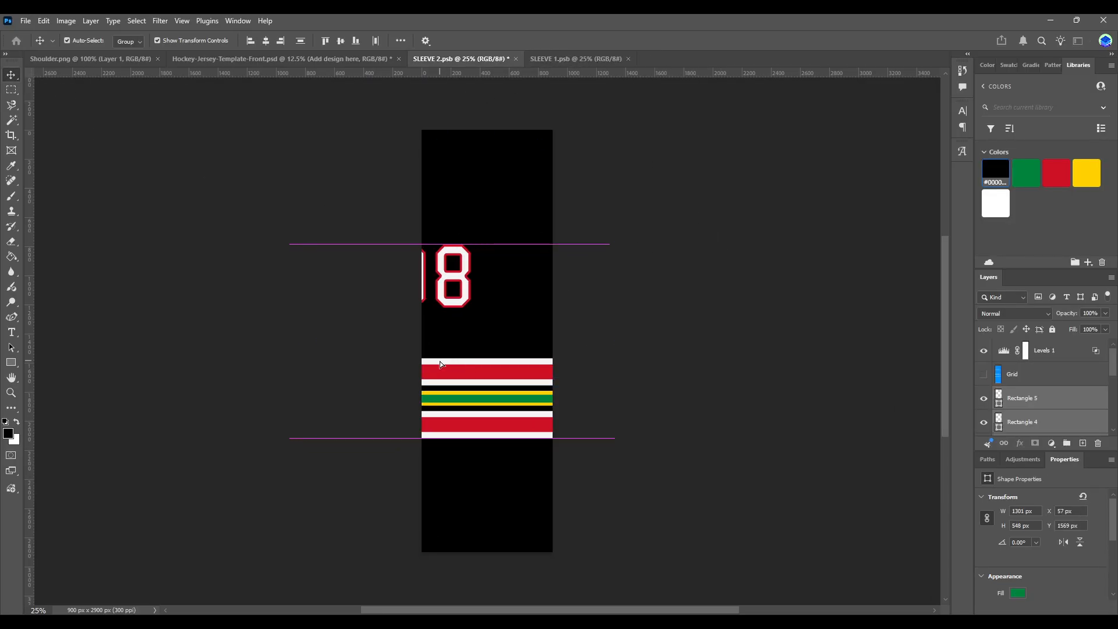
- Compare SLEEVE 2.psb with SLEEVE 1.psb and align the pasted number and stripes to match, at about X -128 px, Y 1601 px
left_click(562, 60)
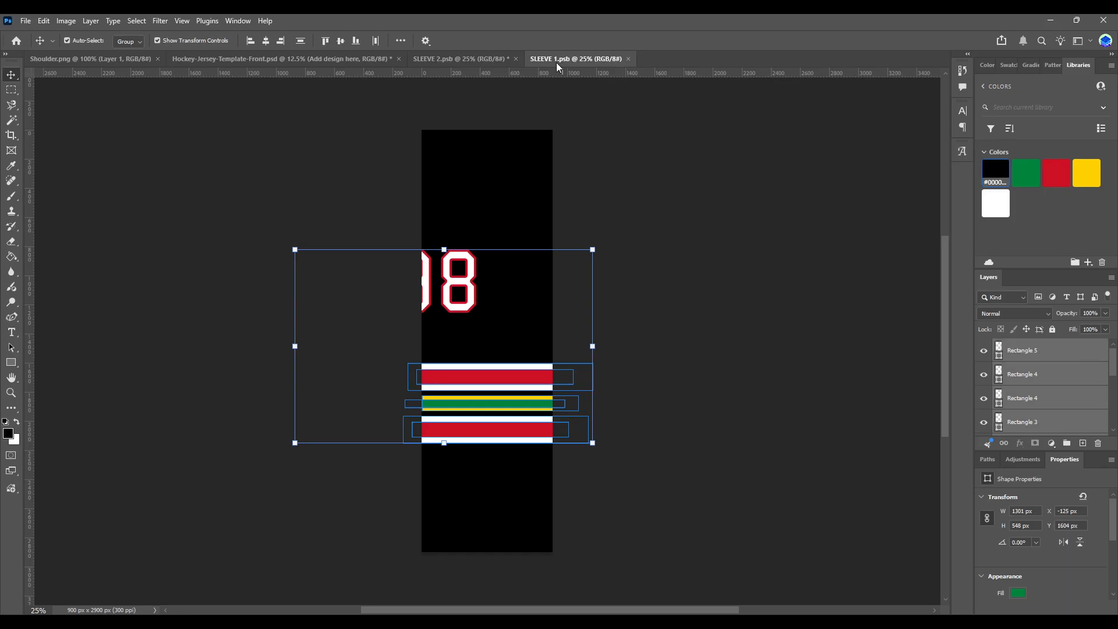
left_click(522, 58)
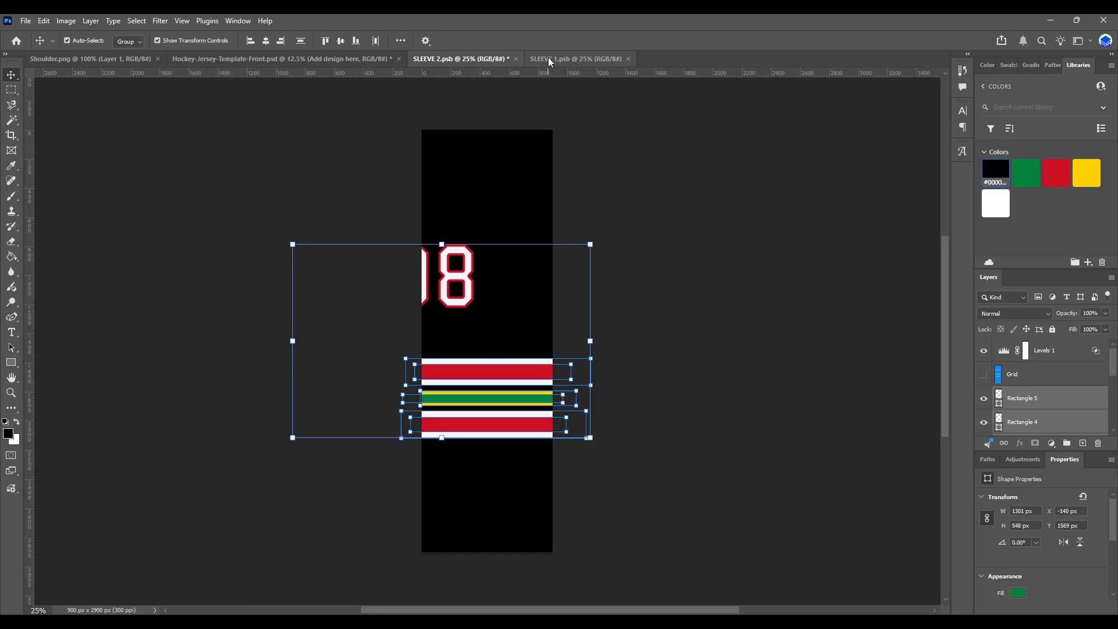
left_click(547, 57)
left_click(459, 55)
left_click(547, 58)
left_click(494, 61)
left_click(560, 64)
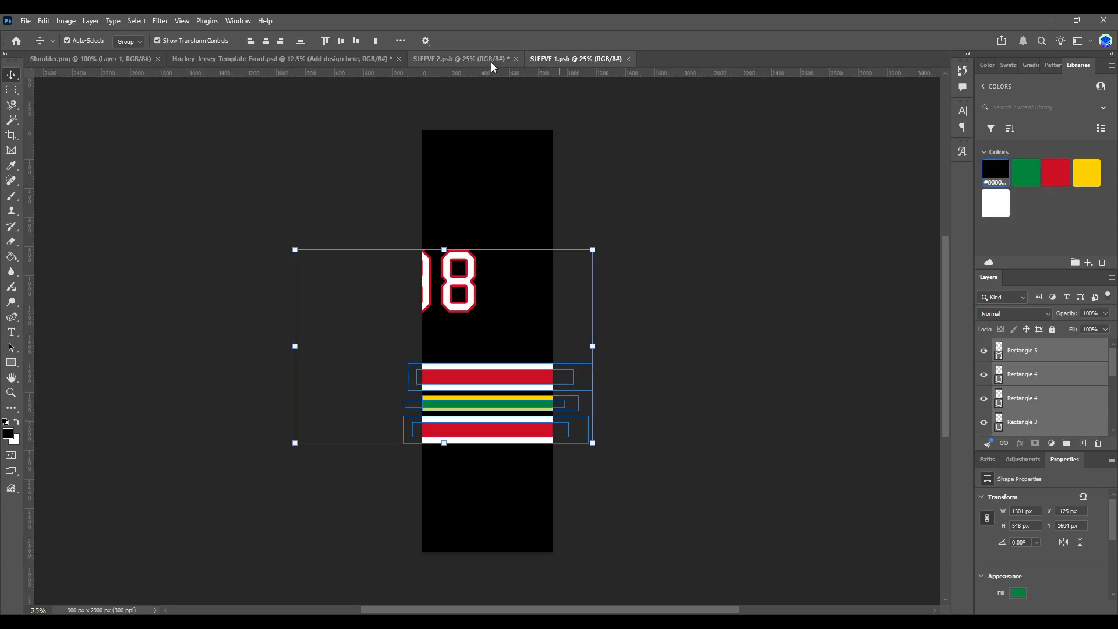
left_click(490, 62)
left_click(557, 62)
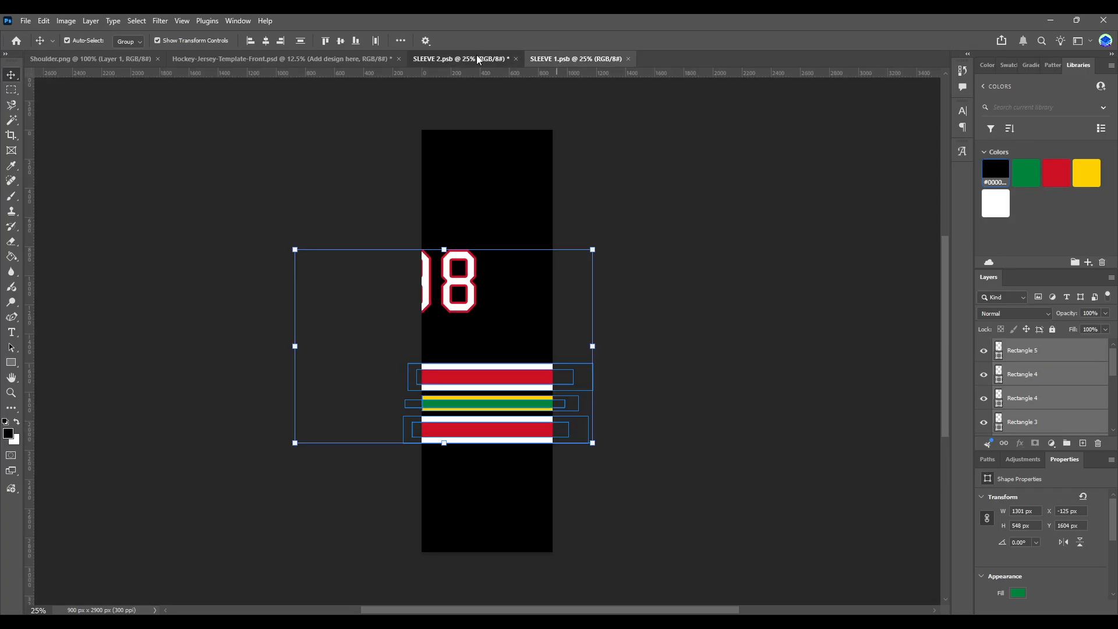
left_click(476, 55)
left_click(557, 58)
left_click(484, 55)
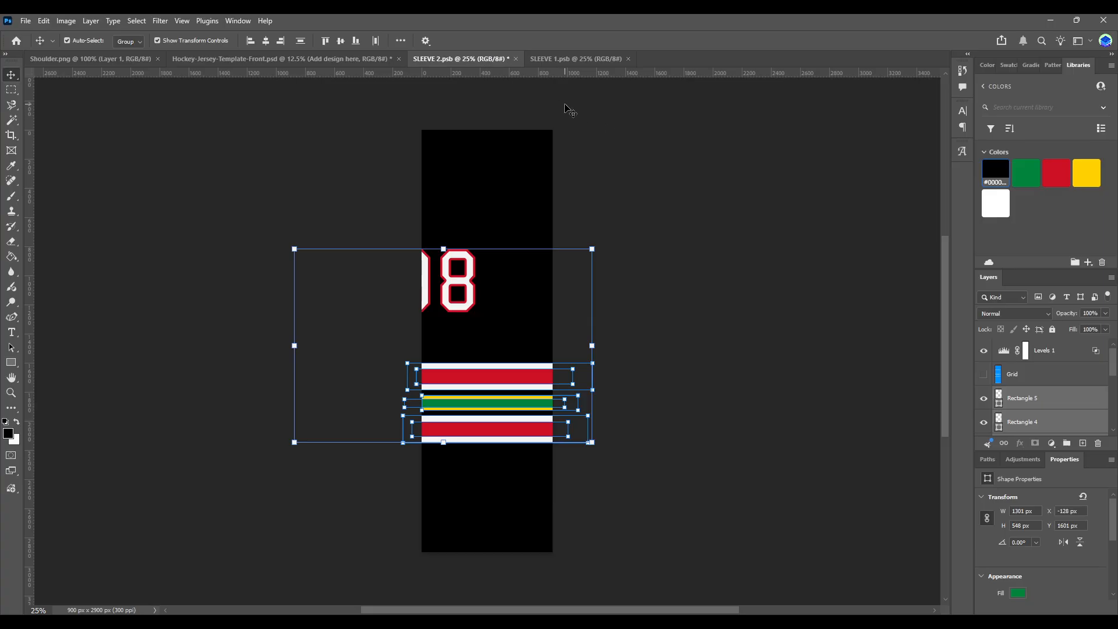
- Compare the number and stripe placement in SLEEVE 2.psb with SLEEVE 1.psb
left_click(565, 62)
left_click(487, 62)
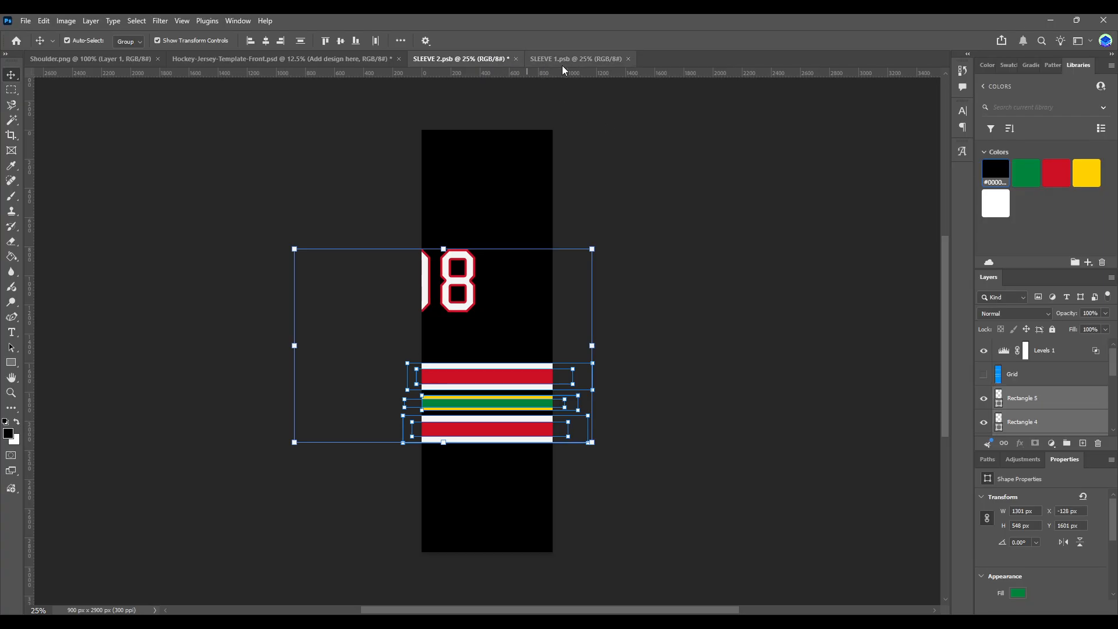
left_click(562, 62)
left_click(486, 62)
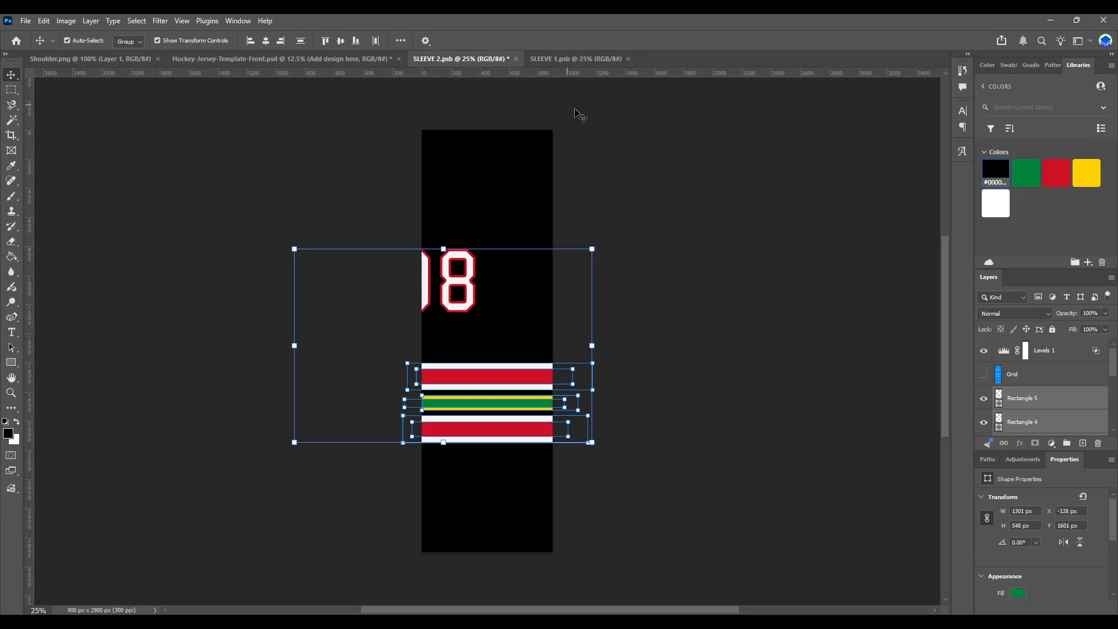
left_click(574, 59)
left_click(477, 58)
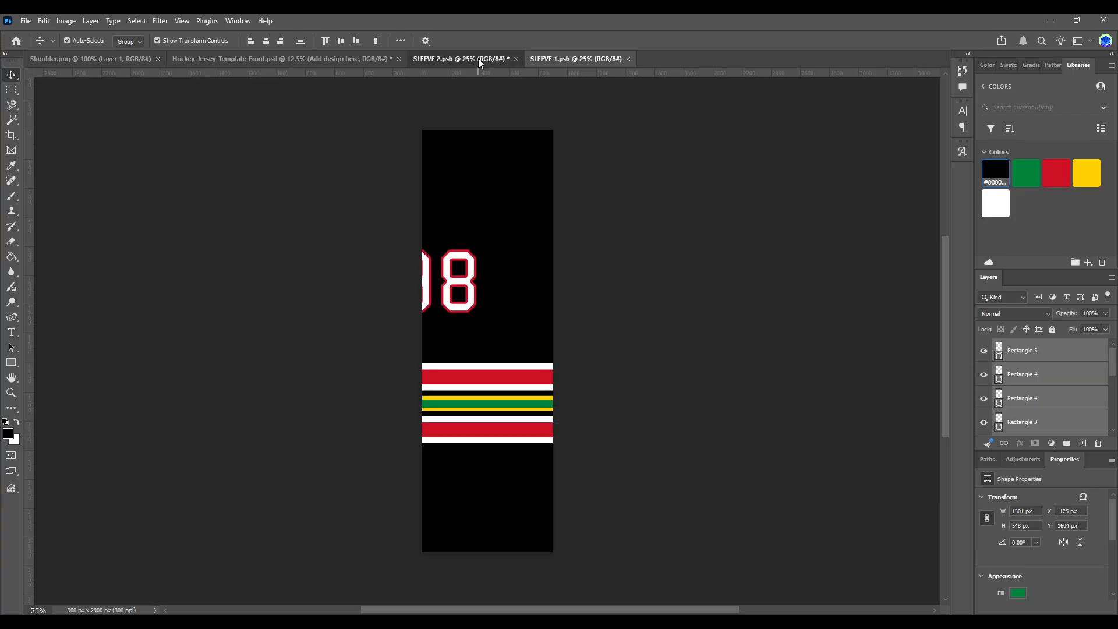
- Move the number 98 toward the right edge of SLEEVE 2.psb, save it, check the jersey template and close SLEEVE 2.psb
left_click(459, 285)
left_click_drag(456, 282, 558, 280)
key("ctrl+s")
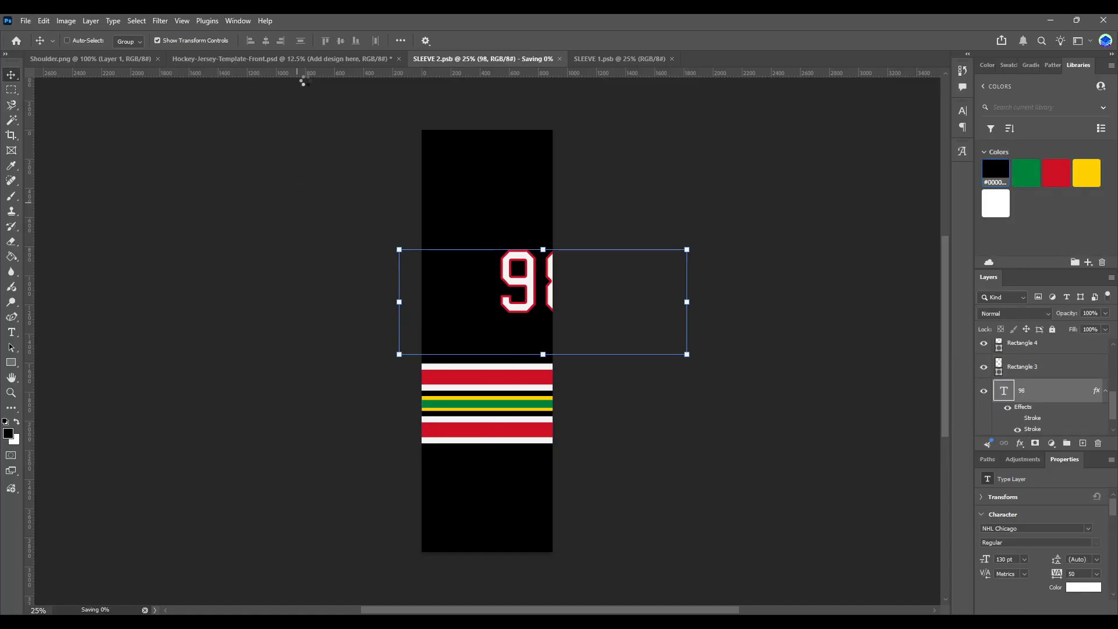
left_click(315, 58)
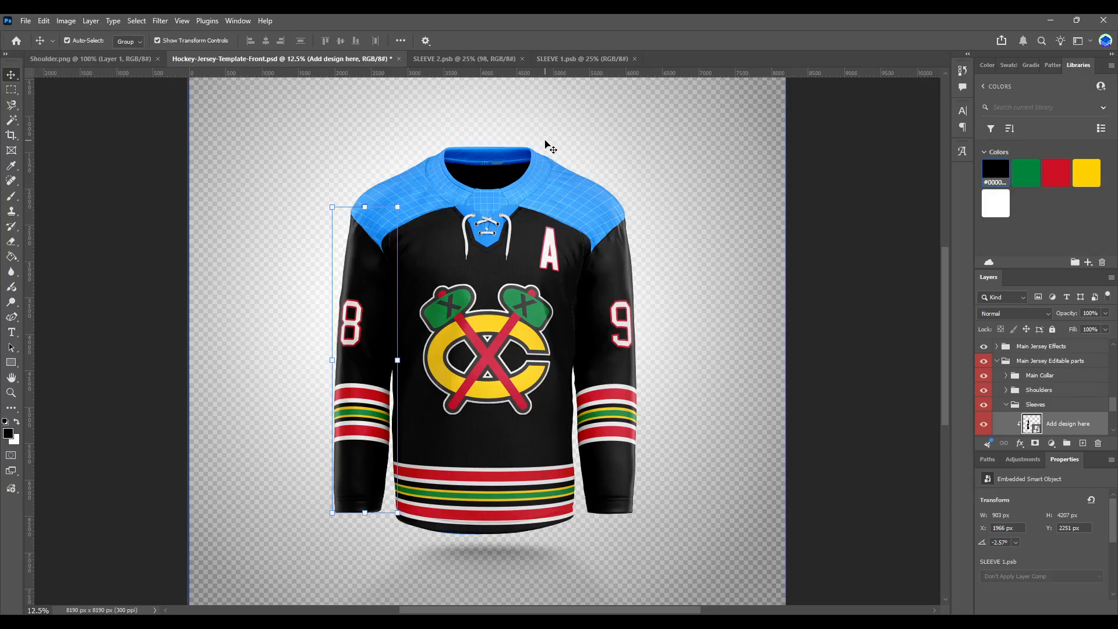
left_click(522, 58)
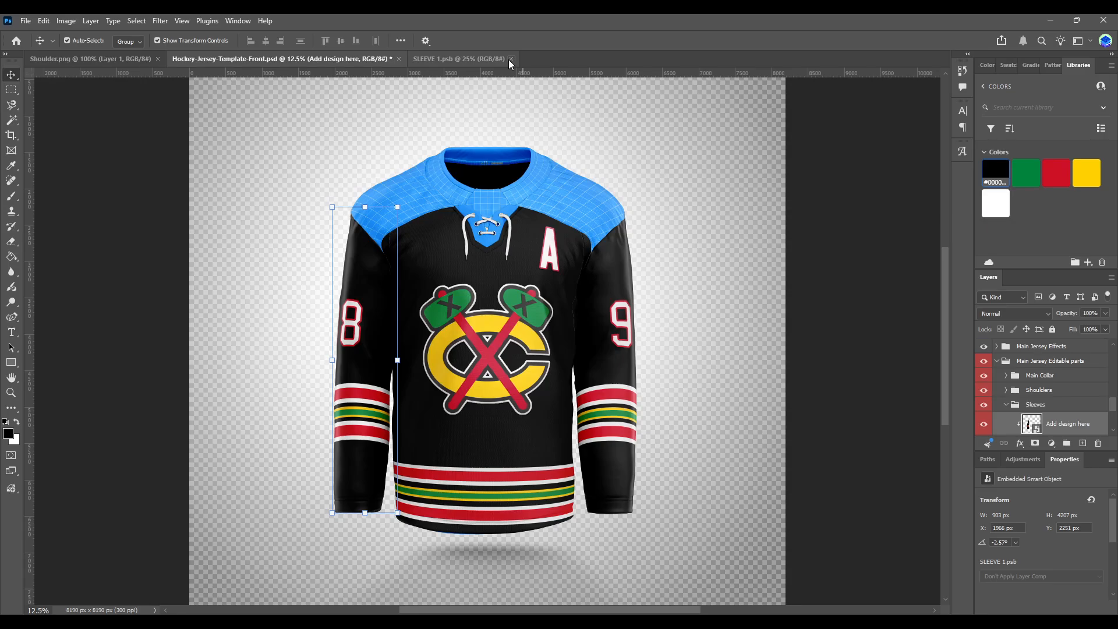
- Move all the stripe layers in SLEEVE 1.psb lower down the sleeve, then save and check them on the jersey template
left_click(464, 59)
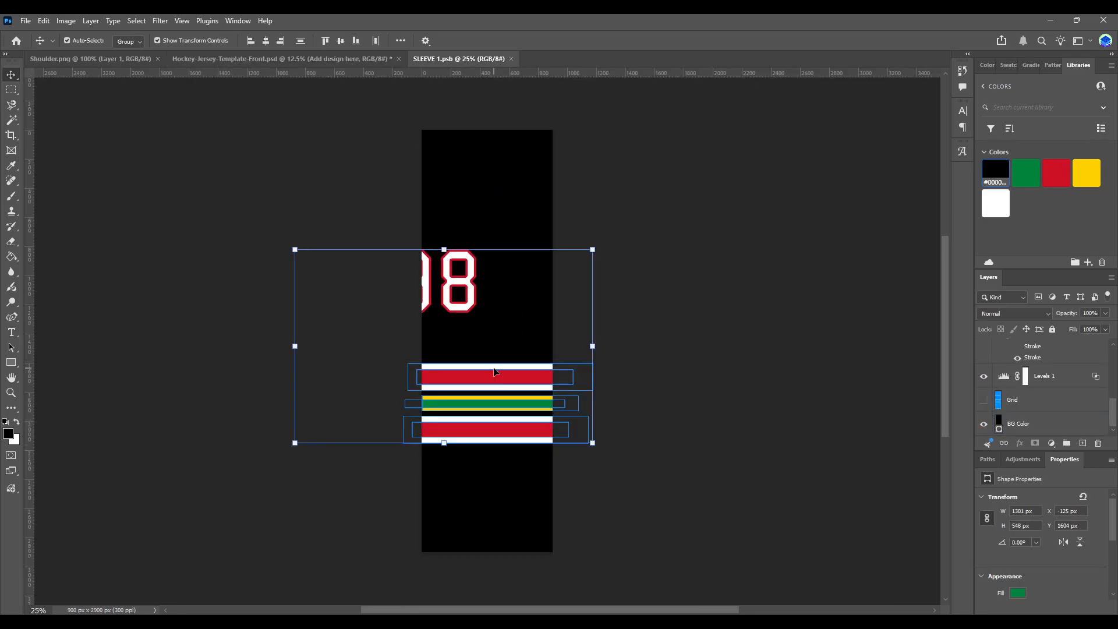
scroll(1055, 399, "up", 7)
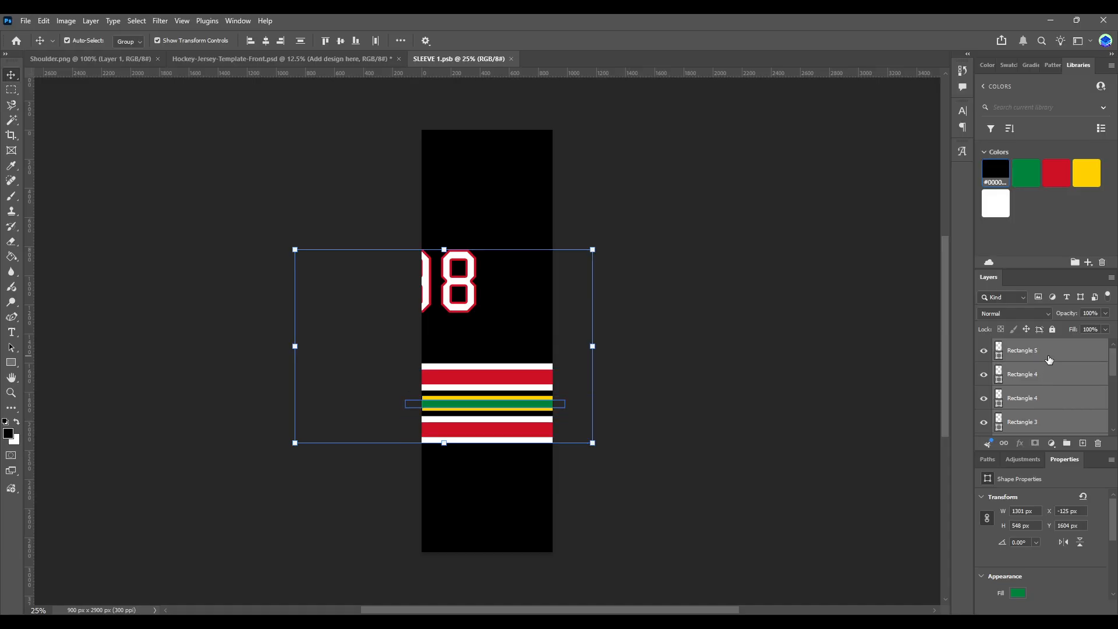
left_click(1048, 358)
scroll(1061, 373, "down", 2)
scroll(1061, 374, "down", 2)
left_click(1061, 374, "shift")
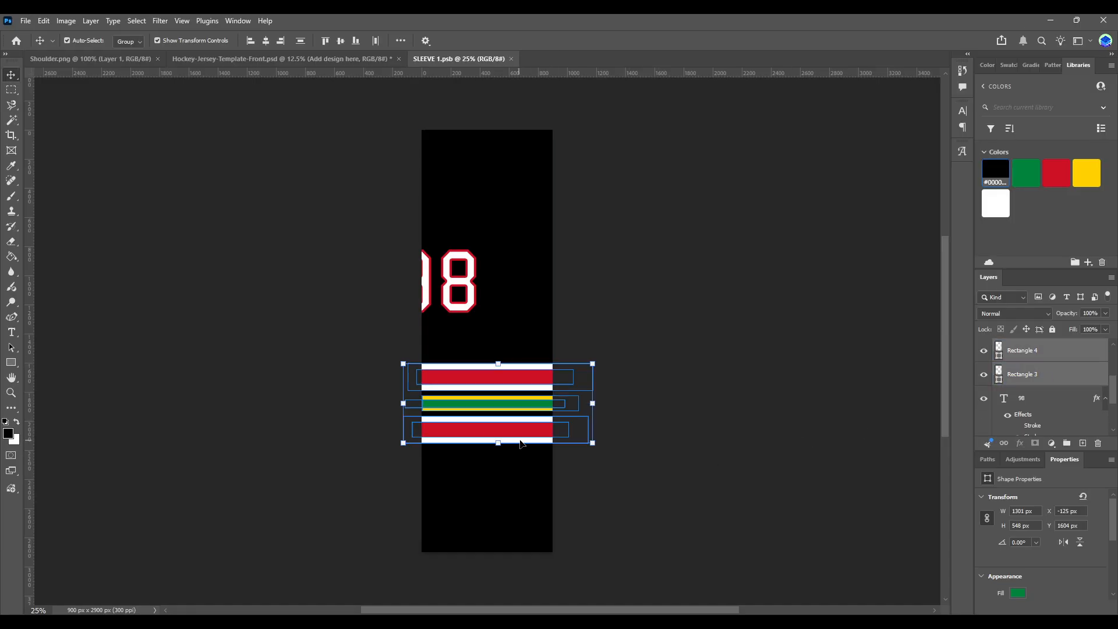
left_click_drag(523, 441, 521, 467)
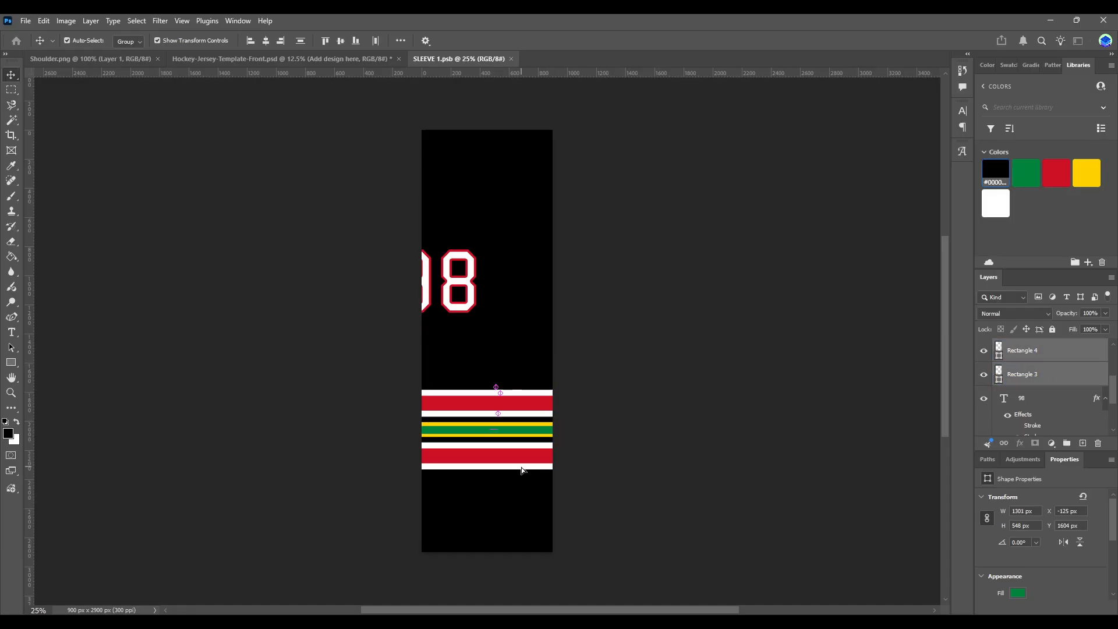
left_click(317, 291)
key("ctrl+s")
left_click(312, 58)
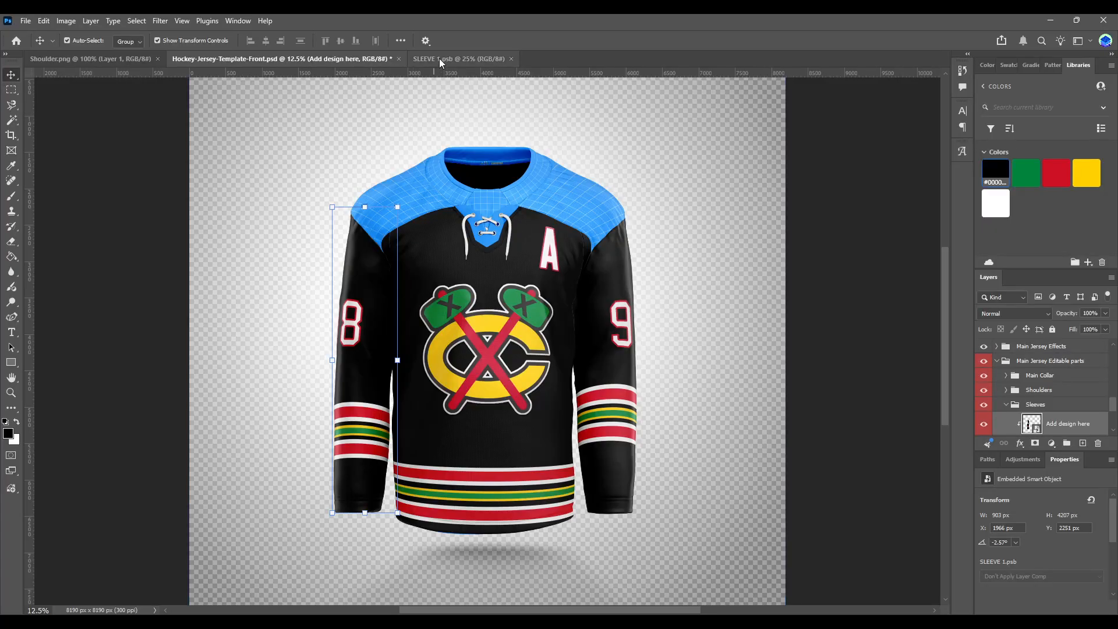
- Reopen the left sleeve's smart object SLEEVE 2.psb from the jersey template
scroll(1046, 411, "down", 2)
left_click(1046, 407)
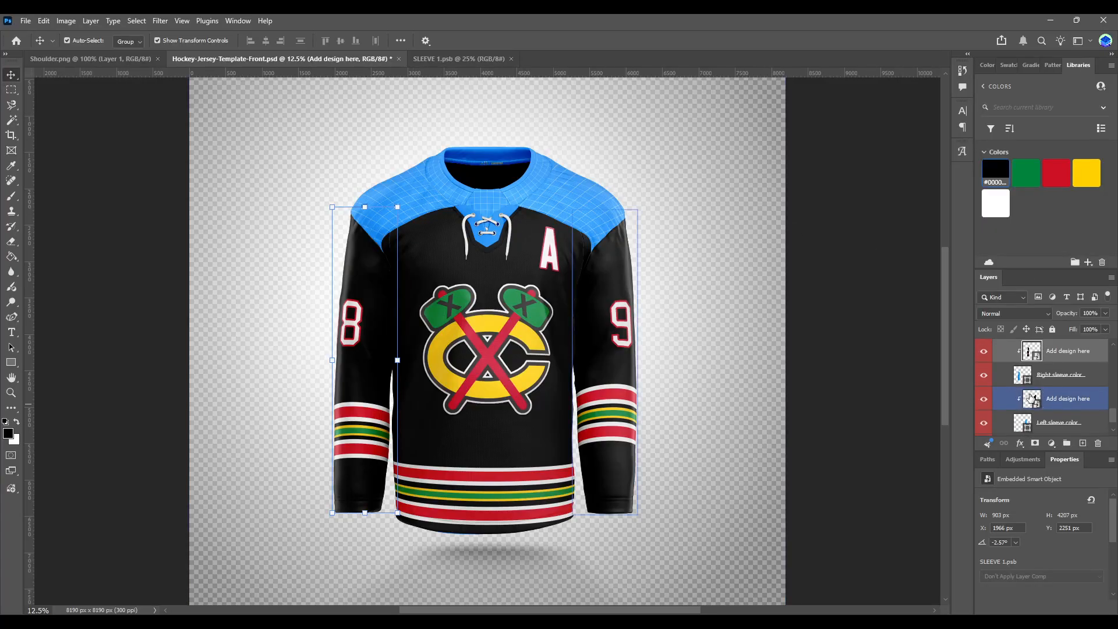
double_click(1031, 400)
left_click(486, 368)
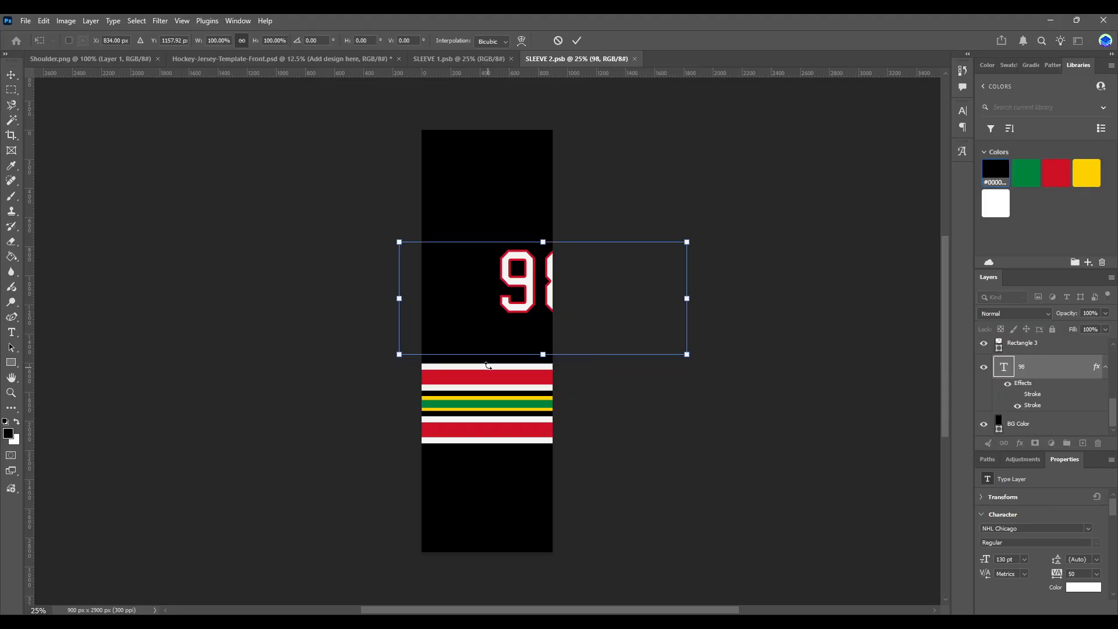
key("Return")
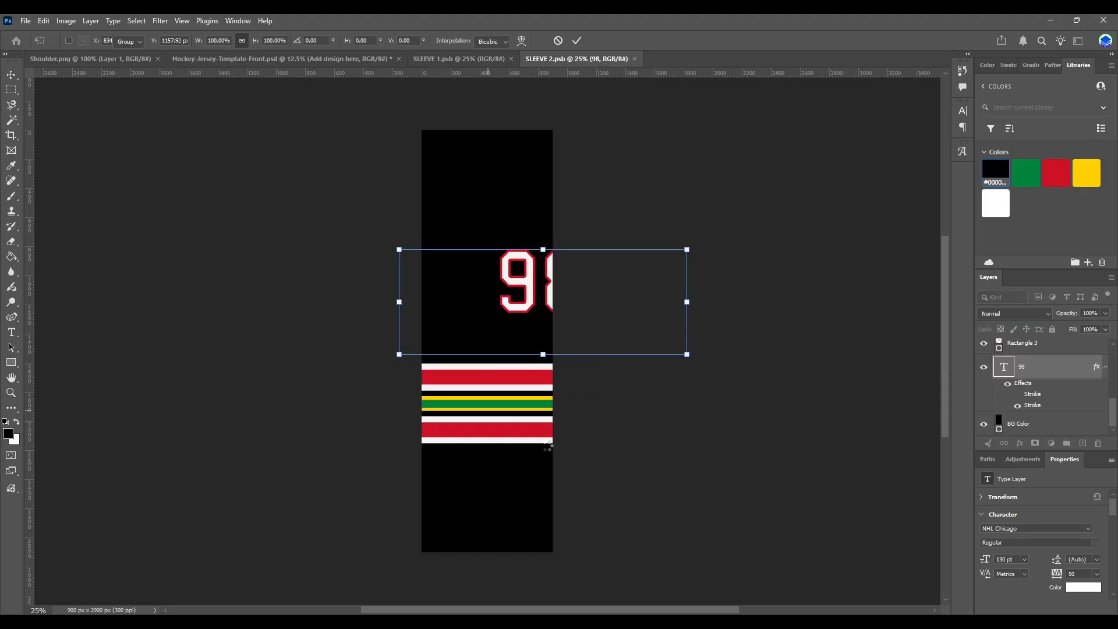
- Move all the stripe layers in SLEEVE 2.psb down to about X -156 px, Y 1828 px, then save and check the jersey
scroll(1058, 382, "up", 5)
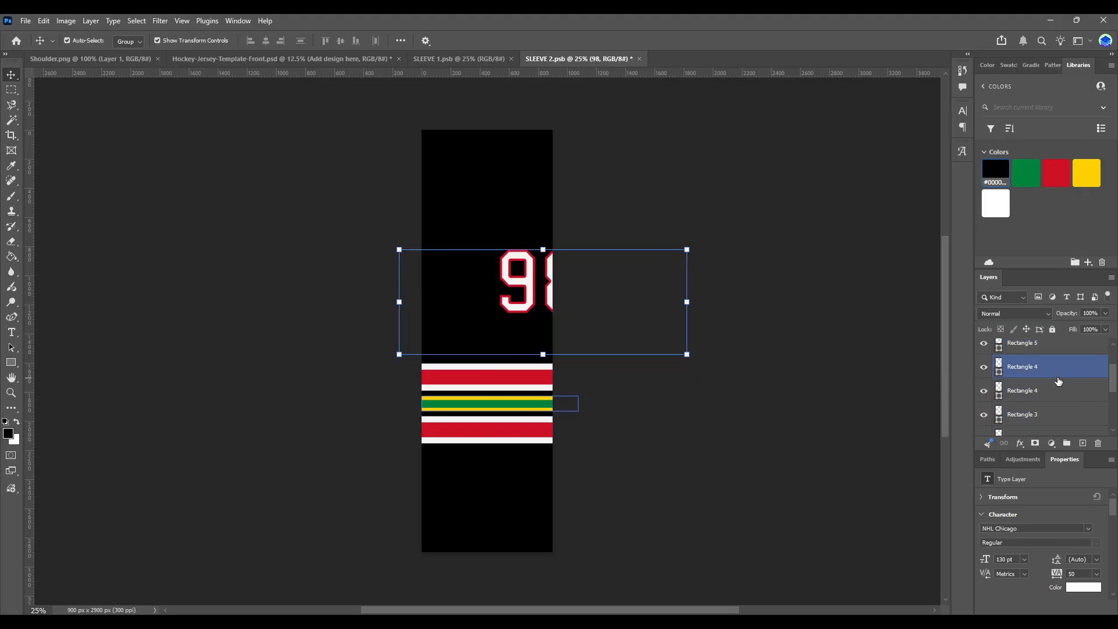
left_click(1051, 402)
scroll(1063, 392, "down", 1)
scroll(1063, 391, "down", 4)
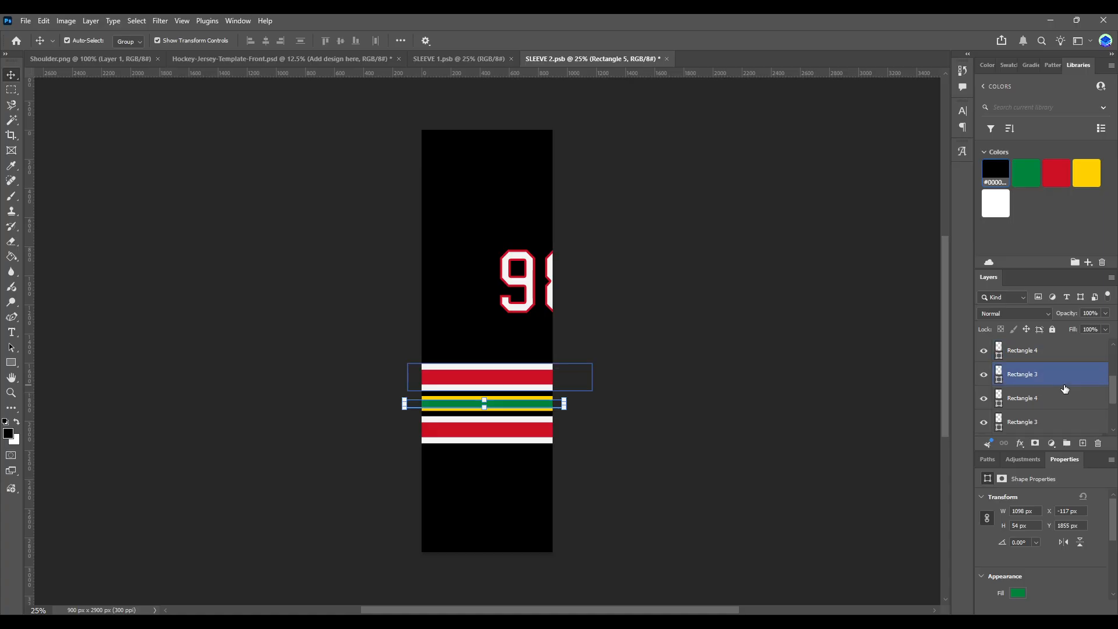
left_click(1058, 376, "shift")
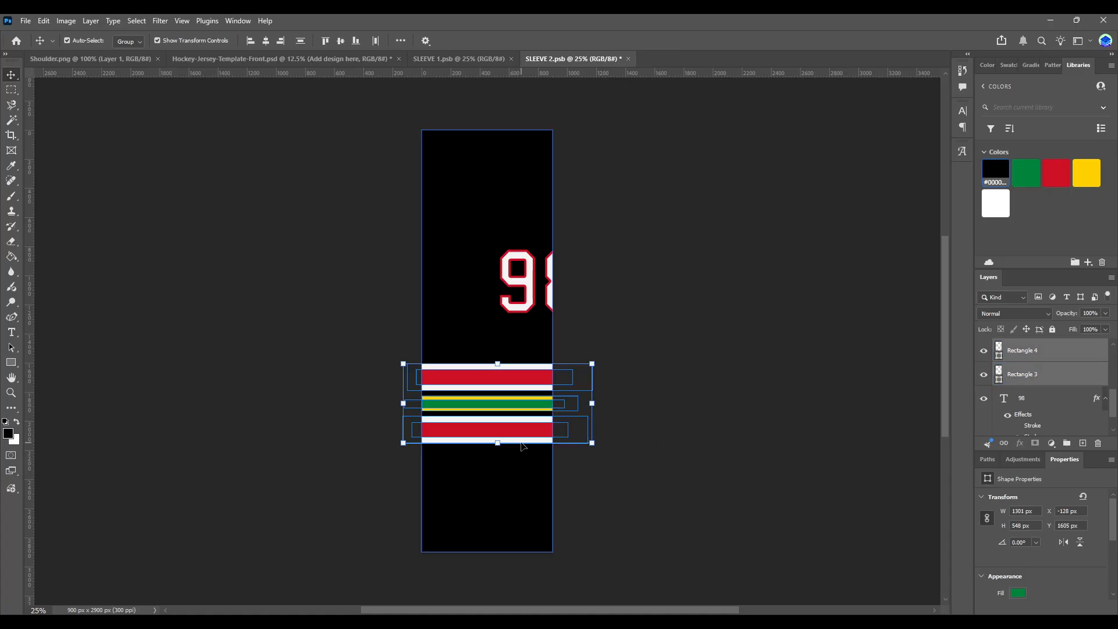
left_click_drag(523, 442, 520, 471)
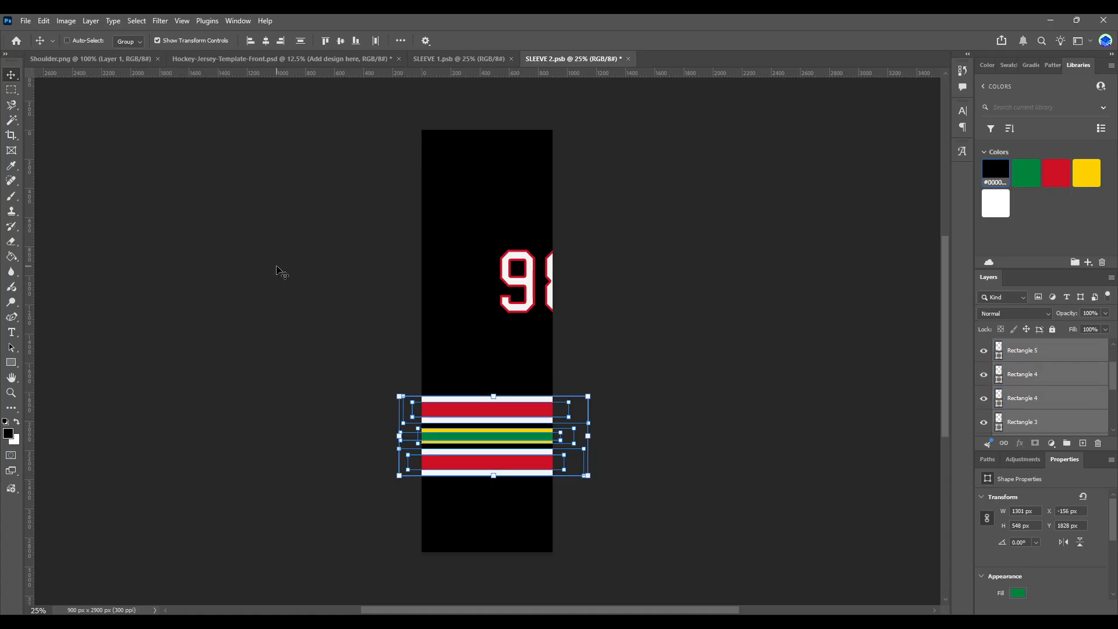
key("ctrl+s")
left_click(344, 60)
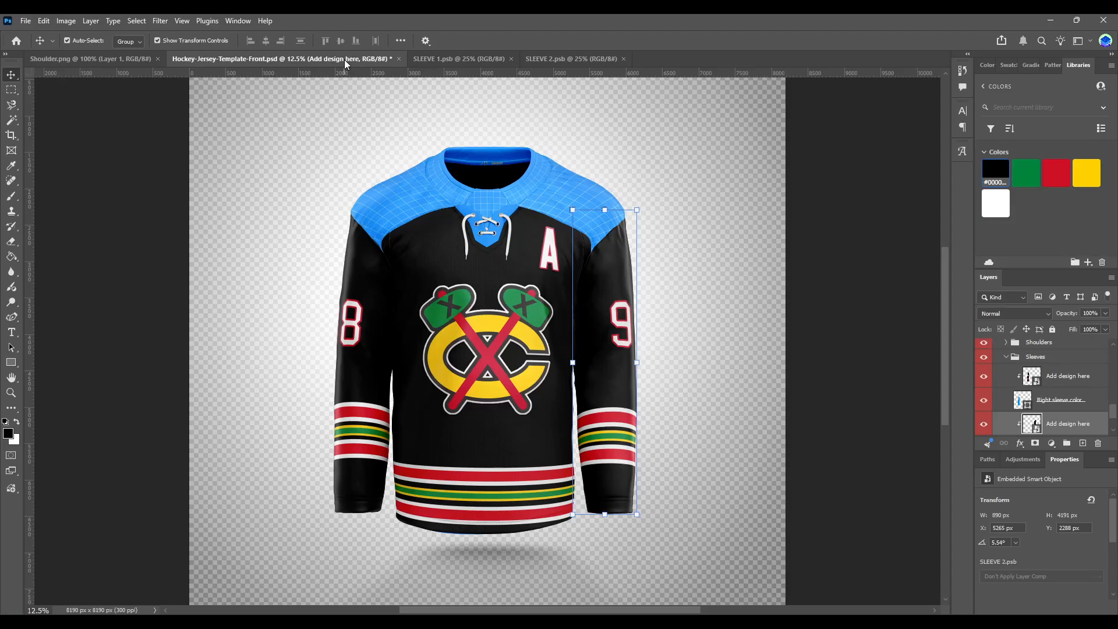
- Compare both sleeve documents, raise the SLEEVE 2.psb stripes slightly to match SLEEVE 1.psb, then save and return to the jersey template
left_click(469, 58)
left_click(575, 63)
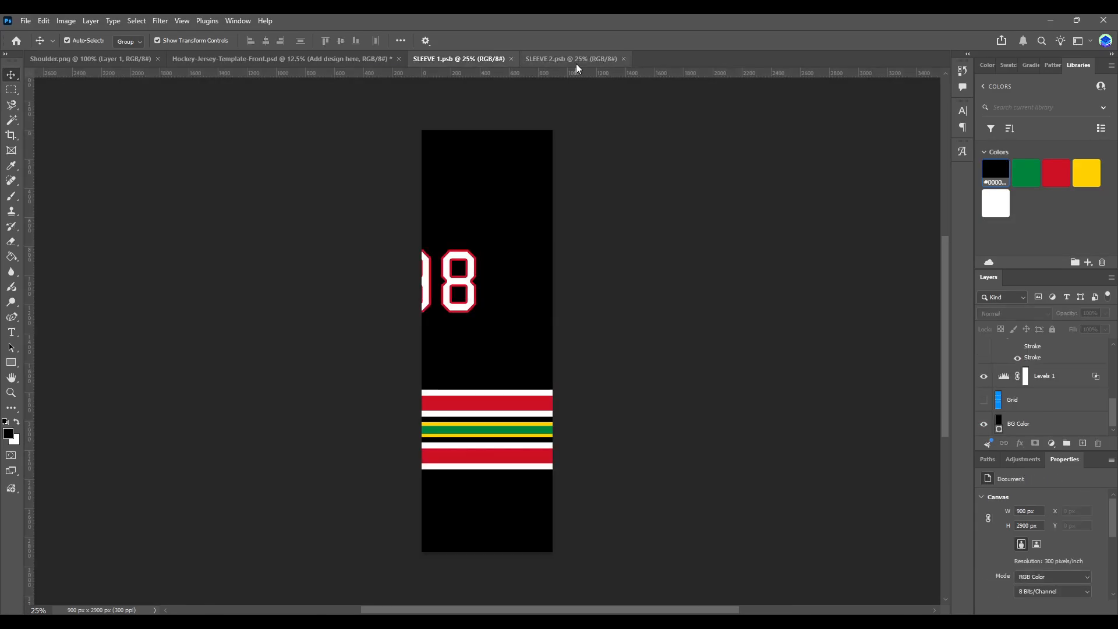
left_click(396, 78)
left_click(451, 58)
left_click(570, 62)
scroll(1048, 373, "up", 1)
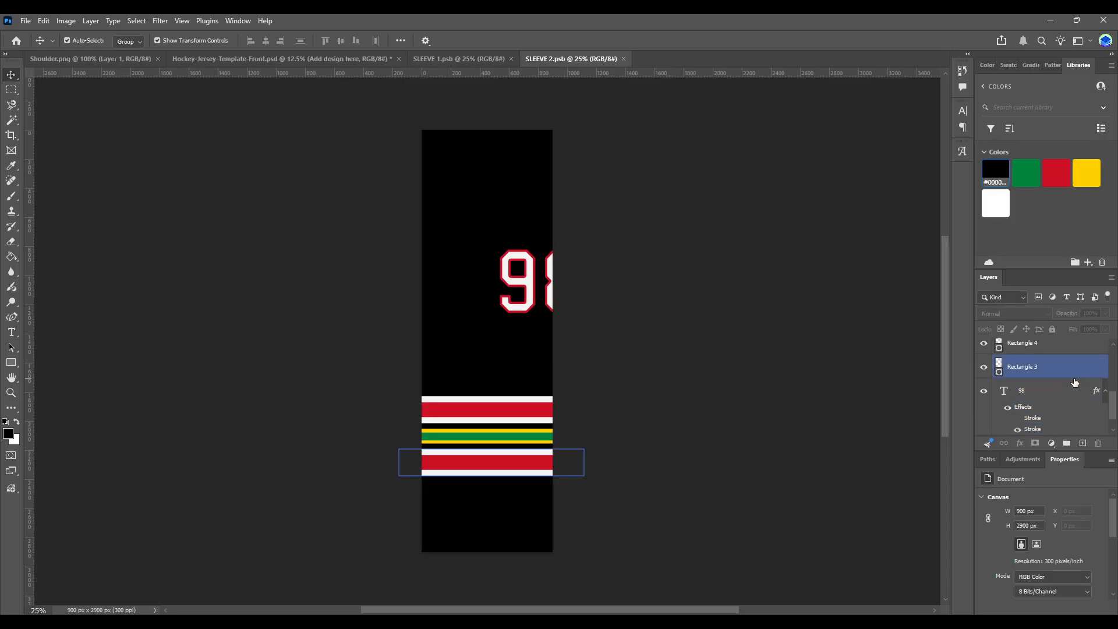
left_click(1051, 370)
scroll(1052, 370, "up", 2)
left_click(1051, 390, "shift")
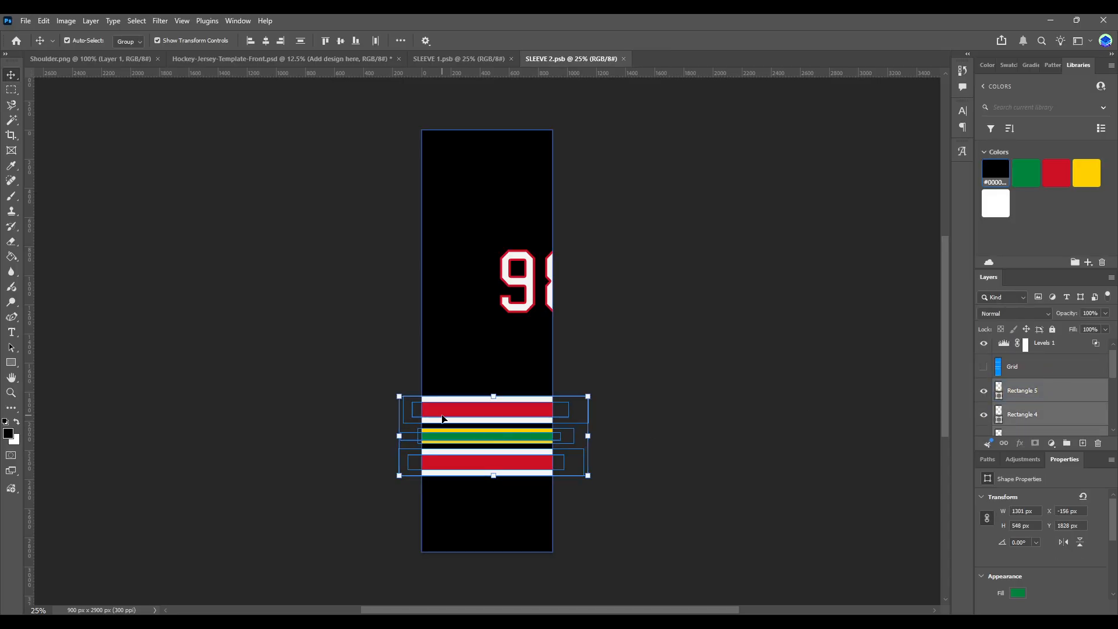
left_click_drag(453, 400, 454, 393)
key("ctrl+s")
left_click(344, 62)
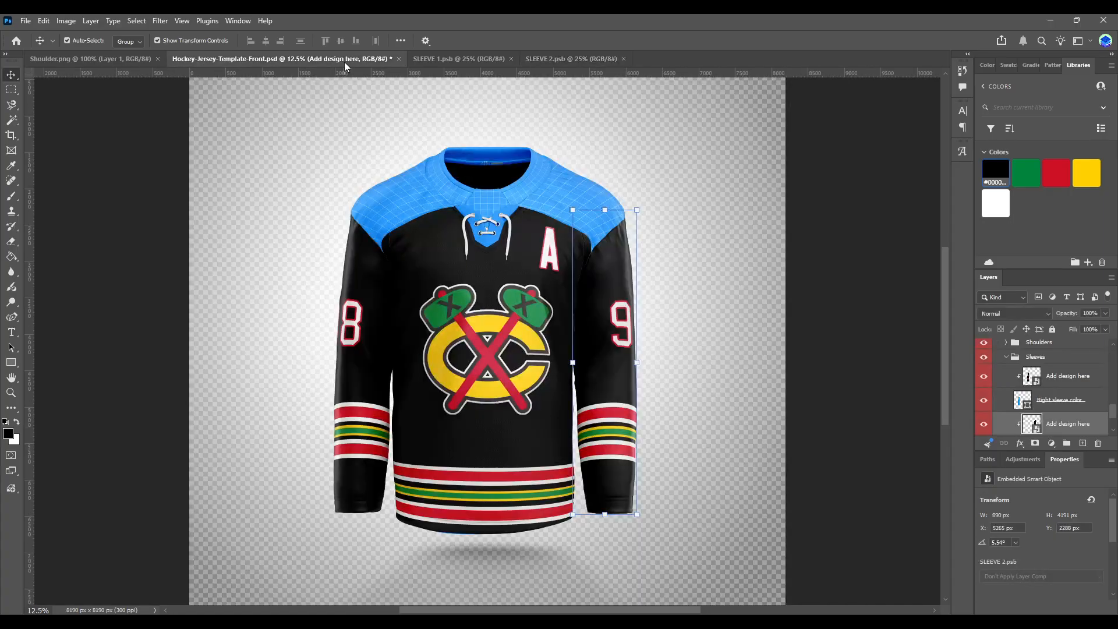
- Compare the stripe heights in SLEEVE 1.psb and SLEEVE 2.psb once more and close both sleeve documents
left_click(547, 60)
left_click(465, 61)
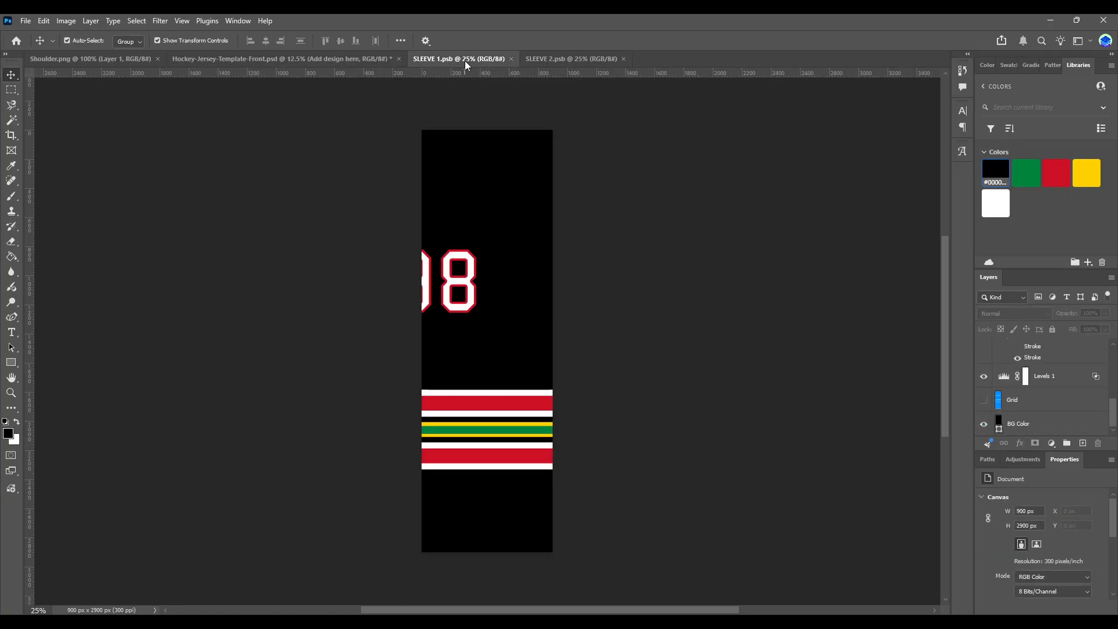
left_click(575, 60)
left_click(491, 58)
left_click(511, 59)
left_click(511, 59)
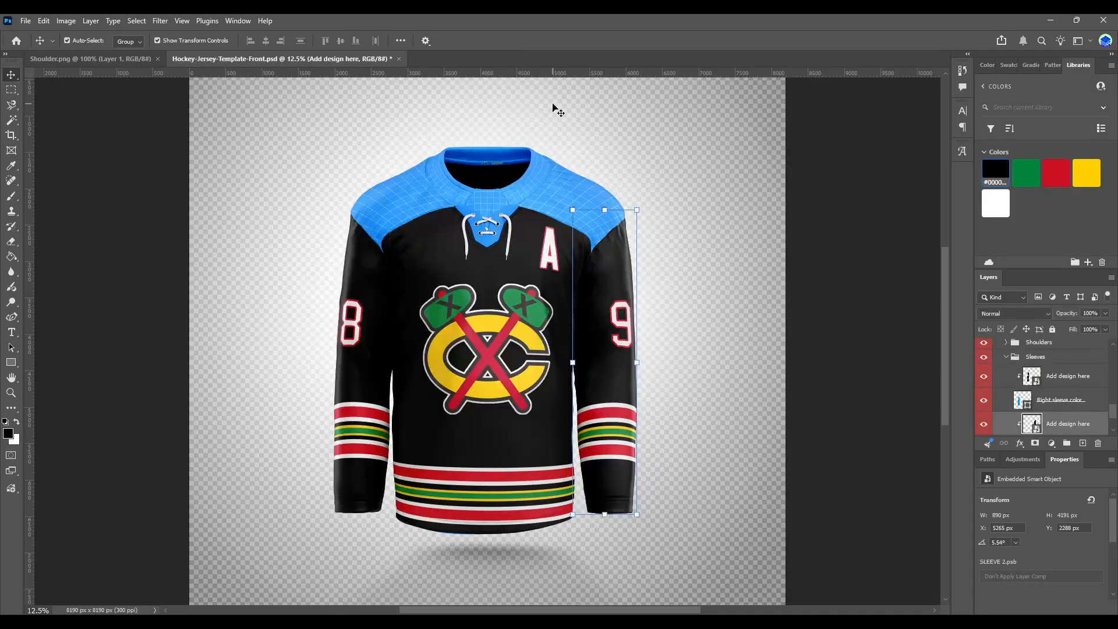
- Open the right shoulder's smart object Shoulder 1.psb, hide its Grid layer and fill BG Color with black
left_click(1005, 357)
left_click(1006, 384)
left_click(1031, 403)
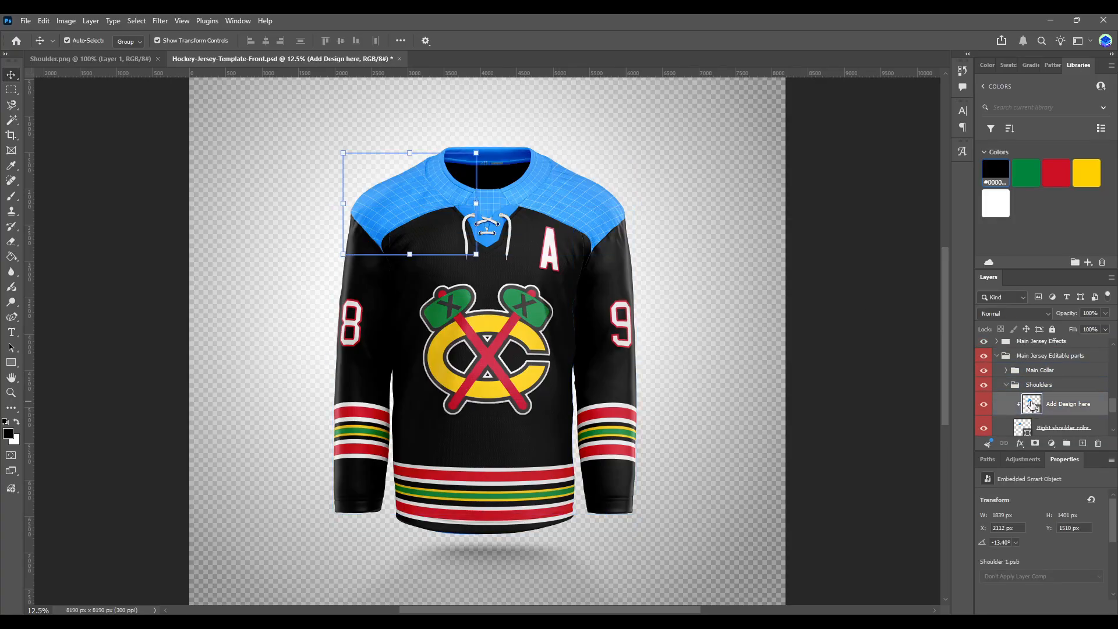
double_click(1031, 404)
left_click(983, 371)
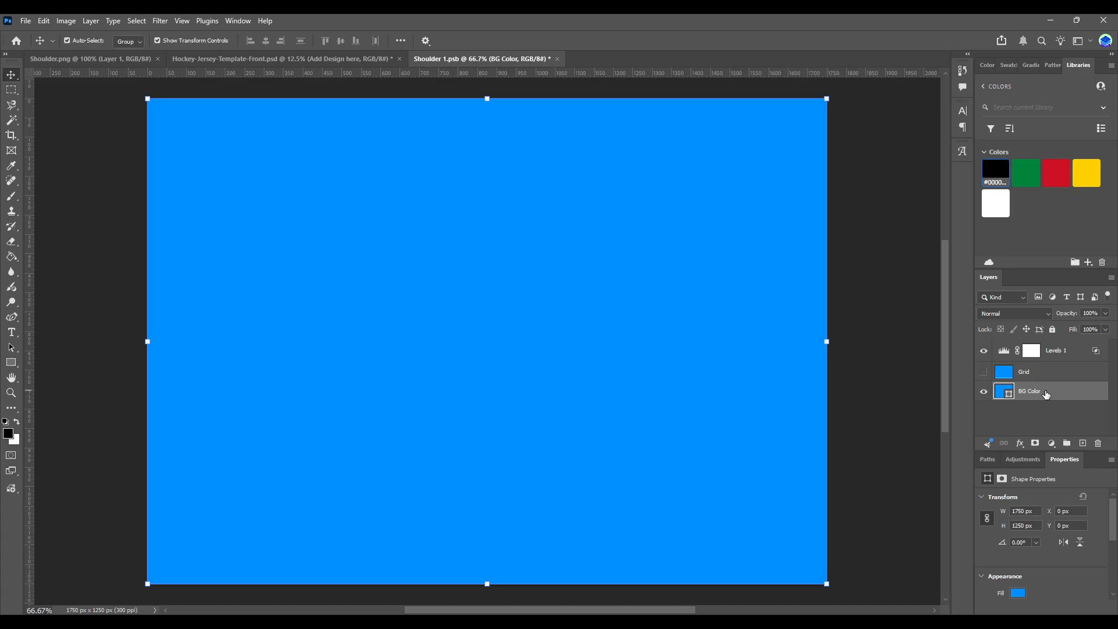
left_click(987, 173)
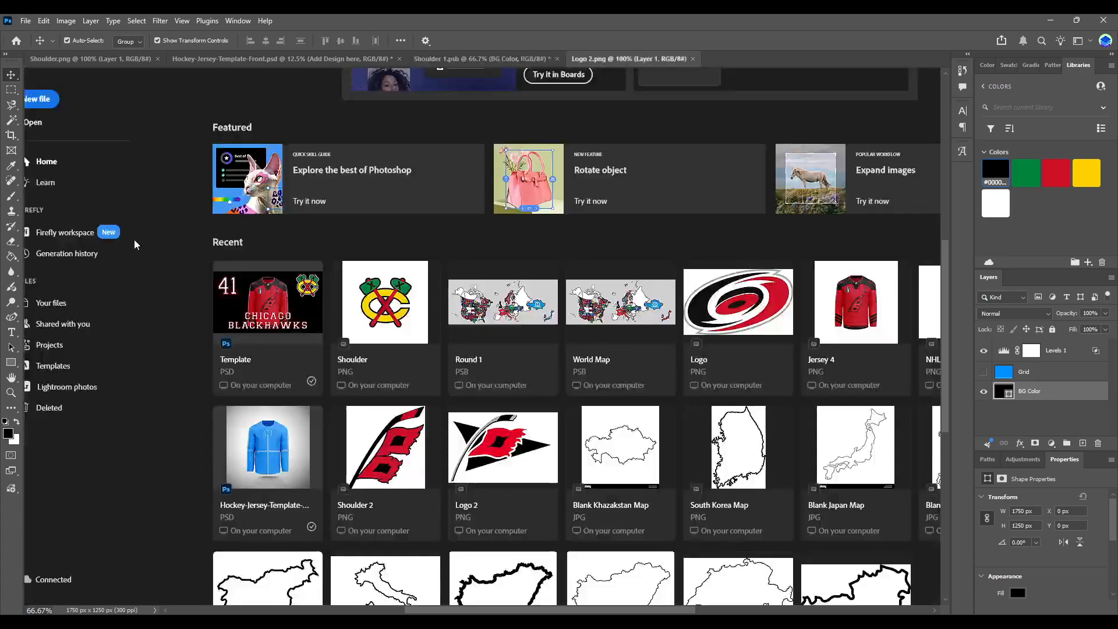
- Open Logo 2.png and erase the small red trademark symbol below the orange feather
left_click(374, 304)
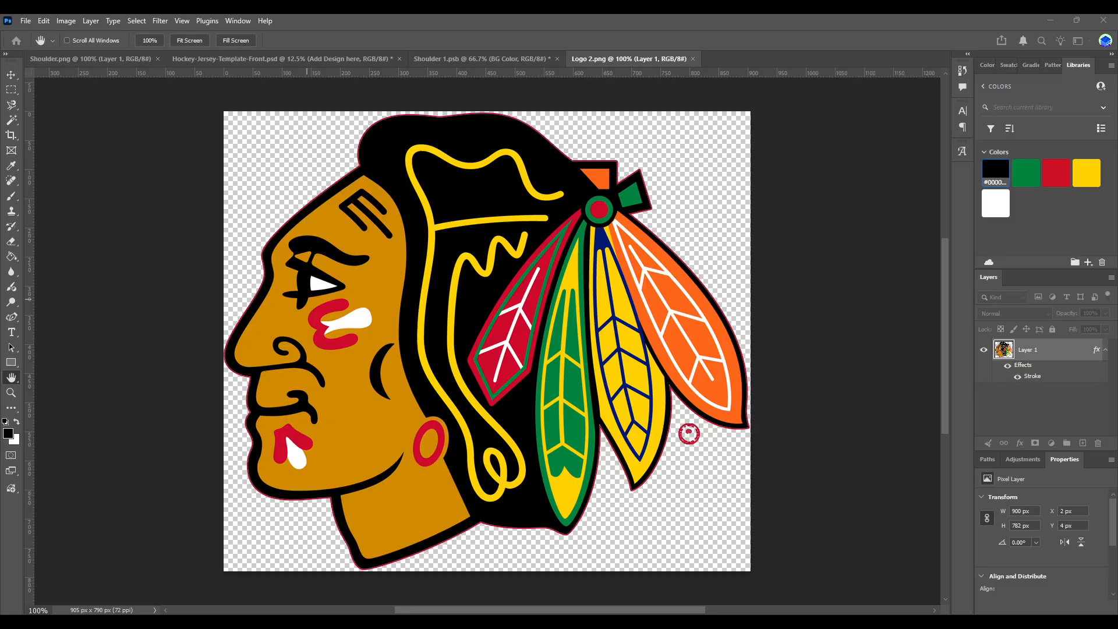
key("Up")
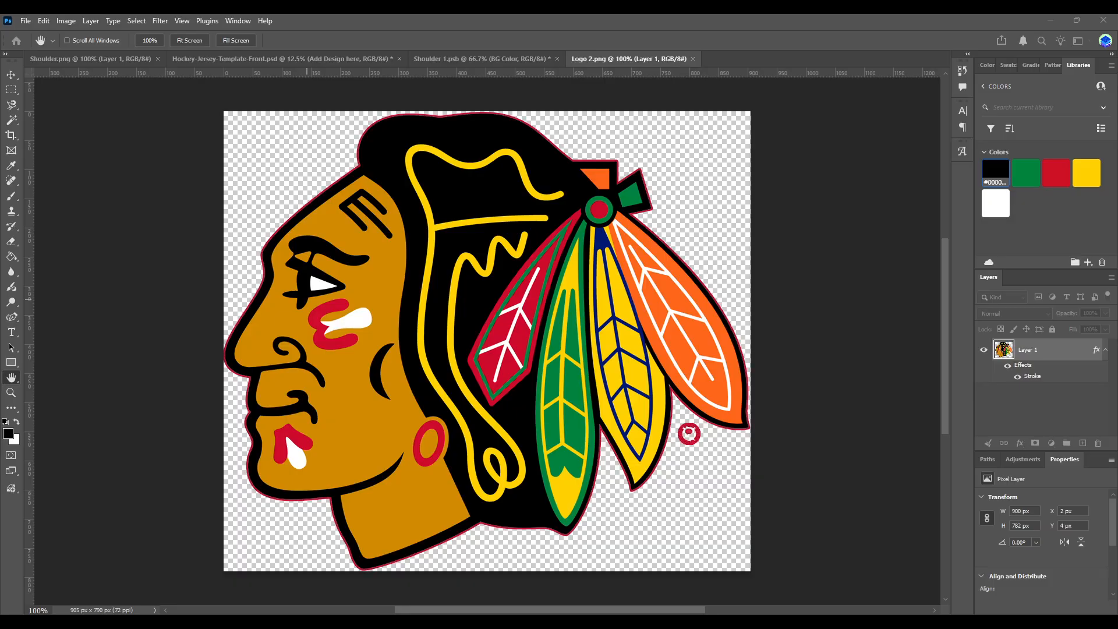
key("v")
left_click(11, 240)
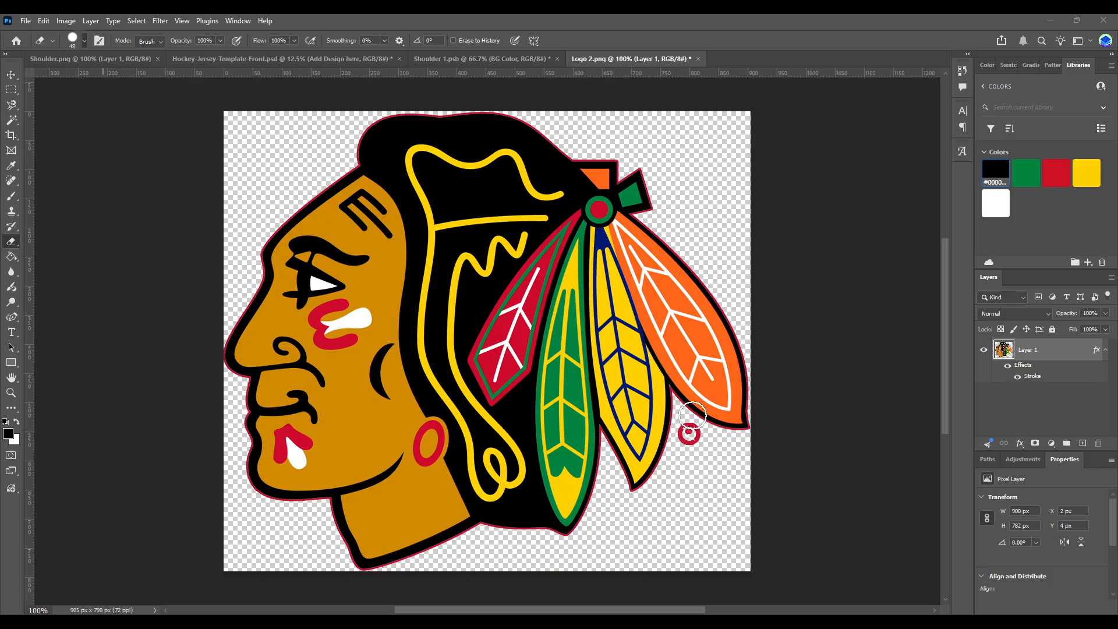
left_click(690, 435)
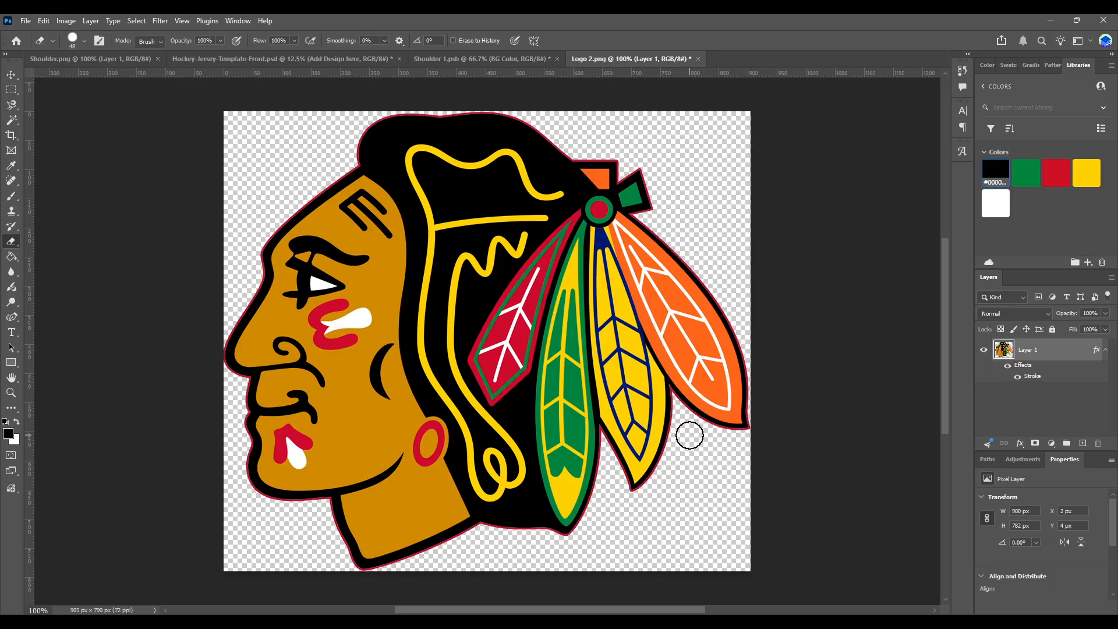
- Place the head logo in Shoulder 1.psb, rotated 90° and scaled down to about 360 × 414 px
left_click(8, 76)
left_click_drag(459, 249, 436, 332)
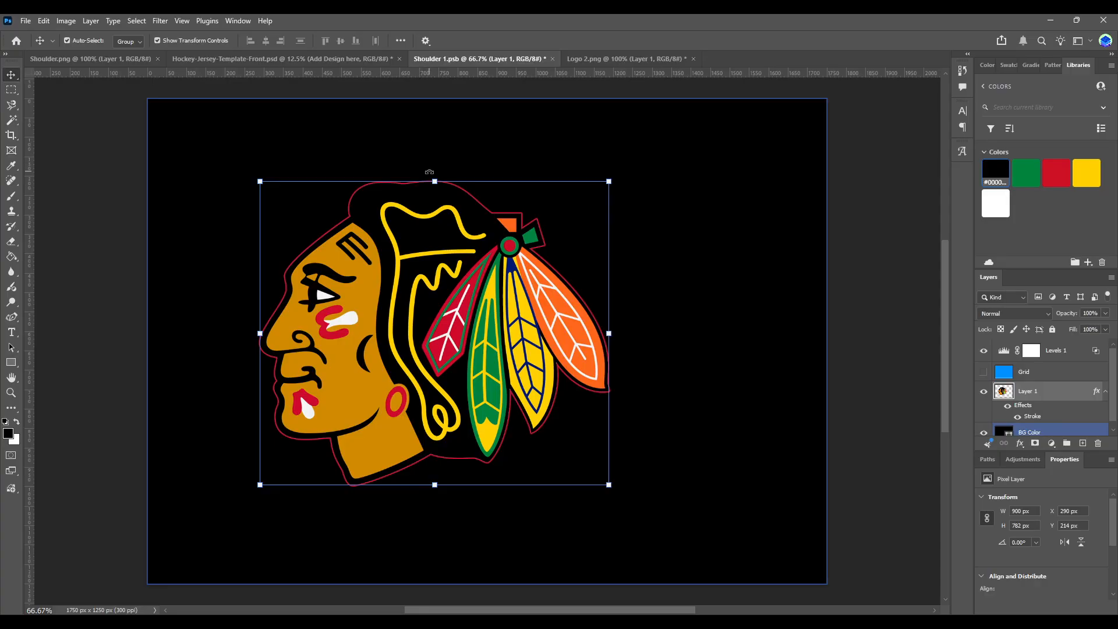
key("ctrl+t")
left_click(488, 518)
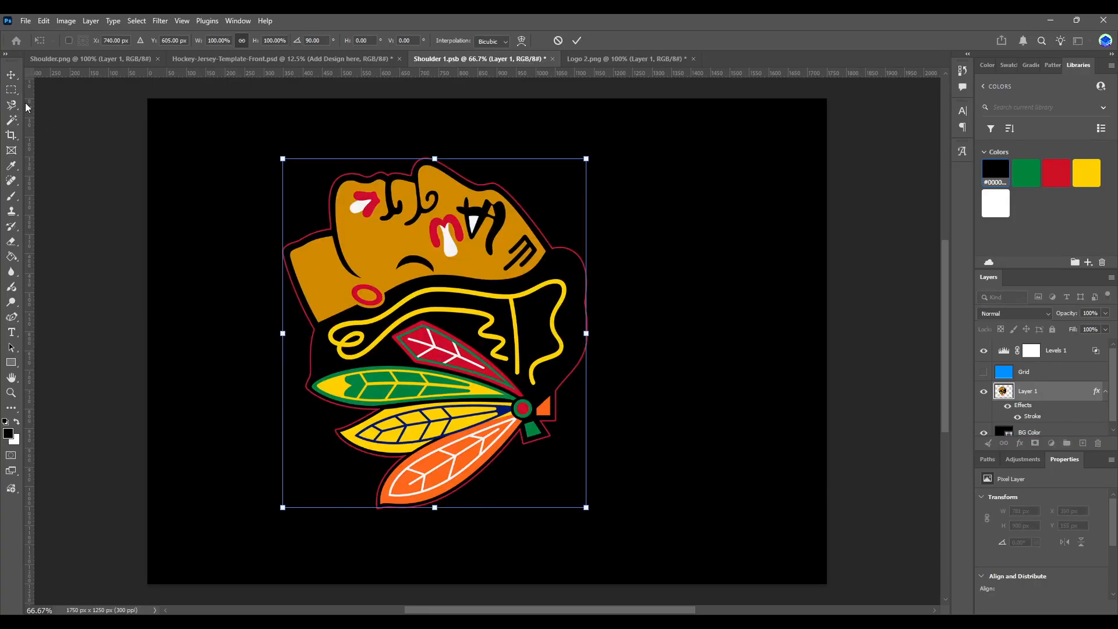
left_click_drag(283, 157, 446, 347)
left_click(11, 75)
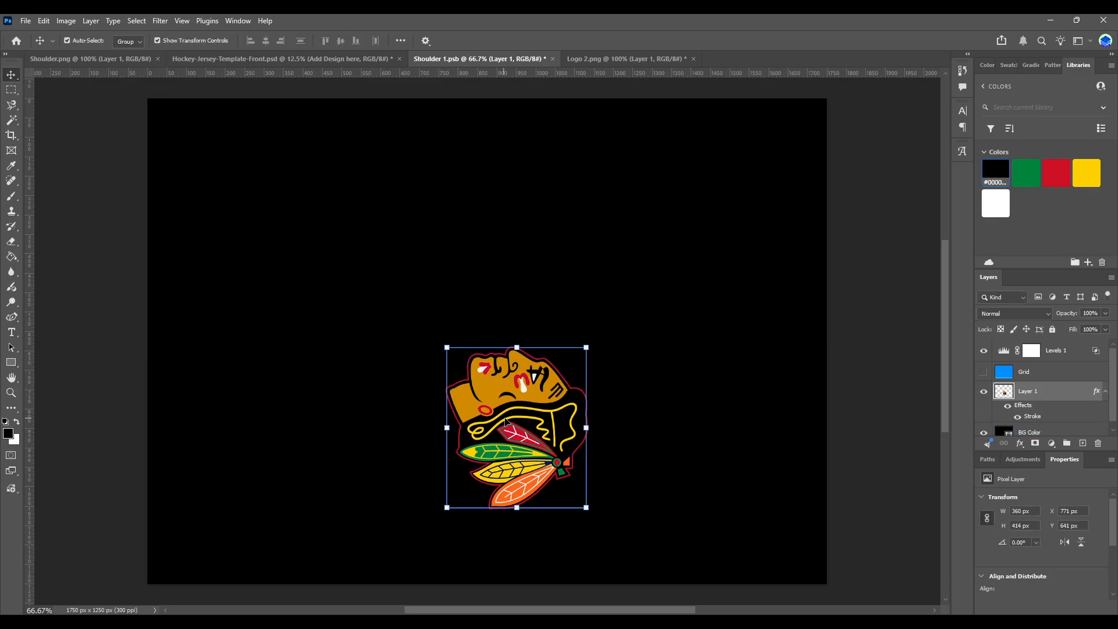
- Centre the head logo in Shoulder 1.psb, save it to update the jersey template, and close Logo 2.png
left_click_drag(511, 423, 481, 336)
key("ctrl+s")
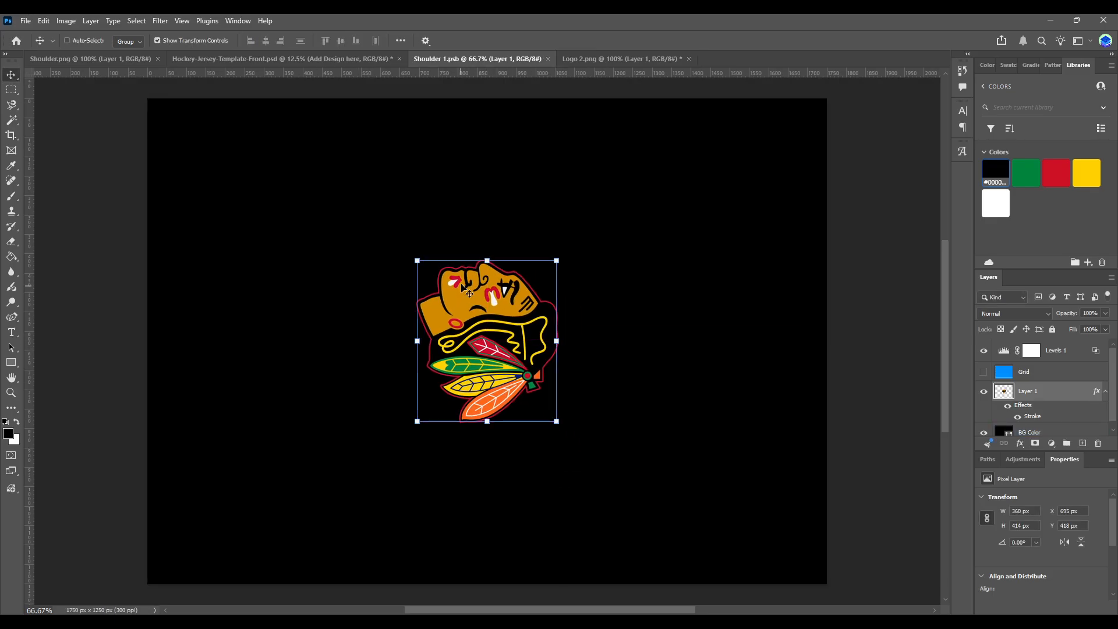
left_click(260, 58)
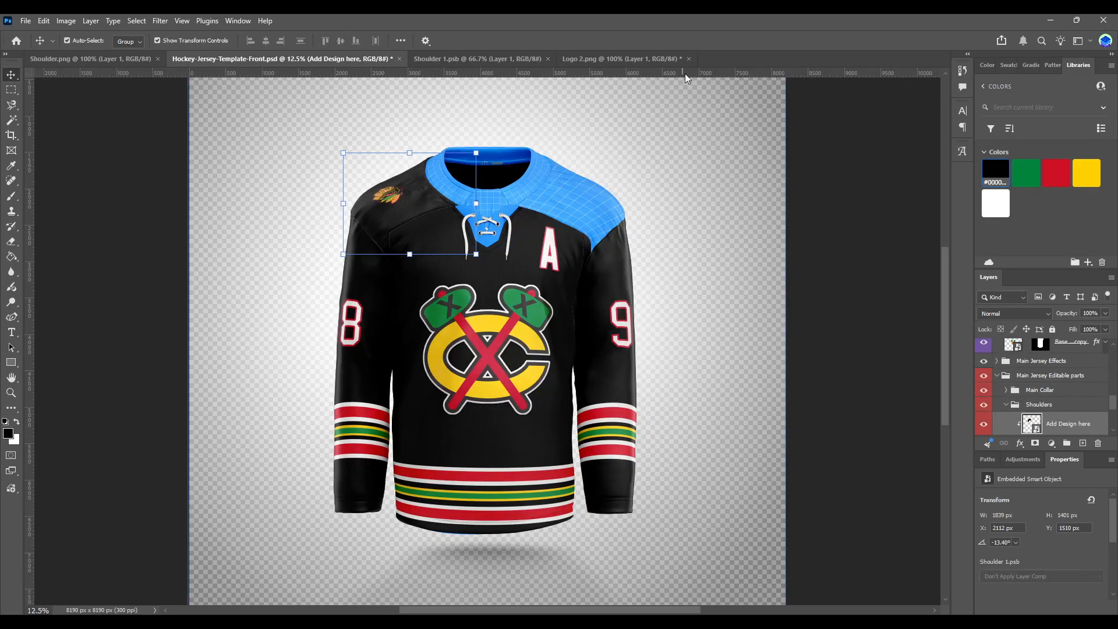
left_click(606, 58)
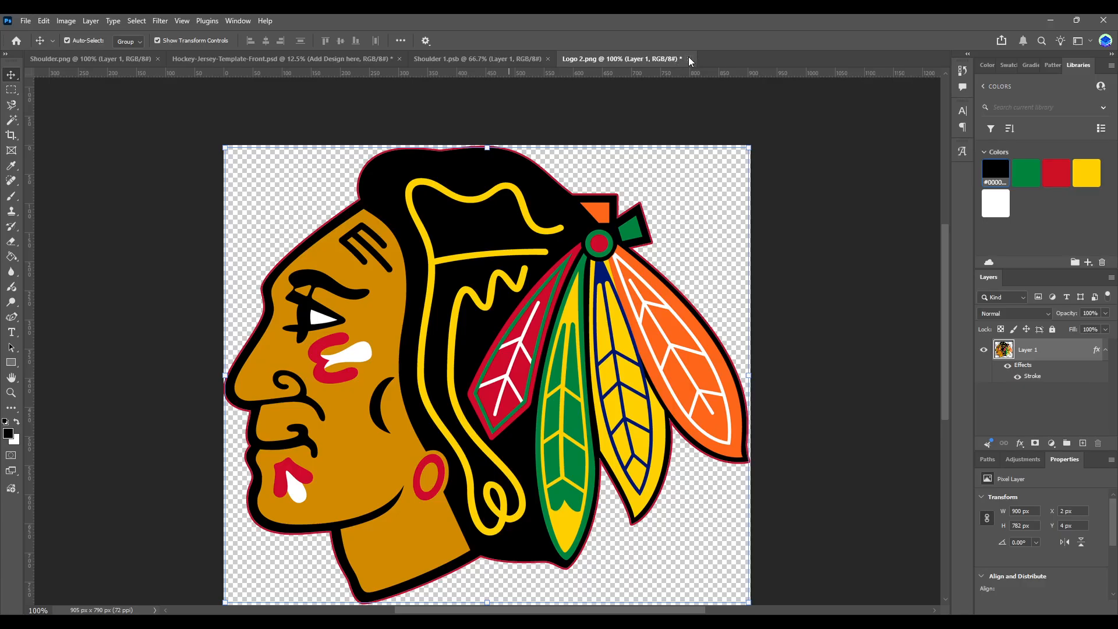
key("ctrl+w")
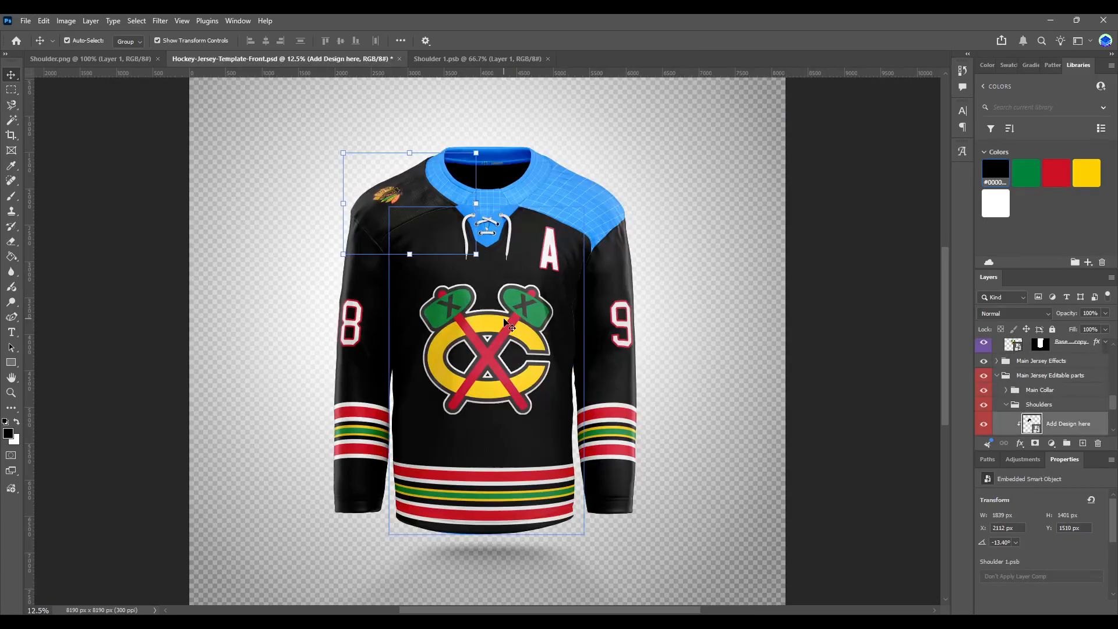
- Enlarge the logo in Shoulder 1.psb to about 422 × 484 px, recentre it, save, and check the jersey template
left_click(475, 60)
left_click_drag(416, 420, 379, 436)
mouse_move(500, 357)
left_mouse_down()
mouse_move(513, 357)
mouse_move(513, 393)
mouse_move(511, 343)
left_mouse_up()
key("Return")
key("ctrl+s")
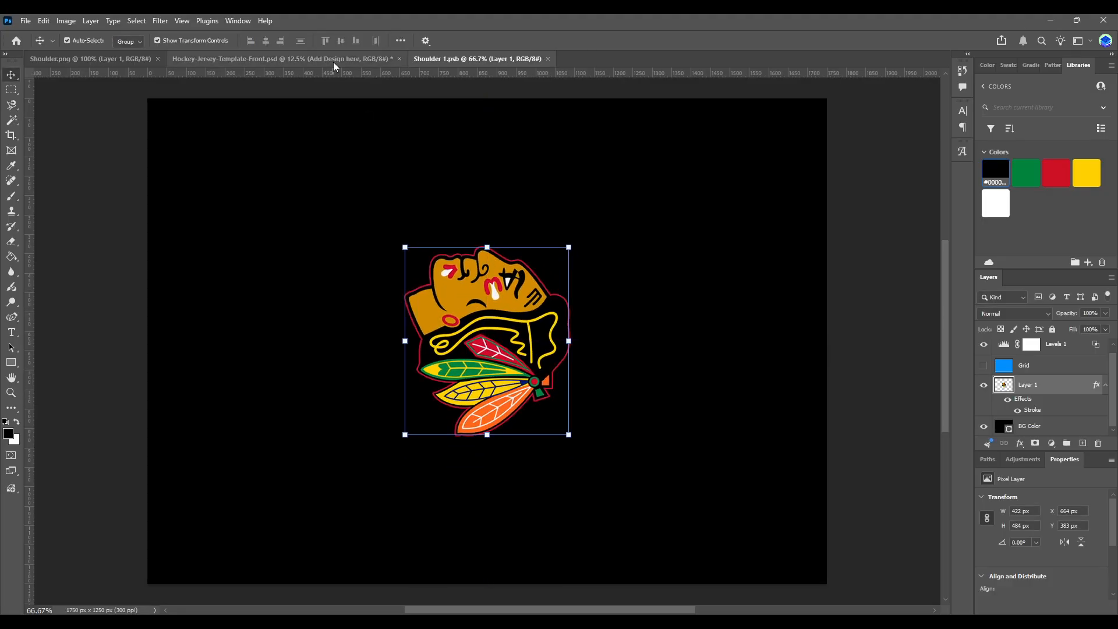
left_click(333, 62)
left_click(448, 59)
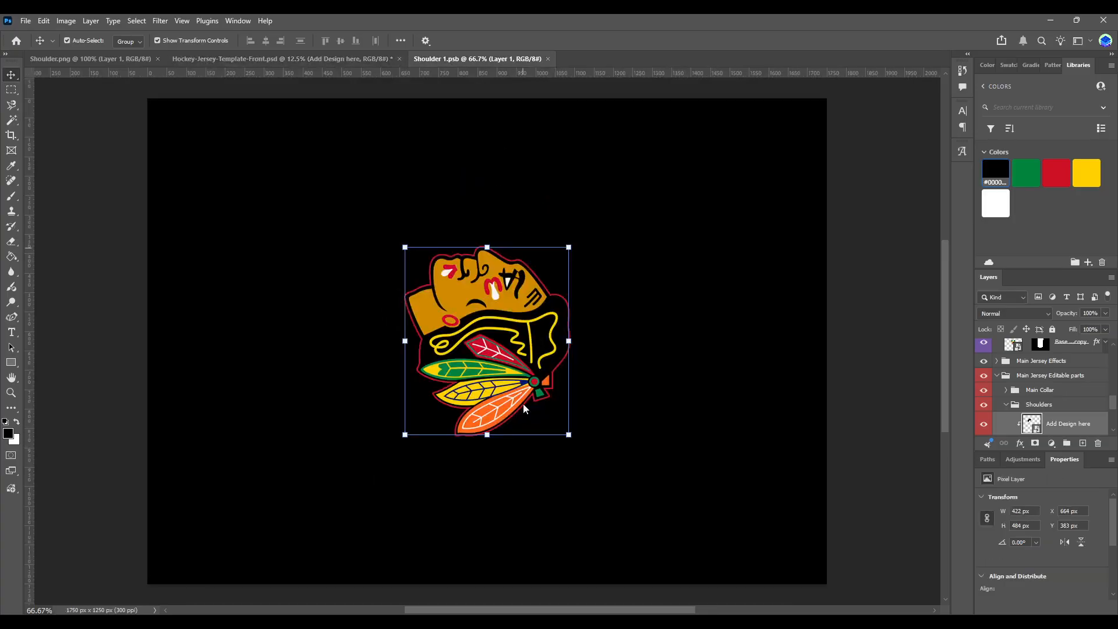
- Scale the shoulder logo up to about 476 × 546 px, recentre it on the canvas, save, and check the jersey
key("ctrl+t")
left_click_drag(379, 445, 375, 452)
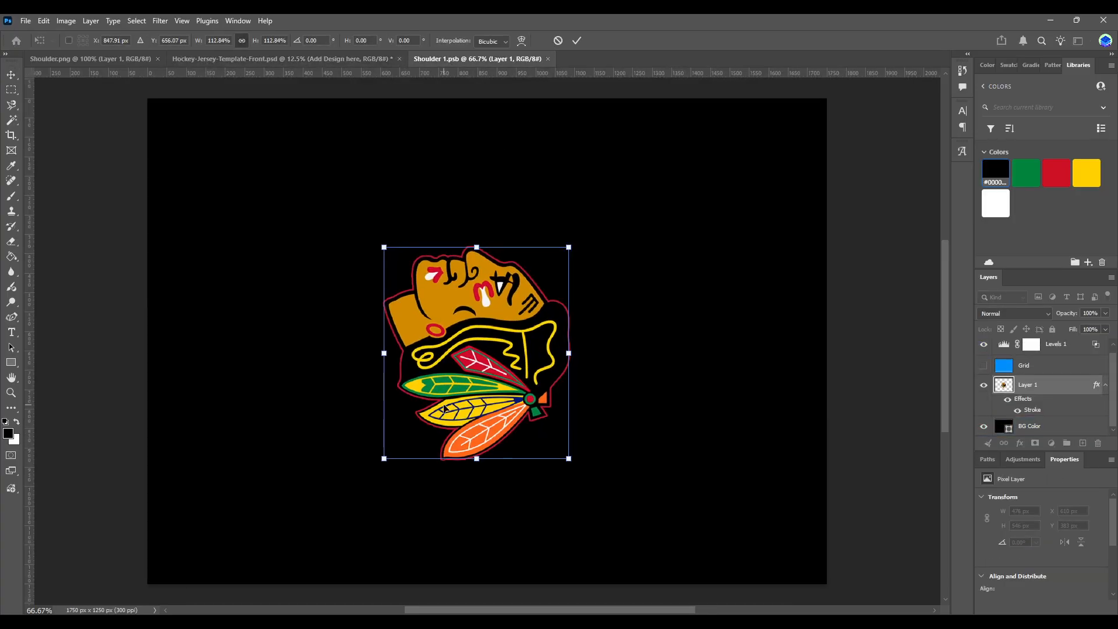
left_click_drag(498, 310, 509, 298)
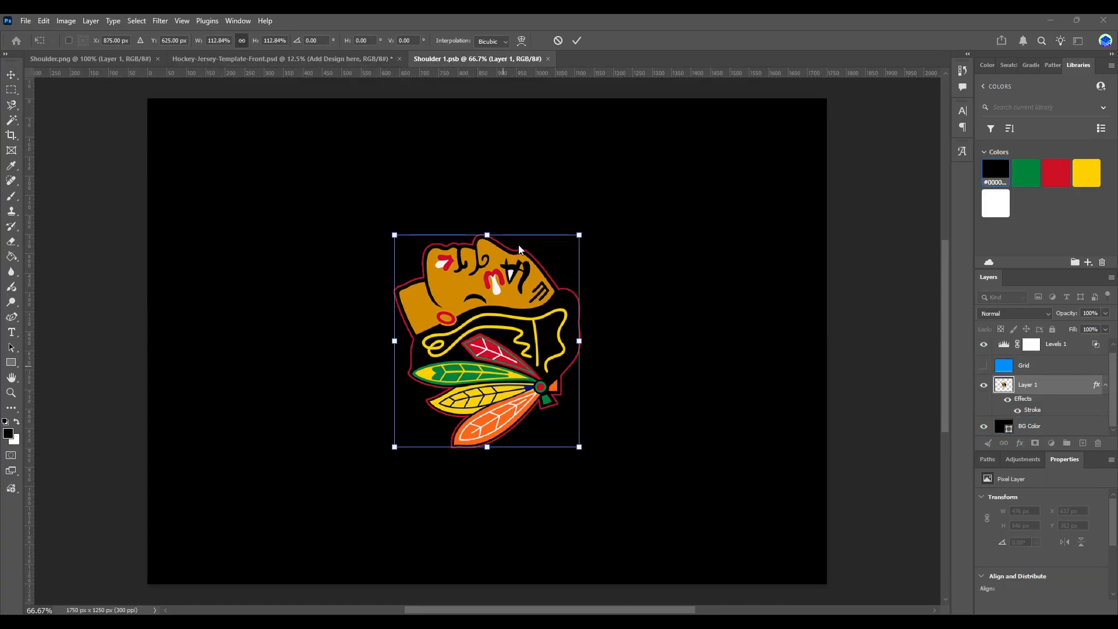
key("Return")
key("ctrl+s")
left_click(363, 60)
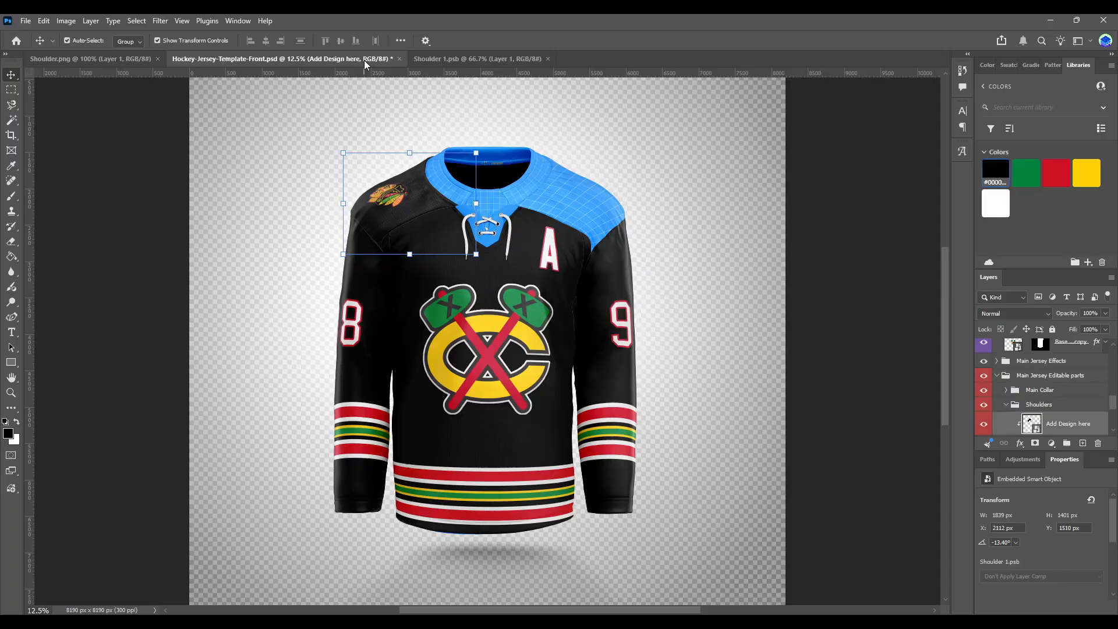
left_click(264, 176)
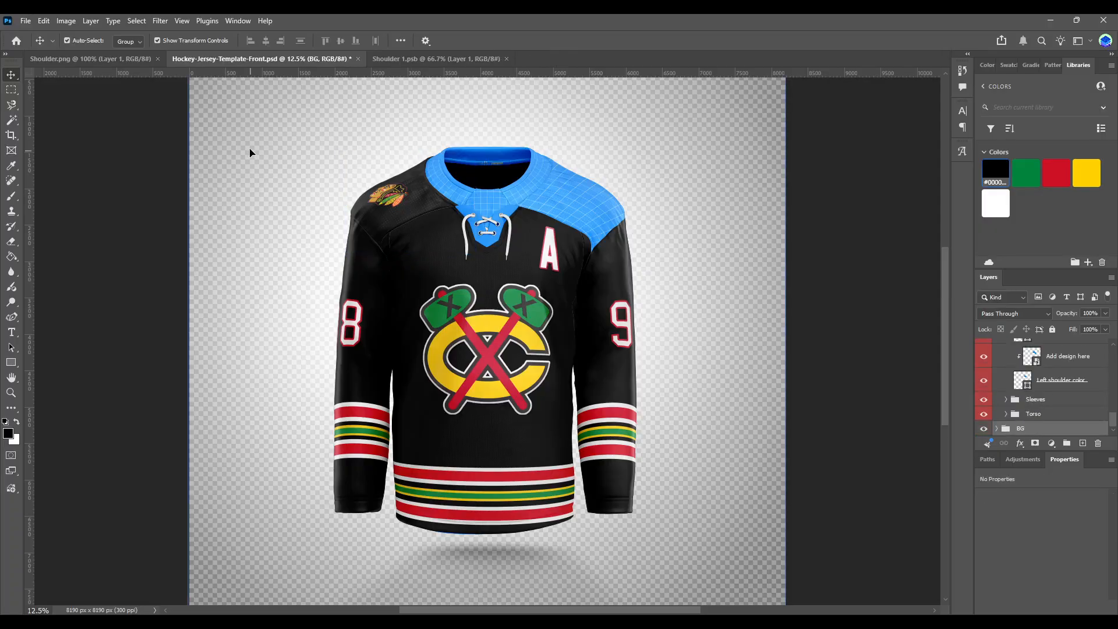
- Enlarge the centred logo in Shoulder 1.psb to about 512 × 588 px, save, and compare it with the jersey template
left_click(437, 58)
key("ctrl+t")
left_click_drag(394, 449, 376, 455)
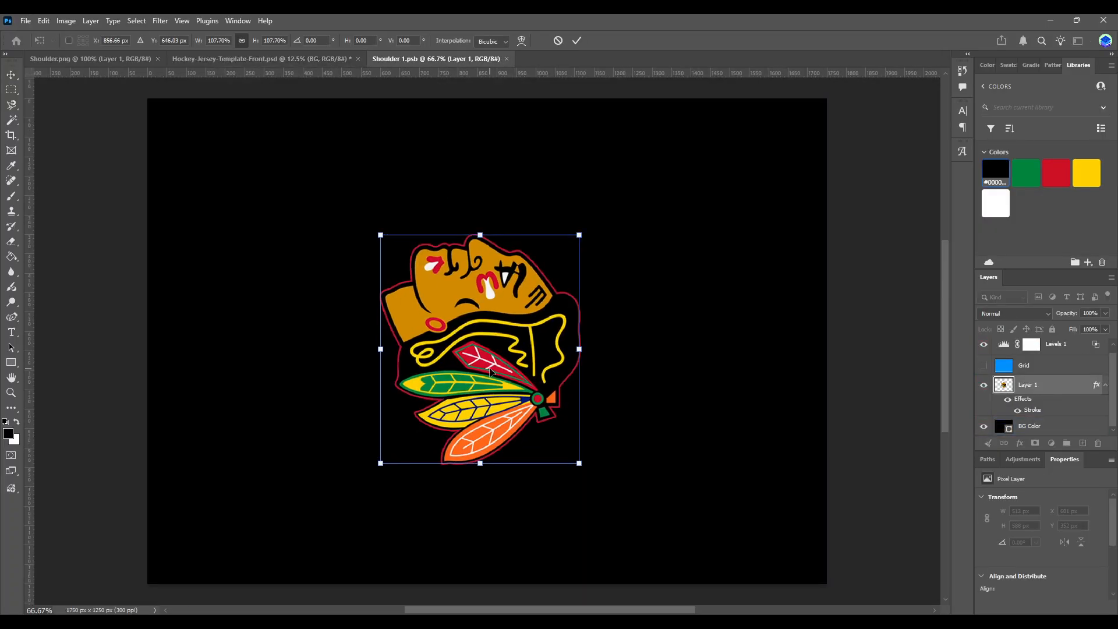
left_click_drag(457, 305, 465, 296)
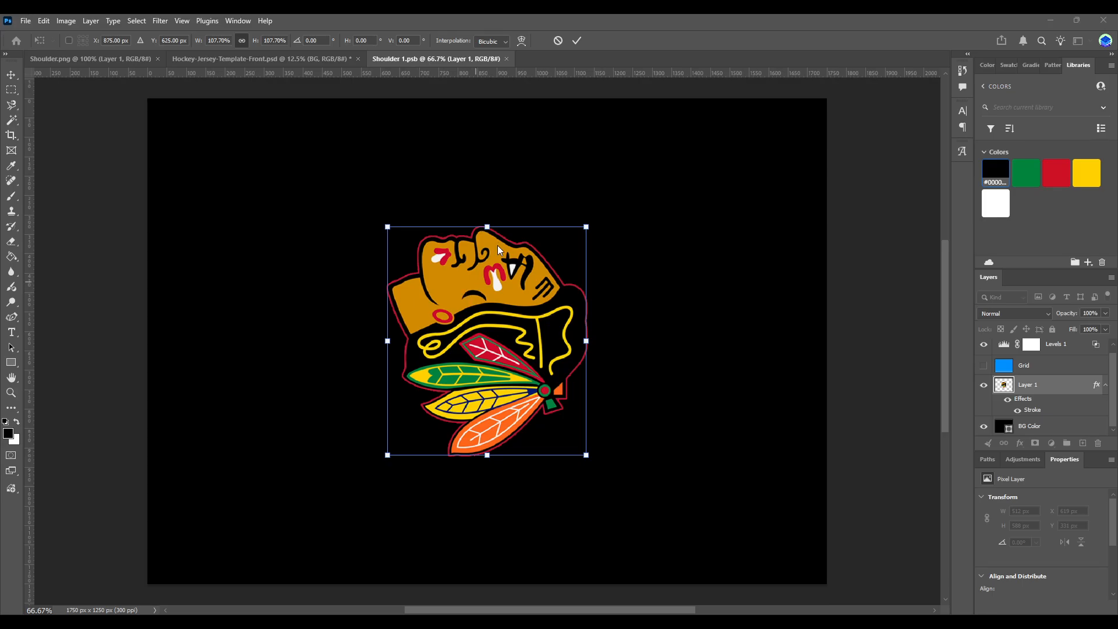
key("Return")
key("ctrl+s")
left_click(324, 62)
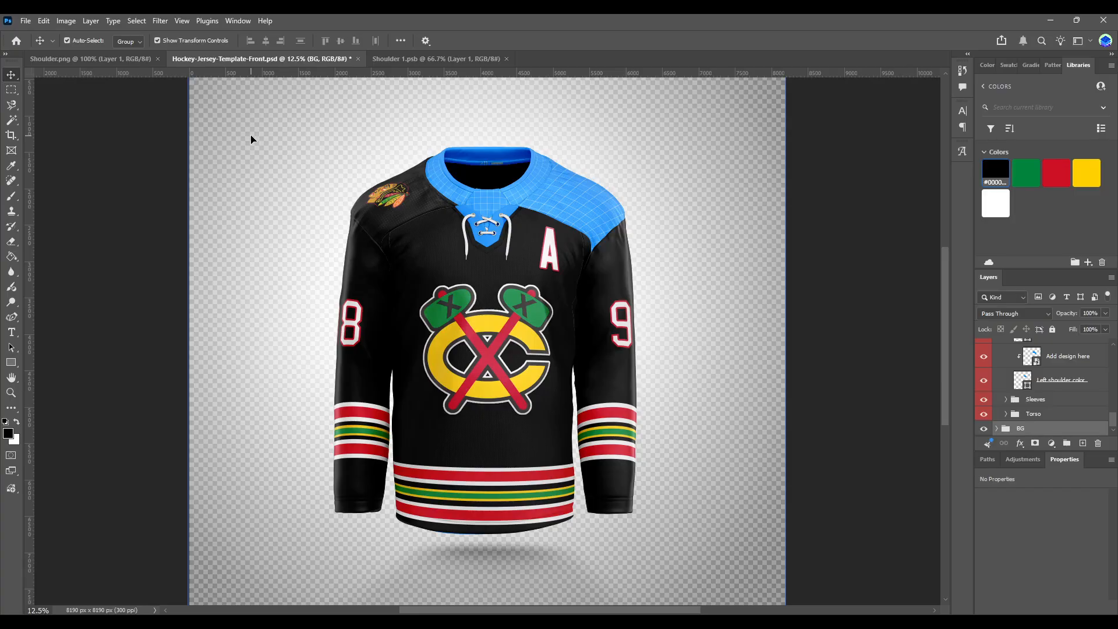
left_click(390, 60)
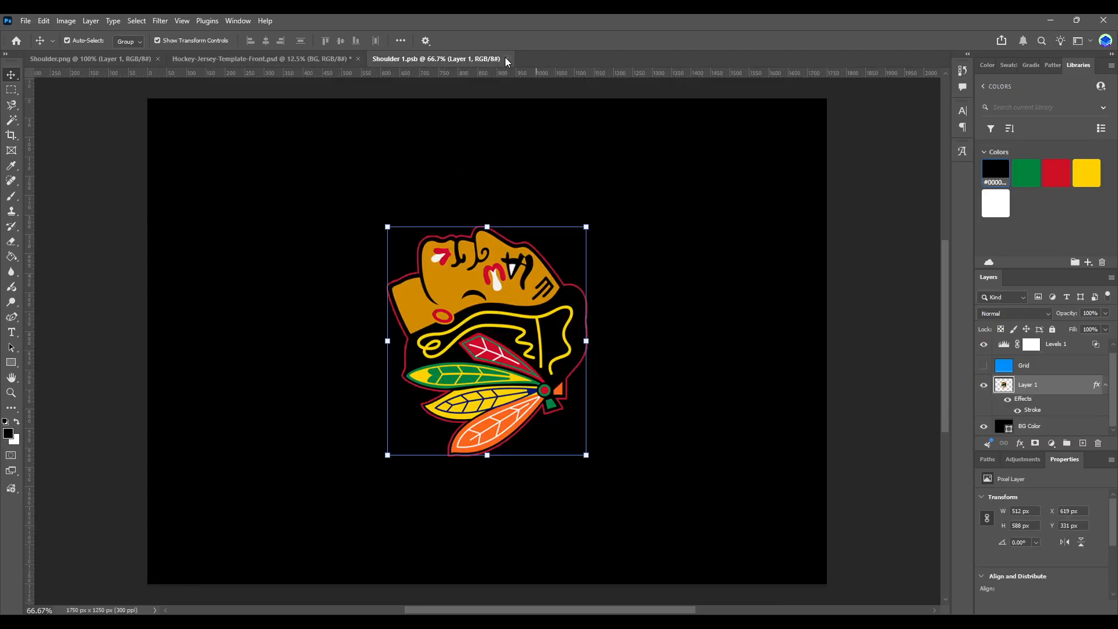
left_click(327, 59)
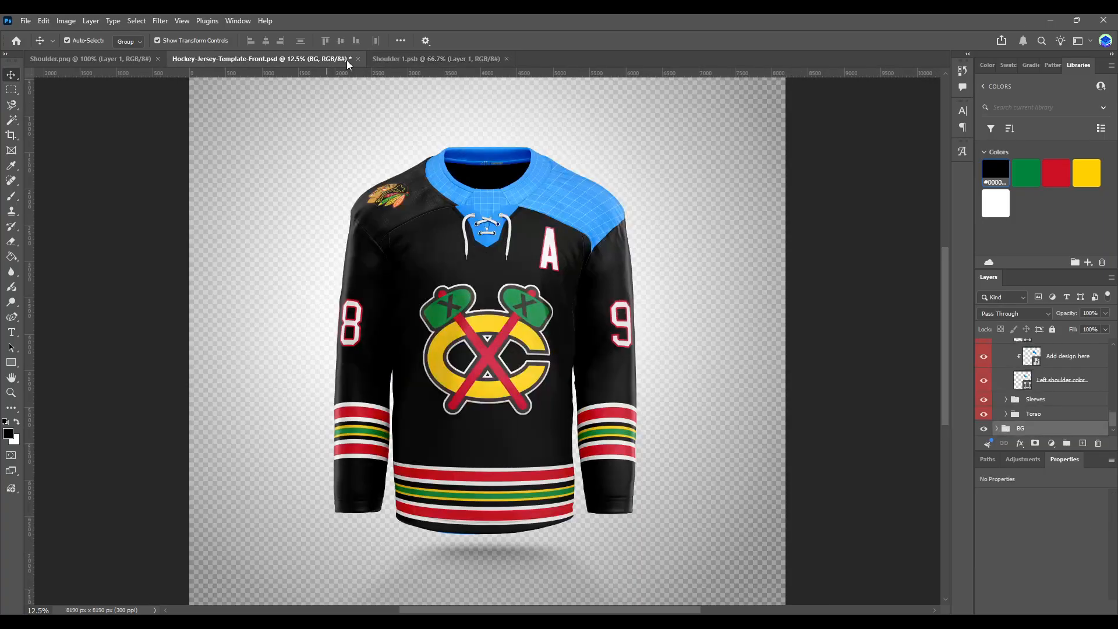
left_click(409, 62)
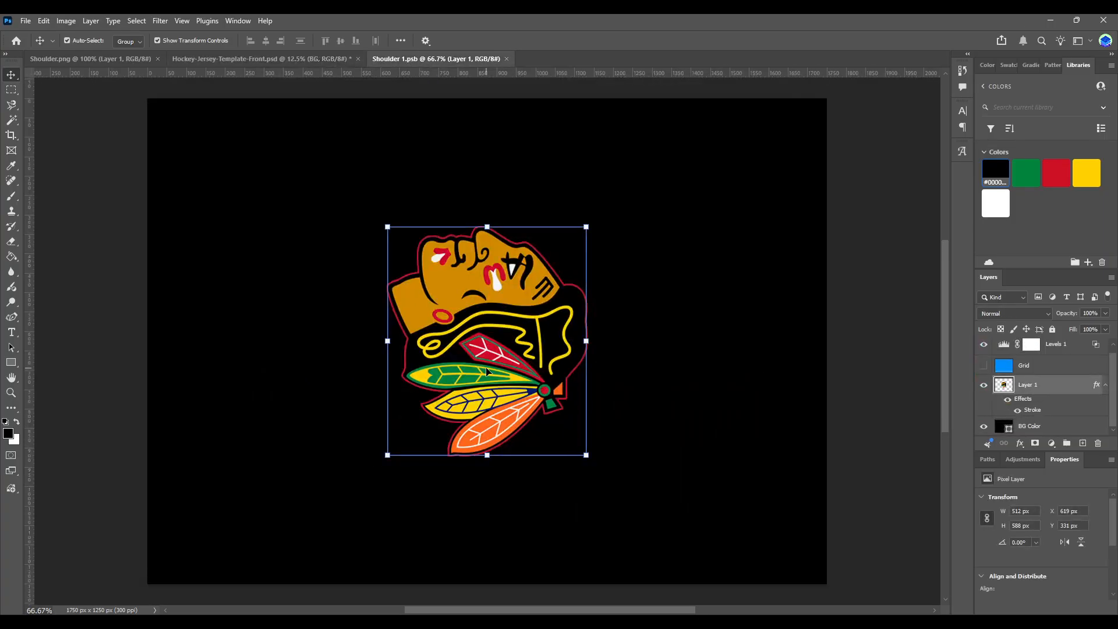
- Open the left shoulder's smart object Shoulder 2.psb, hide its Grid layer and fill BG Color with black
left_click(272, 57)
scroll(1047, 378, "up", 2)
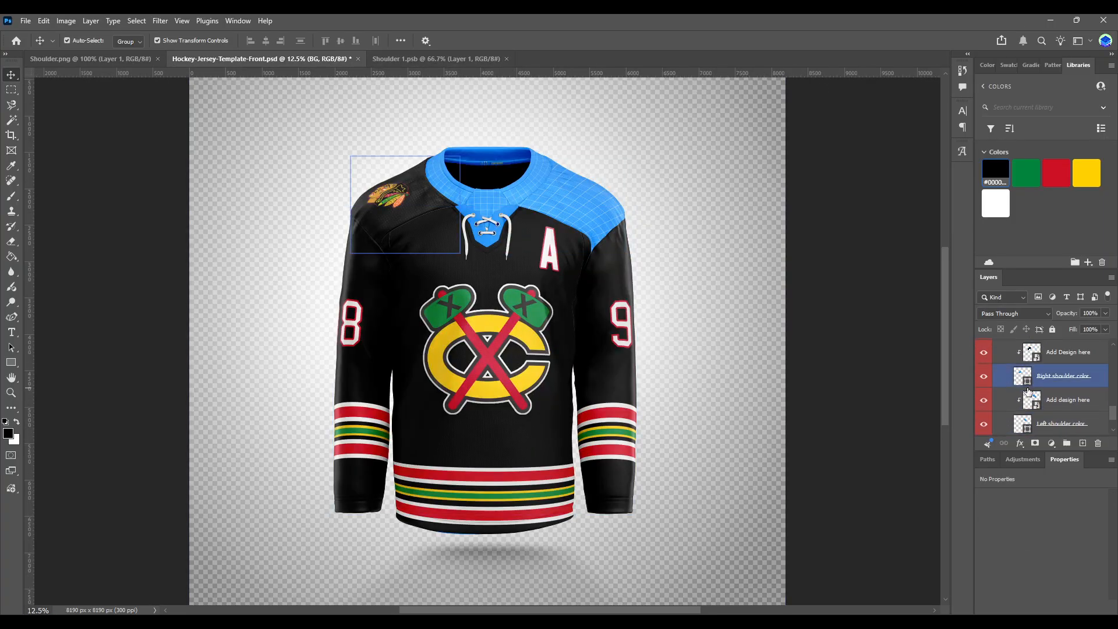
double_click(1034, 400)
left_click(984, 372)
left_click(1027, 391)
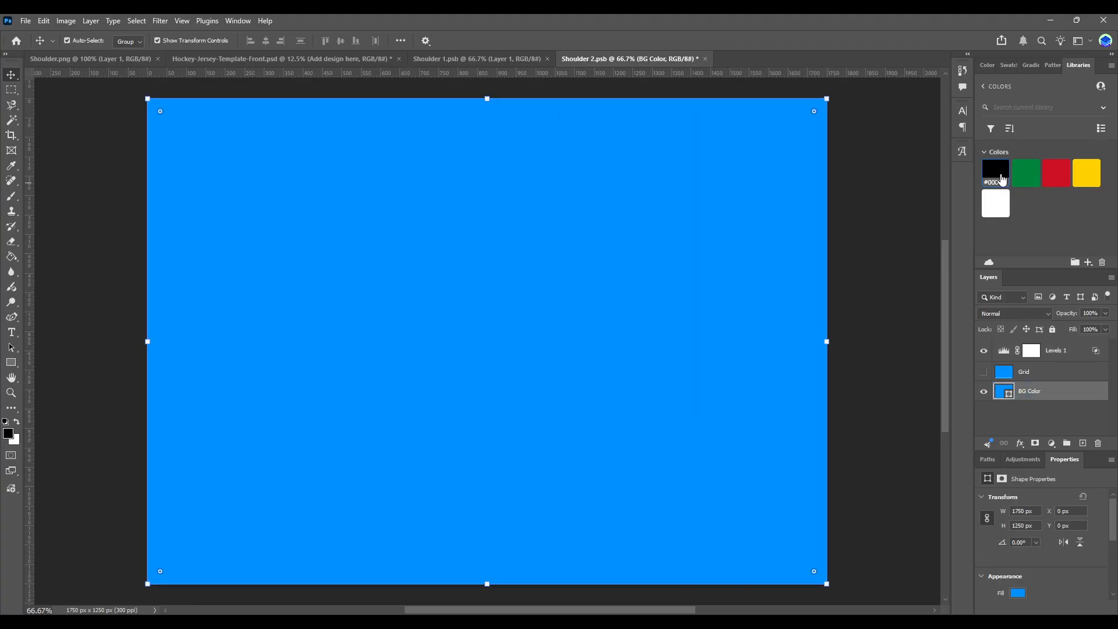
left_click(1000, 176)
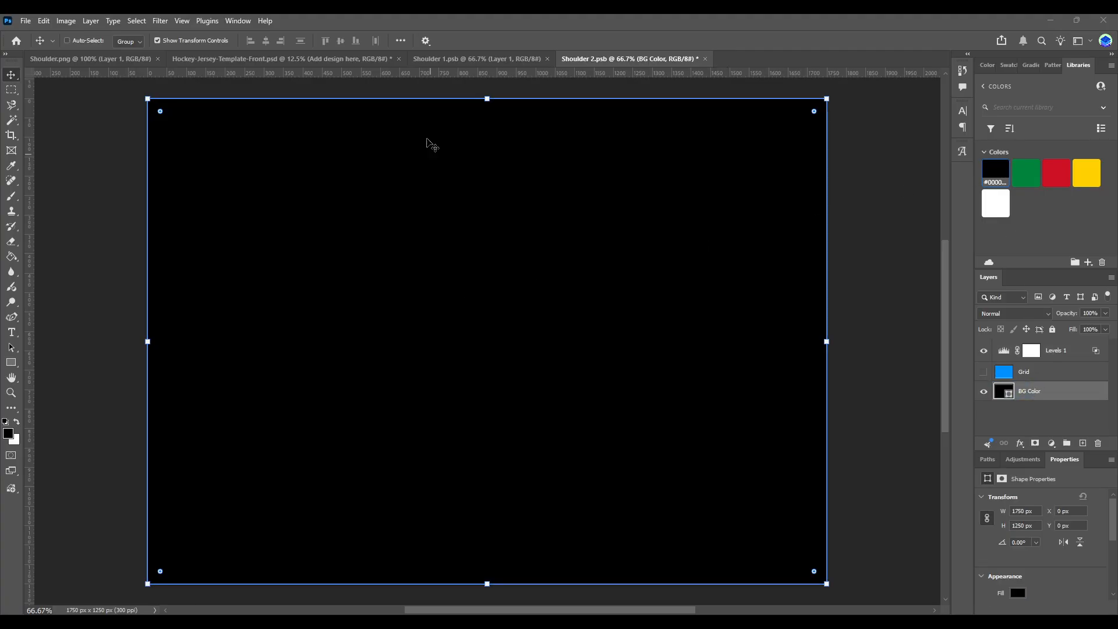
- Copy the head logo from Shoulder 1.psb into Shoulder 2.psb at the centre, flip it horizontally, and save to update the jersey
left_click(452, 59)
mouse_move(474, 310)
left_mouse_down()
mouse_move(640, 63)
mouse_move(473, 322)
left_mouse_up()
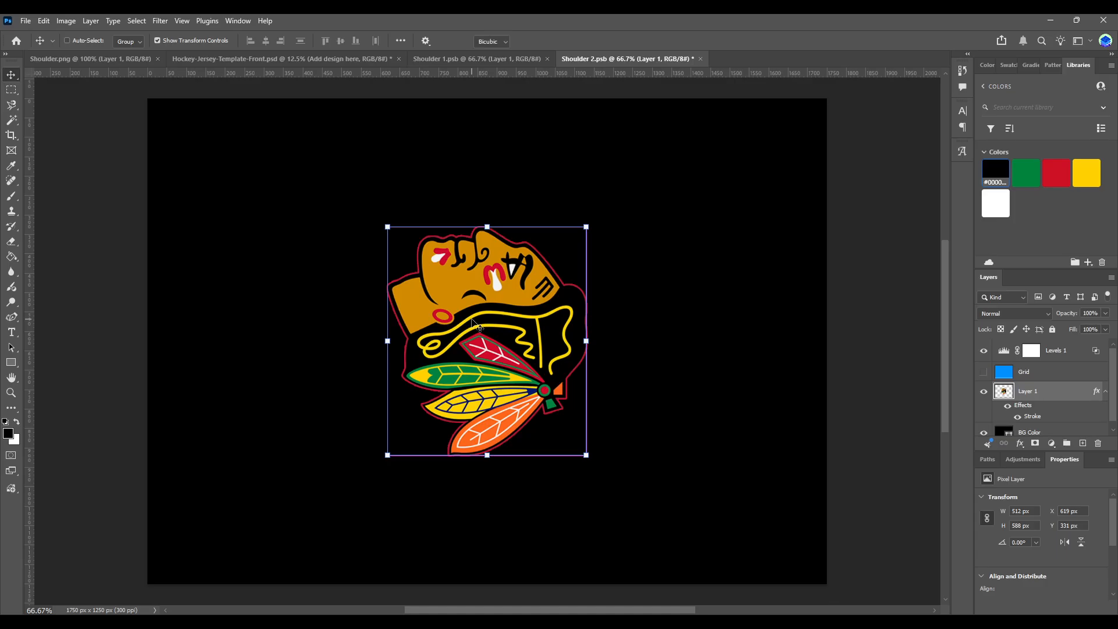
key("ctrl+t")
left_click(531, 563)
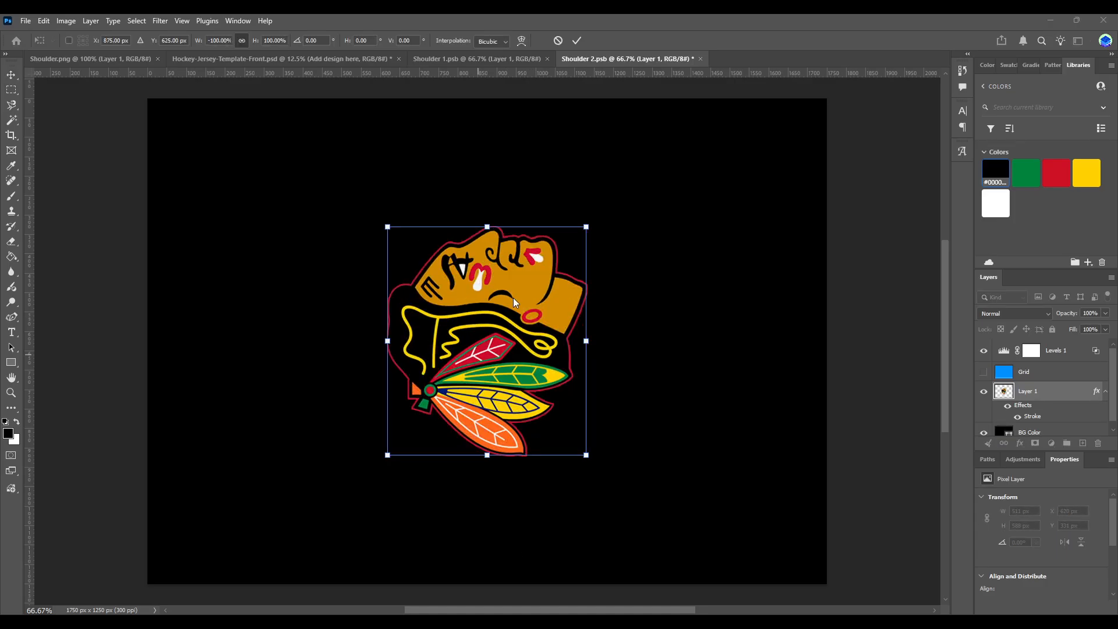
key("Return")
key("ctrl+s")
left_click(329, 64)
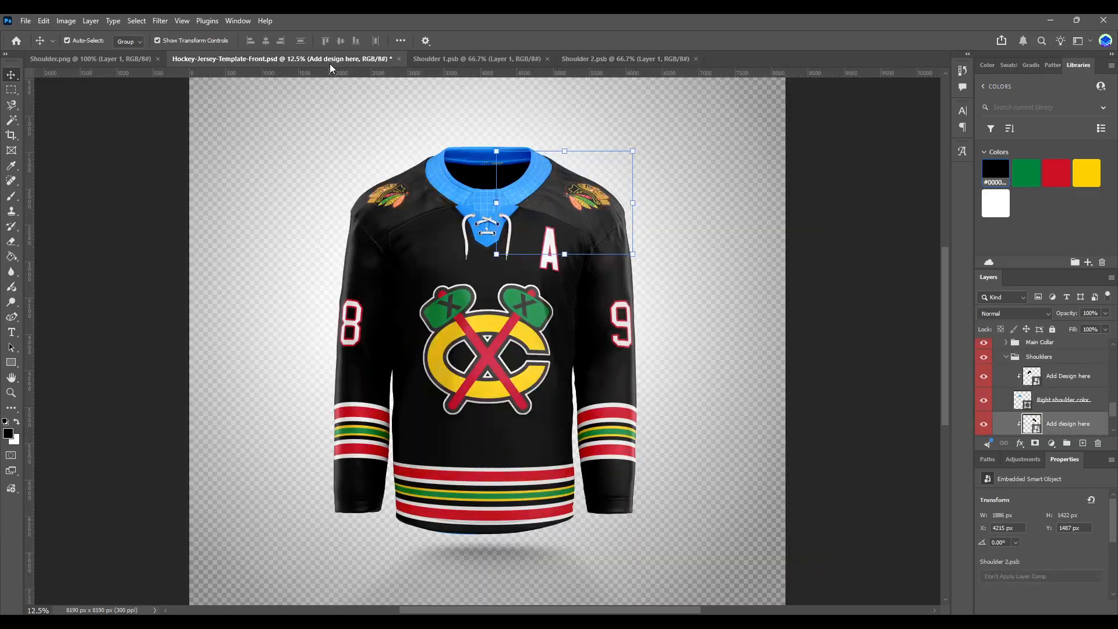
- Scale the logo in Shoulder 2.psb down to about 418 × 480 px, shift it slightly left of centre, and update the jersey
left_click(635, 59)
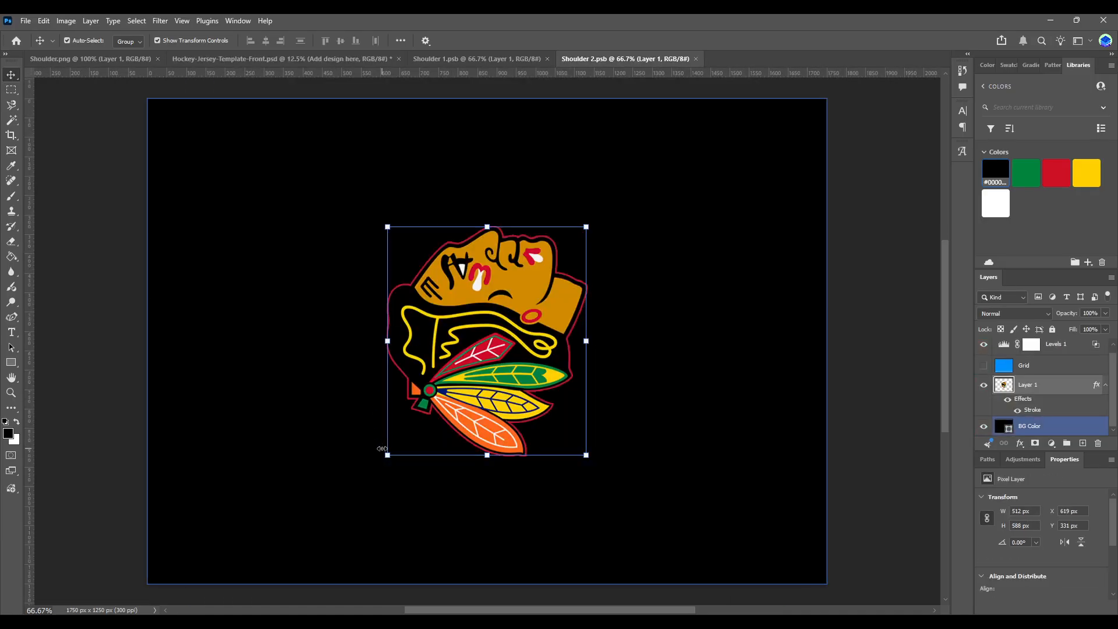
left_click_drag(396, 450, 439, 424)
left_click_drag(513, 329, 489, 336)
key("Return")
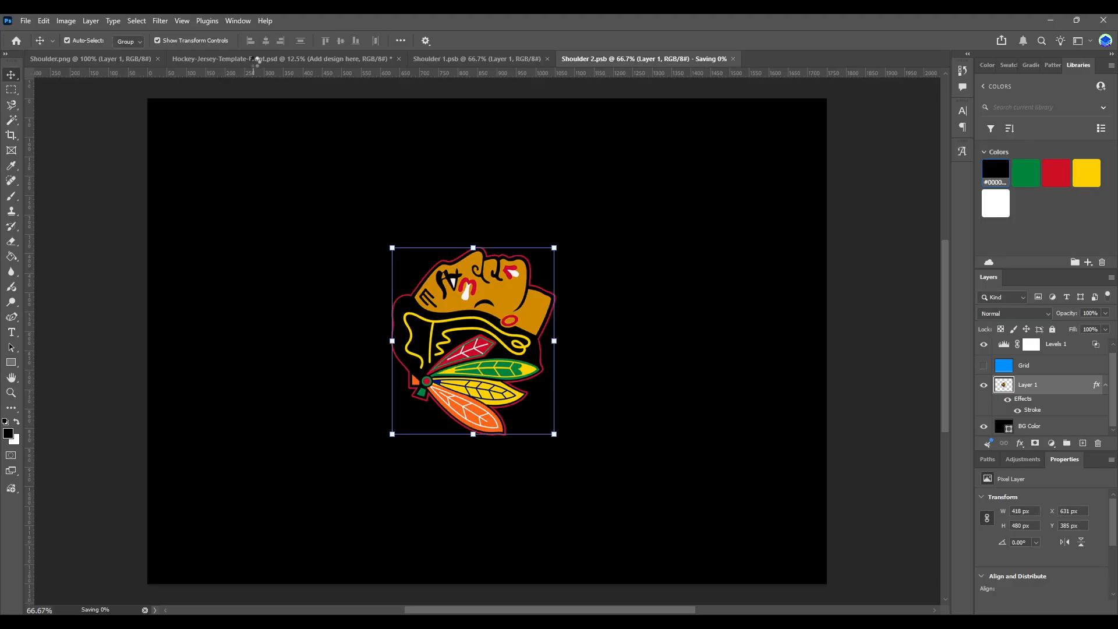
left_click(284, 60)
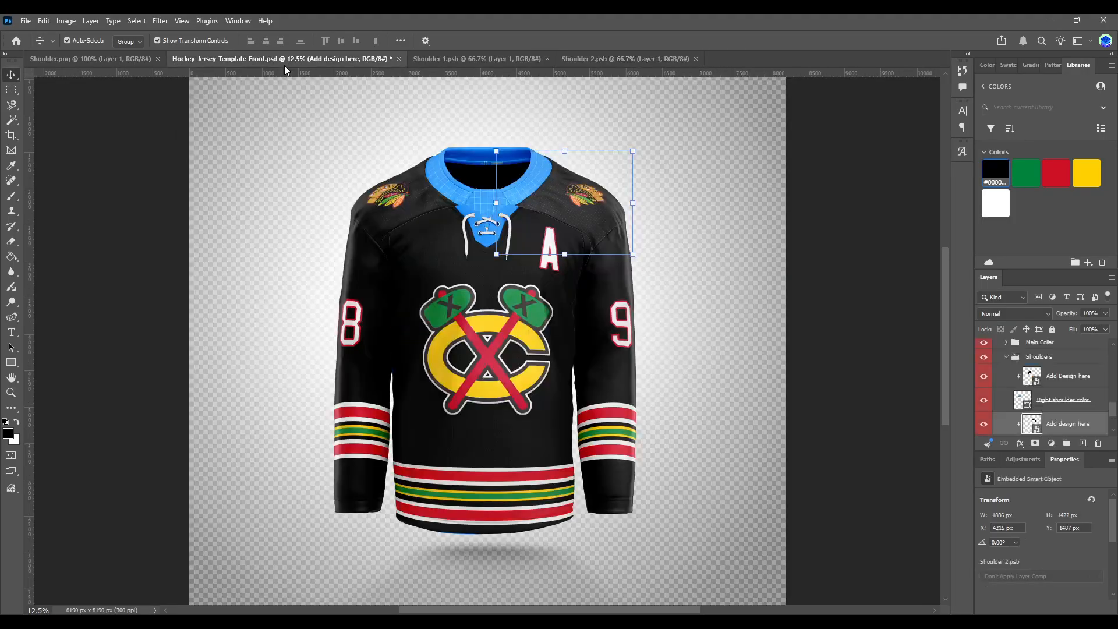
- Enlarge the Shoulder 2.psb logo to about 447 × 514 px, keep it vertically centred left of the middle, and update the jersey
left_click(624, 58)
left_click_drag(553, 246, 566, 234)
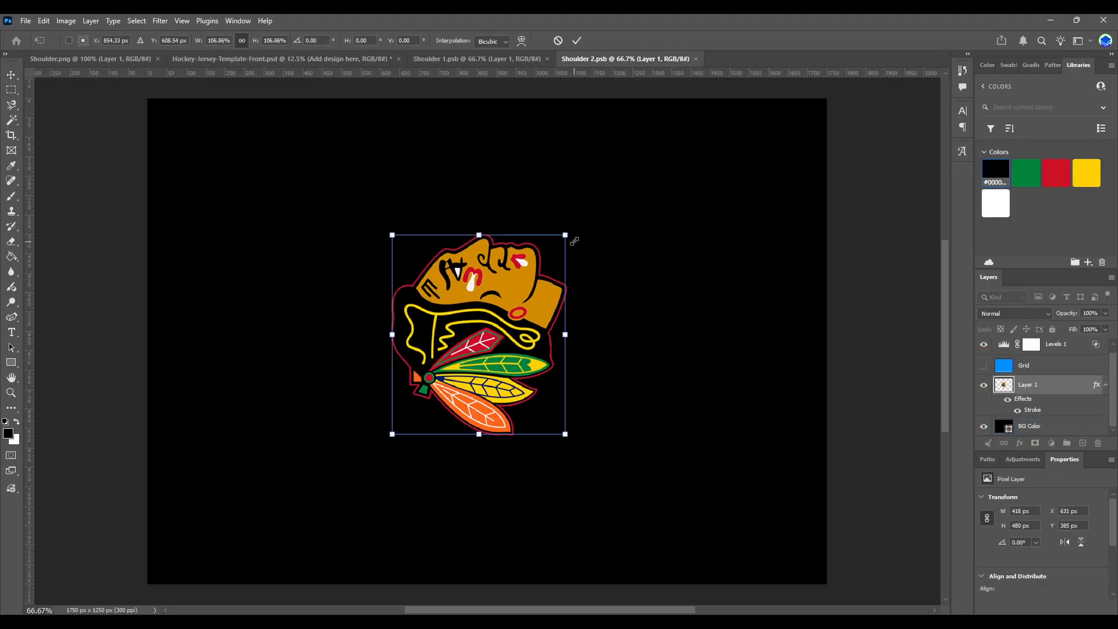
left_click_drag(500, 308, 489, 314)
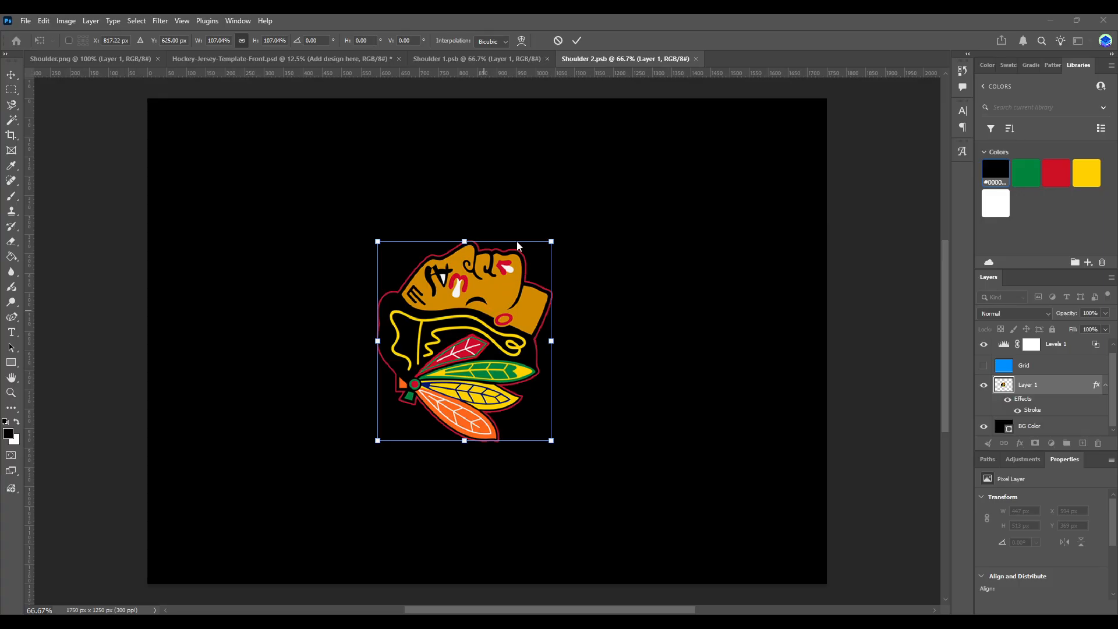
key("Return")
left_click(279, 60)
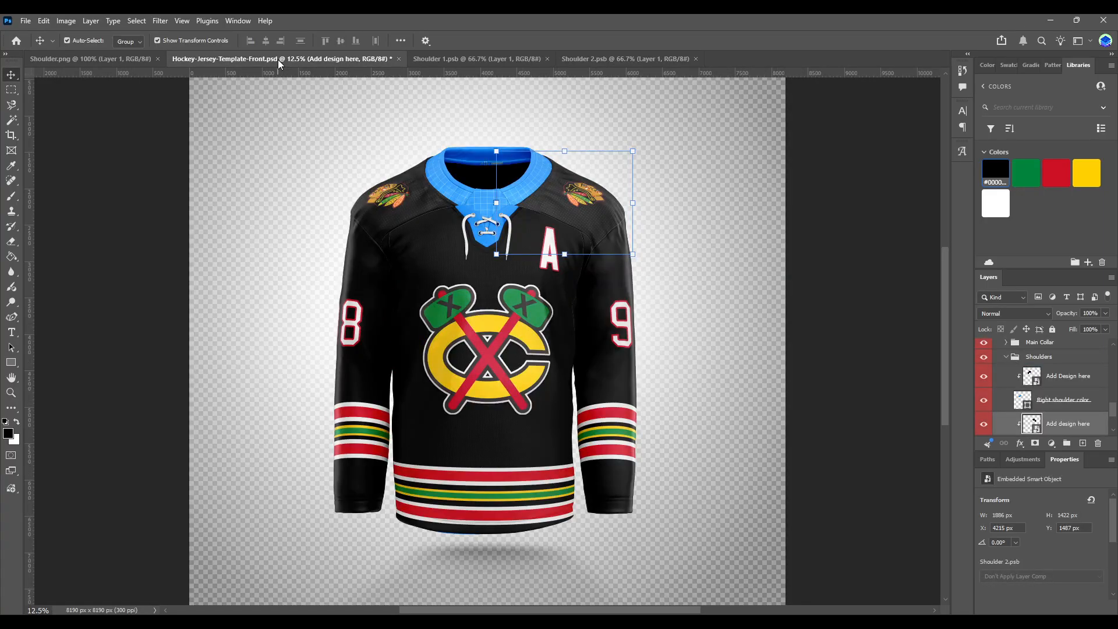
- Move the Shoulder 2.psb logo slightly further left to X about 582 px, save, and close both shoulder documents
left_click(634, 59)
left_click_drag(470, 306, 464, 306)
key("ctrl+s")
left_click(547, 58)
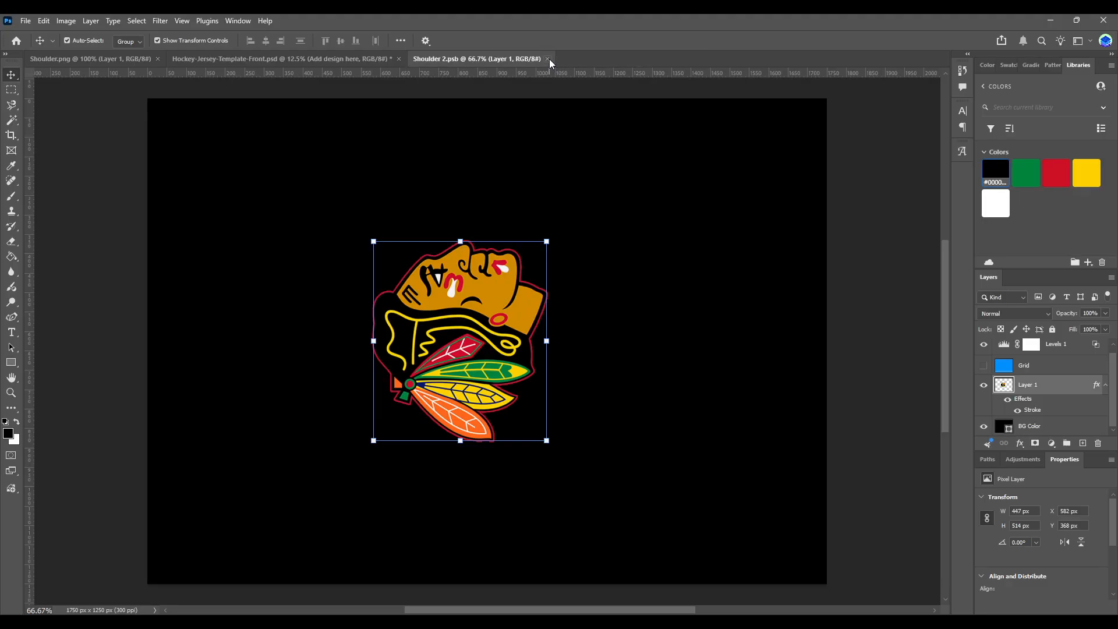
left_click(548, 58)
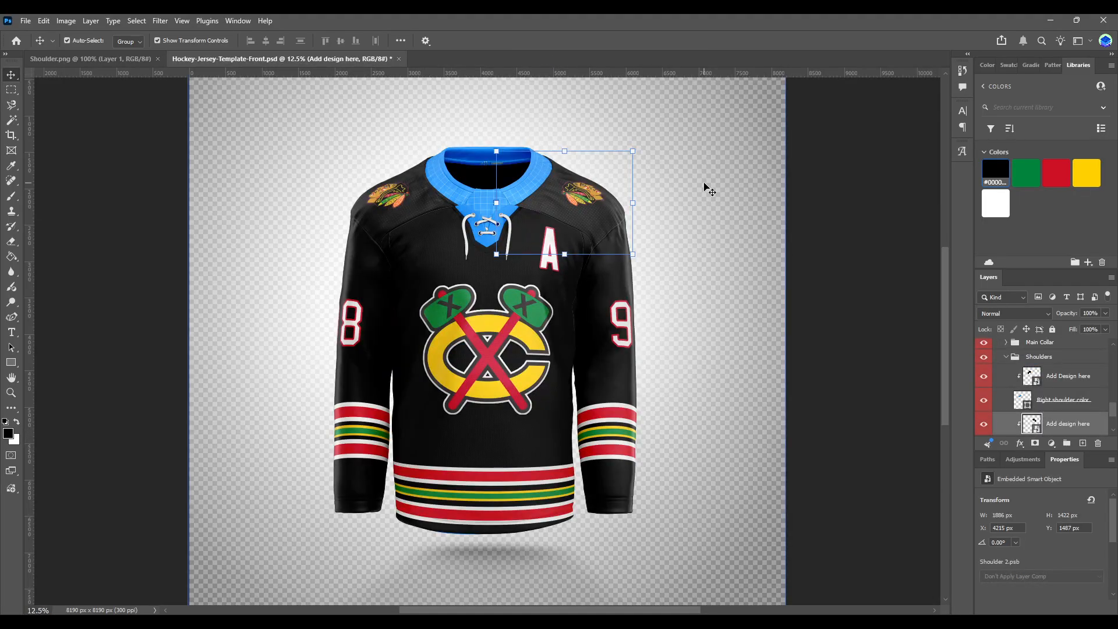
- Collapse the Shoulders group, expand the Laces Collar group's editable parts and recolour the laces with the library yellow
left_click(1004, 357)
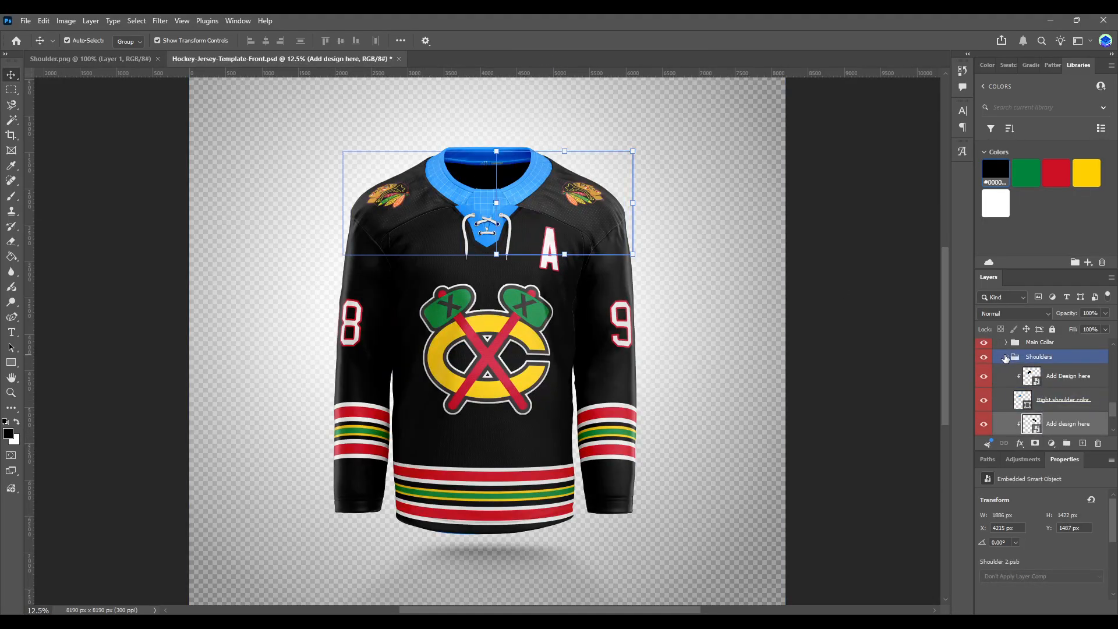
left_click(1005, 357)
left_click(1005, 356)
scroll(1009, 363, "up", 8)
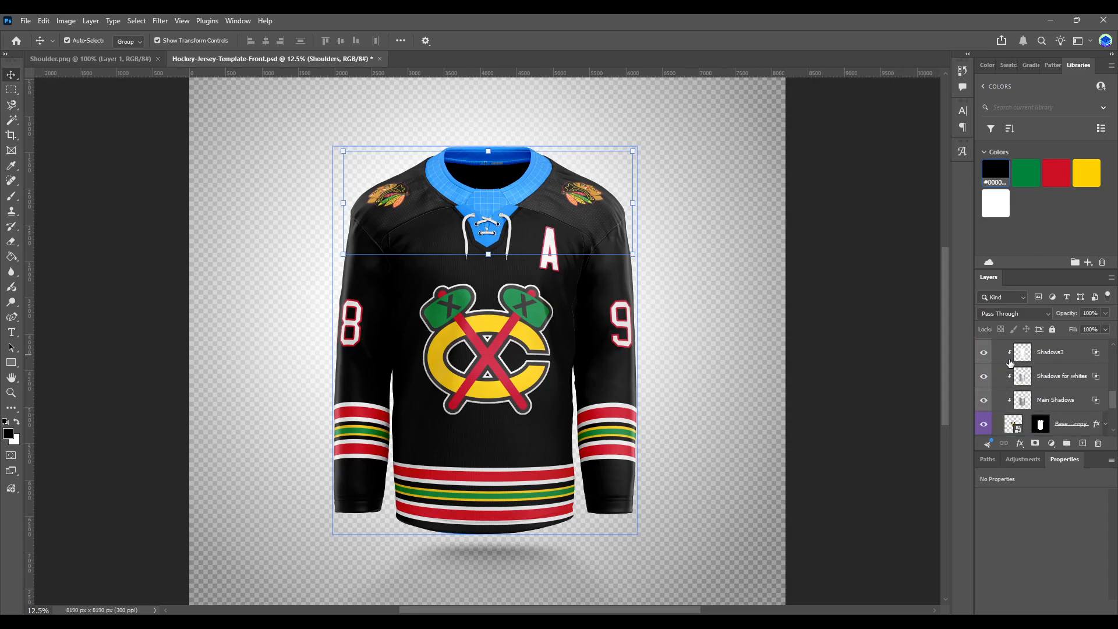
scroll(1002, 377, "down", 2)
scroll(1002, 382, "up", 5)
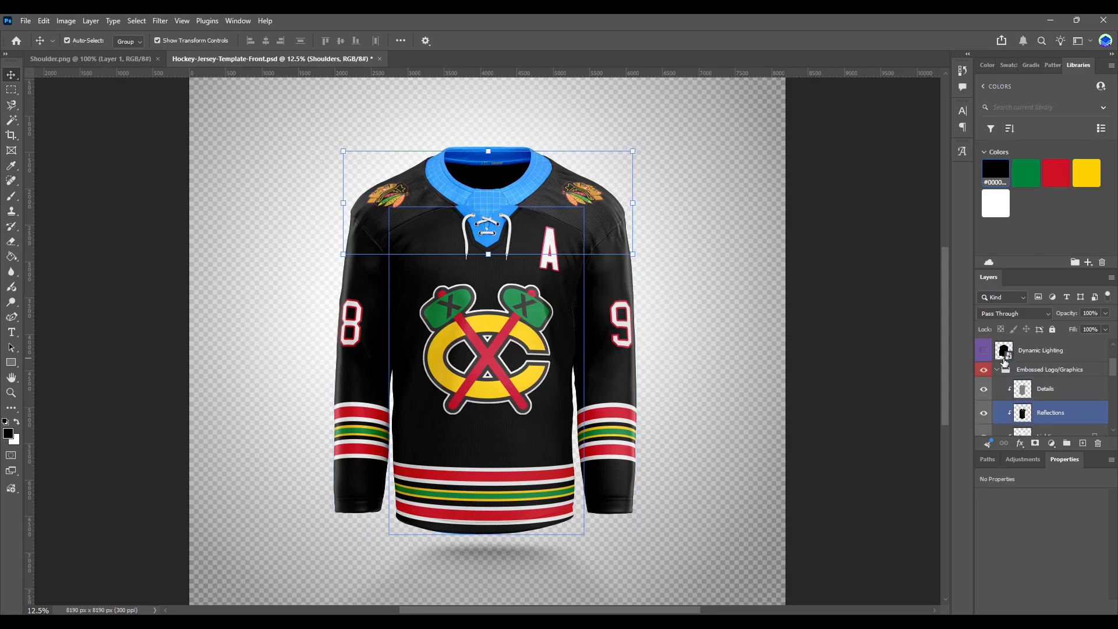
left_click(1002, 393)
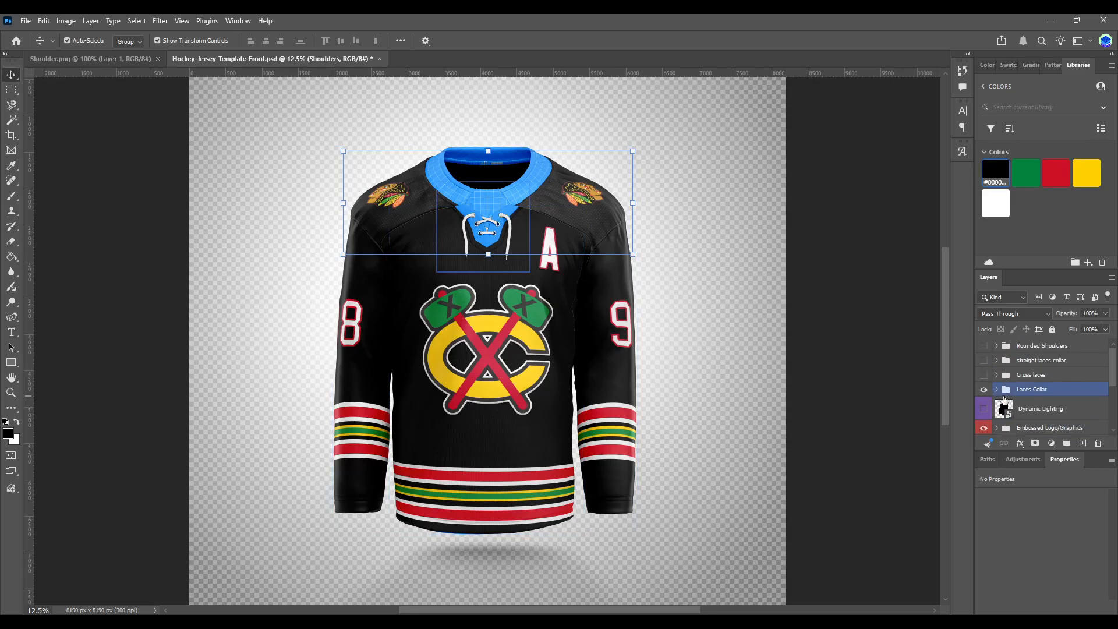
left_click(997, 389)
left_click(1022, 380)
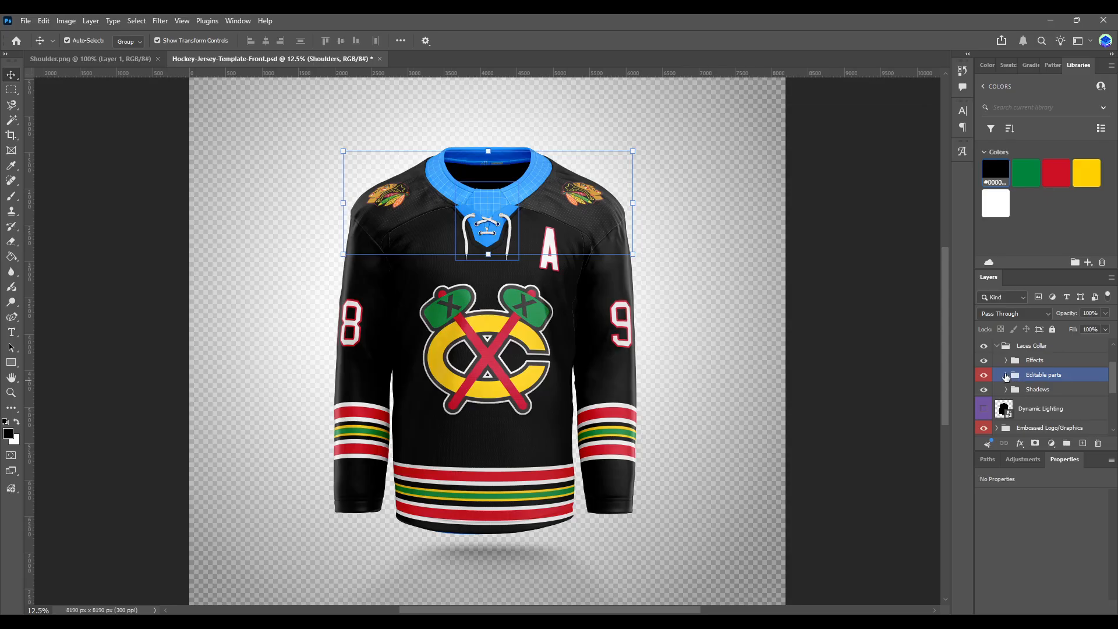
left_click(1006, 375)
left_click(1044, 364)
left_click(1086, 173)
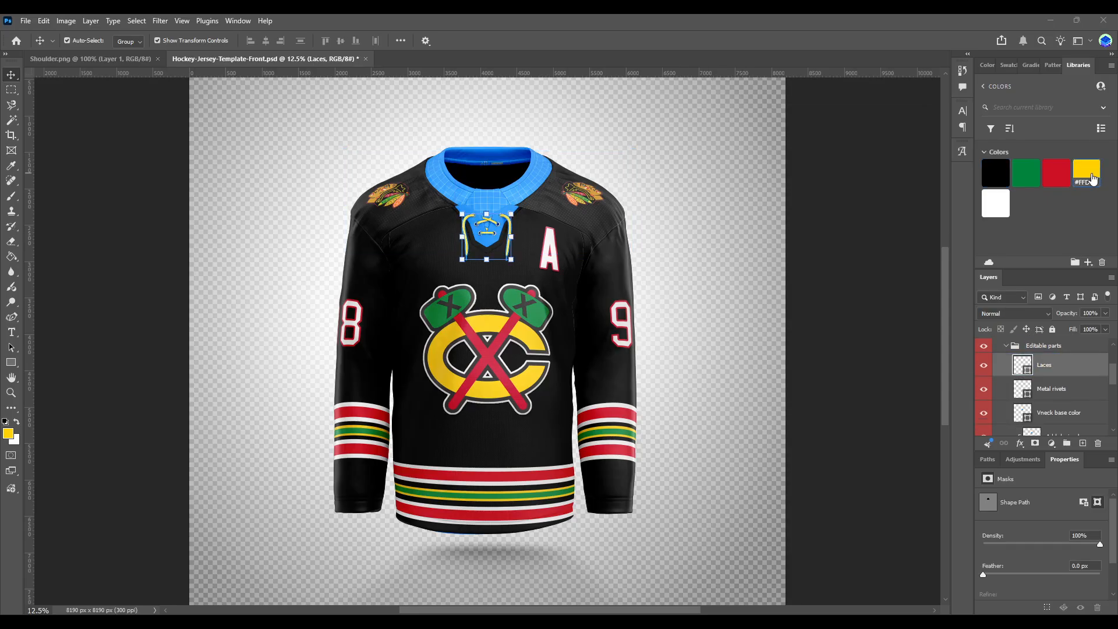
- Recolour the laced collar's metal rivets green and its V-neck base red using the library colours
left_click(1029, 388)
left_click(1028, 176)
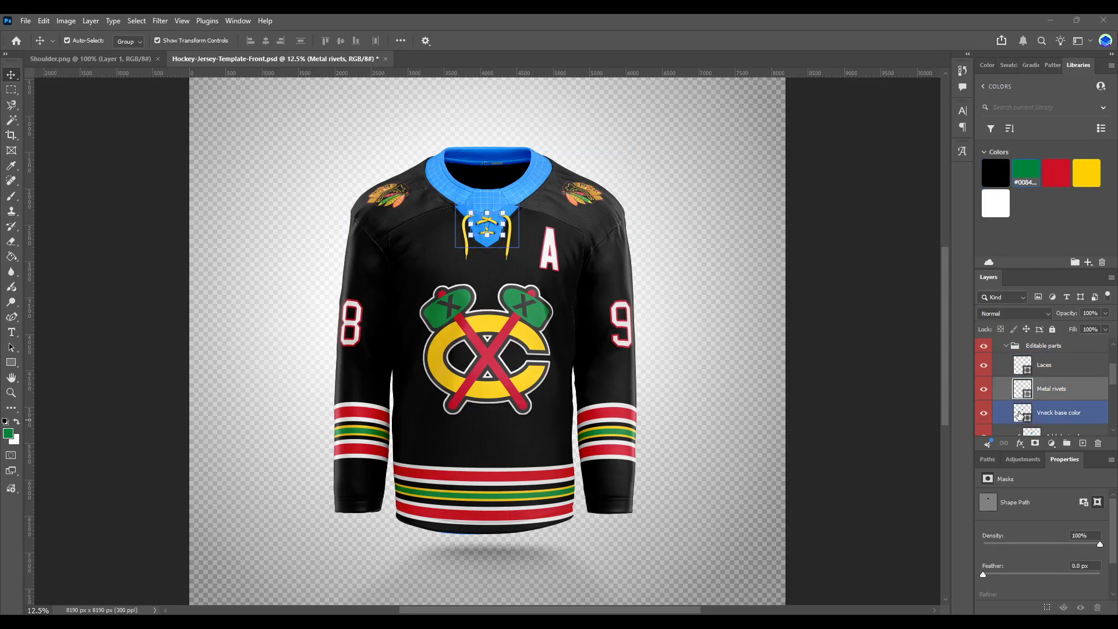
left_click(1019, 415)
left_click(1055, 175)
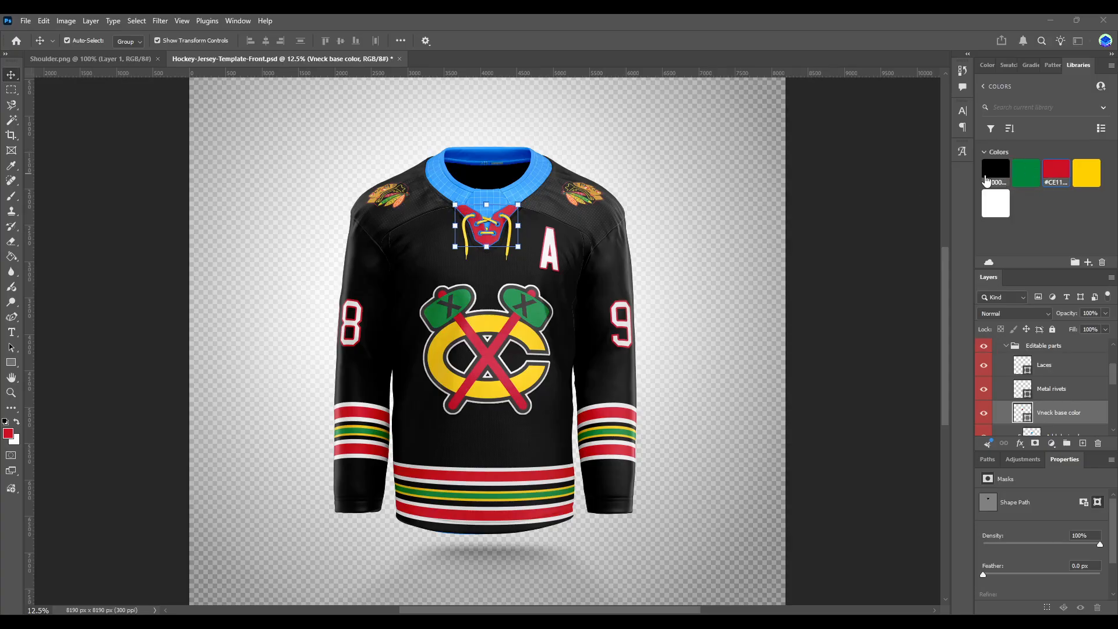
left_click(299, 132)
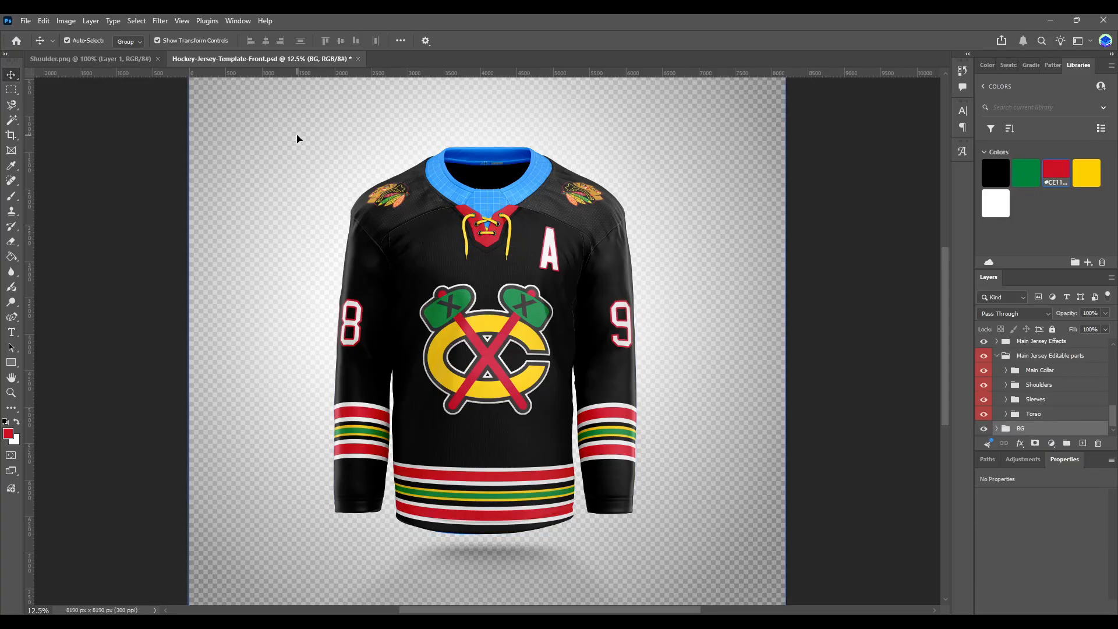
- Open the laced collar's front part design (Front part1.psb), hide its Grid layer and fill the BG Color shape with black
left_click(1013, 399)
left_click(1008, 385)
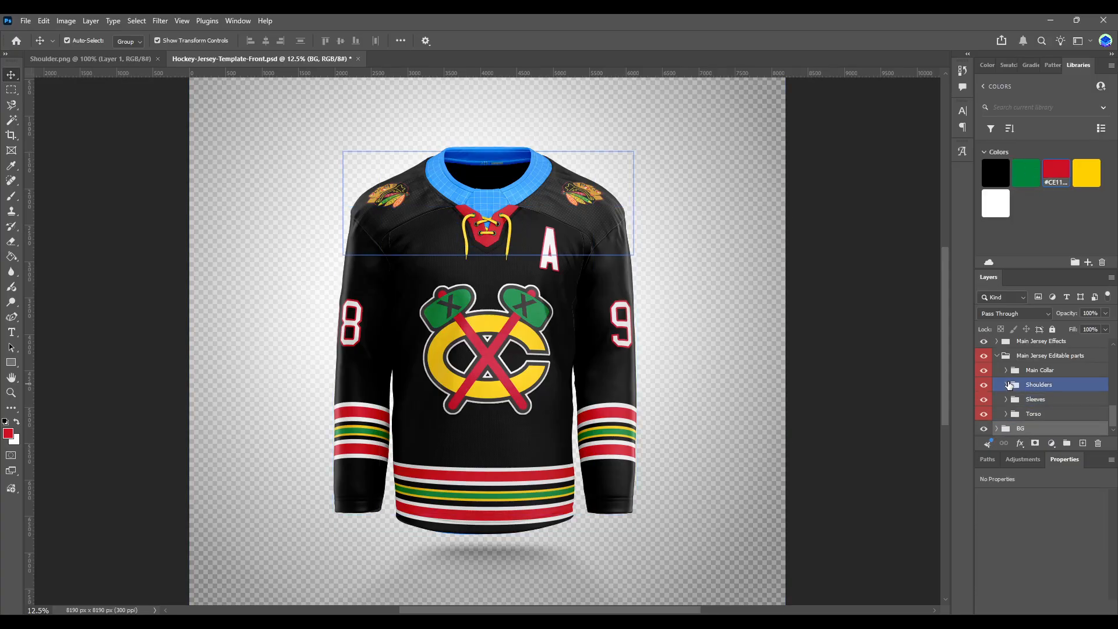
left_click(1007, 371)
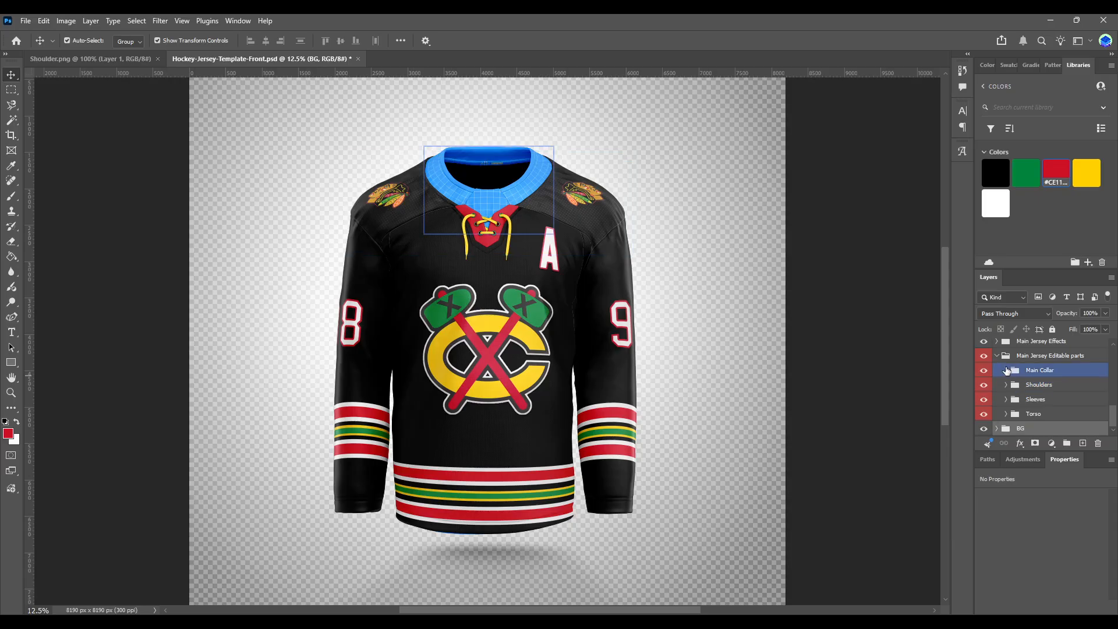
left_click(1006, 371)
scroll(1005, 376, "down", 5)
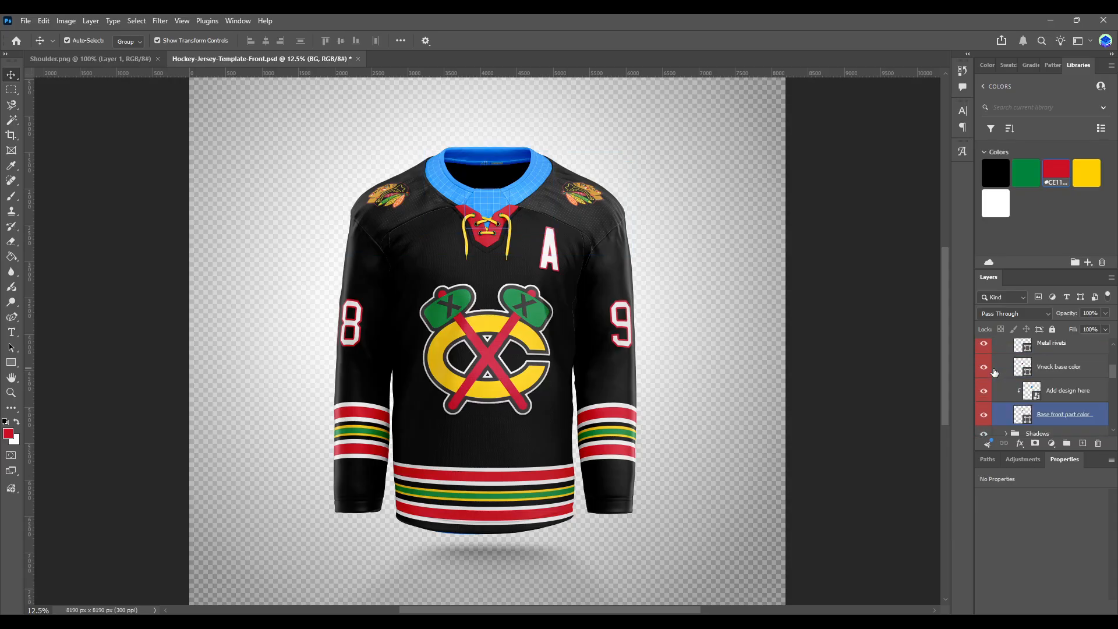
scroll(1002, 397, "up", 10)
scroll(1003, 396, "down", 3)
left_click(1005, 394)
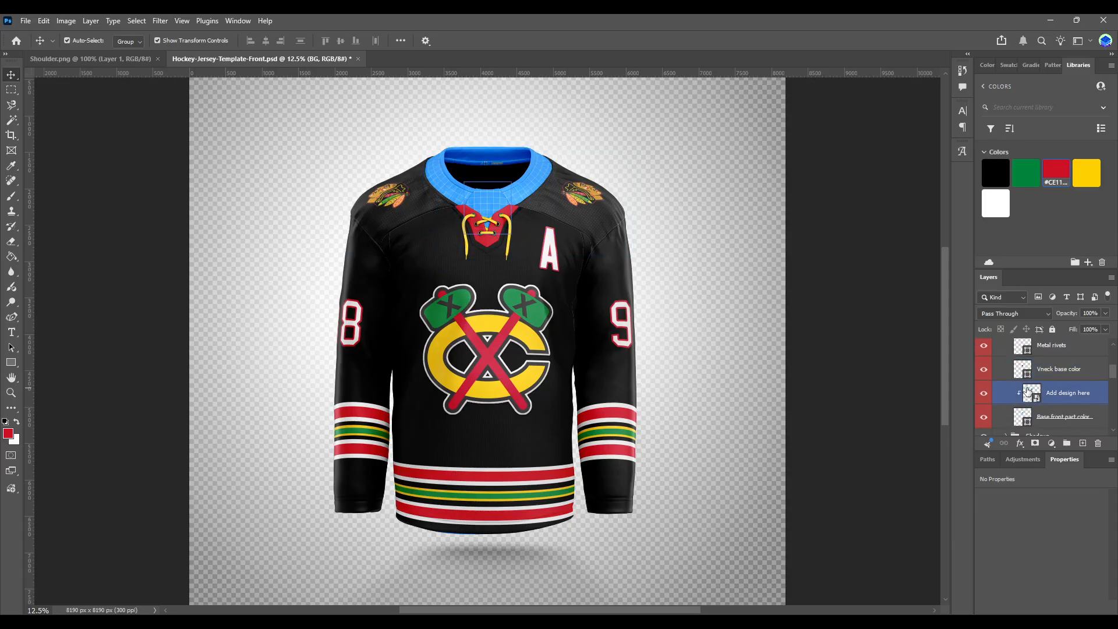
double_click(1028, 393)
left_click(983, 374)
left_click(1036, 398)
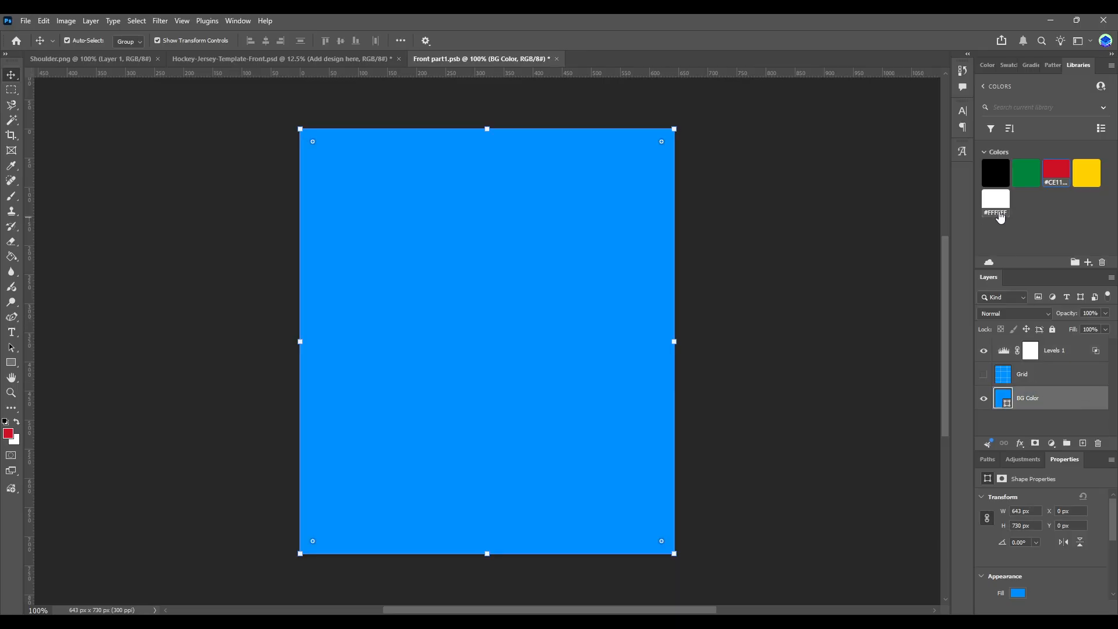
left_click(1001, 172)
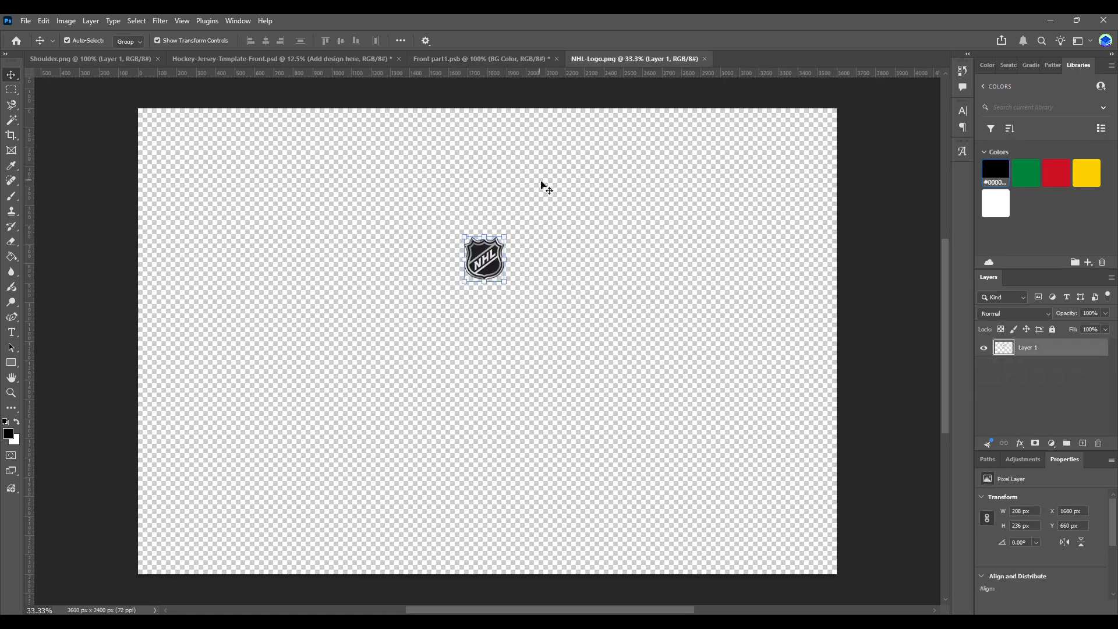
- Copy the NHL logo from NHL-Logo.png into Front part1.psb and draw a red band about 720 × 159 px across the top edge
left_click_drag(478, 267, 492, 306)
left_click(11, 362)
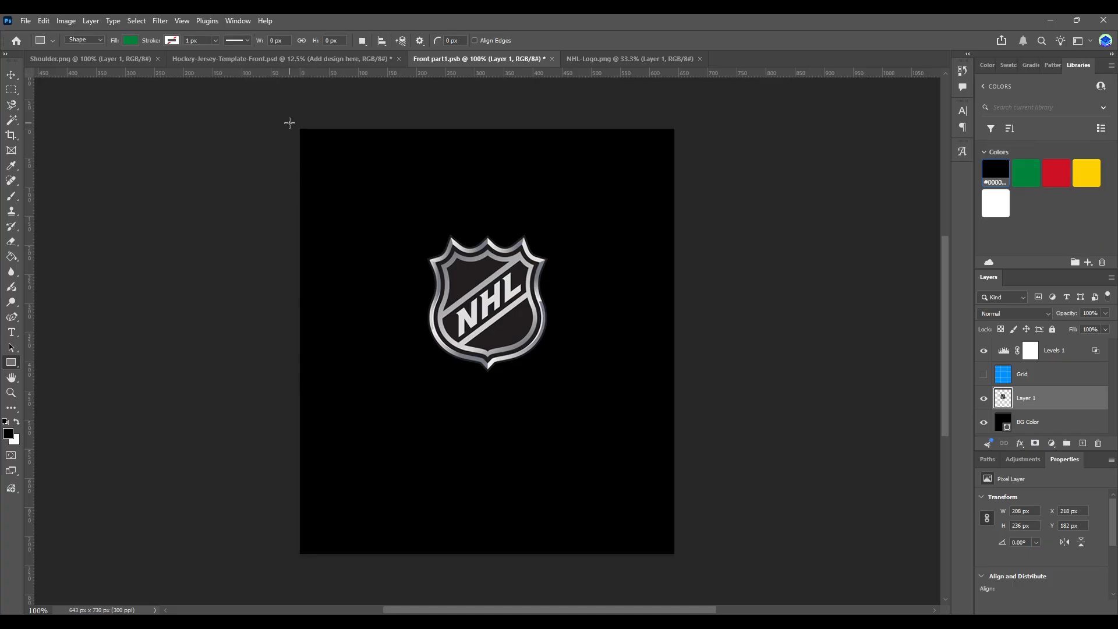
left_click_drag(290, 123, 708, 215)
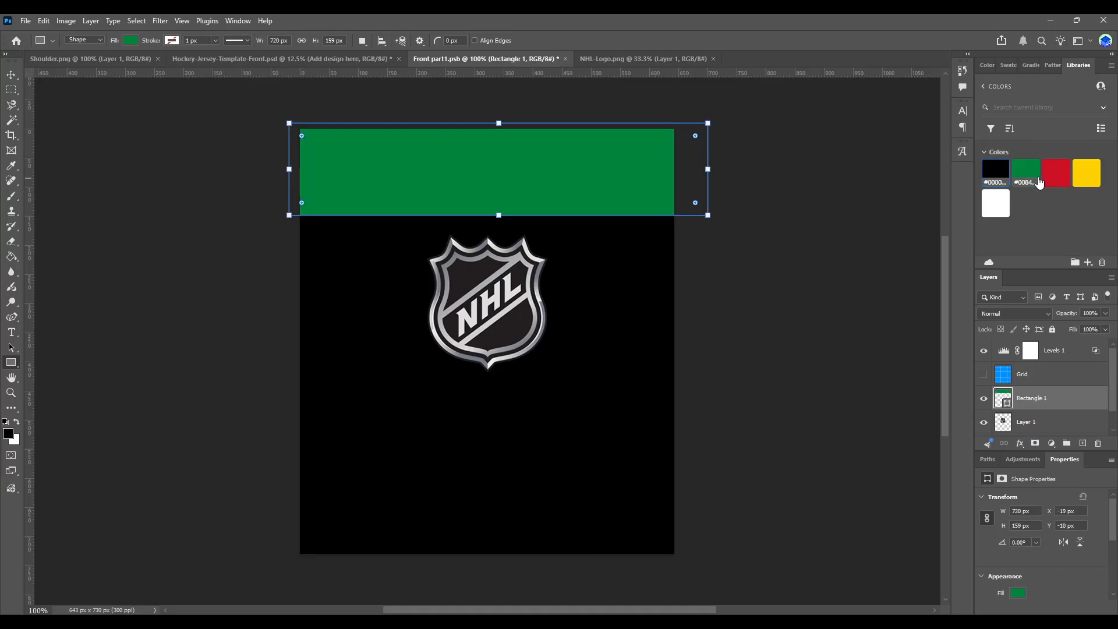
left_click(1056, 173)
left_click(11, 74)
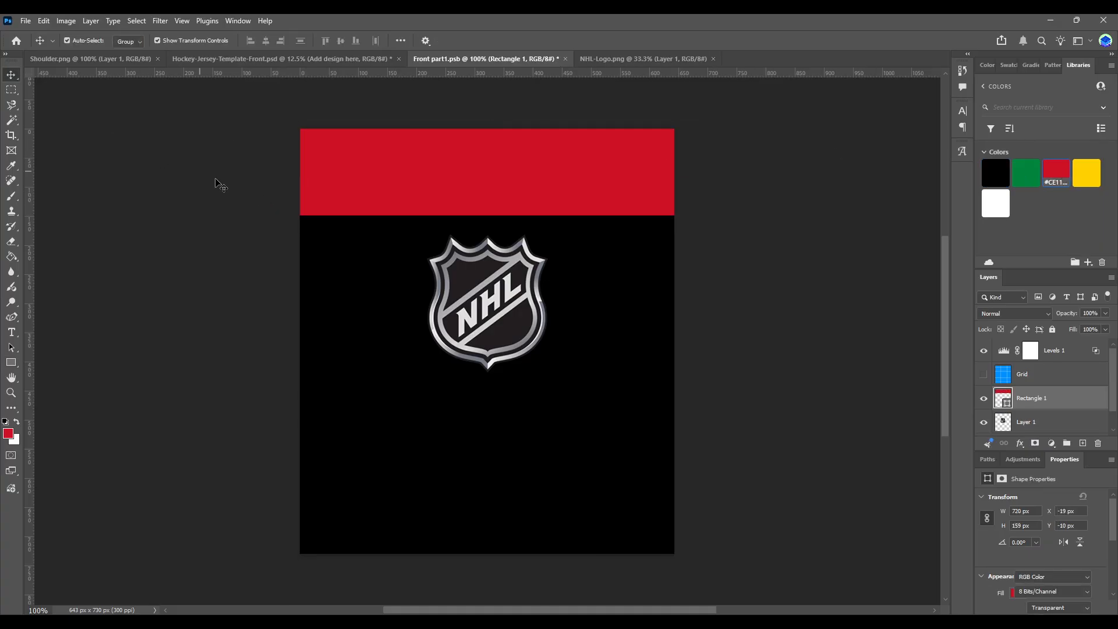
- Save Front part1.psb to update the jersey, return to the template and close both NHL-Logo.png and Front part1.psb
left_click(217, 182)
key("ctrl+s")
left_click(298, 58)
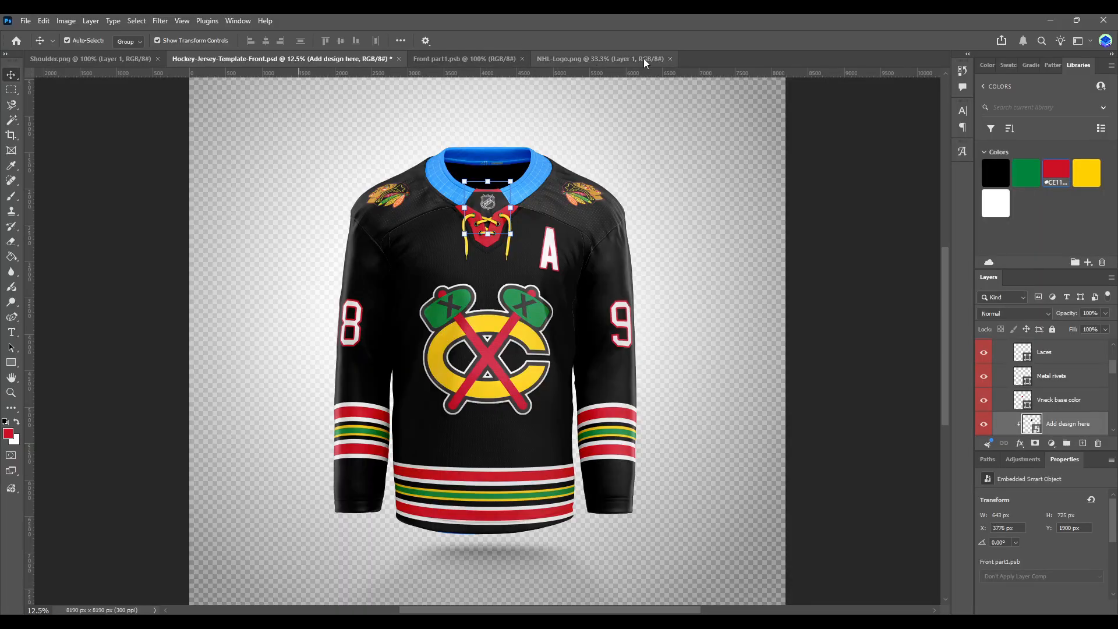
left_click(669, 58)
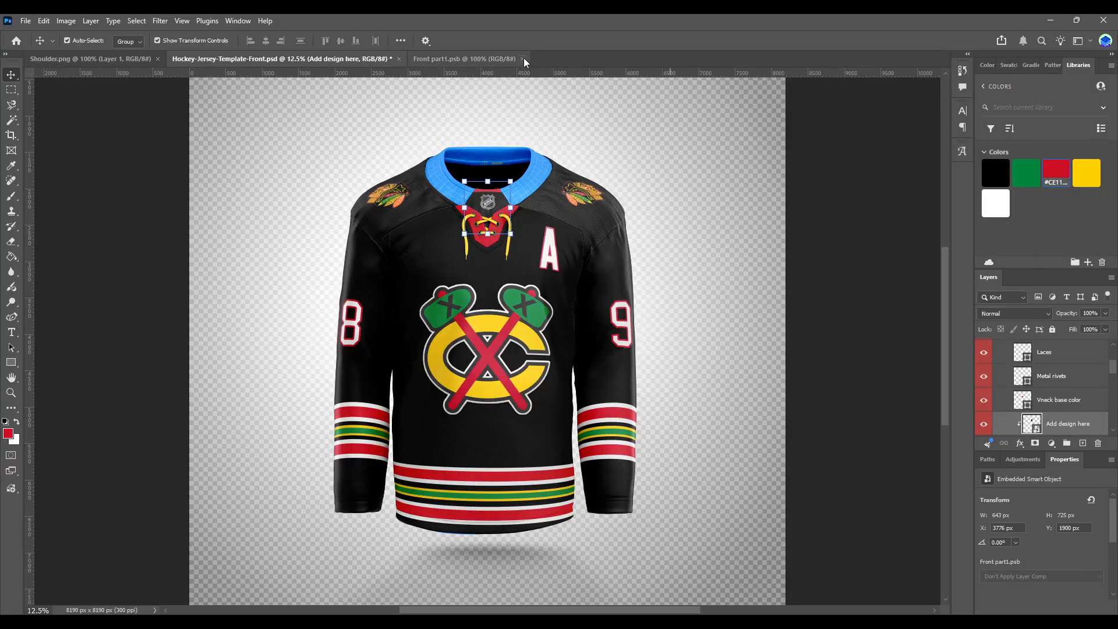
left_click(523, 59)
- Collapse the Laces Collar group and recolour the Main Collar's CollarEdge shape with the library red
scroll(1025, 405, "up", 2)
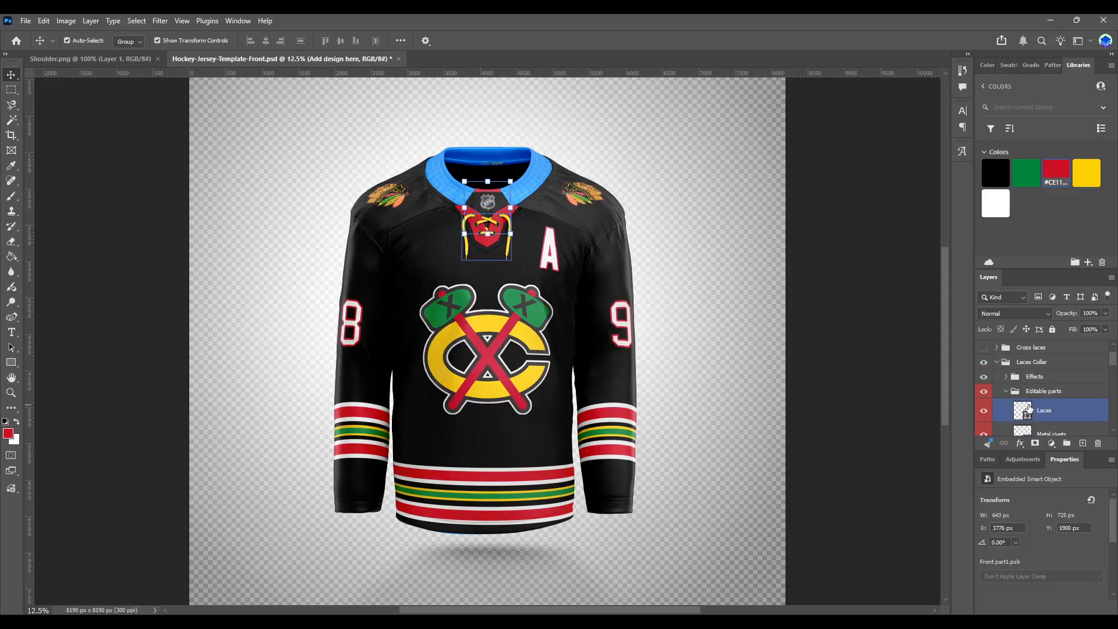
left_click(1006, 394)
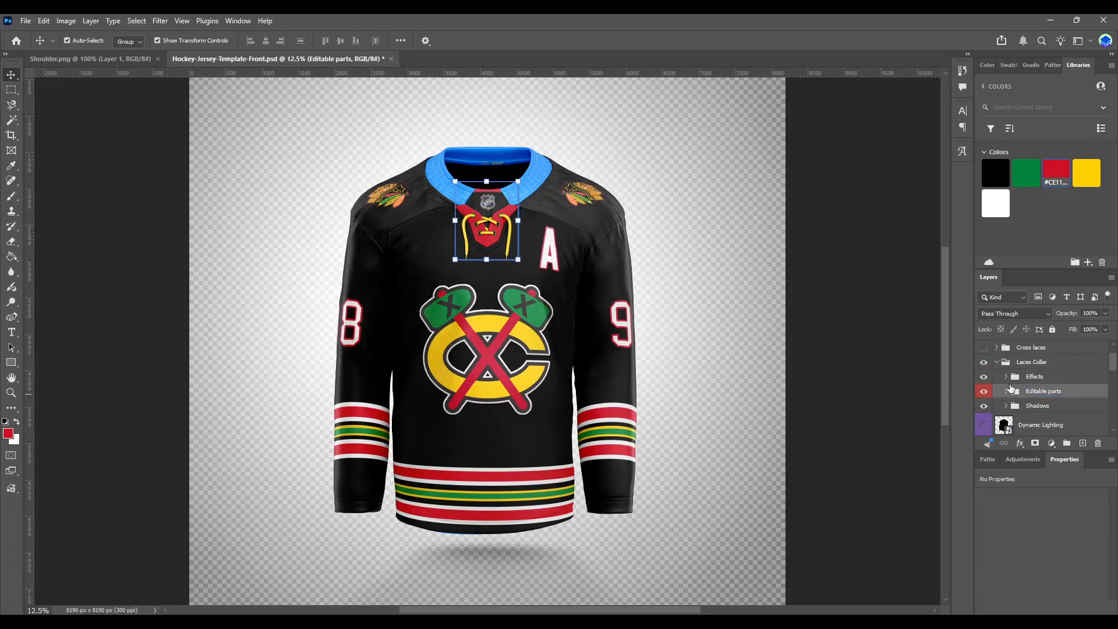
left_click(996, 362)
scroll(1035, 387, "down", 5)
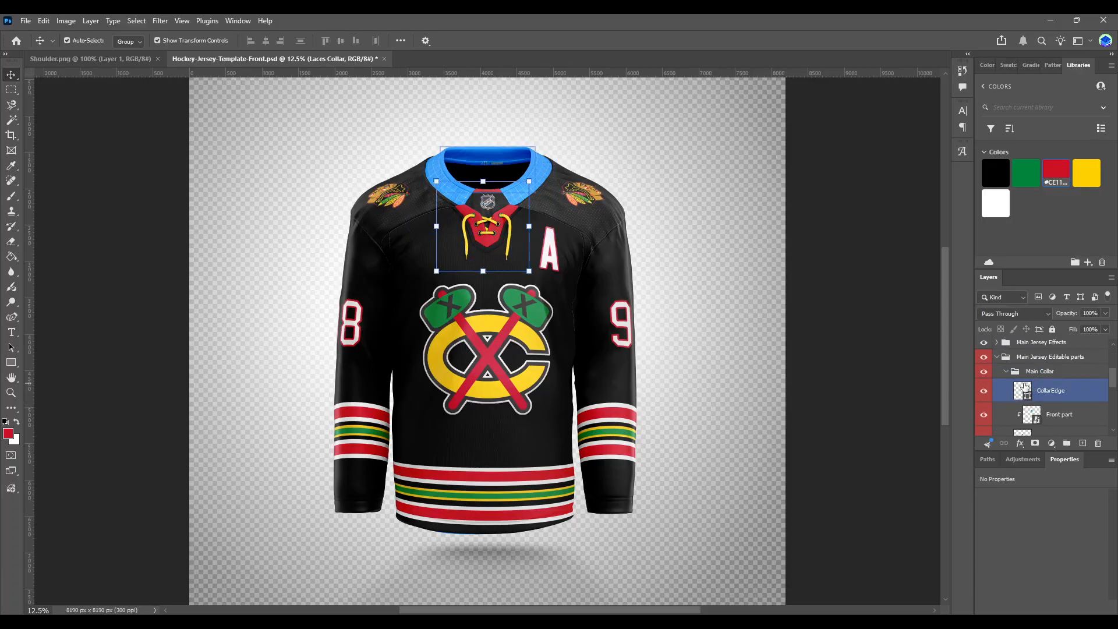
left_click(1023, 388)
- Open the collar's right side design (Part 1.psb), hide its grid, fill the background with white (#FFFFFF), save and close it
scroll(1023, 395, "down", 2)
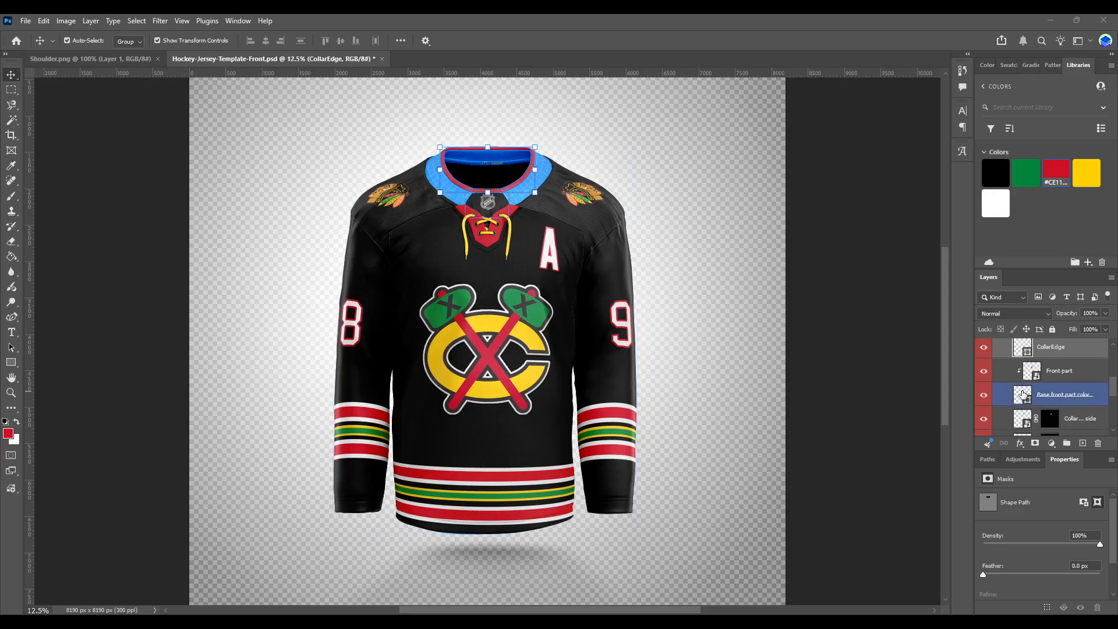
double_click(1022, 395)
left_click(984, 359)
left_click(1058, 372)
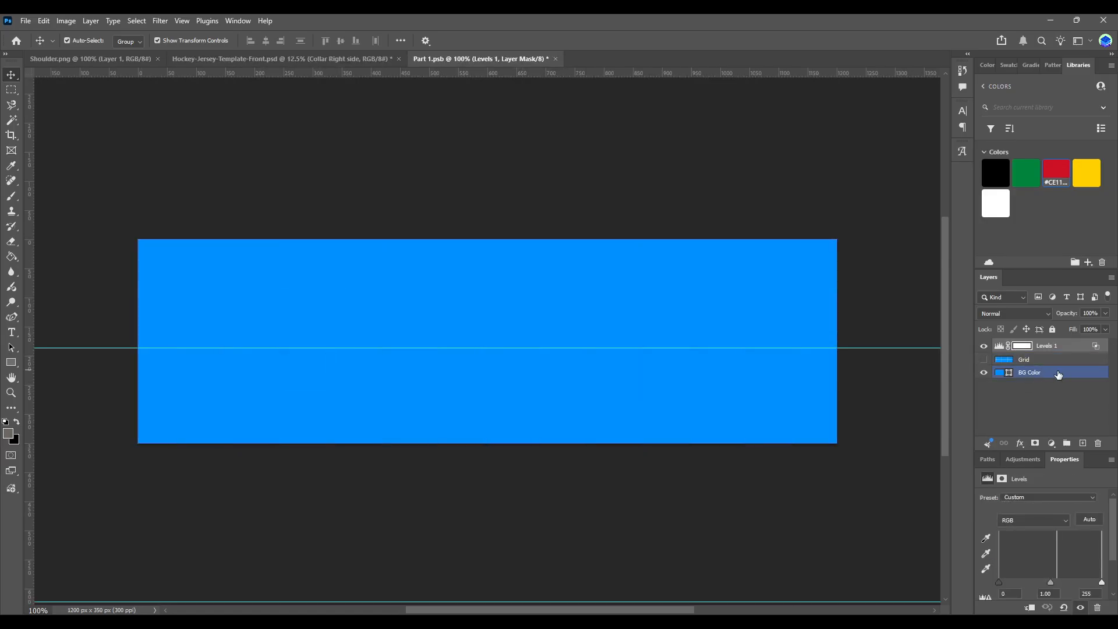
left_click(995, 202)
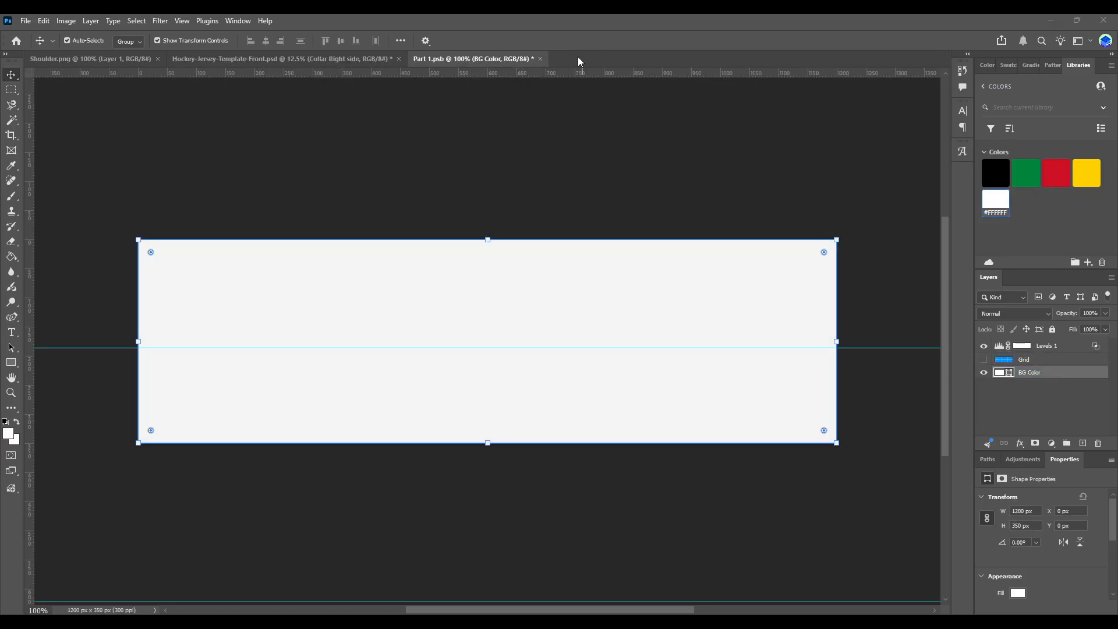
left_click(536, 58)
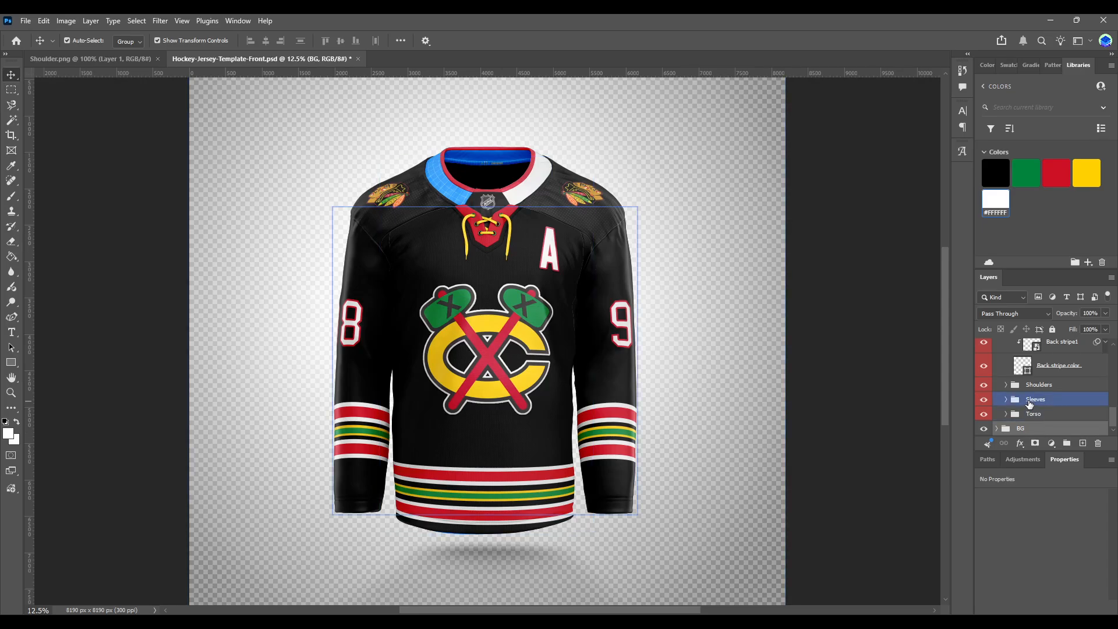
- Open the collar's left side design (Part 2.psb), hide its grid, fill the background with white (#FFFFFF), save and close it
left_click(1027, 351)
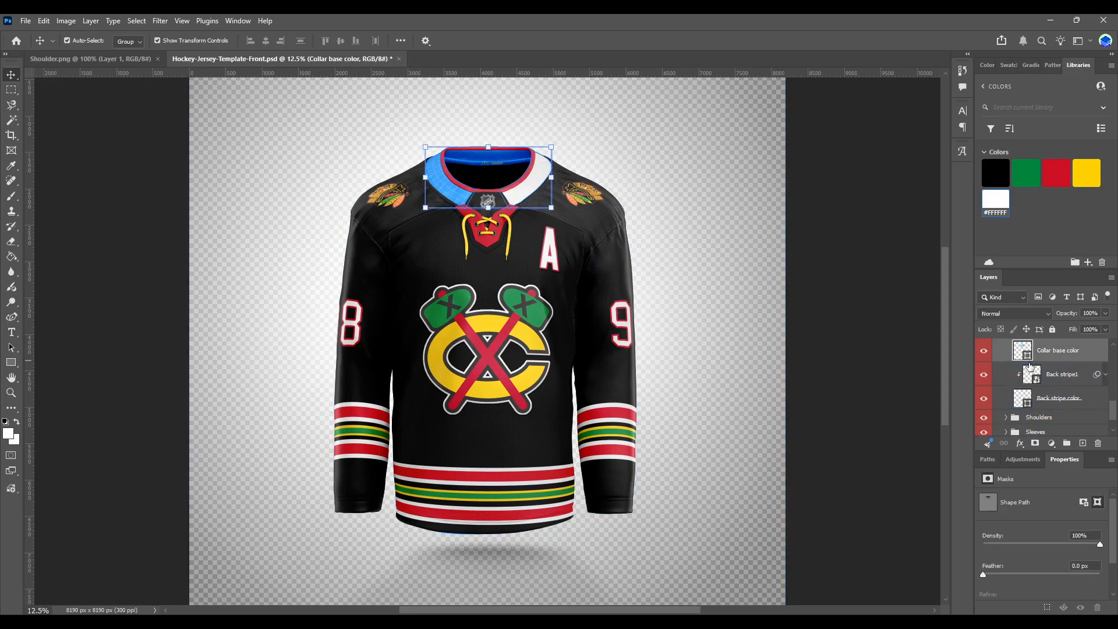
scroll(1028, 385, "up", 6)
double_click(1027, 410)
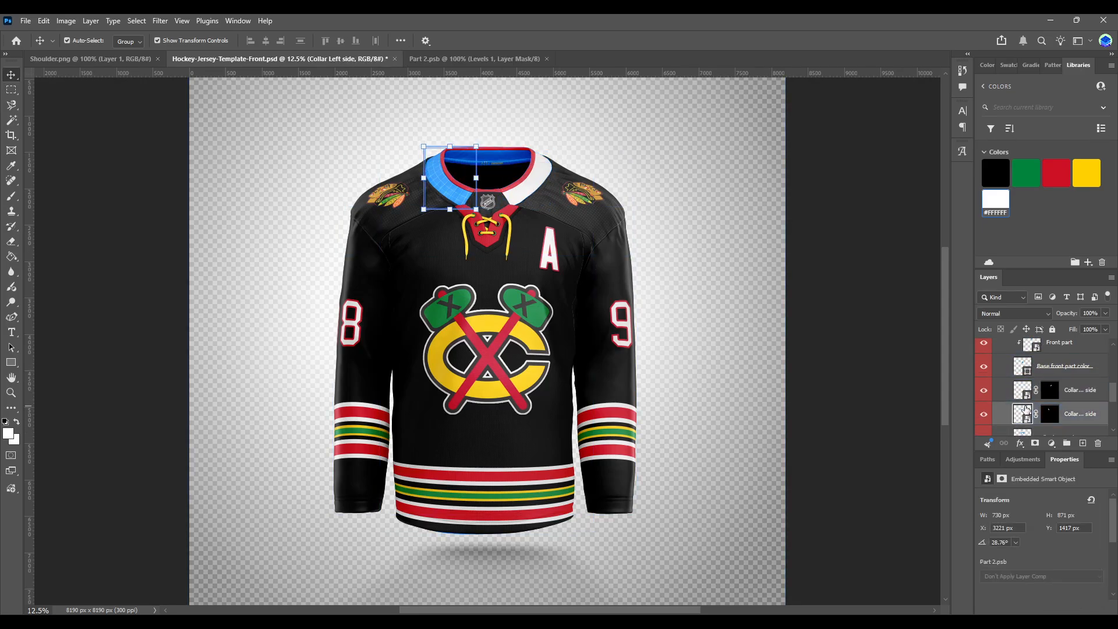
left_click(983, 360)
left_click(1004, 372)
left_click(995, 204)
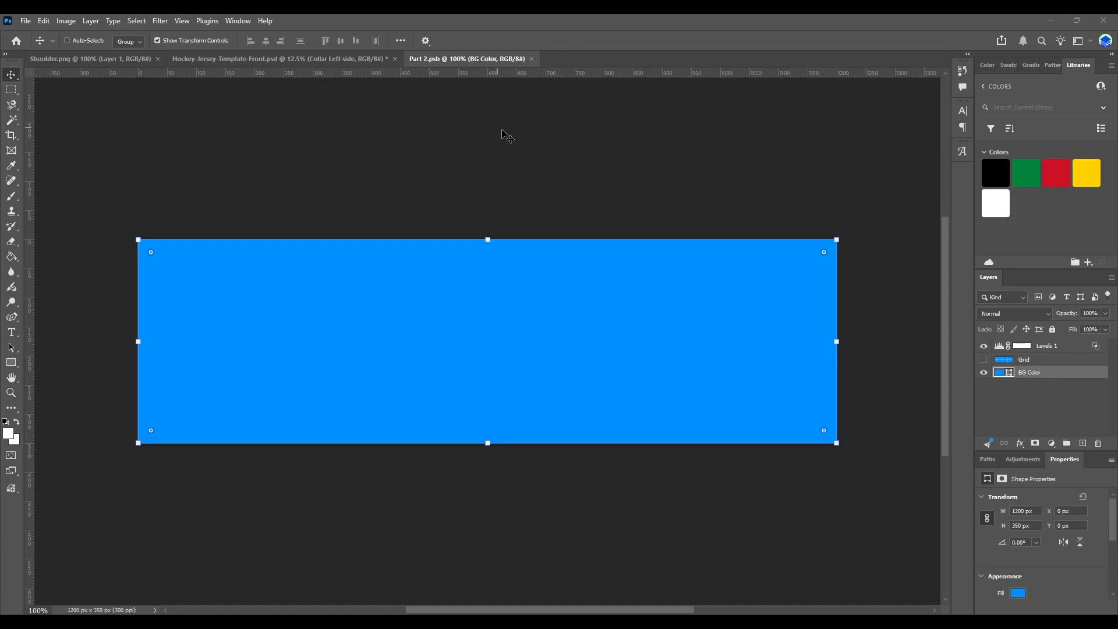
left_click(995, 204)
left_click(531, 59)
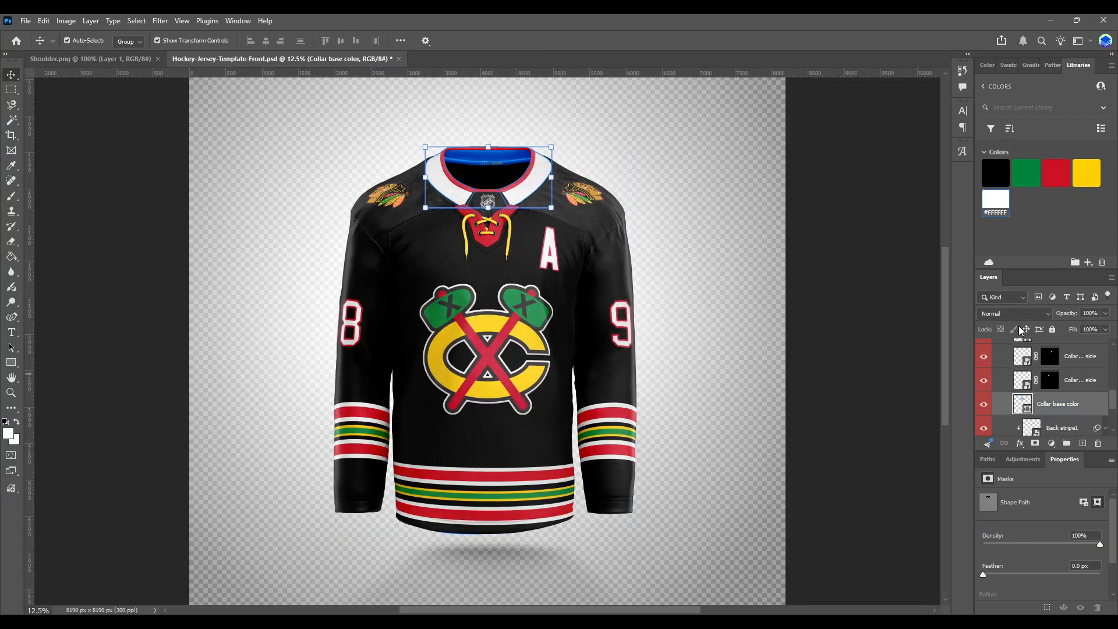
- Recolour the Main Collar's Collar base color shape with the library red, deselect it and set the foreground colour to black
left_click(660, 178)
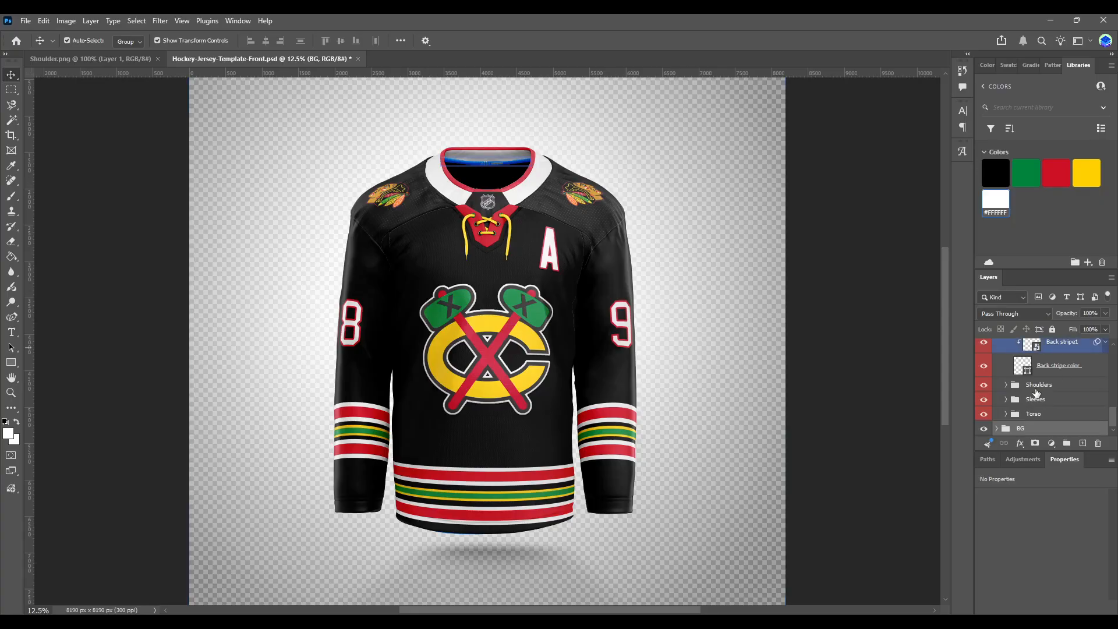
scroll(1054, 367, "up", 1)
left_click(1054, 375)
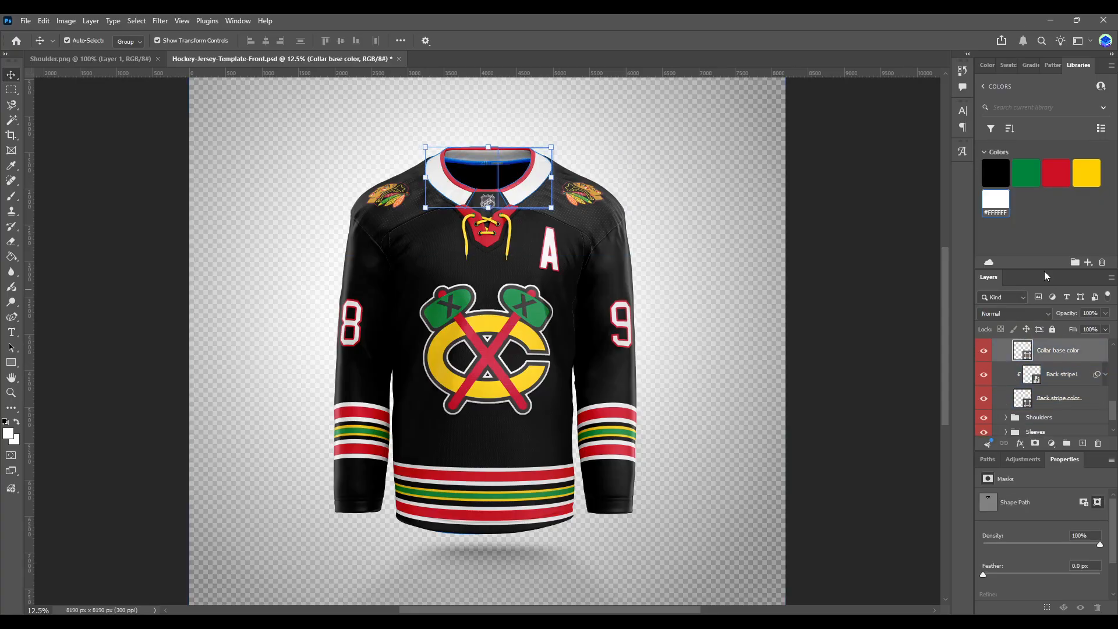
left_click(1055, 173)
left_click(692, 165)
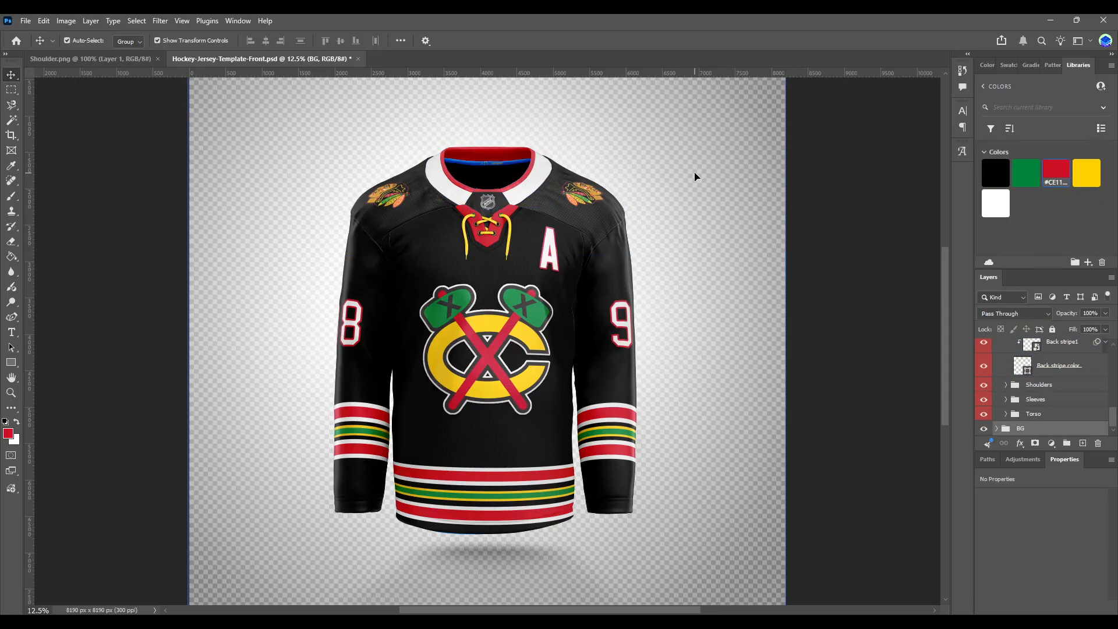
left_click(1002, 174)
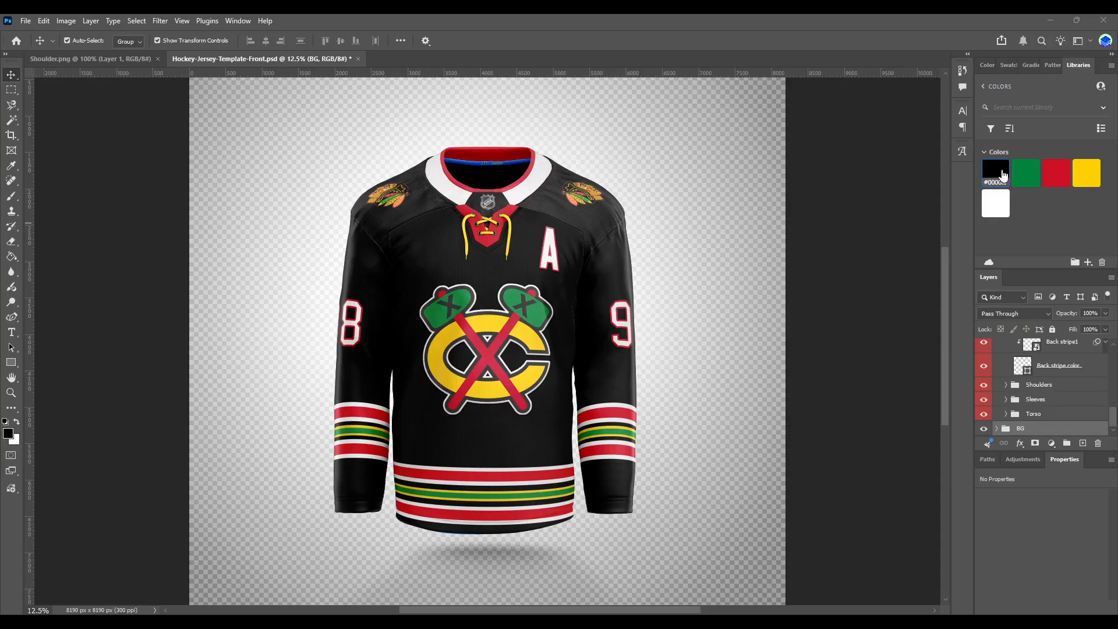
- Recolour the Main Collar's Collar base color shape with the library black, and edit the fill colour of the Back stripe color shape
scroll(1086, 356, "up", 1)
left_click(1085, 356)
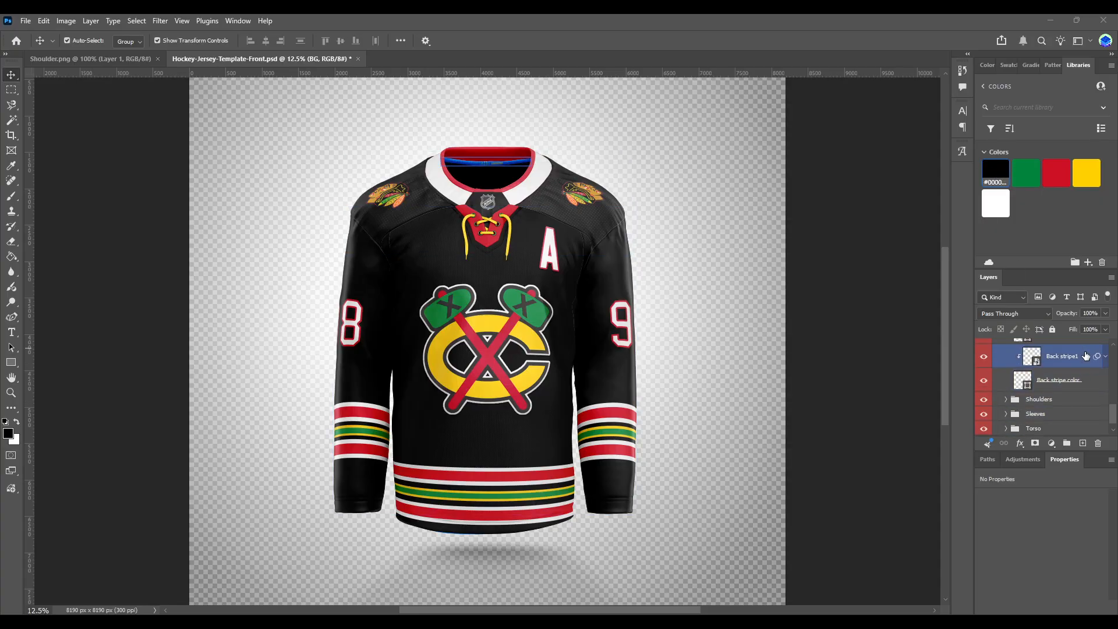
left_click(1087, 380)
left_click(717, 169)
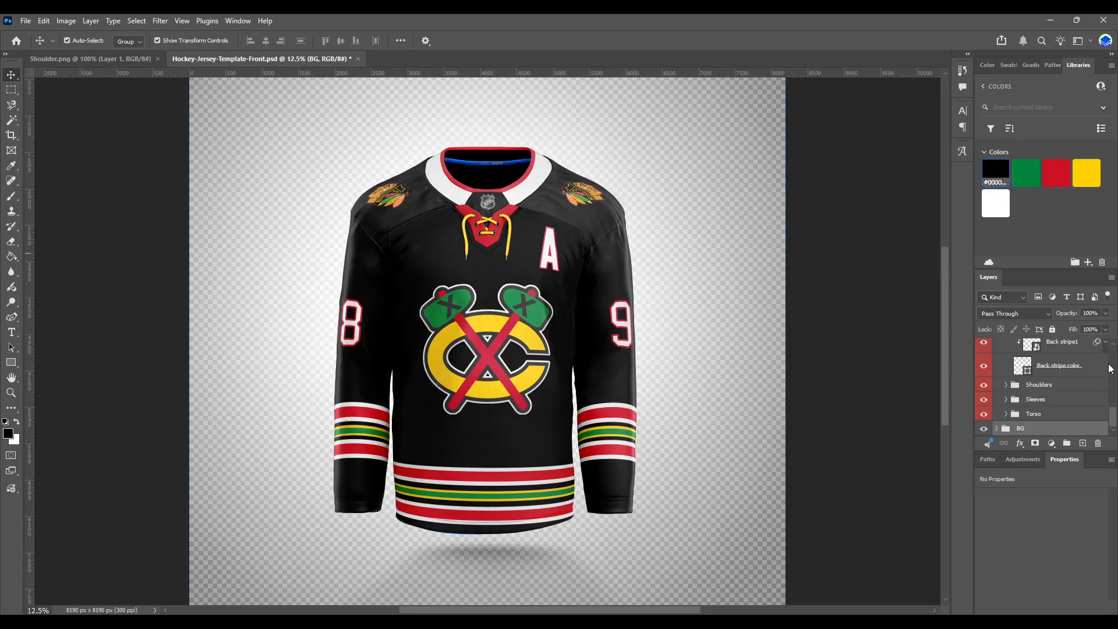
left_click(1019, 363)
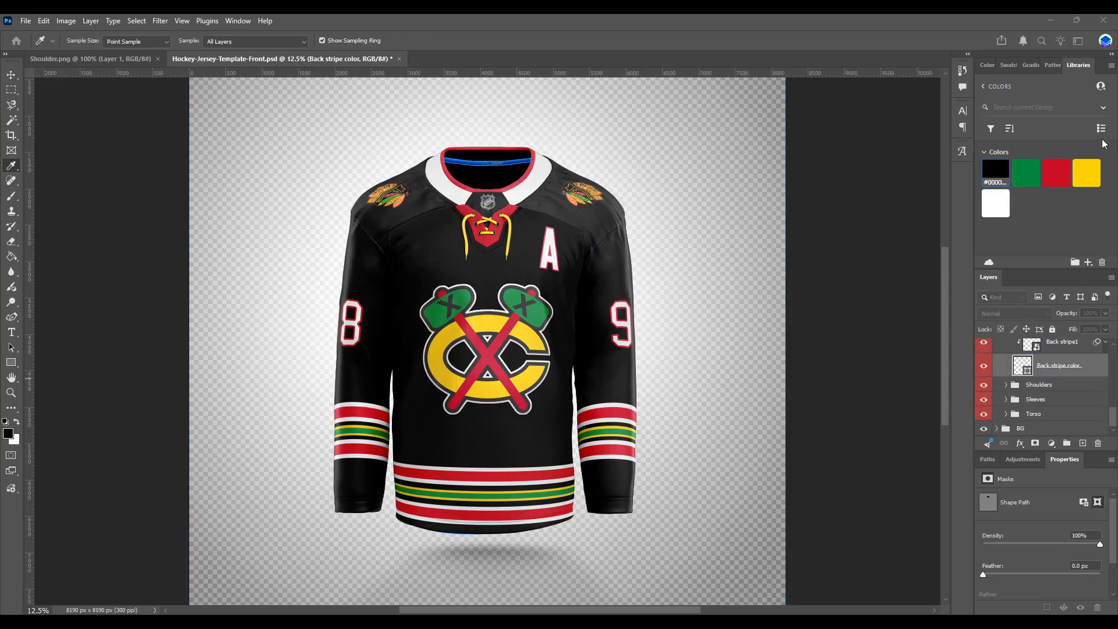
left_click(1033, 345)
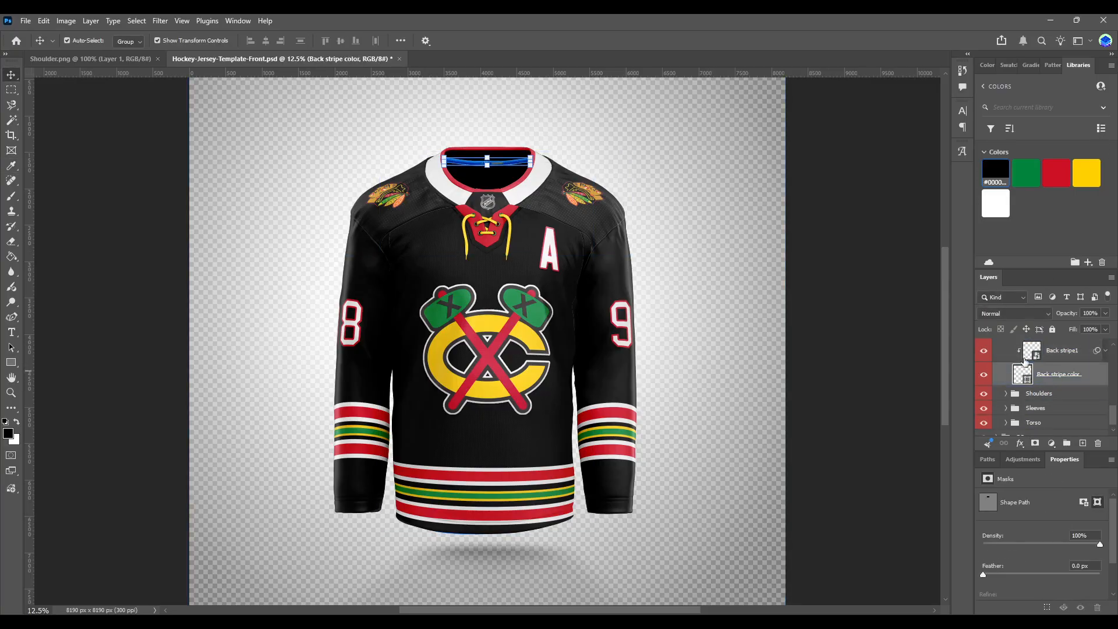
- Open the collar's back stripe design (Back stripe1.psb), hide its grid, fill the background with the library red, save and close it
left_click(1051, 173)
double_click(1032, 350)
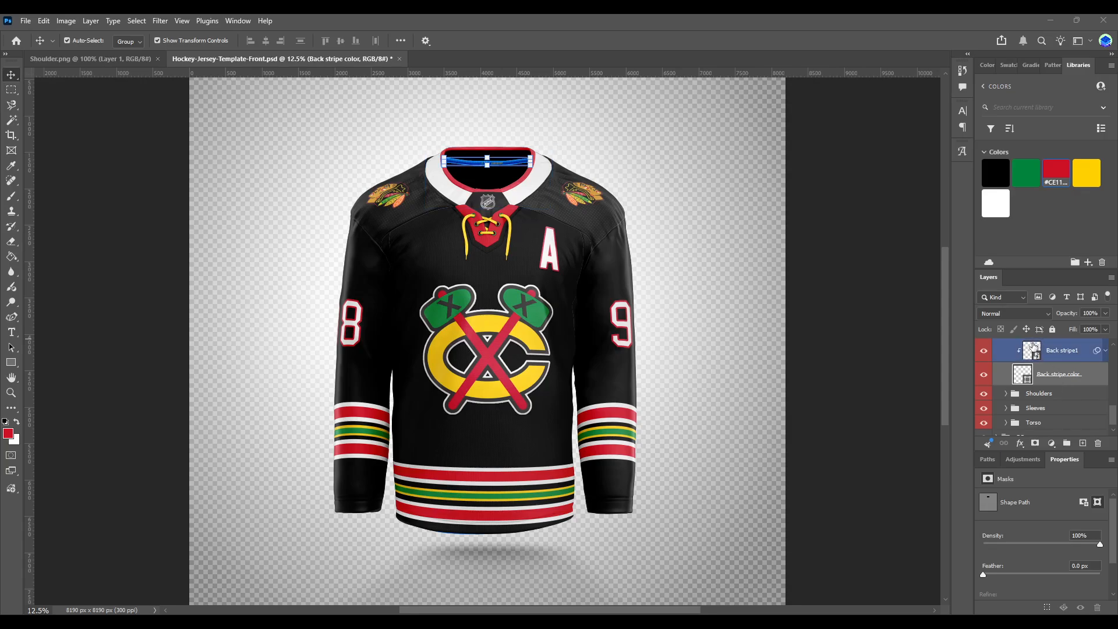
left_click(984, 372)
left_click(1025, 385)
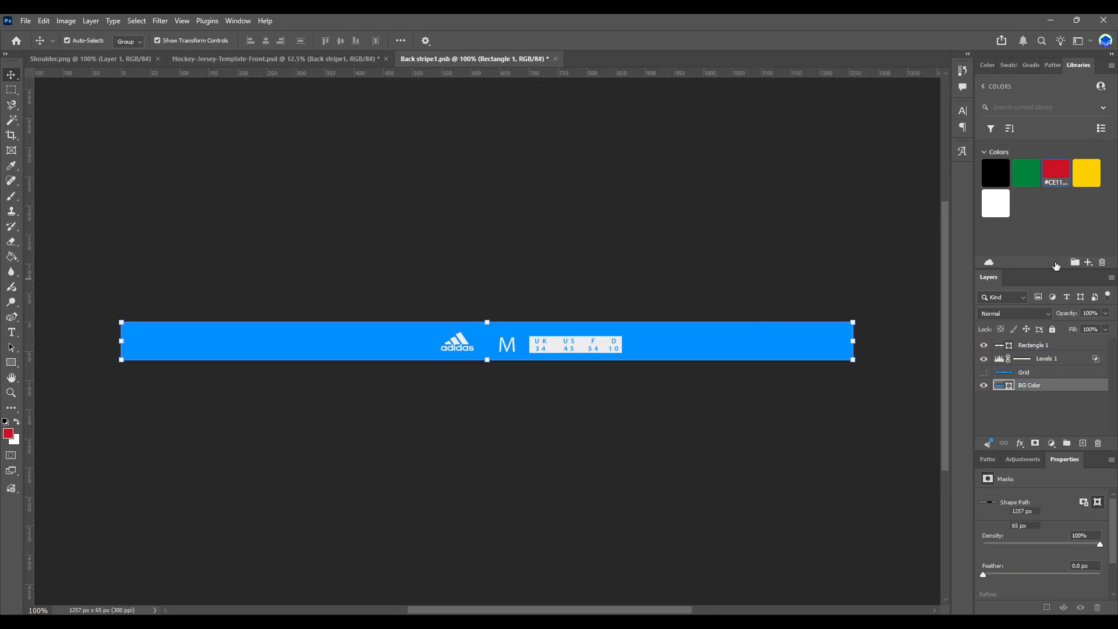
key("alt+BackSpace")
key("ctrl+s")
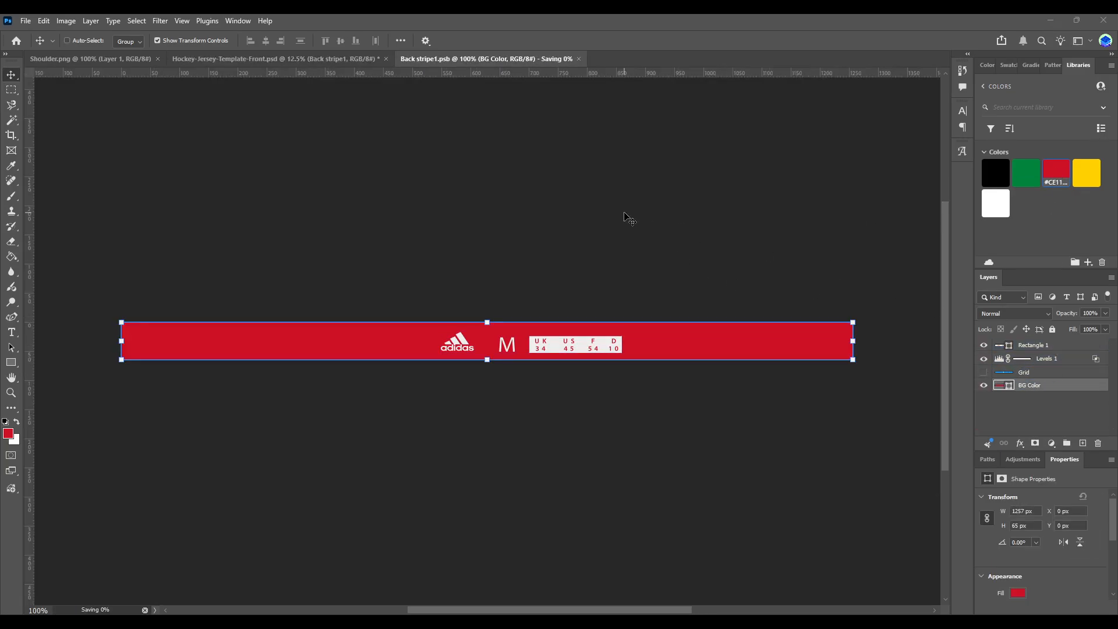
left_click(541, 58)
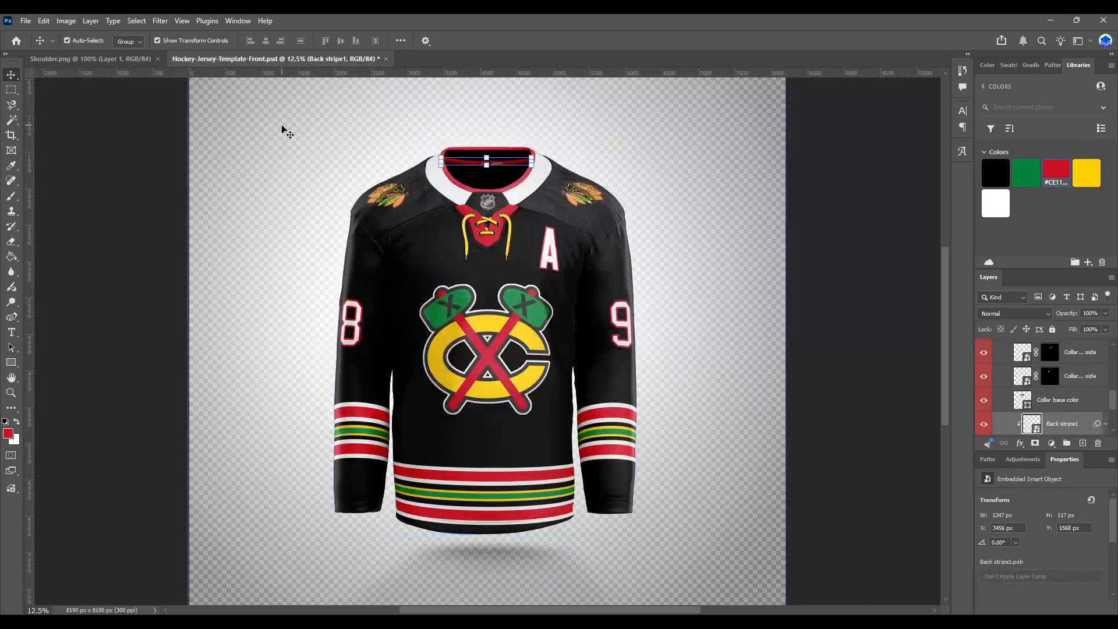